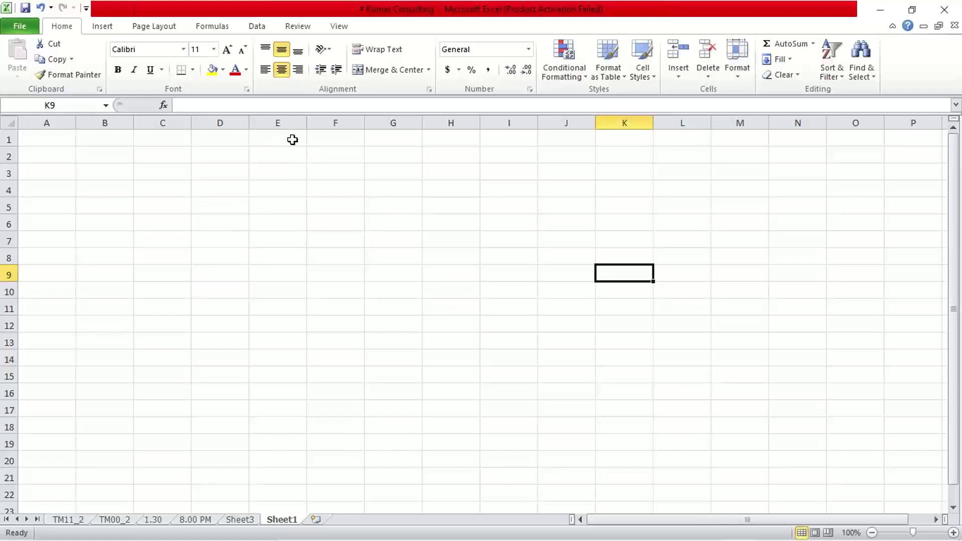
Widen column E and enter the heading "Account Payable" in cell E1
{"action": "left_click_drag", "start_coordinate": [308, 123], "coordinate": [379, 119]}
{"action": "left_click", "coordinate": [346, 138]}
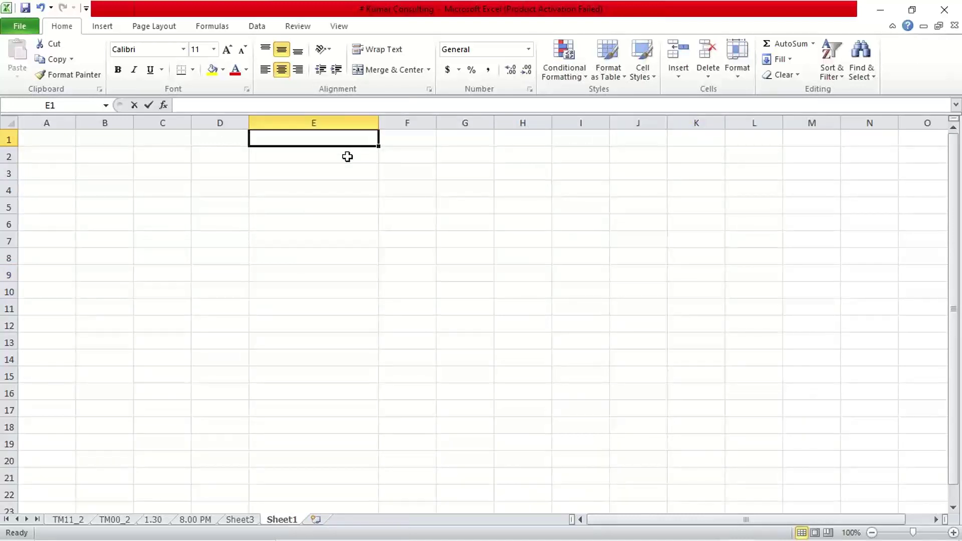
{"action": "type", "text": "Account"}
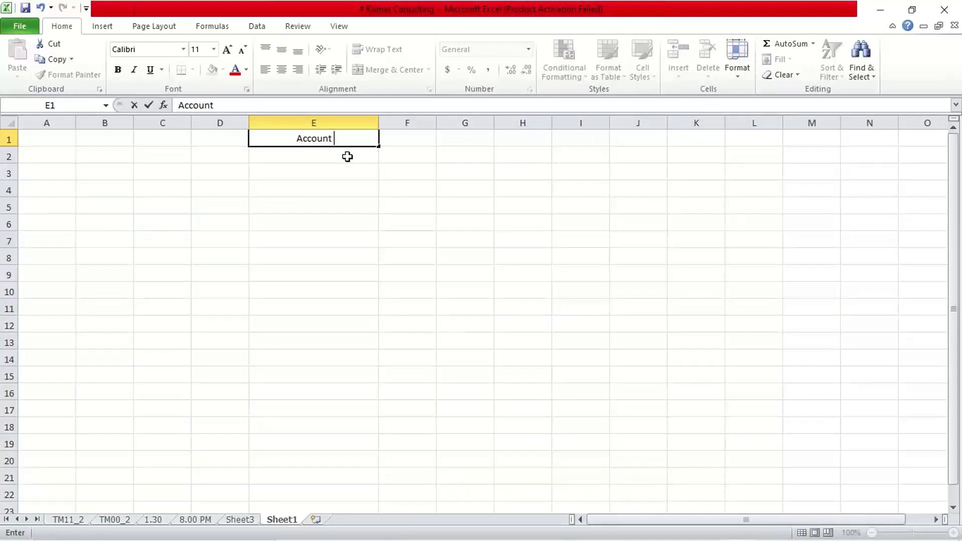
{"action": "type", "text": " Payable"}
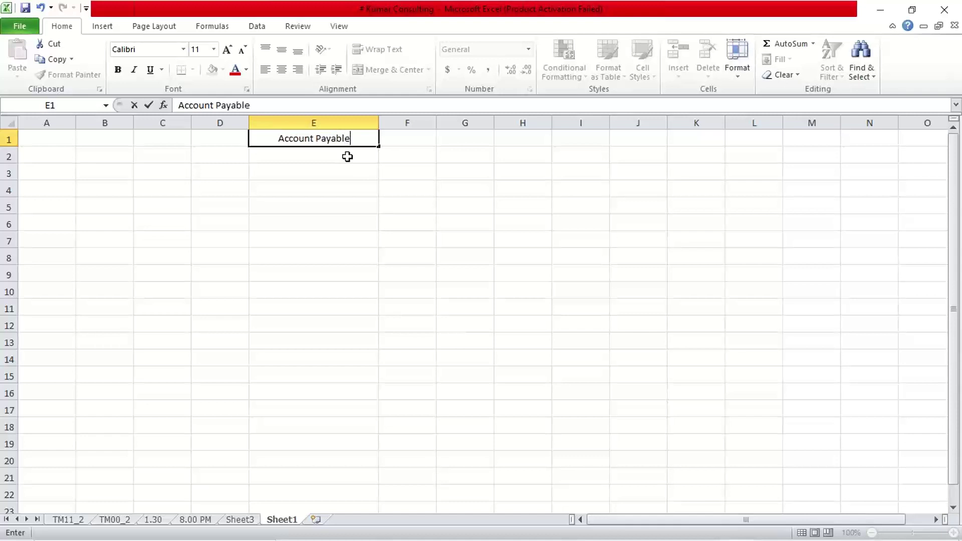
{"action": "key", "text": "Return"}
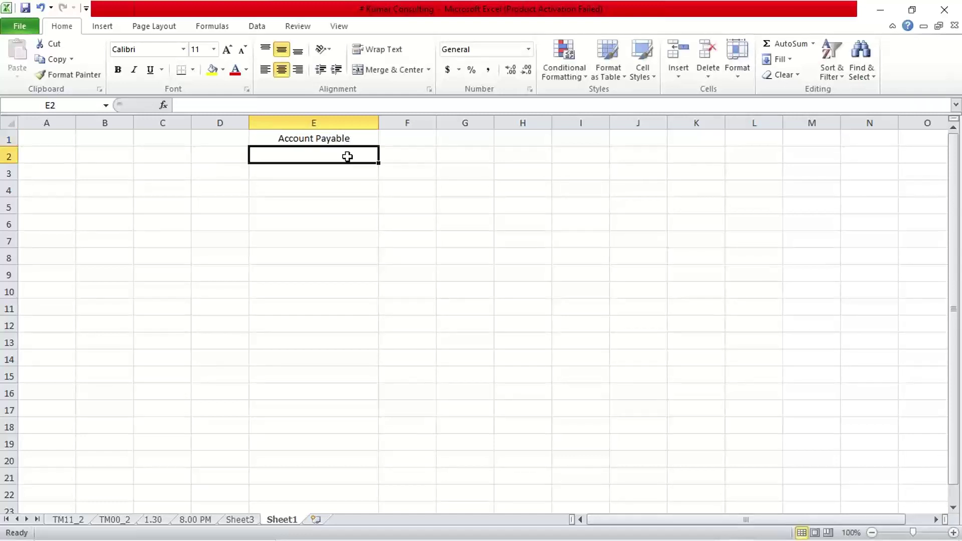
Make the "Account Payable" heading in E1 bold and add a bottom border to the cell
{"action": "left_click", "coordinate": [322, 139]}
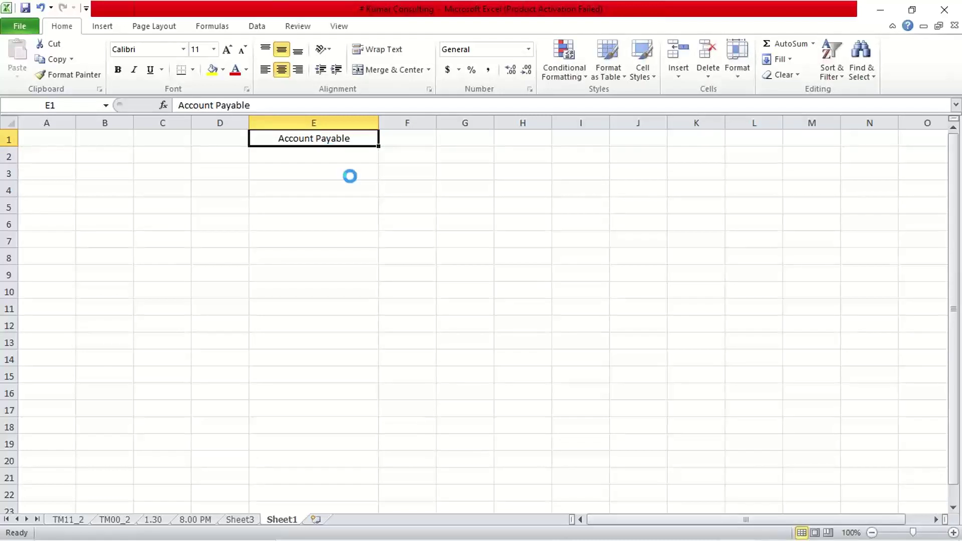
{"action": "key", "text": "ctrl+b"}
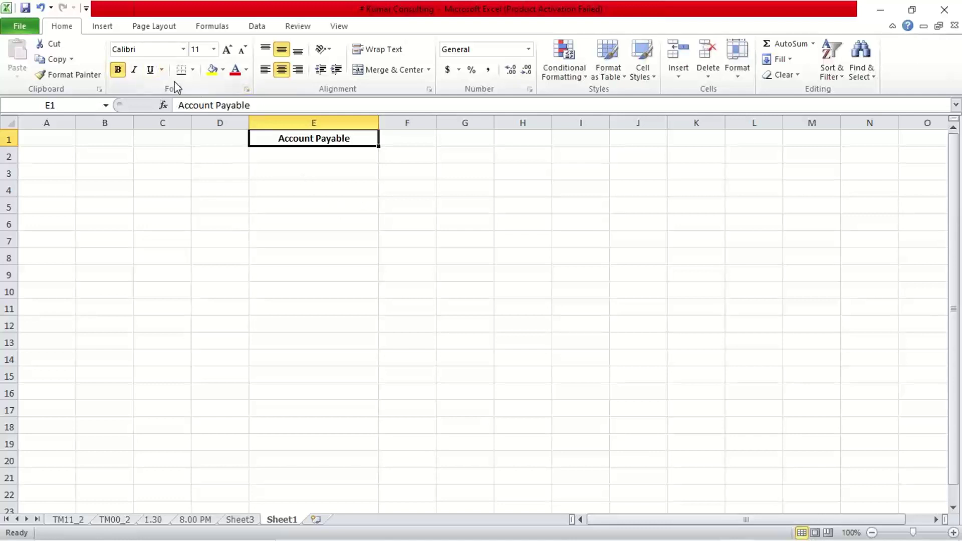
{"action": "left_click", "coordinate": [287, 236]}
{"action": "left_click", "coordinate": [303, 133]}
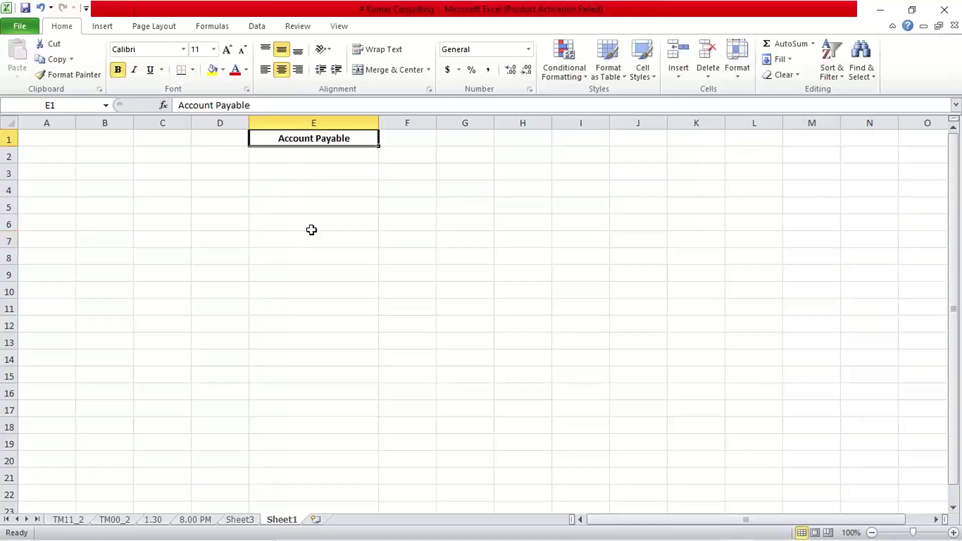
{"action": "left_click", "coordinate": [311, 230]}
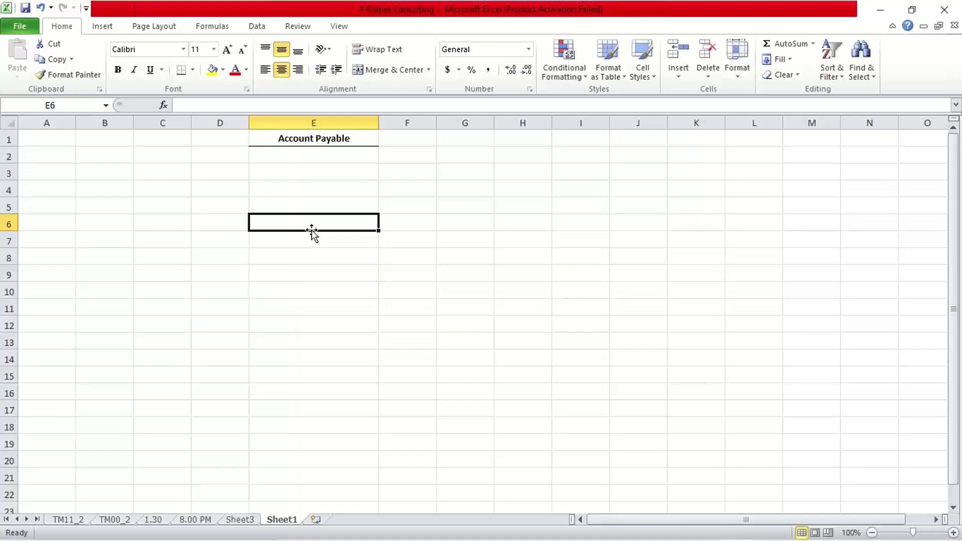
Enter "Vendor Invoice" in cell E2, directly below the heading
{"action": "left_click", "coordinate": [325, 140]}
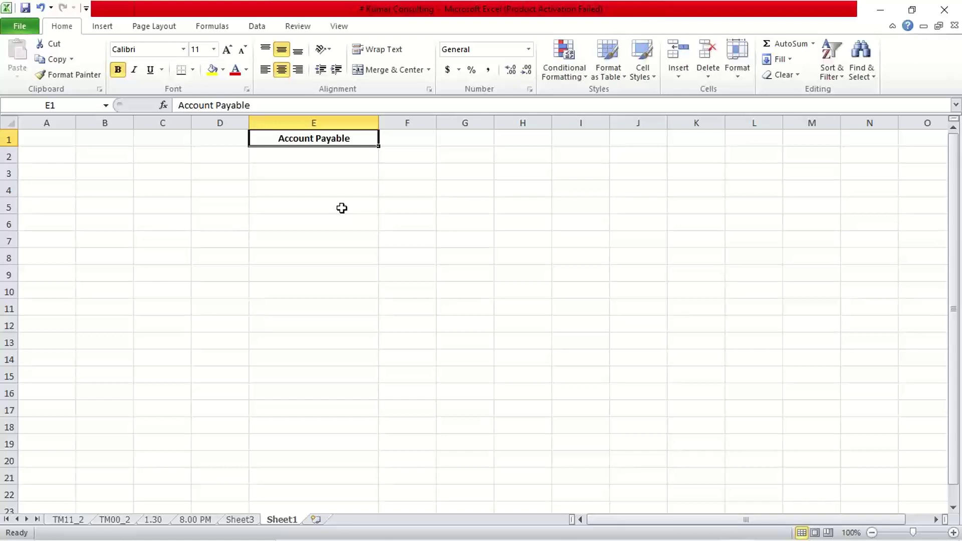
{"action": "key", "text": "Down"}
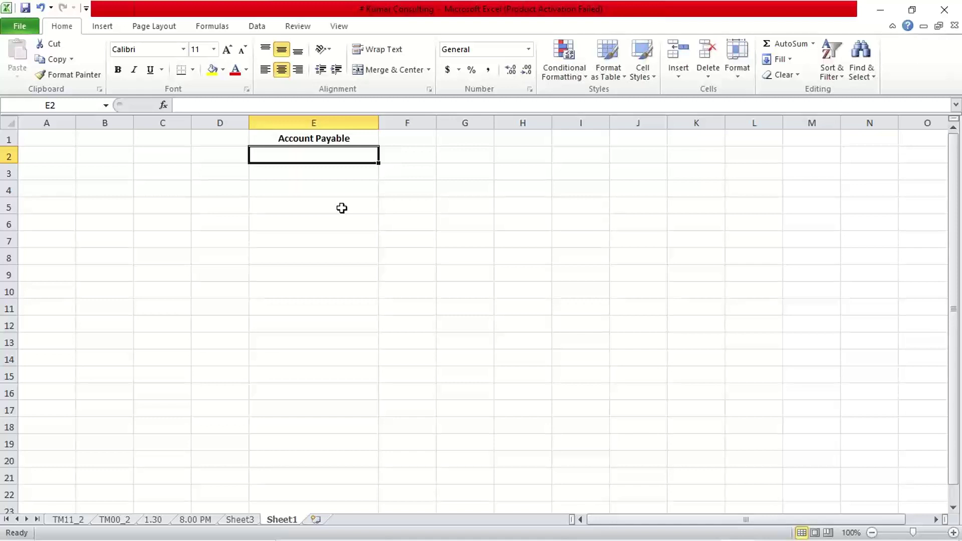
{"action": "type", "text": "Vendor "}
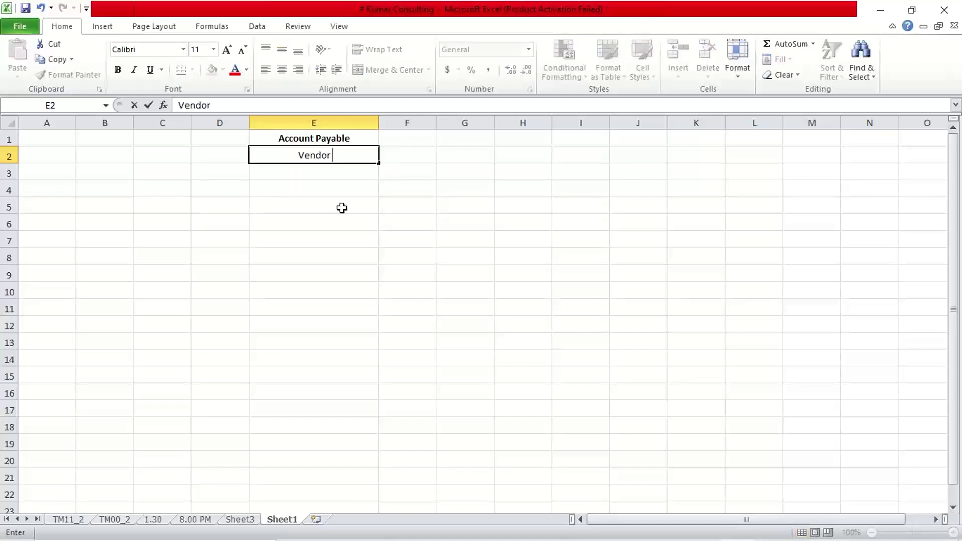
{"action": "type", "text": "Invoice"}
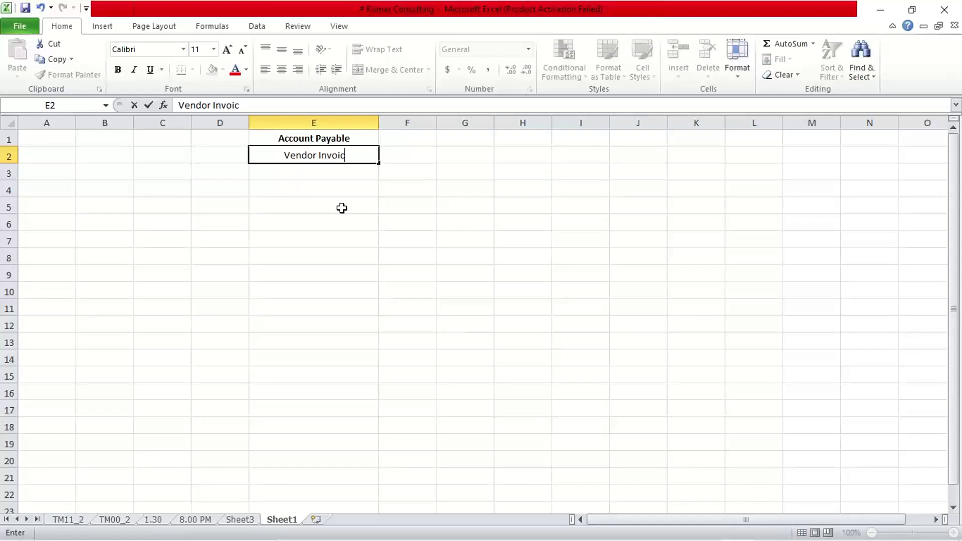
{"action": "key", "text": "Return"}
Add "Vendor Credit Memo" in cell E3 and "Vendor Payment" in cell E4
{"action": "type", "text": "V"}
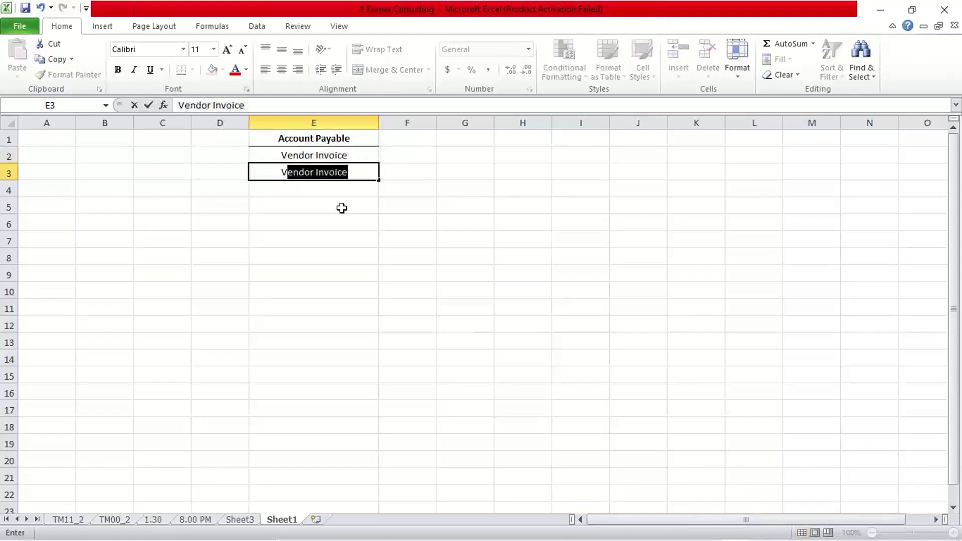
{"action": "key", "text": "BackSpace"}
{"action": "type", "text": "endor "}
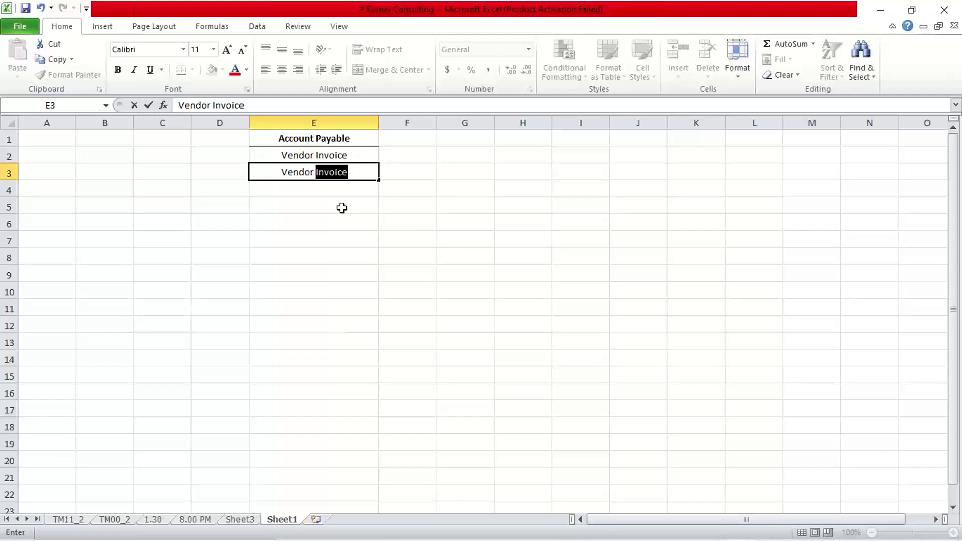
{"action": "type", "text": "Credit "}
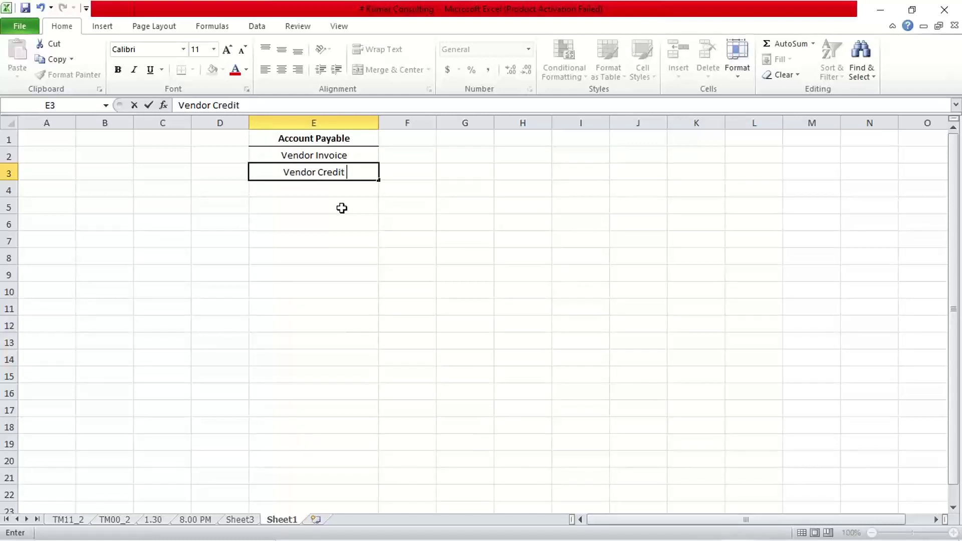
{"action": "type", "text": "Memo"}
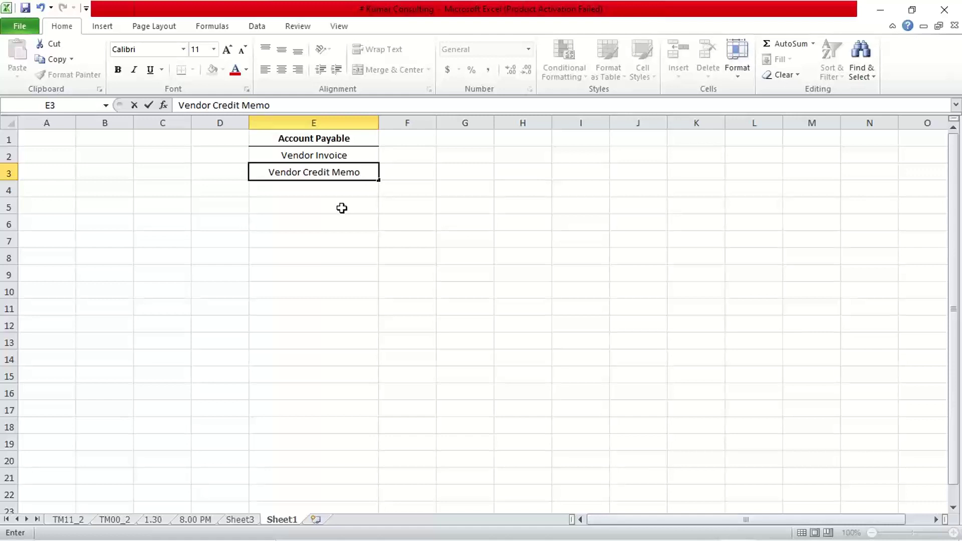
{"action": "key", "text": "Return"}
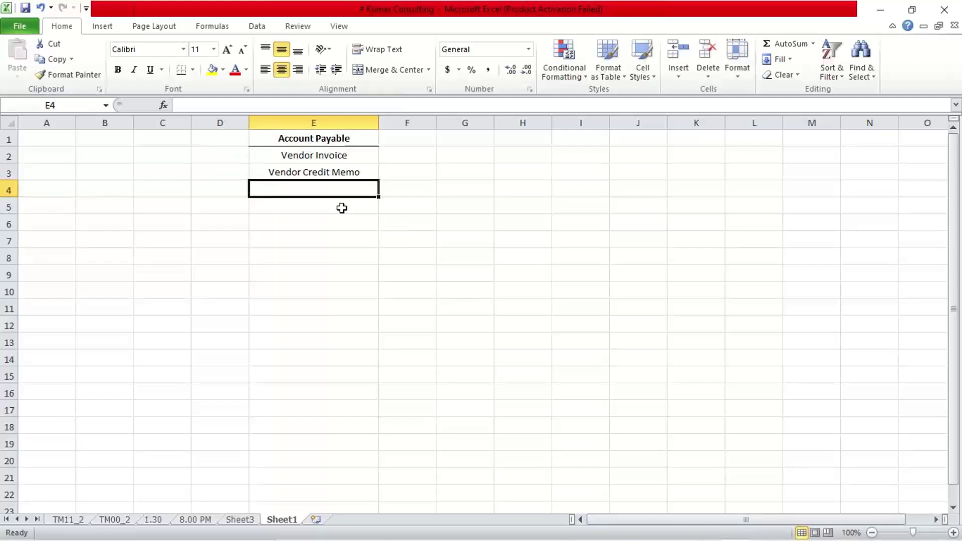
{"action": "type", "text": "Vendor "}
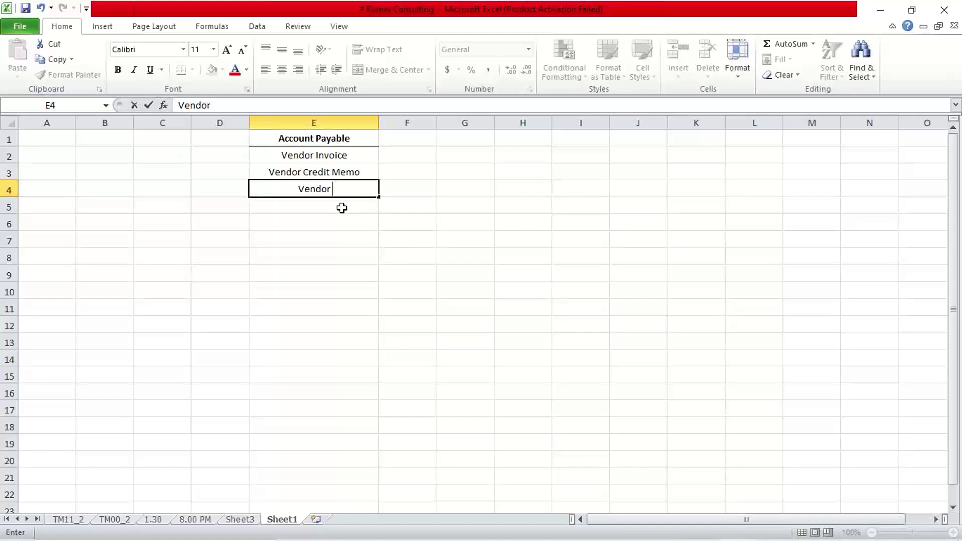
{"action": "type", "text": "Payment"}
{"action": "key", "text": "Return"}
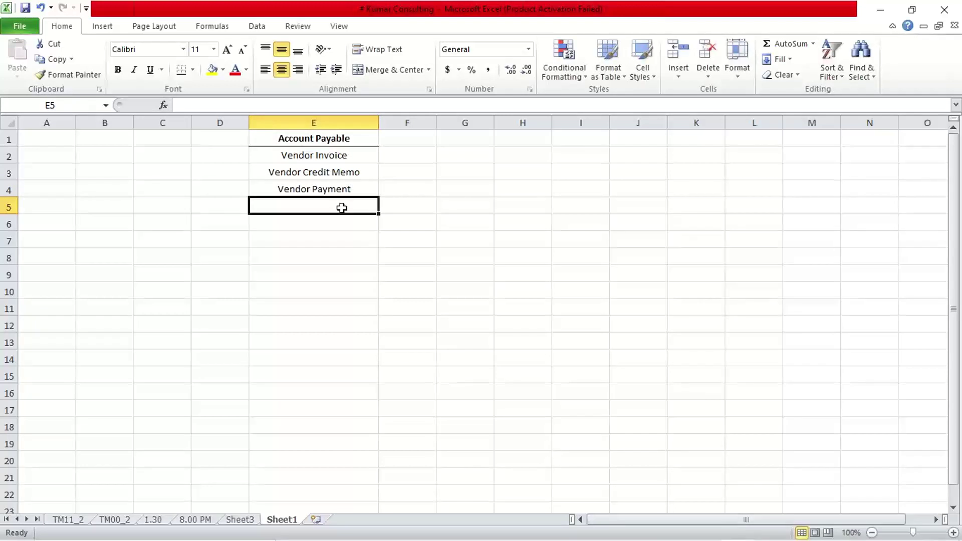
{"action": "left_click_drag", "start_coordinate": [349, 157], "coordinate": [346, 186]}
{"action": "left_click", "coordinate": [357, 153]}
{"action": "left_click", "coordinate": [291, 224]}
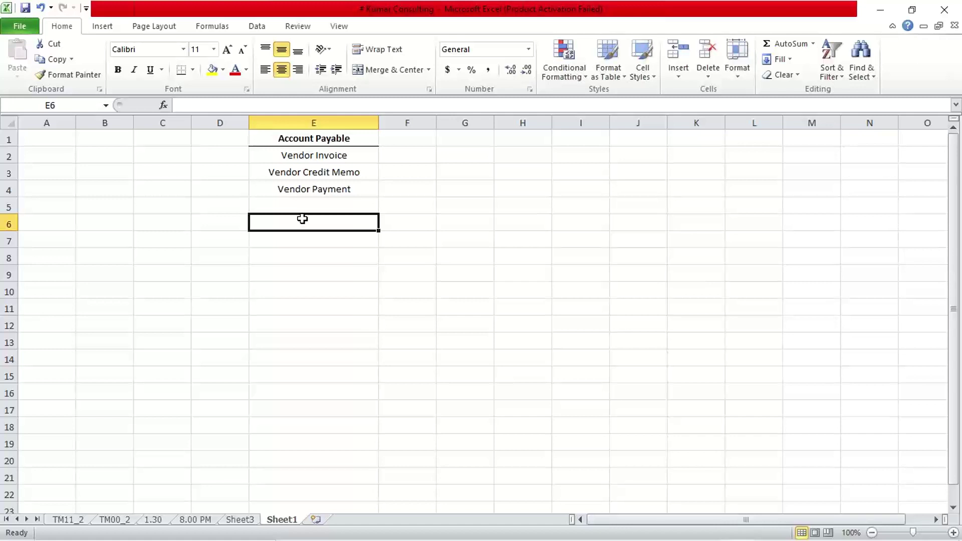
{"action": "double_click", "coordinate": [303, 219]}
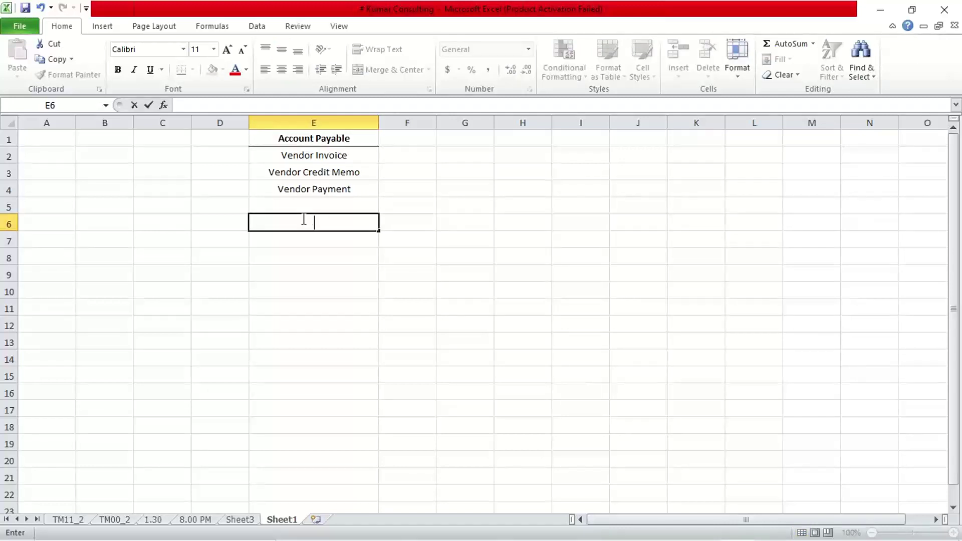
{"action": "left_click", "coordinate": [316, 268]}
{"action": "left_click", "coordinate": [324, 225]}
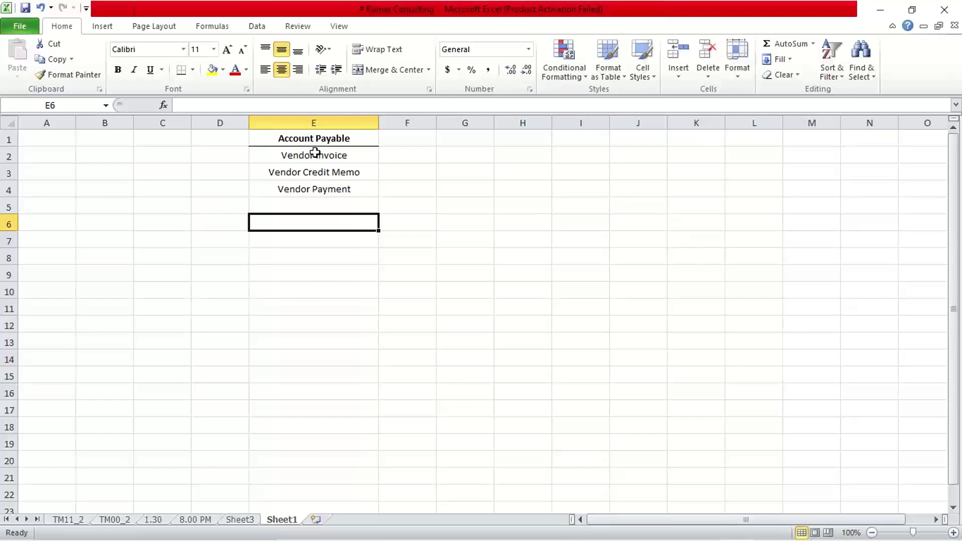
{"action": "left_click", "coordinate": [314, 136]}
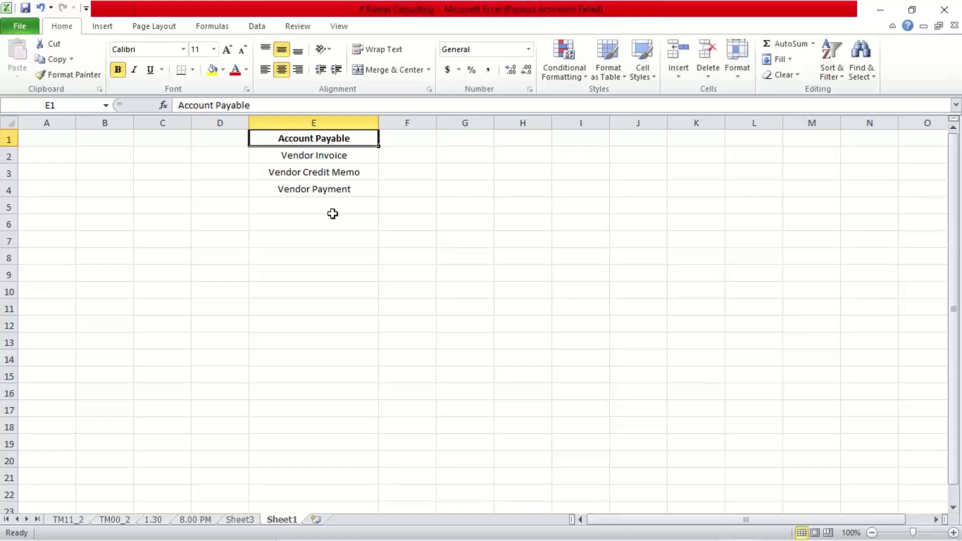
{"action": "left_click", "coordinate": [332, 214]}
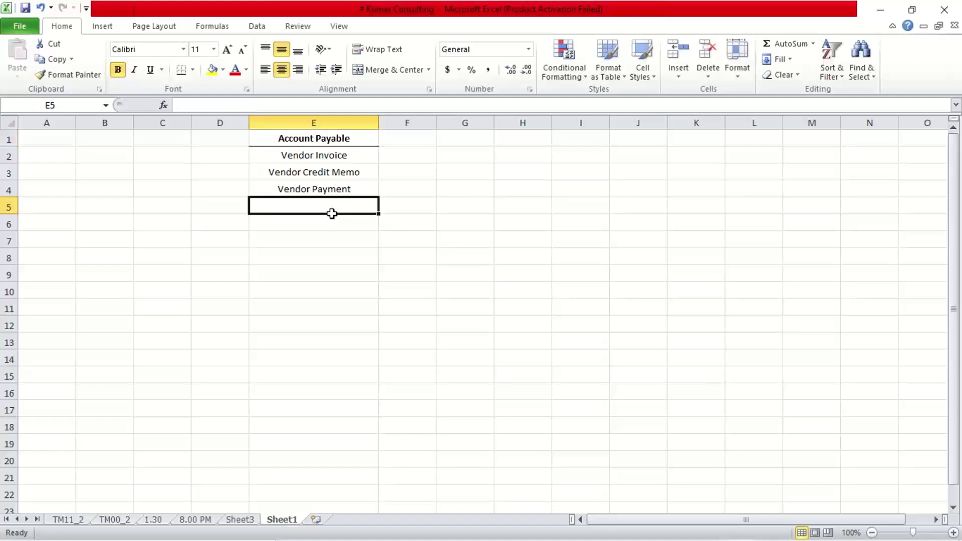
Enter "Credit basis" in cell E6, leaving row 5 empty below the vendor list
{"action": "left_click", "coordinate": [314, 229]}
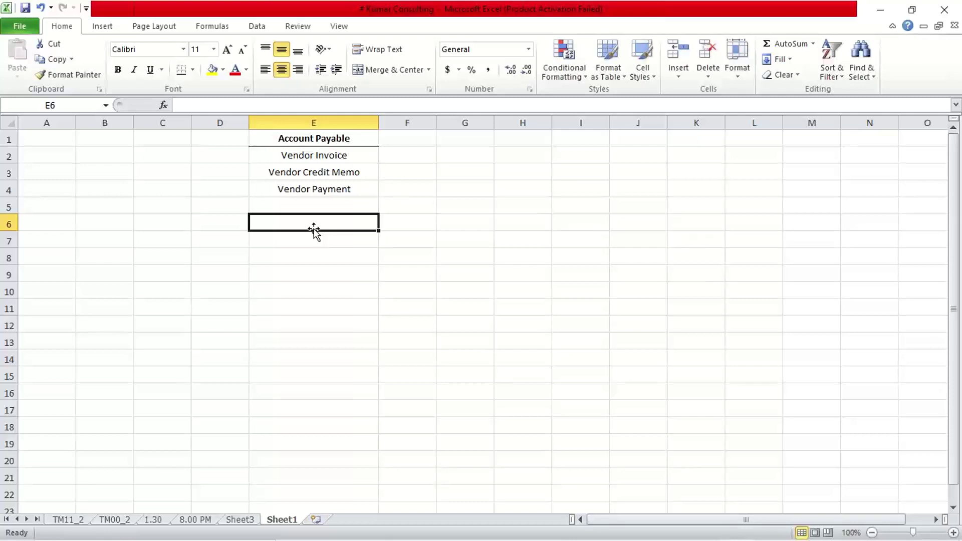
{"action": "type", "text": "C"}
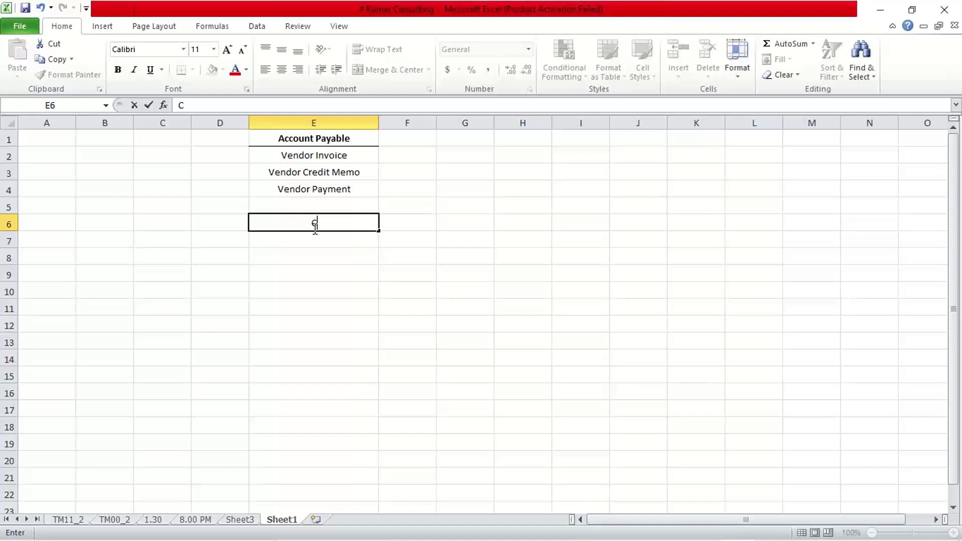
{"action": "type", "text": "redit basis"}
{"action": "key", "text": "Return"}
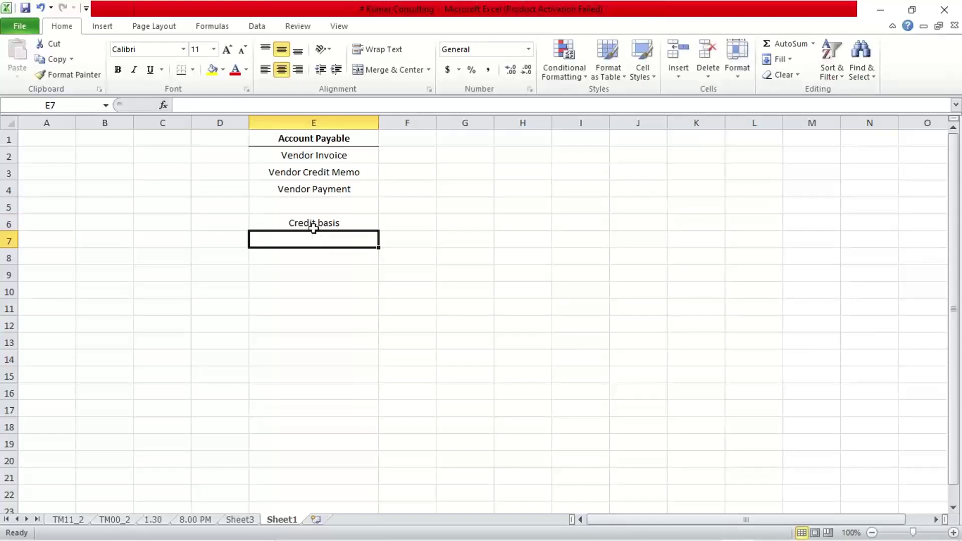
{"action": "left_click", "coordinate": [314, 225]}
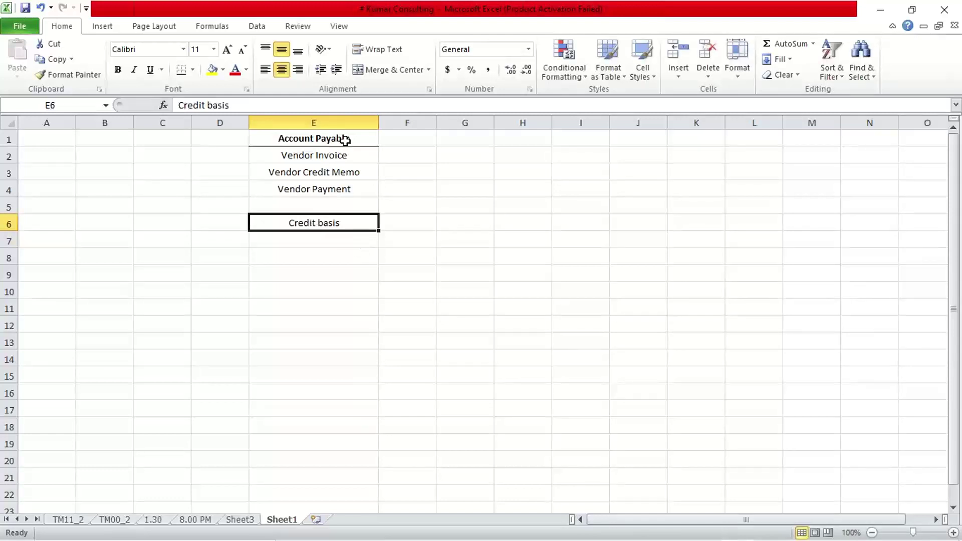
{"action": "left_click", "coordinate": [317, 143]}
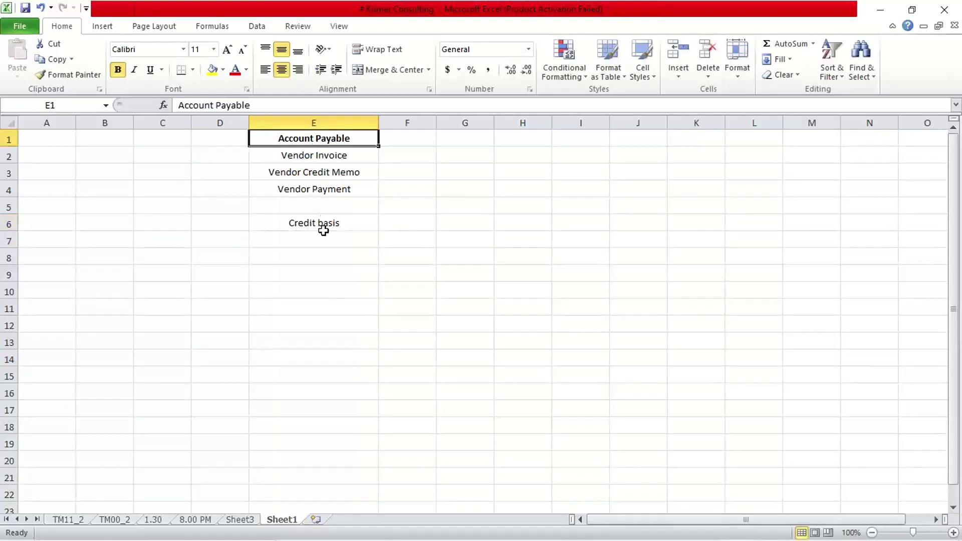
{"action": "left_click", "coordinate": [321, 222]}
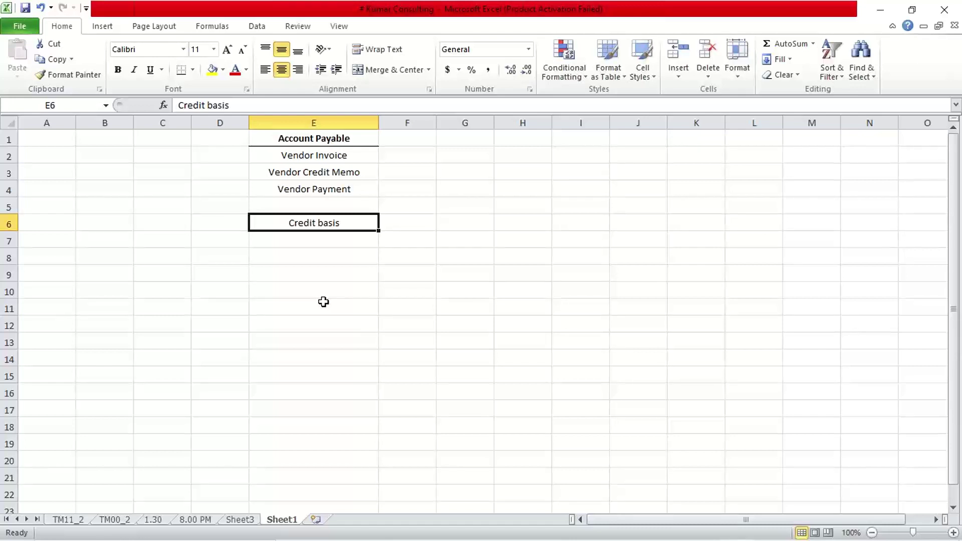
{"action": "left_click", "coordinate": [325, 258]}
{"action": "left_click", "coordinate": [329, 221]}
{"action": "left_click", "coordinate": [338, 312]}
{"action": "left_click", "coordinate": [327, 241]}
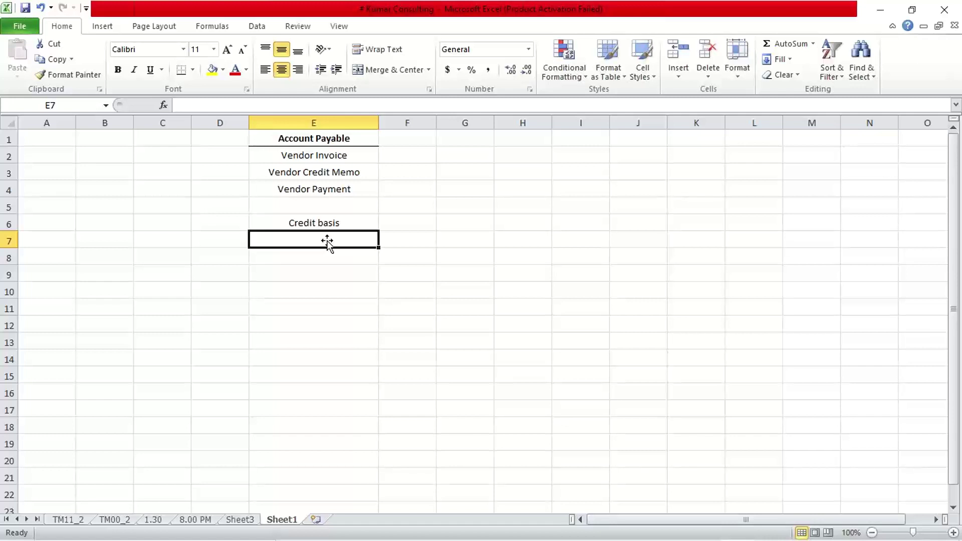
Replace the text in cell E6 with "ABC Inra."
{"action": "key", "text": "Up"}
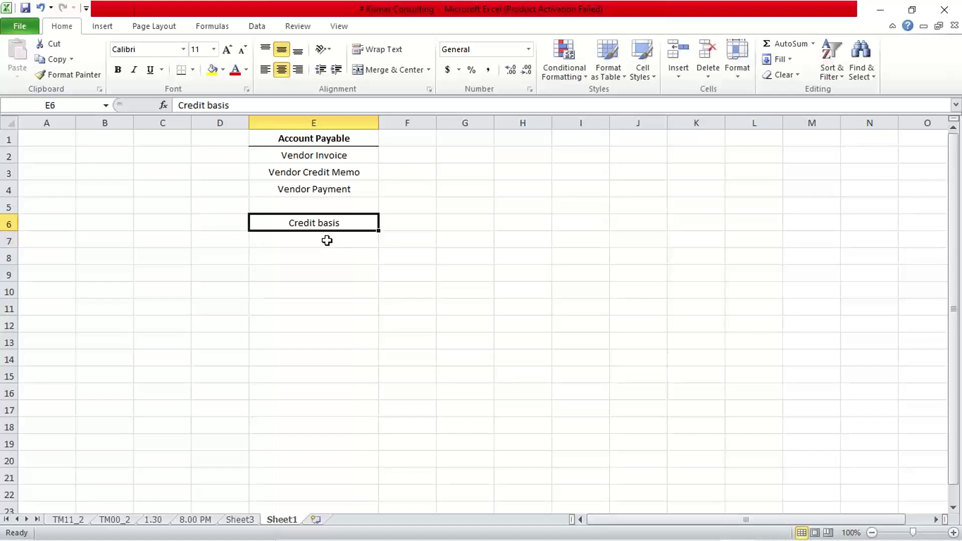
{"action": "type", "text": "A"}
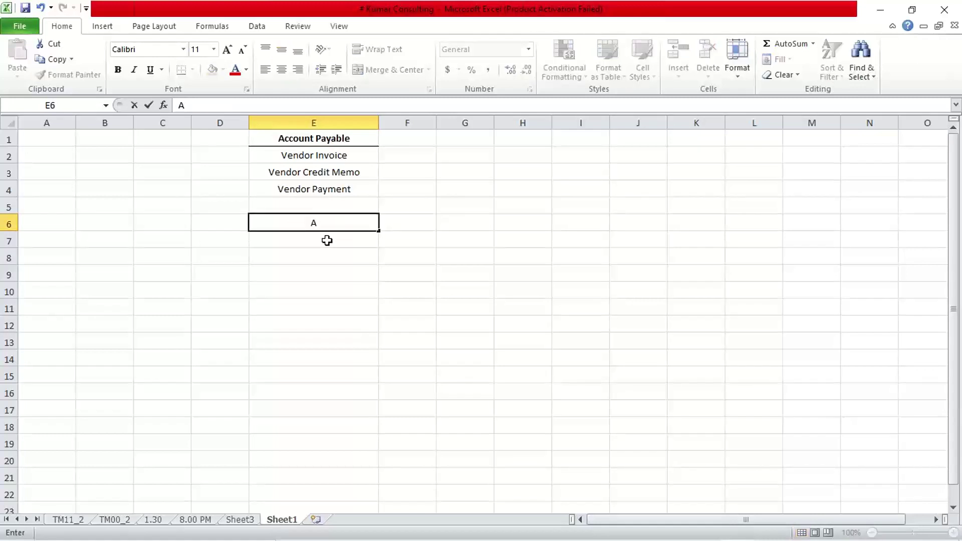
{"action": "type", "text": "BC"}
{"action": "type", "text": "Inra"}
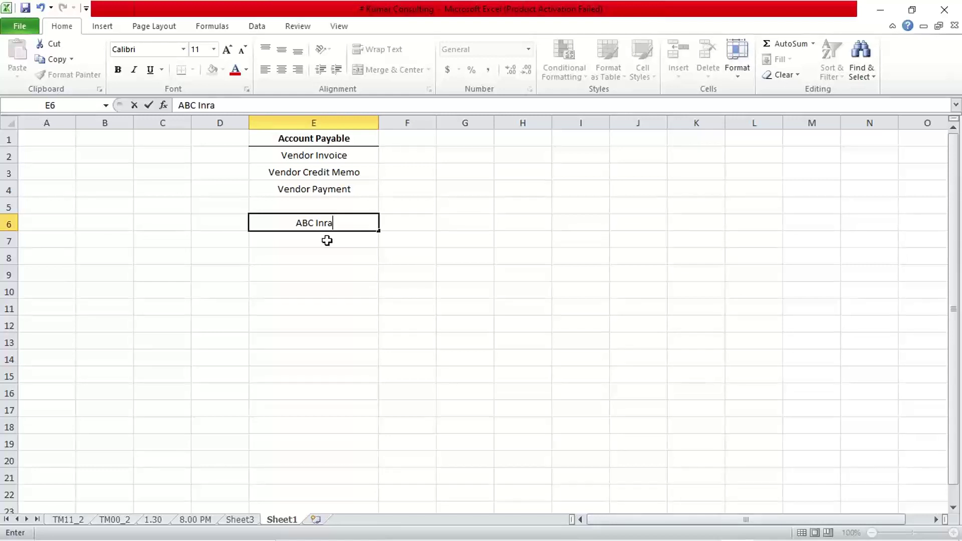
{"action": "type", "text": "."}
{"action": "key", "text": "Return"}
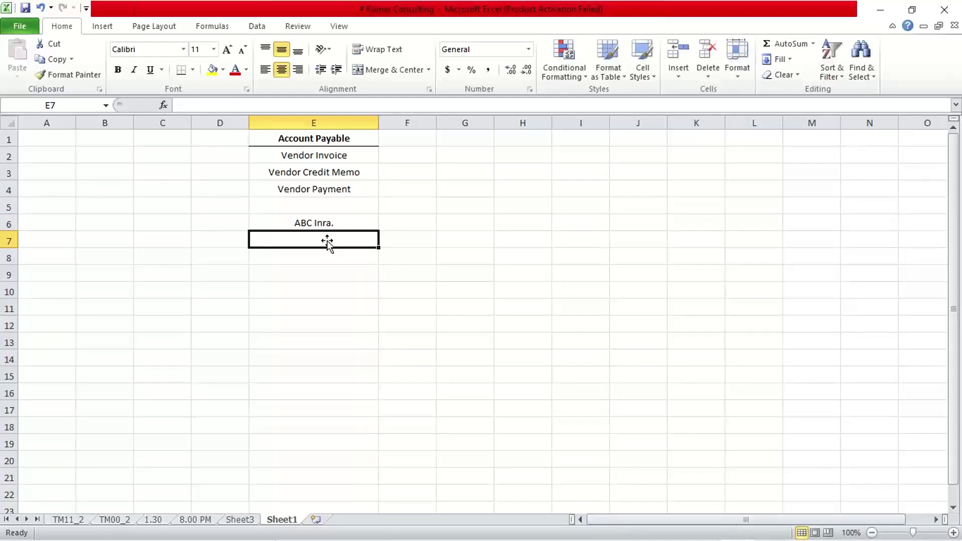
Add a bottom border to the example company's name in cell E6
{"action": "left_click", "coordinate": [319, 220]}
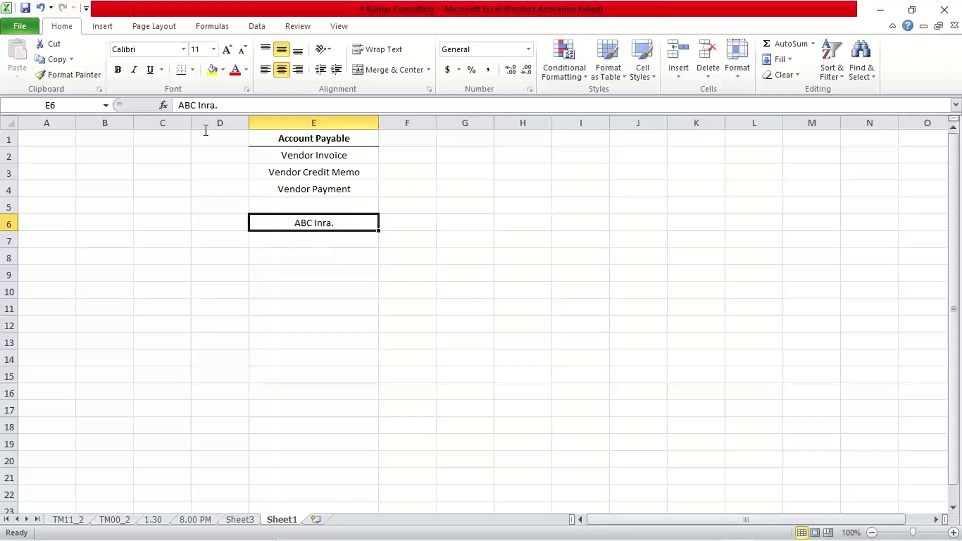
{"action": "left_click", "coordinate": [185, 73]}
{"action": "left_click", "coordinate": [324, 320]}
{"action": "left_click", "coordinate": [340, 218]}
{"action": "left_click", "coordinate": [301, 329]}
Increase the font size of the whole worksheet to 12
{"action": "left_click", "coordinate": [9, 122]}
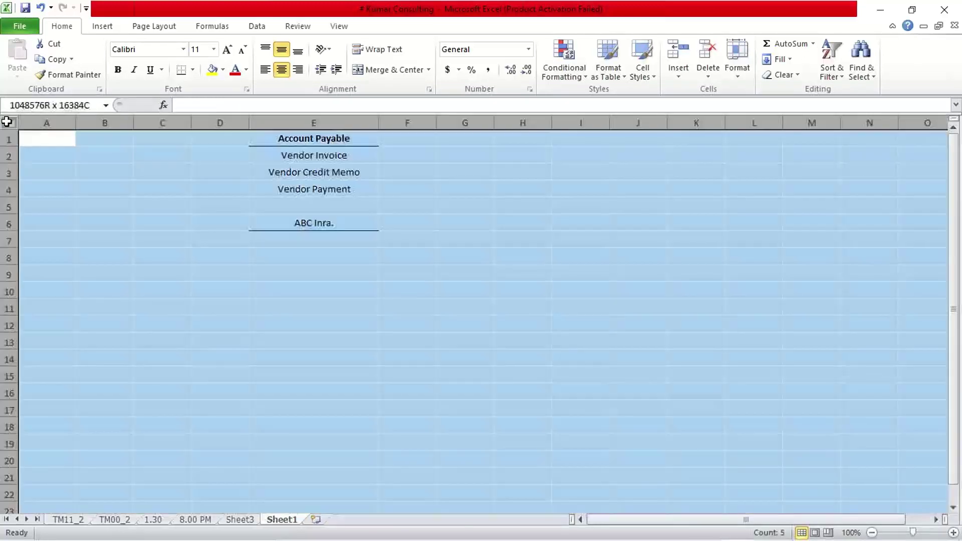
{"action": "left_click", "coordinate": [227, 49]}
{"action": "left_click", "coordinate": [330, 280]}
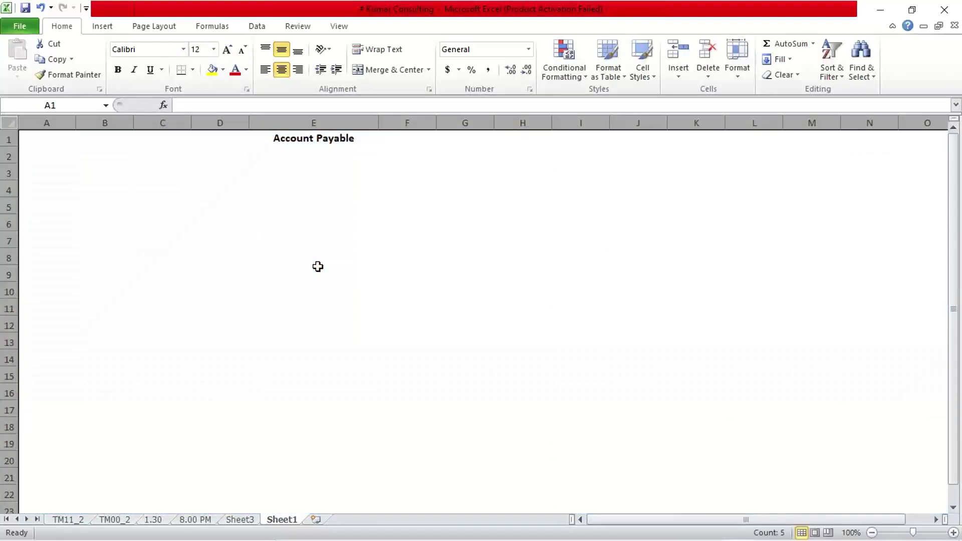
{"action": "left_click", "coordinate": [325, 229]}
{"action": "left_click", "coordinate": [339, 285]}
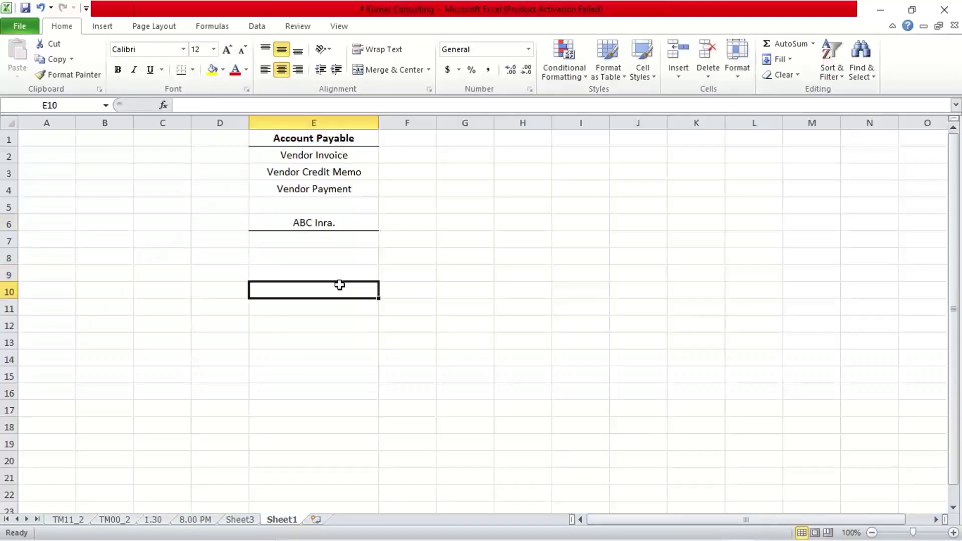
Enter the debit line "Rent Act Dr." in cell E7, directly below the company name
{"action": "left_click", "coordinate": [321, 238]}
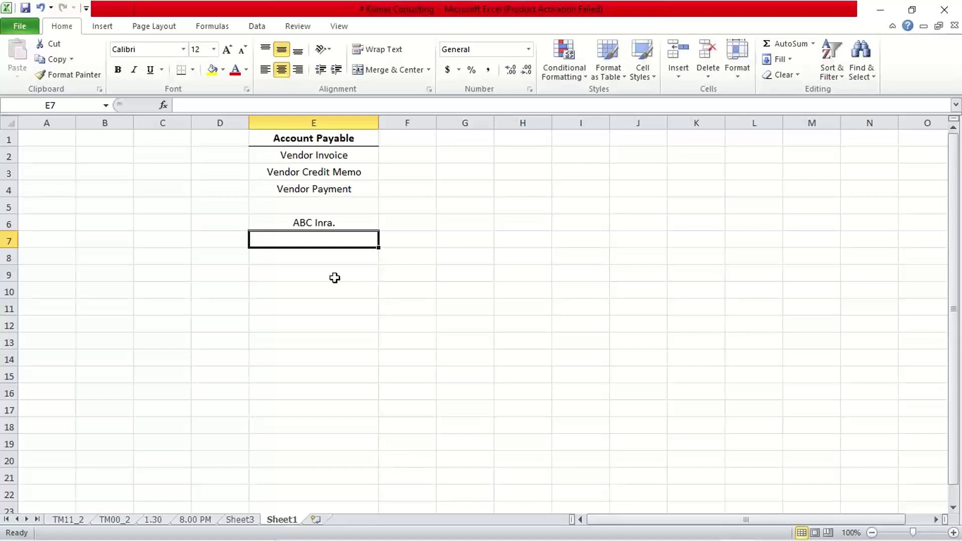
{"action": "left_click", "coordinate": [333, 223]}
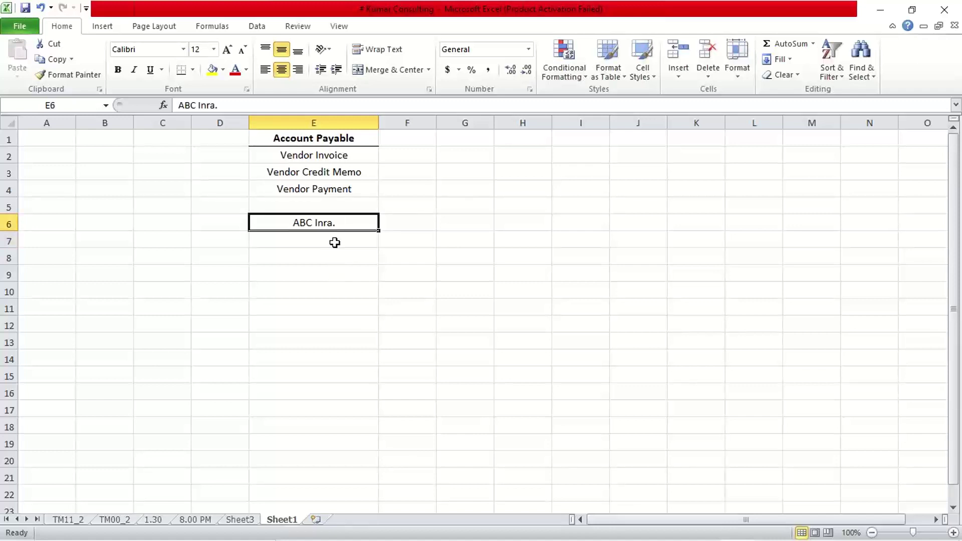
{"action": "left_click", "coordinate": [335, 242]}
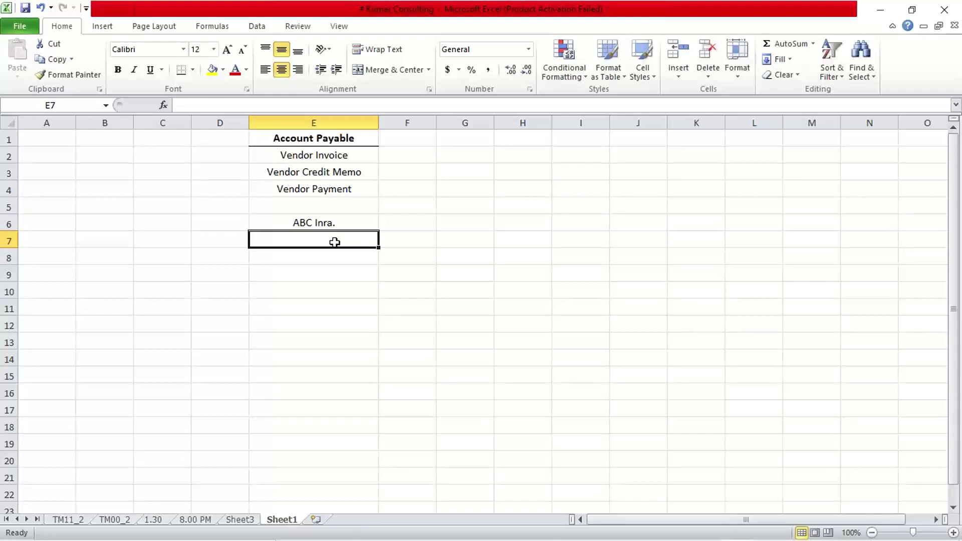
{"action": "type", "text": "Rent A"}
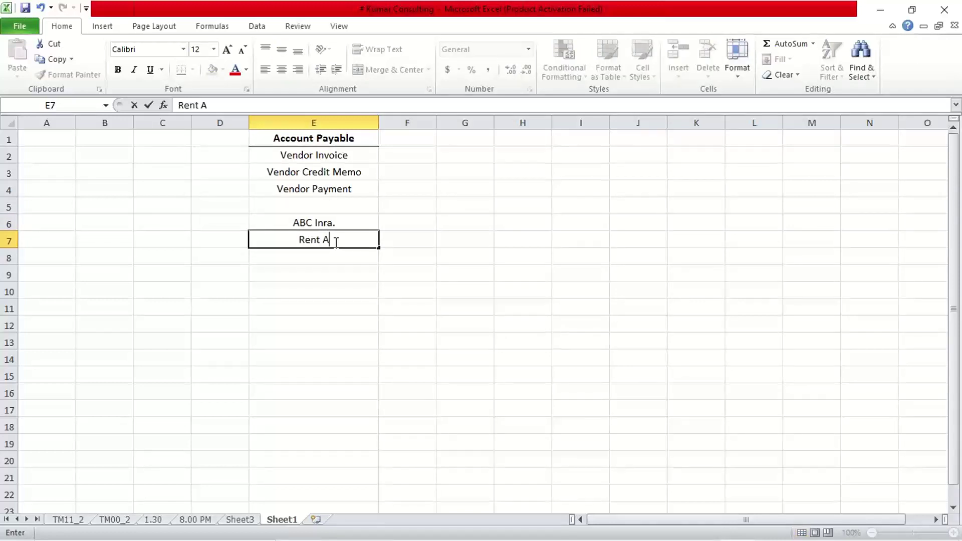
{"action": "type", "text": "ct Dr."}
{"action": "key", "text": "Return"}
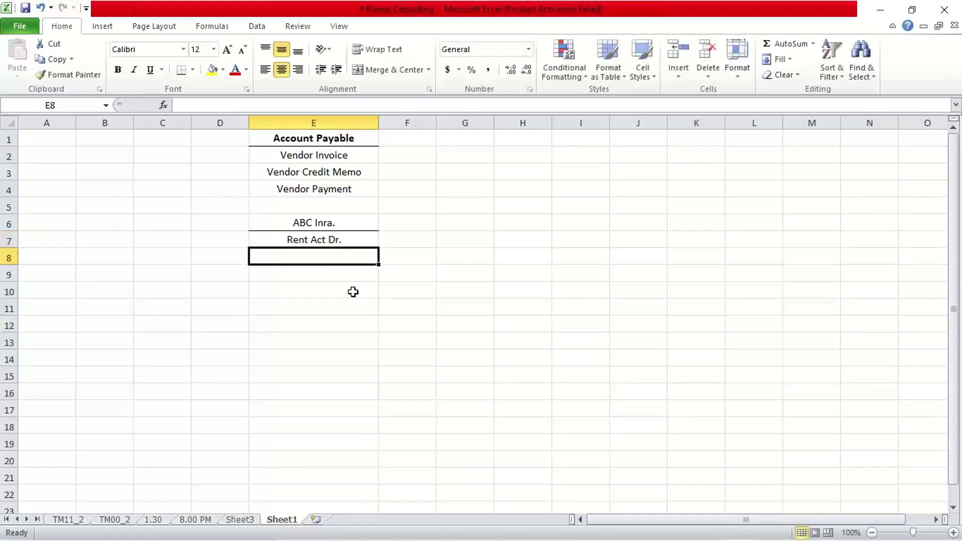
Enter the credit line "Vendor (ABC Infra.) Cr." in cell E8
{"action": "type", "text": "Ve"}
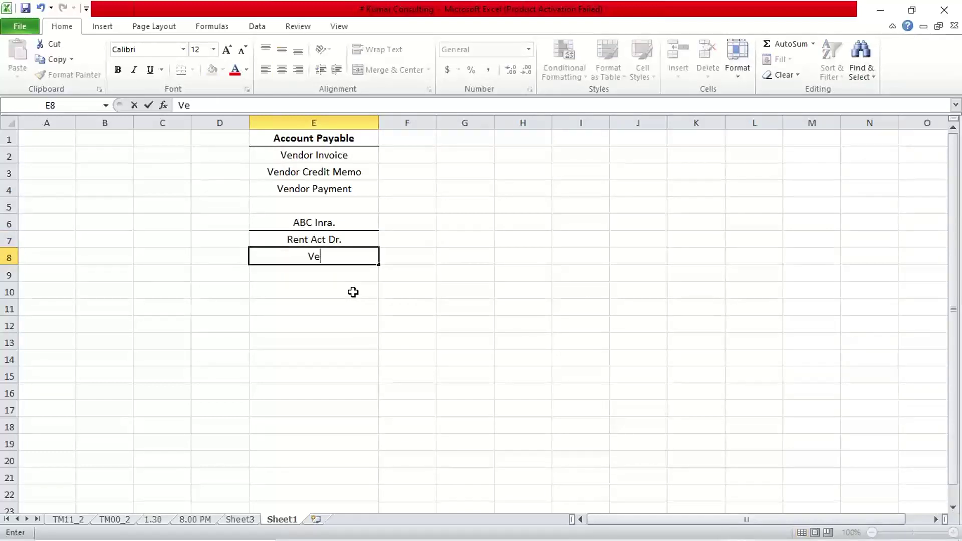
{"action": "type", "text": "ndor (ABC "}
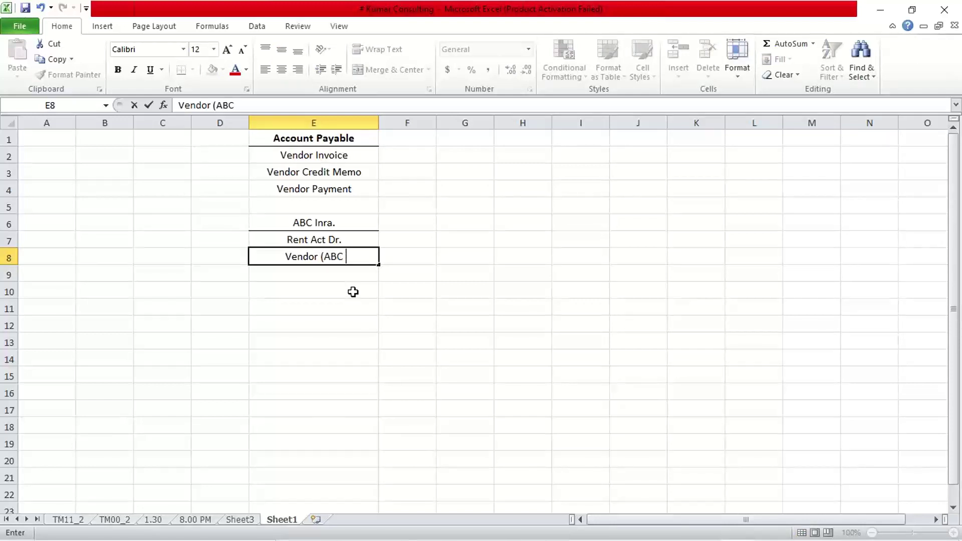
{"action": "type", "text": "Infr"}
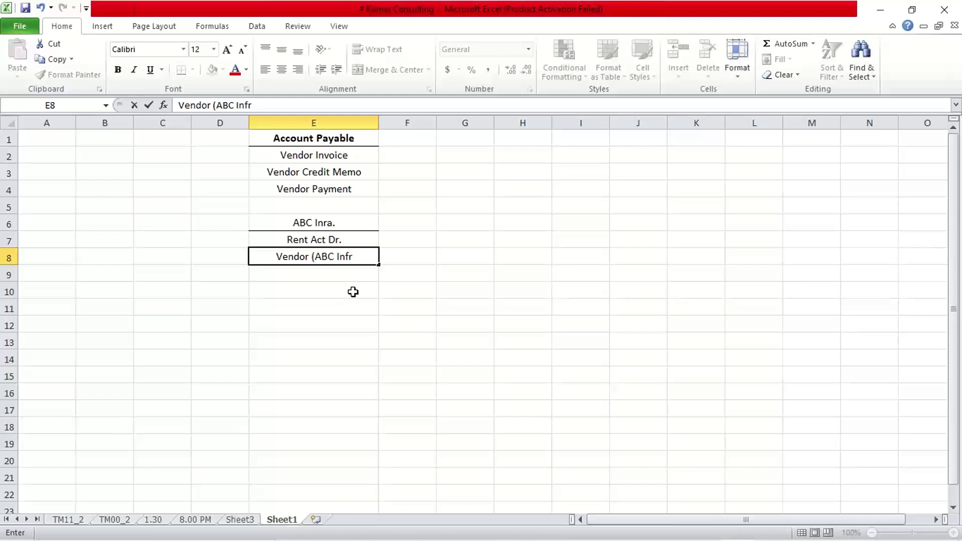
{"action": "type", "text": "a.) Cr"}
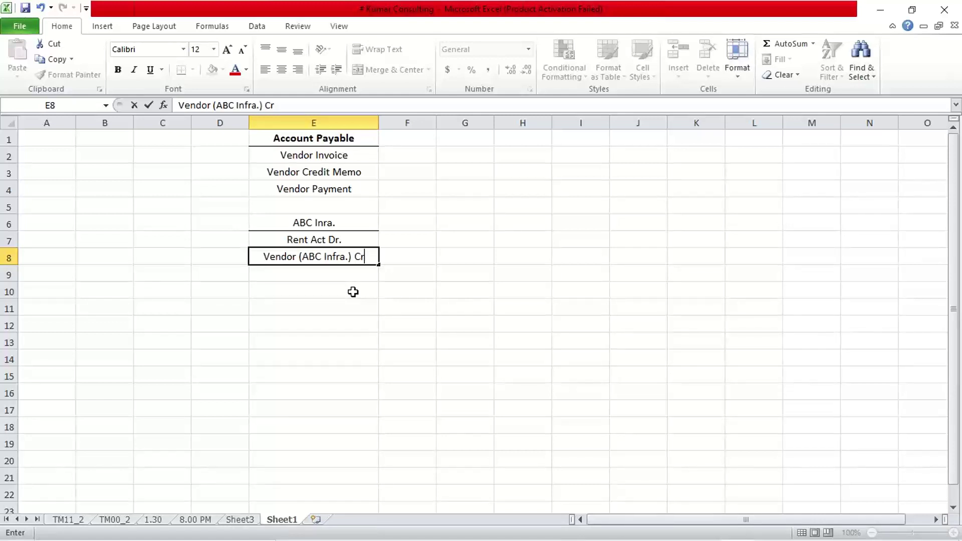
{"action": "type", "text": "."}
{"action": "key", "text": "Return"}
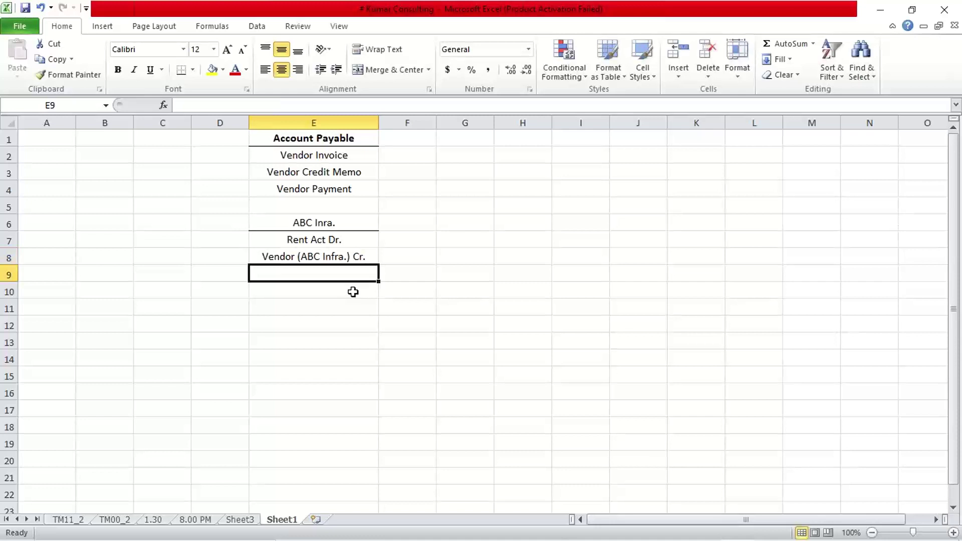
Make the company name in cell E6 bold
{"action": "left_click", "coordinate": [324, 224]}
{"action": "key", "text": "ctrl+b"}
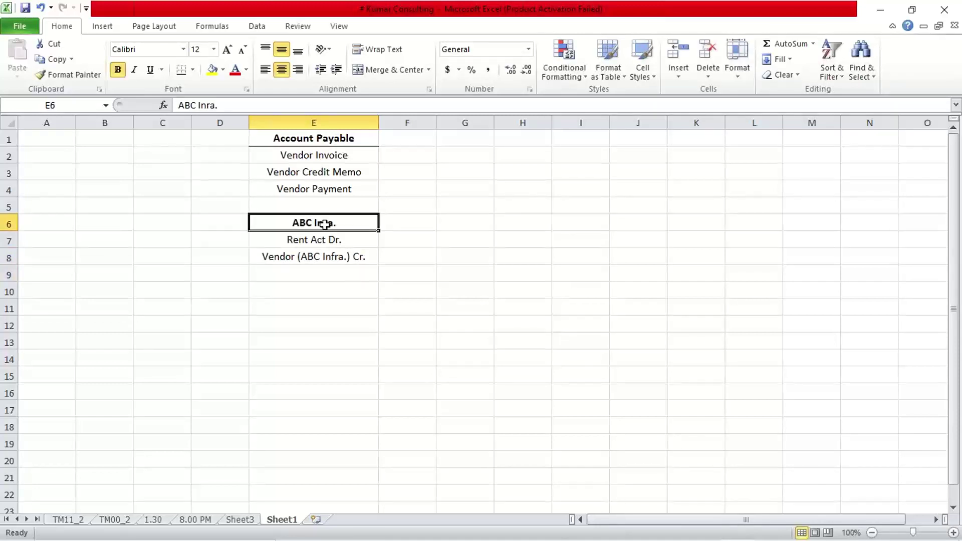
{"action": "left_click", "coordinate": [350, 359]}
{"action": "left_click", "coordinate": [344, 245]}
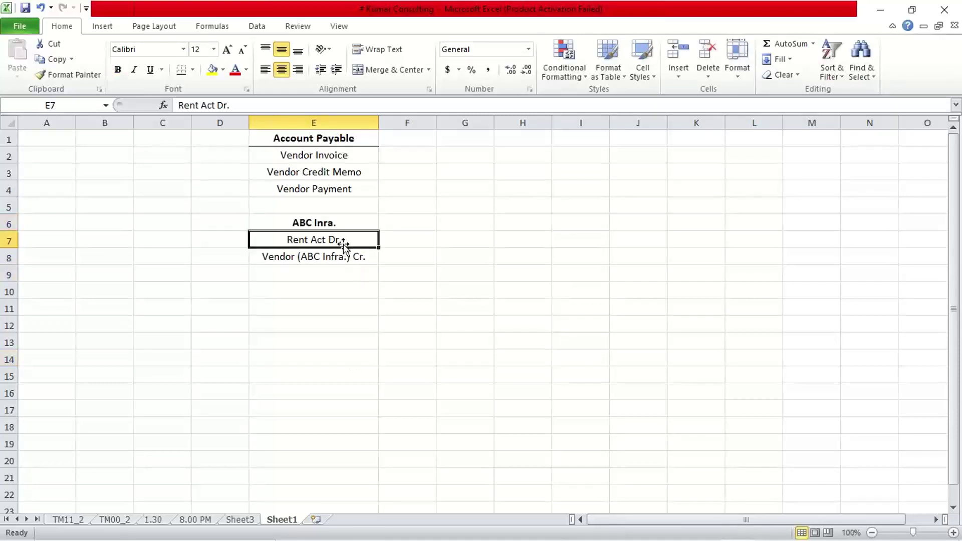
Label the rent debit line as "G/L Act." in cell D7
{"action": "left_click", "coordinate": [200, 244]}
{"action": "type", "text": "G/L"}
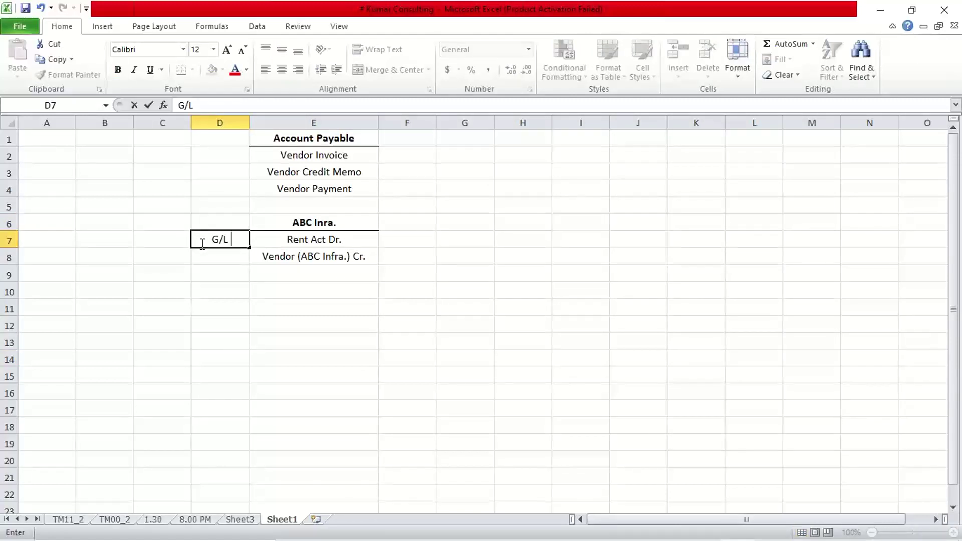
{"action": "type", "text": " ACT"}
{"action": "key", "text": "BackSpace"}
{"action": "key", "text": "BackSpace"}
{"action": "type", "text": "ct."}
{"action": "key", "text": "Return"}
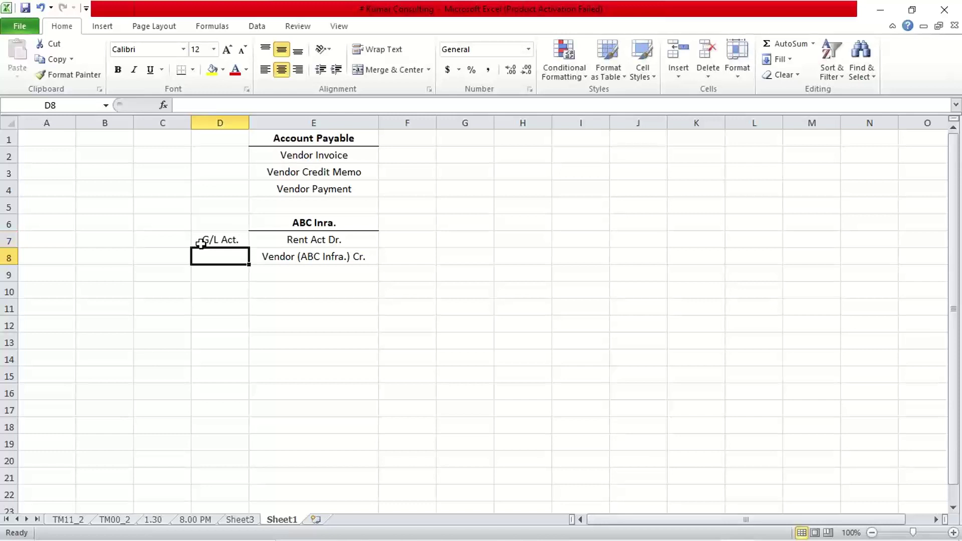
Label the vendor credit line as "Vendor Act." in cell D8
{"action": "type", "text": "Ven"}
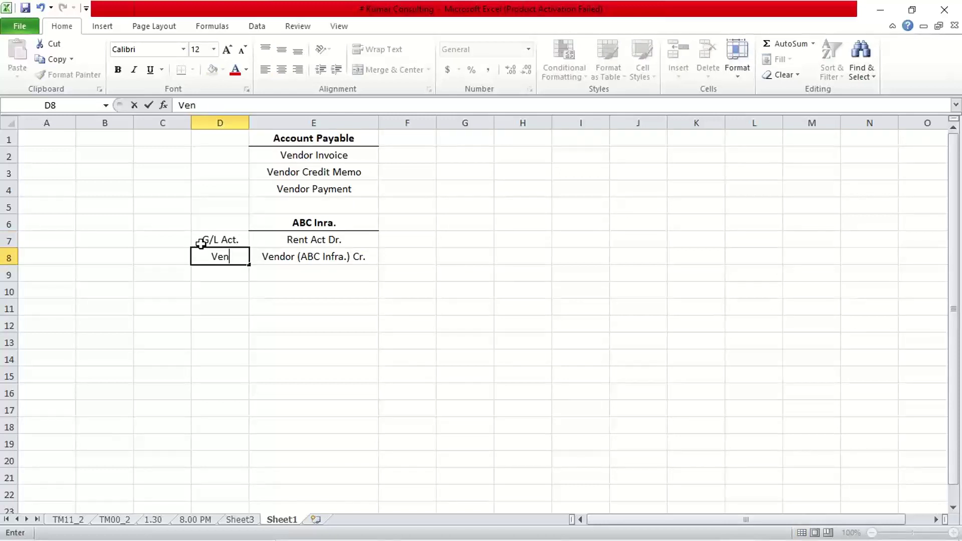
{"action": "type", "text": "dor Act."}
{"action": "key", "text": "Return"}
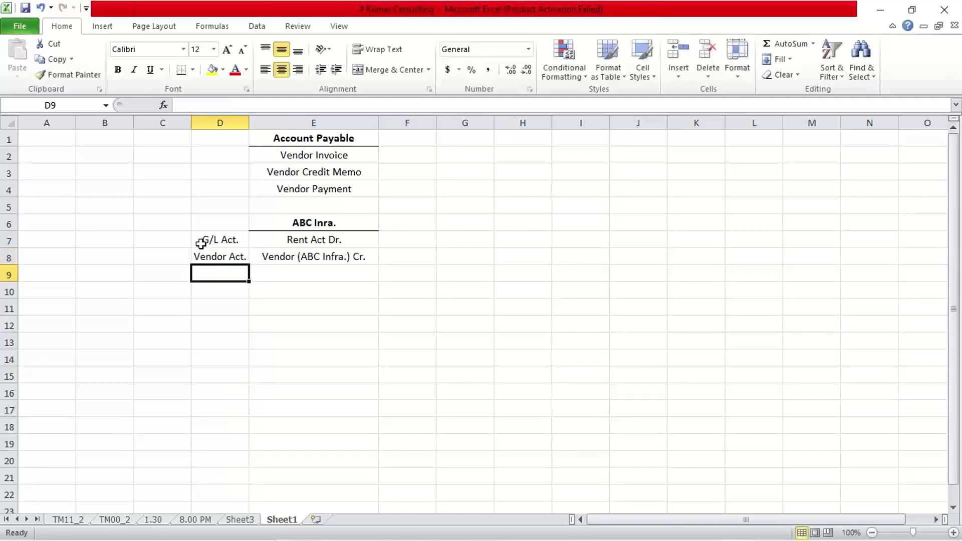
Examine the rent debit and vendor credit lines in rows 7 and 8 together with their account type labels
{"action": "left_click", "coordinate": [339, 241]}
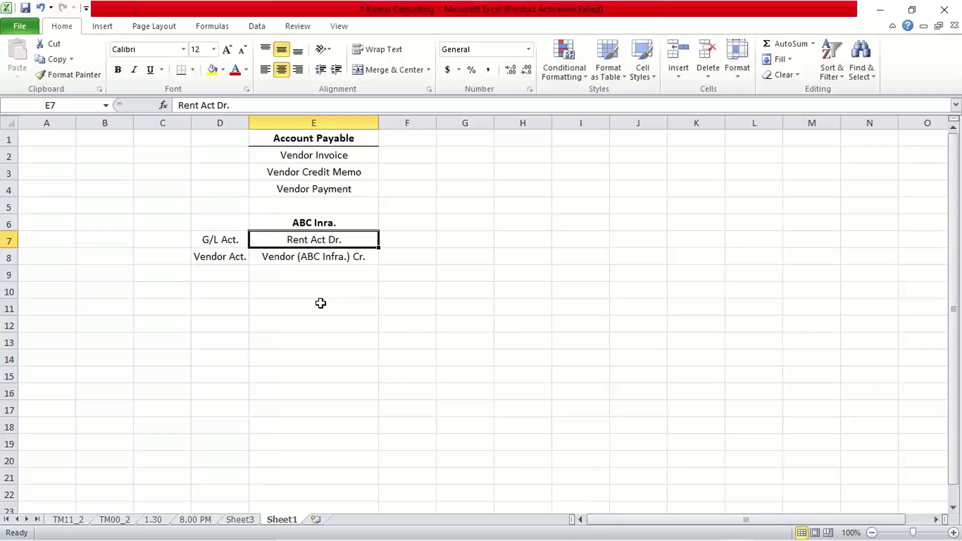
{"action": "left_click", "coordinate": [267, 260]}
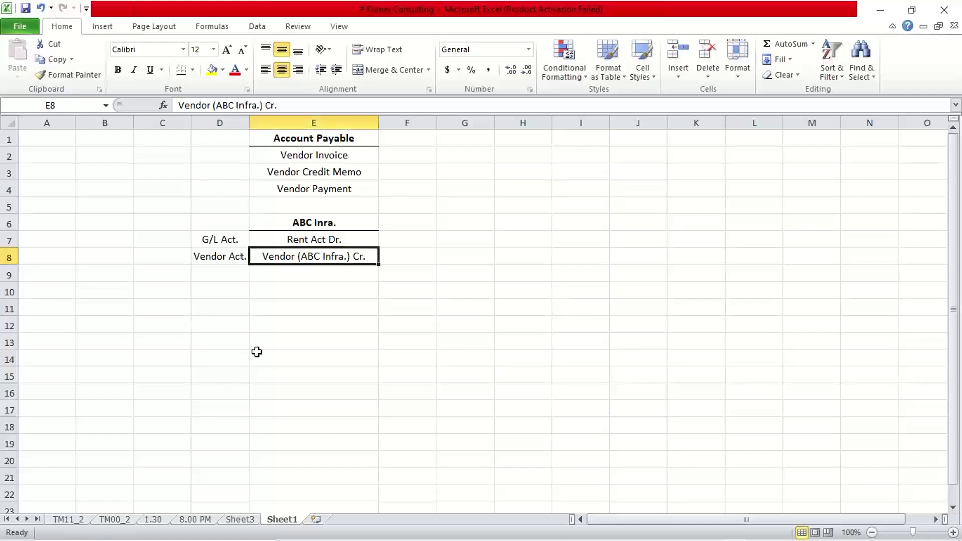
{"action": "left_click", "coordinate": [369, 319]}
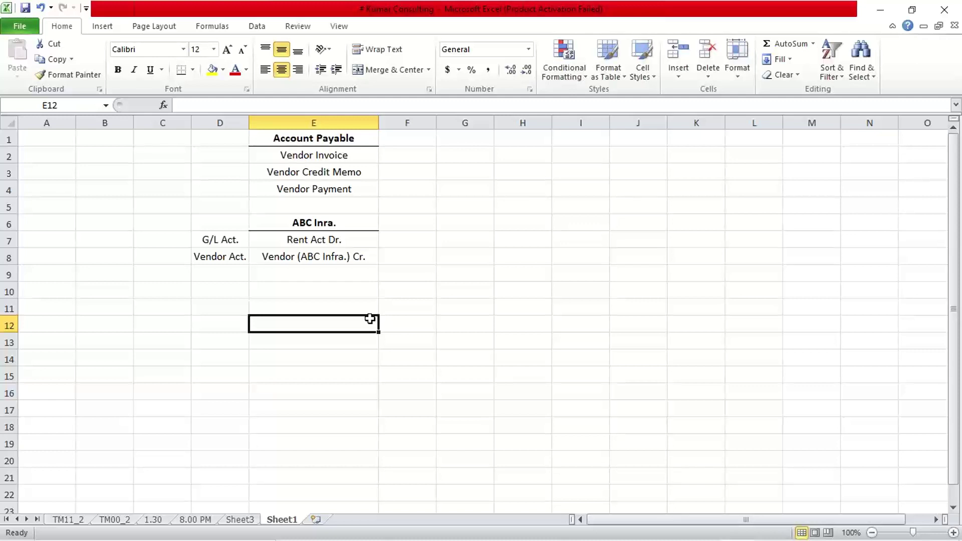
{"action": "left_click", "coordinate": [334, 243]}
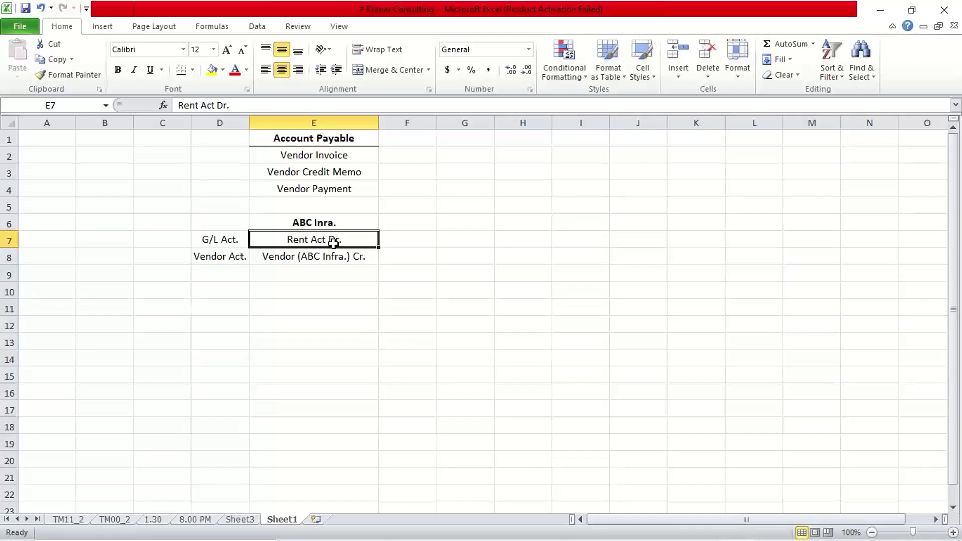
{"action": "left_click", "coordinate": [329, 295]}
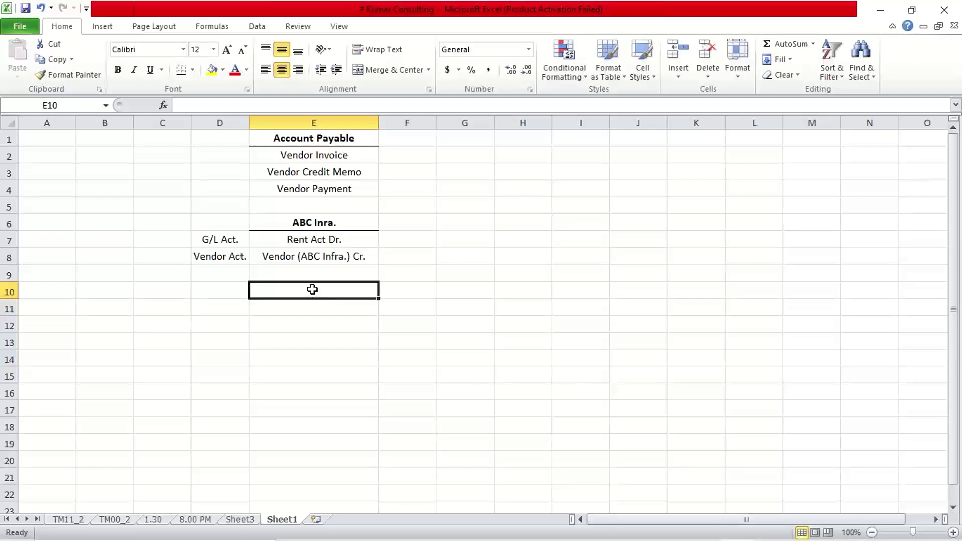
{"action": "left_click", "coordinate": [324, 243]}
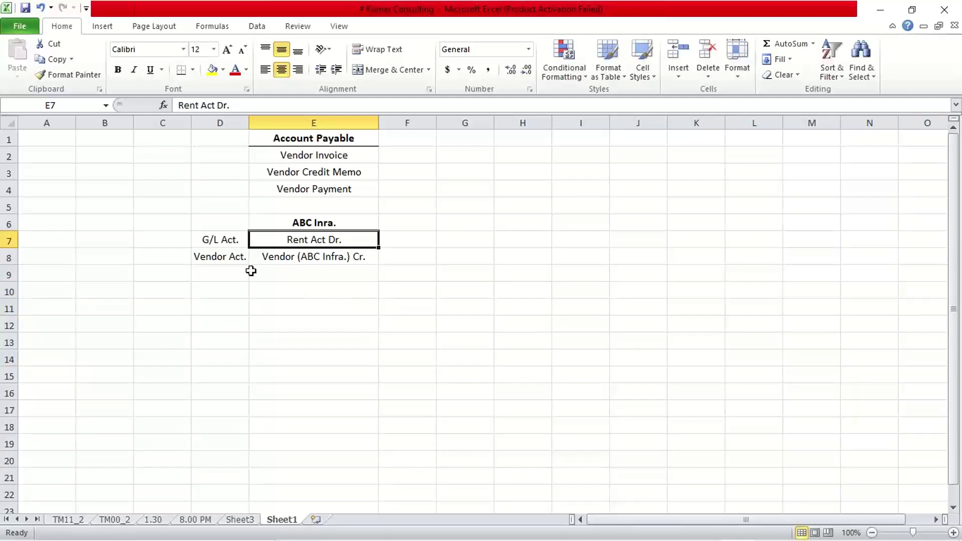
{"action": "left_click", "coordinate": [216, 240]}
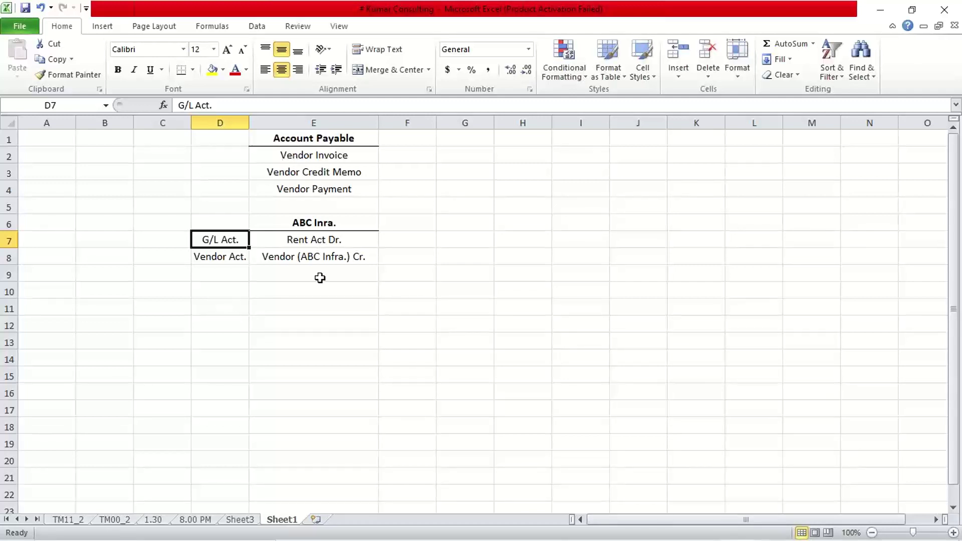
{"action": "left_click", "coordinate": [305, 261]}
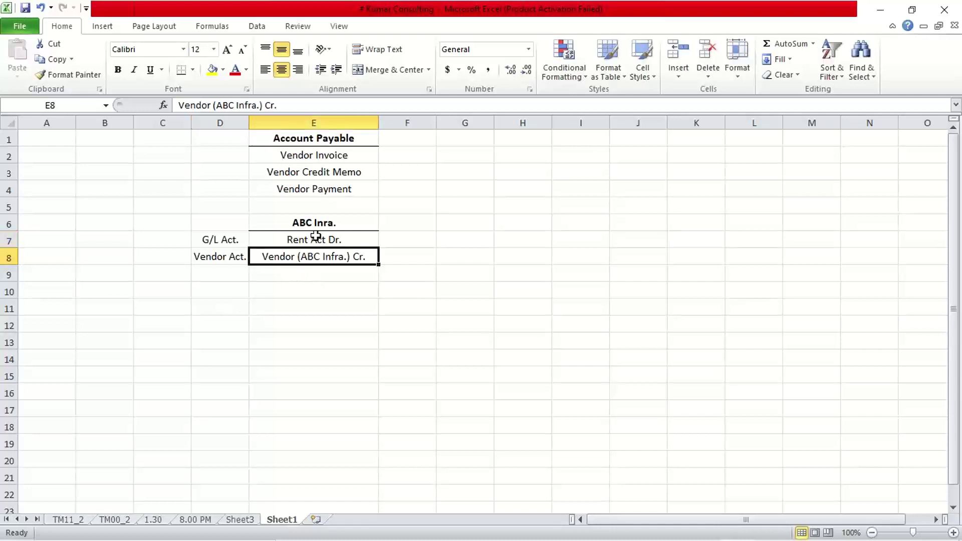
{"action": "left_click", "coordinate": [231, 261]}
{"action": "left_click", "coordinate": [300, 258]}
{"action": "left_click", "coordinate": [221, 258]}
{"action": "left_click", "coordinate": [289, 264]}
Review the vendor transaction types listed under the Account Payable heading against the example entry
{"action": "left_click", "coordinate": [338, 157]}
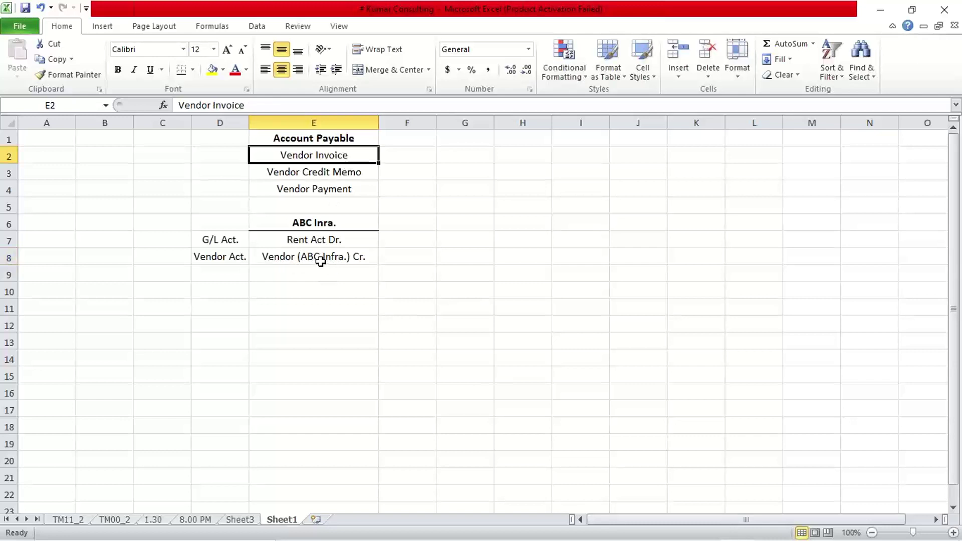
{"action": "key", "text": "Down"}
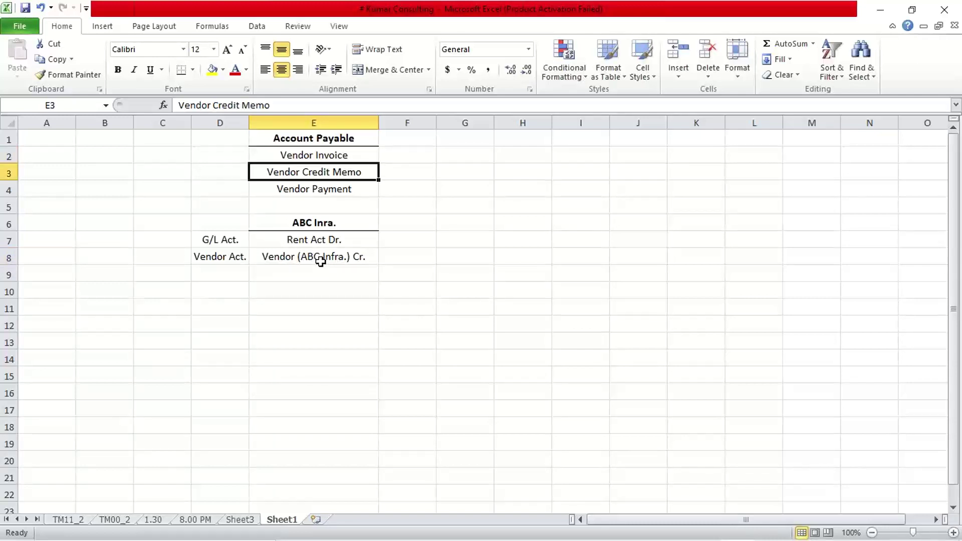
{"action": "key", "text": "Down"}
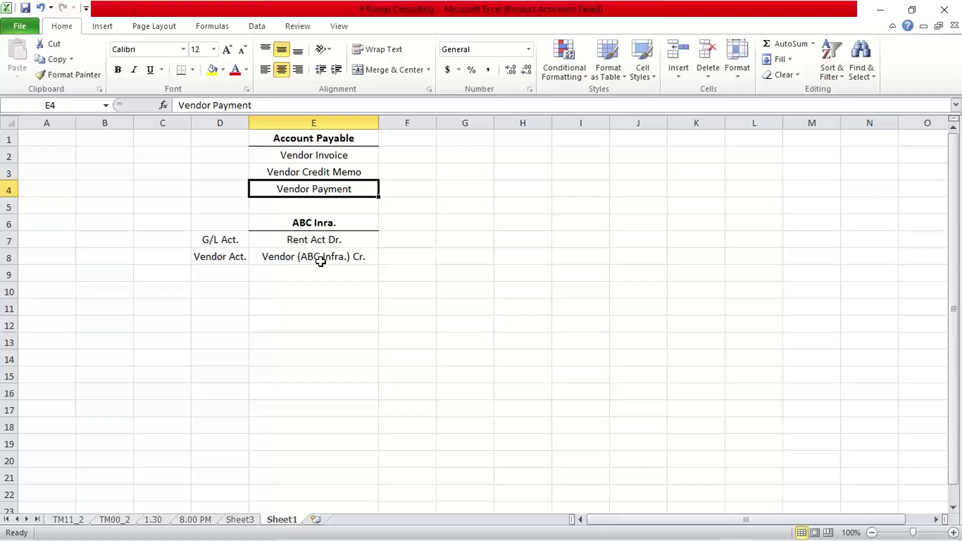
{"action": "key", "text": "Up"}
{"action": "key", "text": "Up"}
{"action": "key", "text": "Up"}
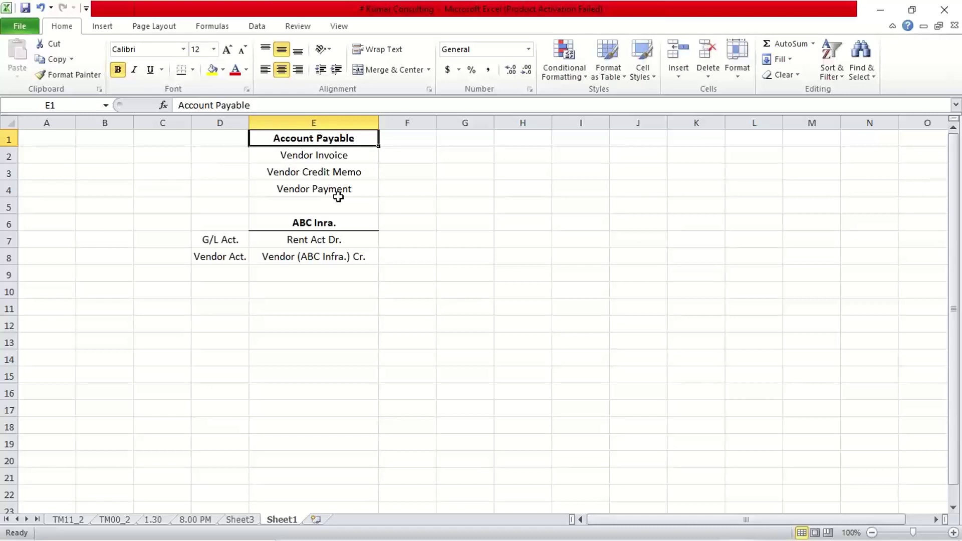
{"action": "left_click", "coordinate": [322, 157]}
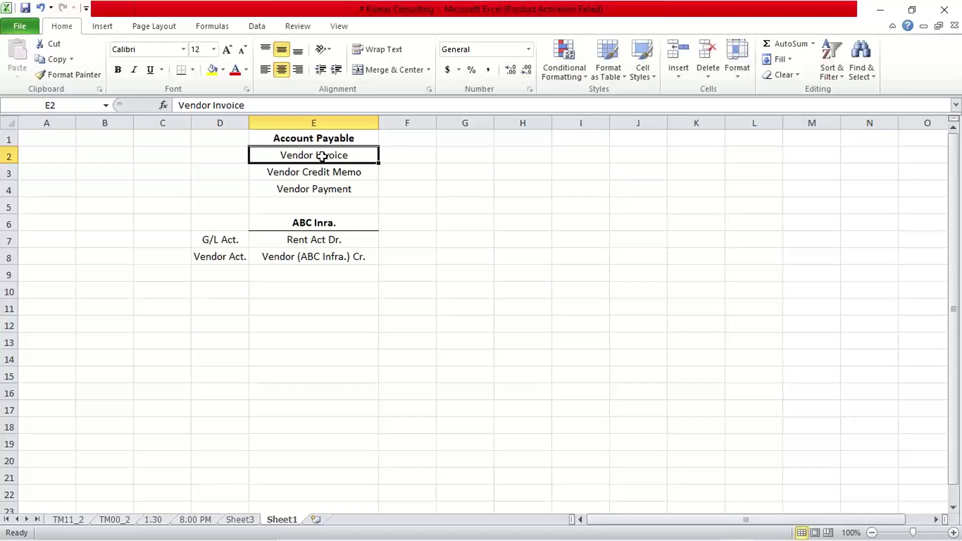
{"action": "left_click", "coordinate": [388, 268]}
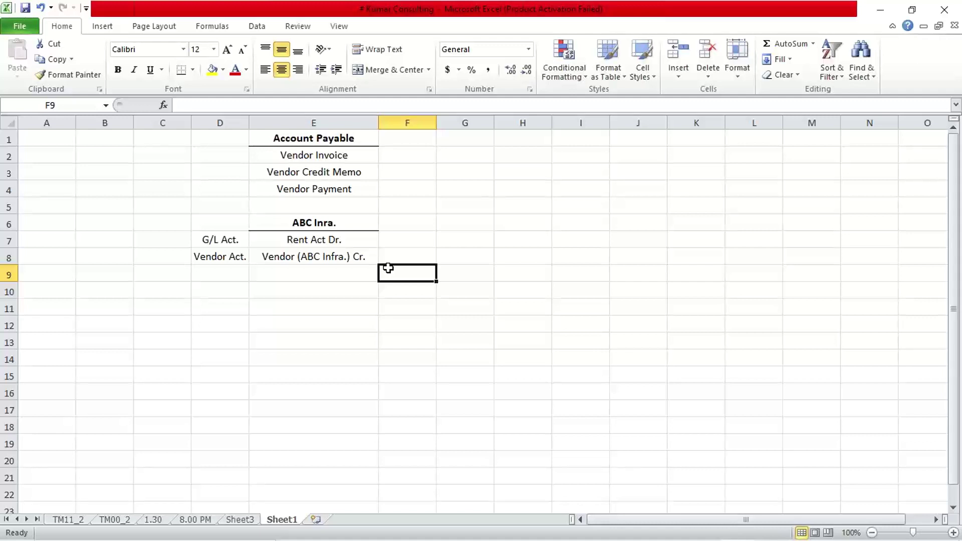
{"action": "left_click", "coordinate": [300, 154]}
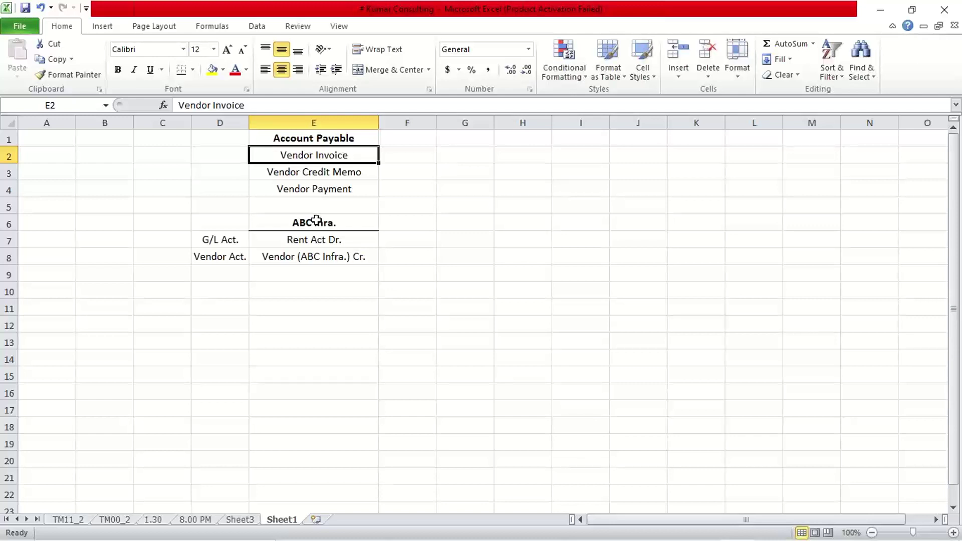
Review the Account Payable transaction types together with the example rent entry below them
{"action": "key", "text": "Down"}
{"action": "key", "text": "Down"}
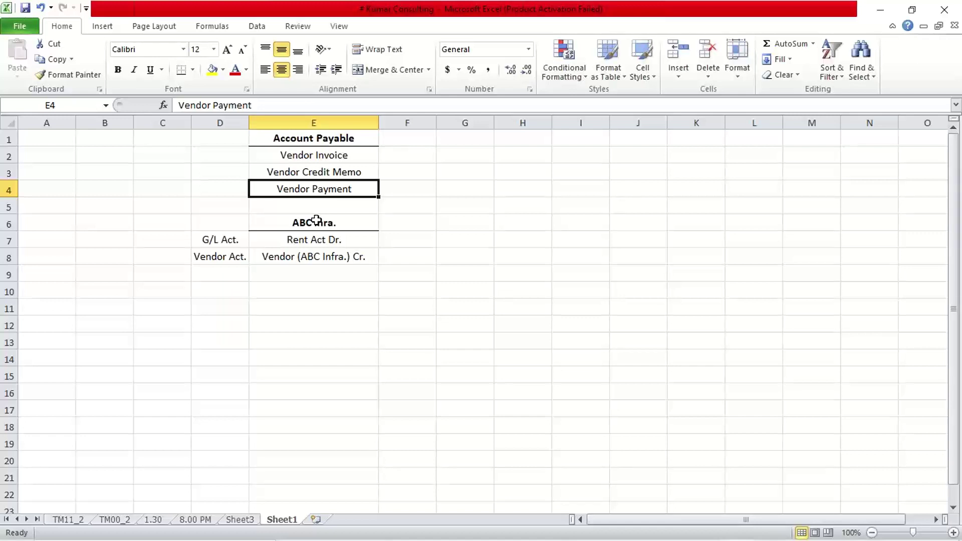
{"action": "left_click", "coordinate": [383, 335]}
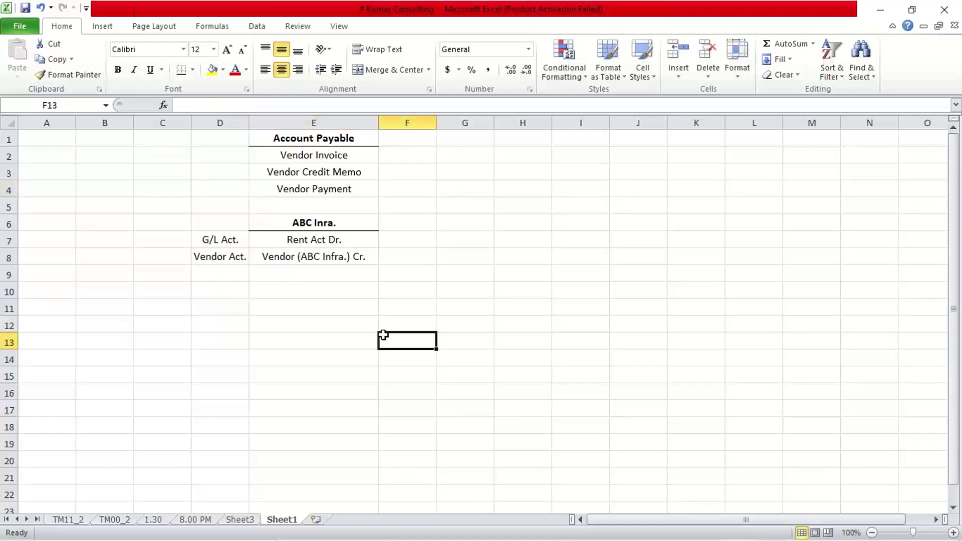
{"action": "left_click_drag", "start_coordinate": [304, 140], "coordinate": [338, 253]}
{"action": "left_click", "coordinate": [314, 306]}
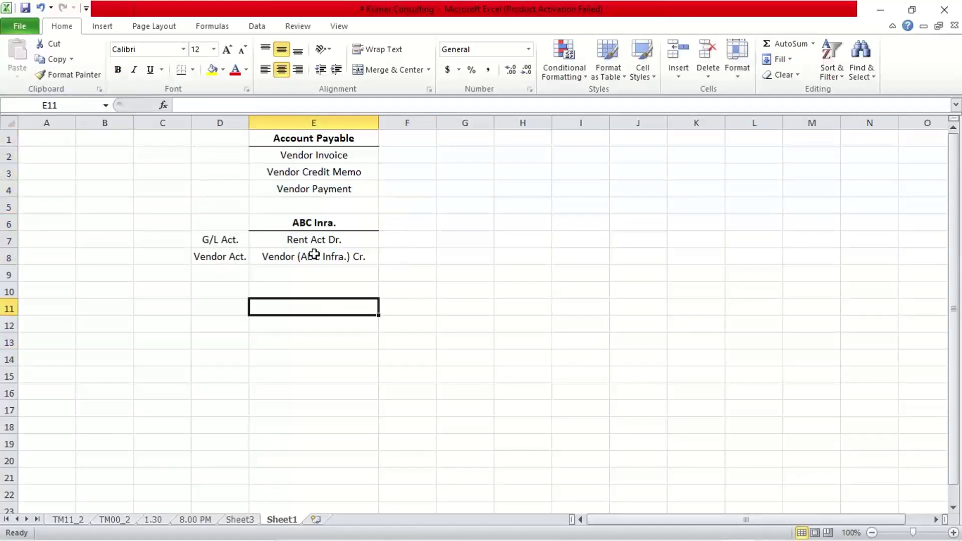
{"action": "left_click", "coordinate": [303, 142]}
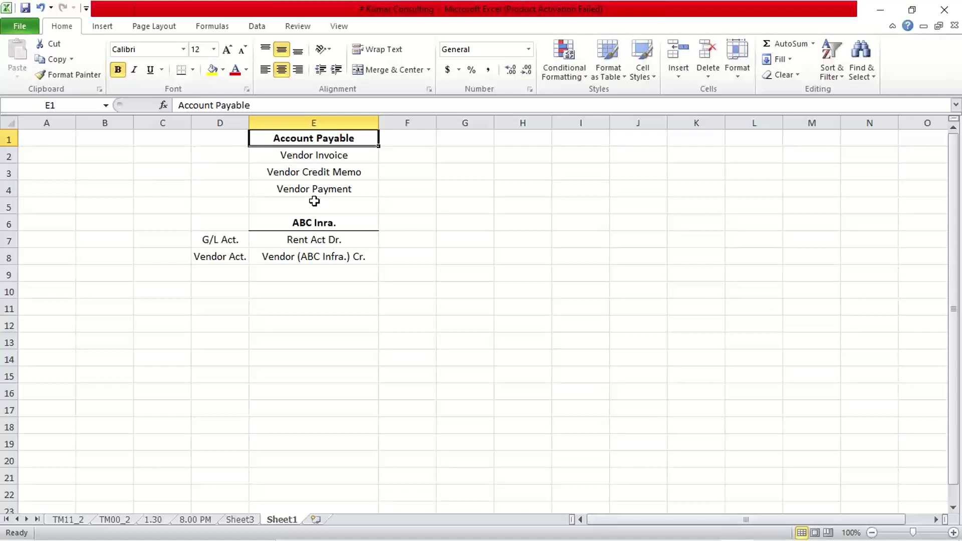
Enter "Document Posting" in cell E10 and "JV" beside it in F10
{"action": "left_click", "coordinate": [303, 295]}
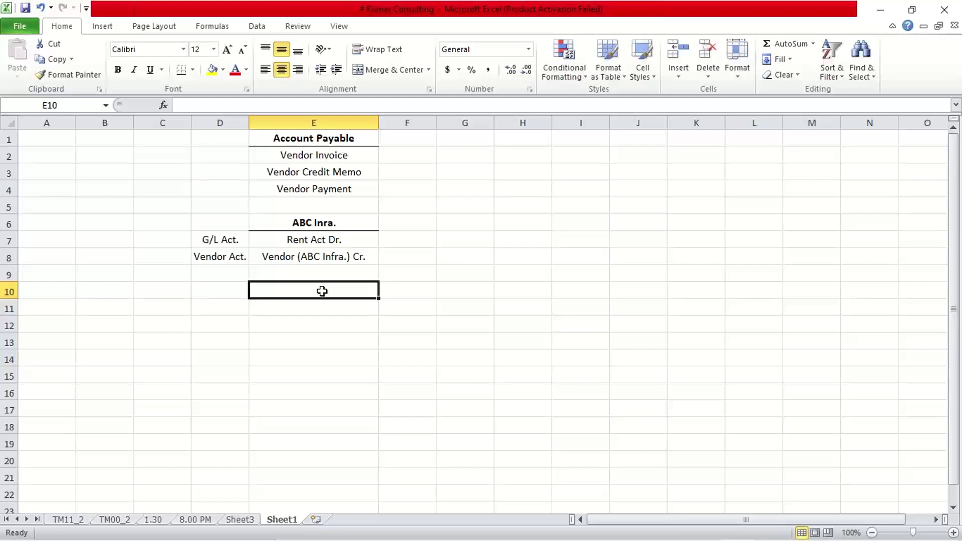
{"action": "type", "text": "Docu"}
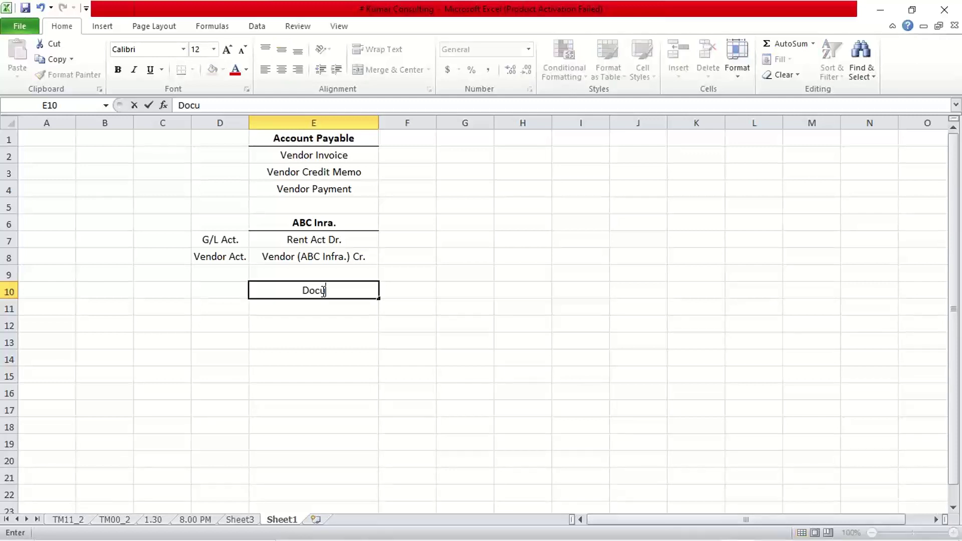
{"action": "type", "text": "ment Posting"}
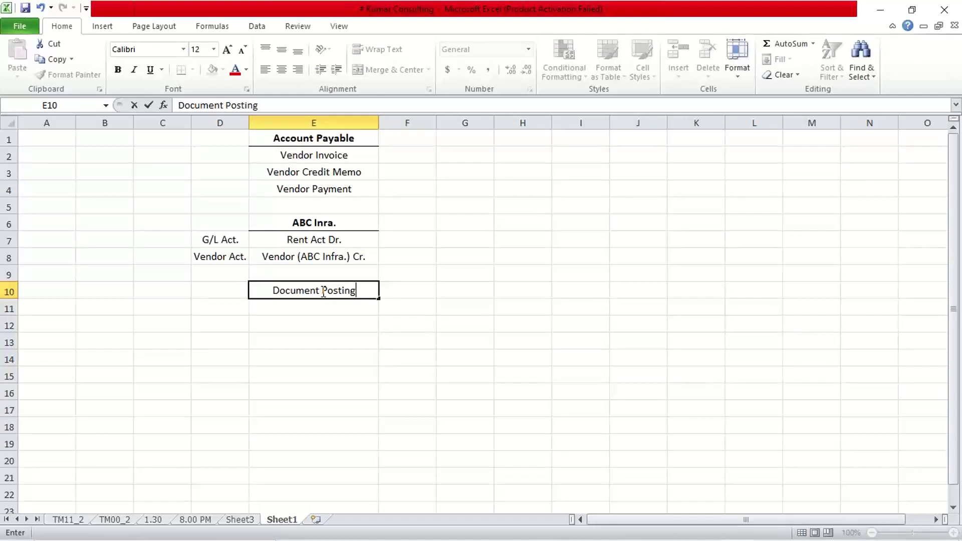
{"action": "key", "text": "Tab"}
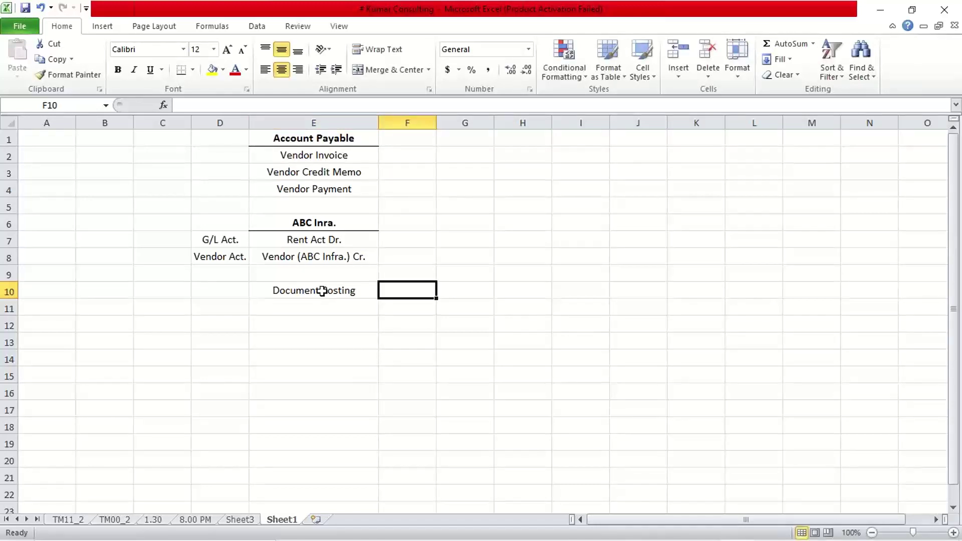
{"action": "type", "text": "JV"}
{"action": "key", "text": "Return"}
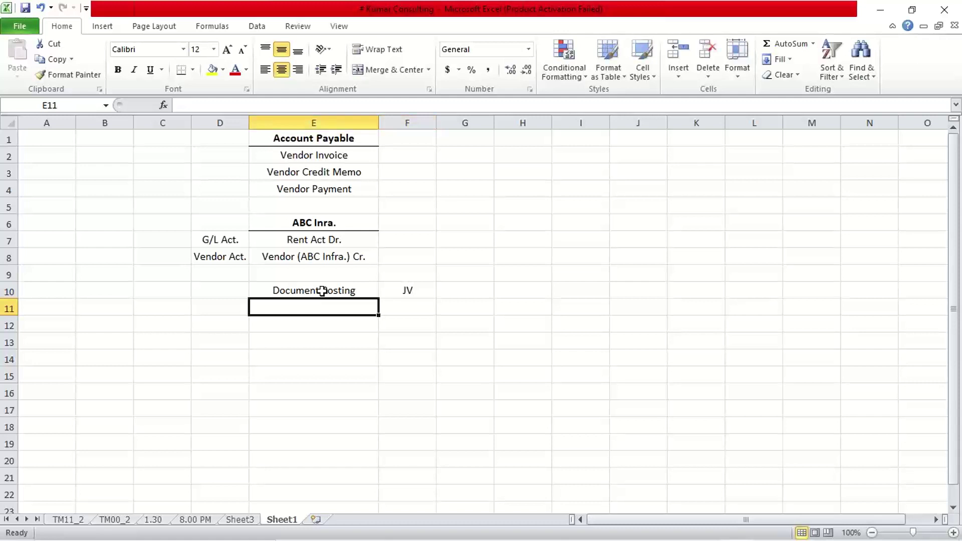
Label the Document Posting row as "G/L to G/L" in cell D10
{"action": "left_click", "coordinate": [384, 284]}
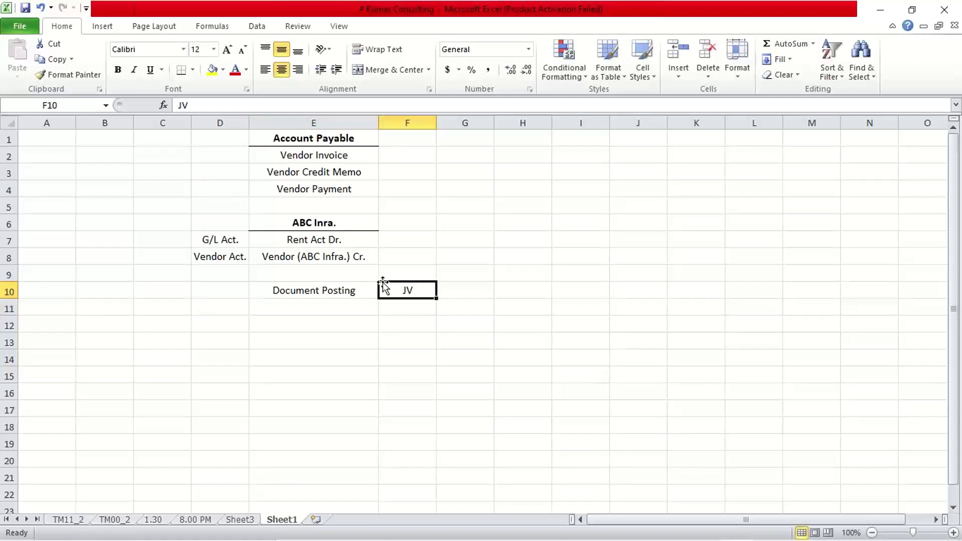
{"action": "left_click", "coordinate": [192, 286]}
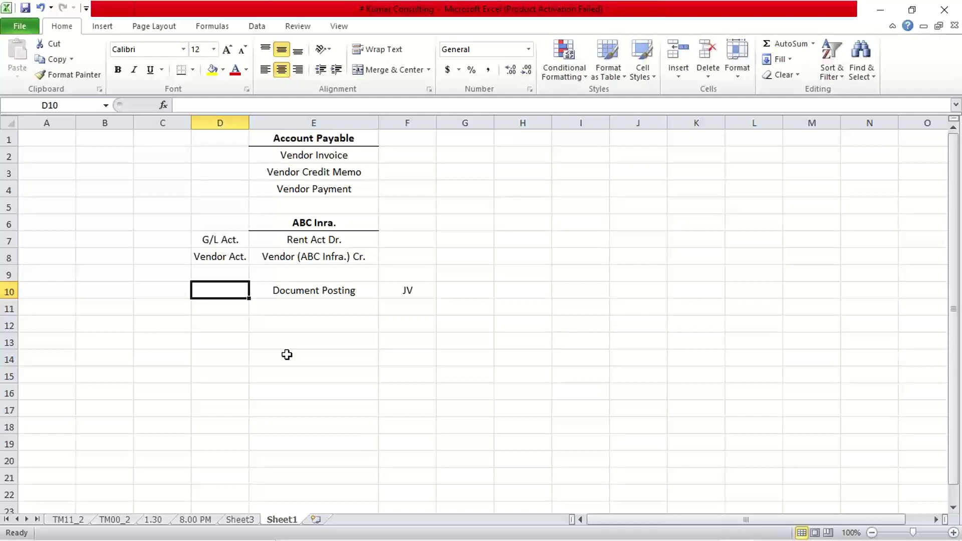
{"action": "type", "text": "G/l"}
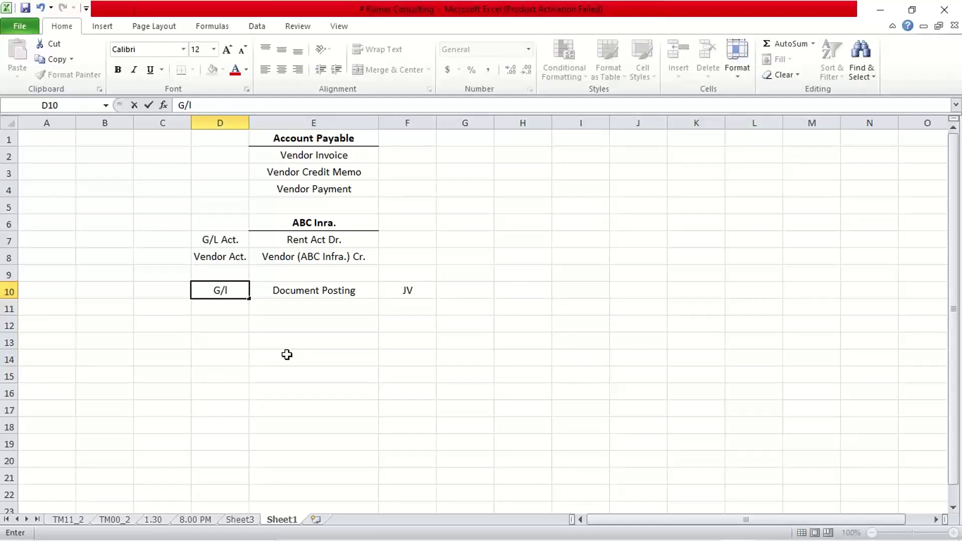
{"action": "key", "text": "BackSpace"}
{"action": "type", "text": "L to G/L"}
{"action": "key", "text": "Return"}
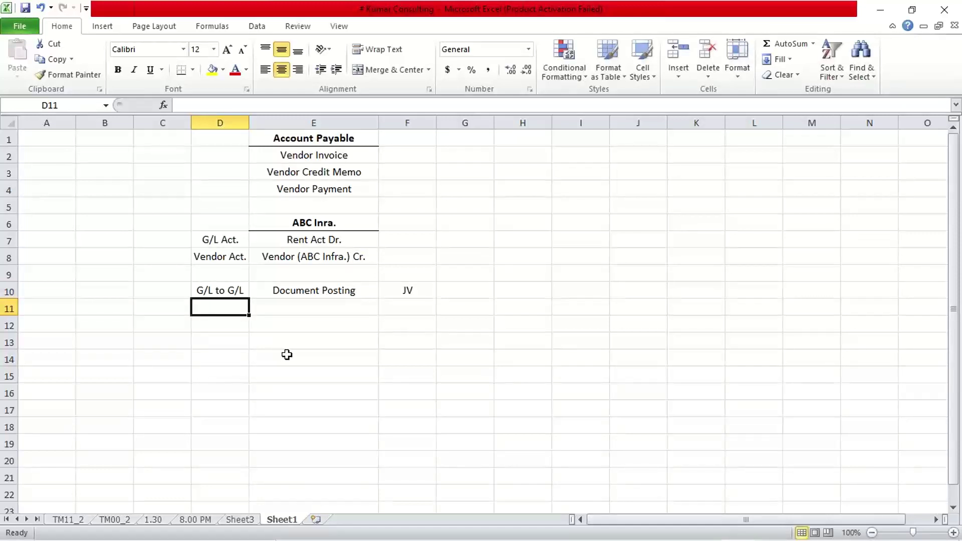
Make the "Document Posting" heading in E10 bold
{"action": "left_click", "coordinate": [307, 311]}
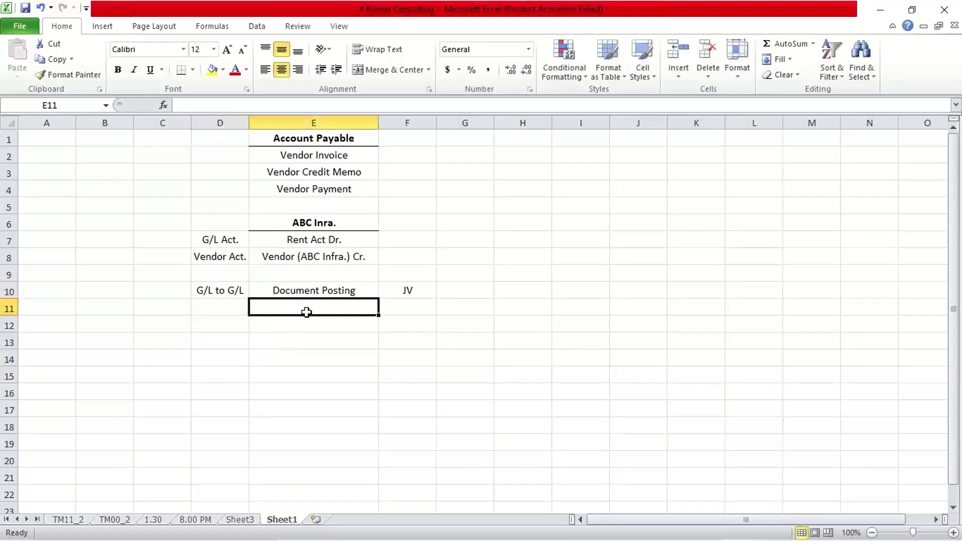
{"action": "left_click", "coordinate": [336, 288]}
{"action": "key", "text": "ctrl+b"}
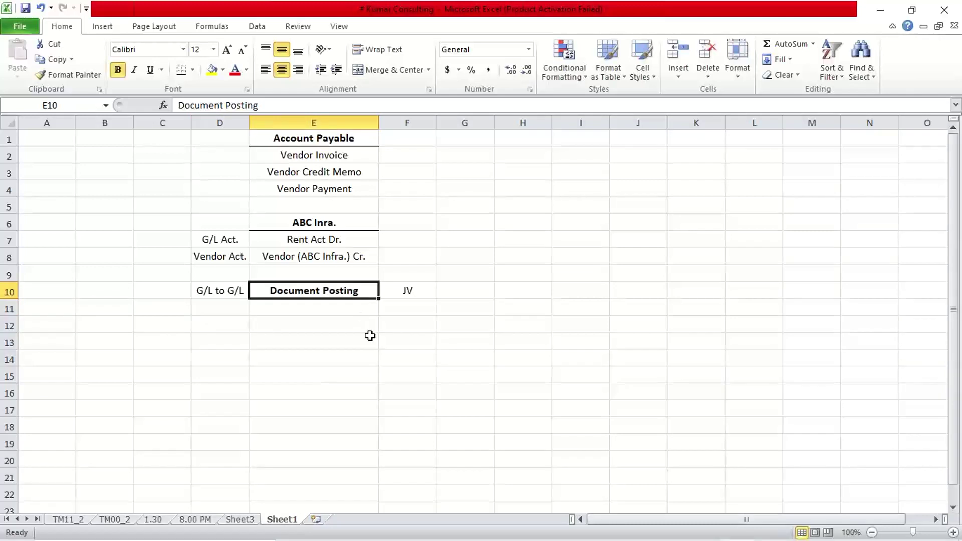
Enter the rent example under Document Posting, with "Rent Act. Dr." in E11 and "Bank Act. Cr." in E12
{"action": "left_click", "coordinate": [308, 308]}
{"action": "type", "text": "R"}
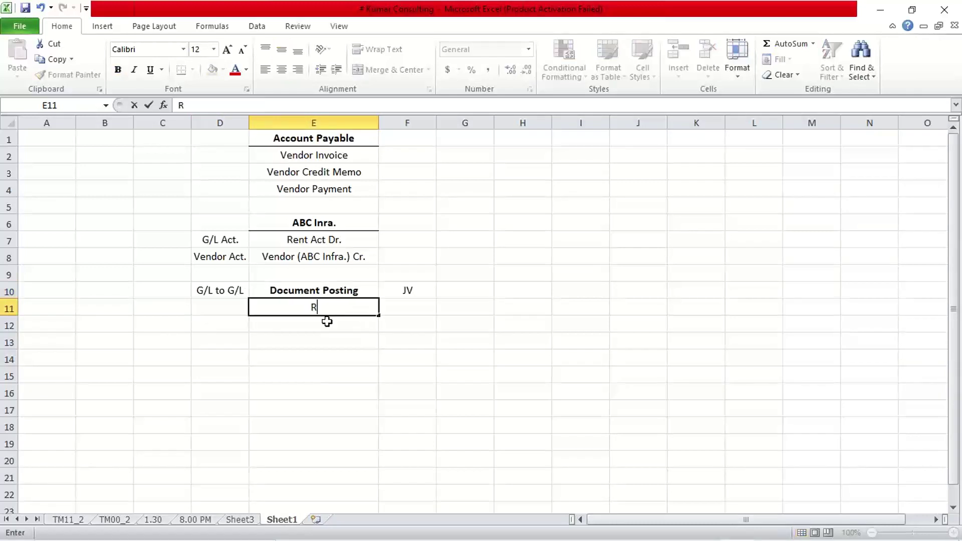
{"action": "type", "text": "ent Act. Dr."}
{"action": "key", "text": "Return"}
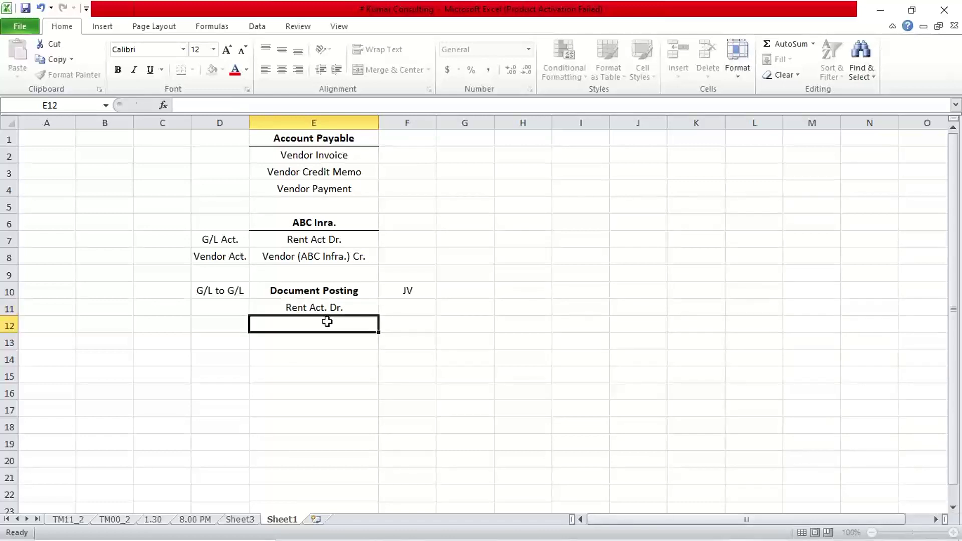
{"action": "type", "text": "Ba"}
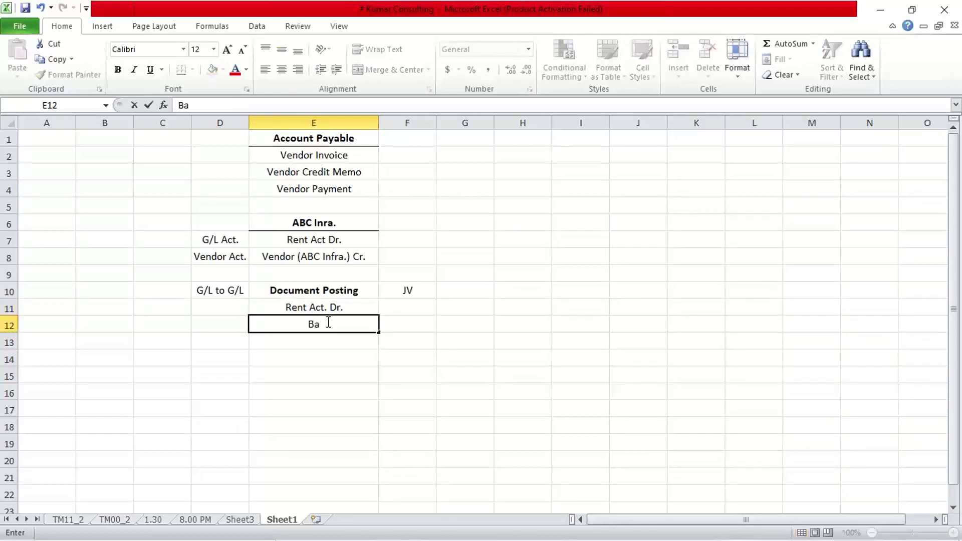
{"action": "type", "text": "nk Act. Cr0"}
{"action": "key", "text": "BackSpace"}
{"action": "type", "text": "."}
{"action": "key", "text": "Return"}
Add a second example entry with "Audit Fee Act. Dr." in E14 and "Bank Act. Cr." in E15
{"action": "key", "text": "Return"}
{"action": "type", "text": "A"}
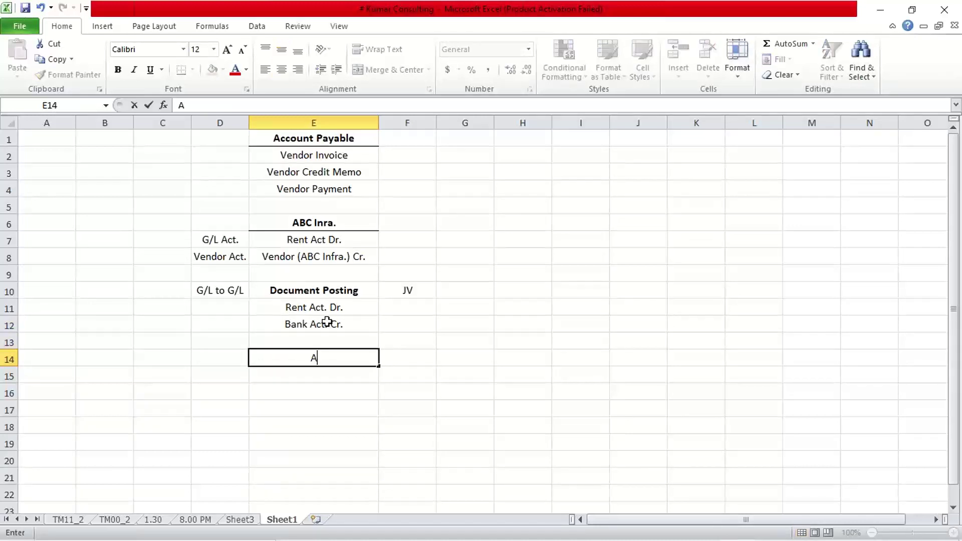
{"action": "type", "text": "udit Fie"}
{"action": "key", "text": "BackSpace"}
{"action": "key", "text": "BackSpace"}
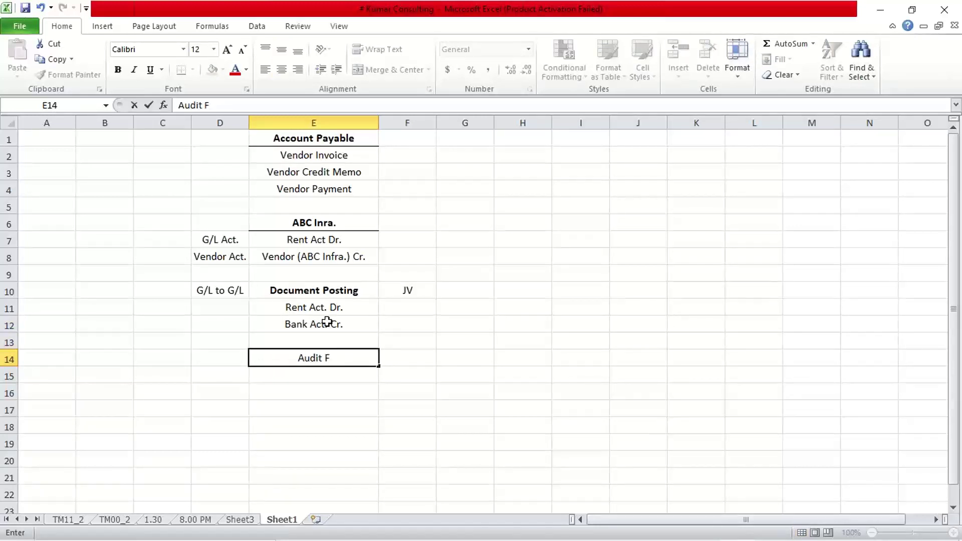
{"action": "type", "text": "ee Act."}
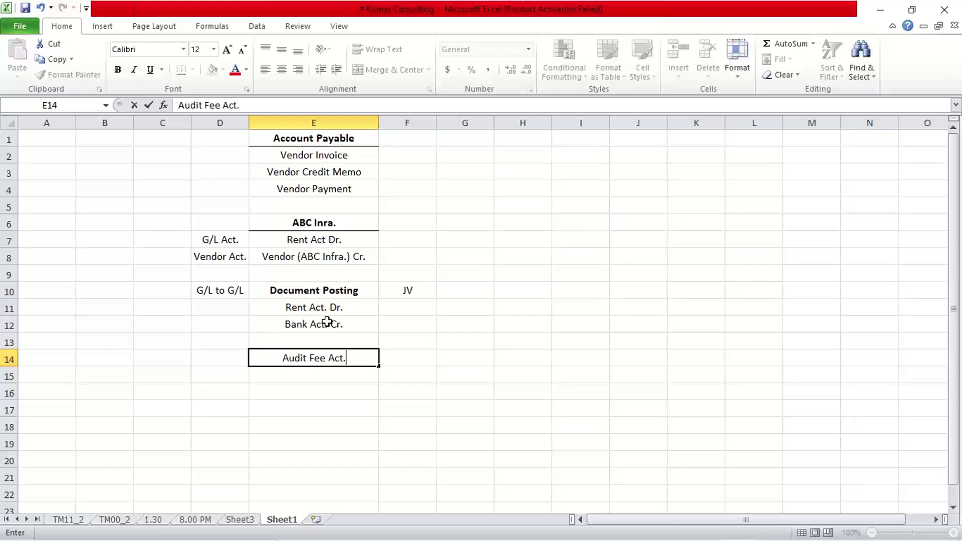
{"action": "type", "text": " Dr"}
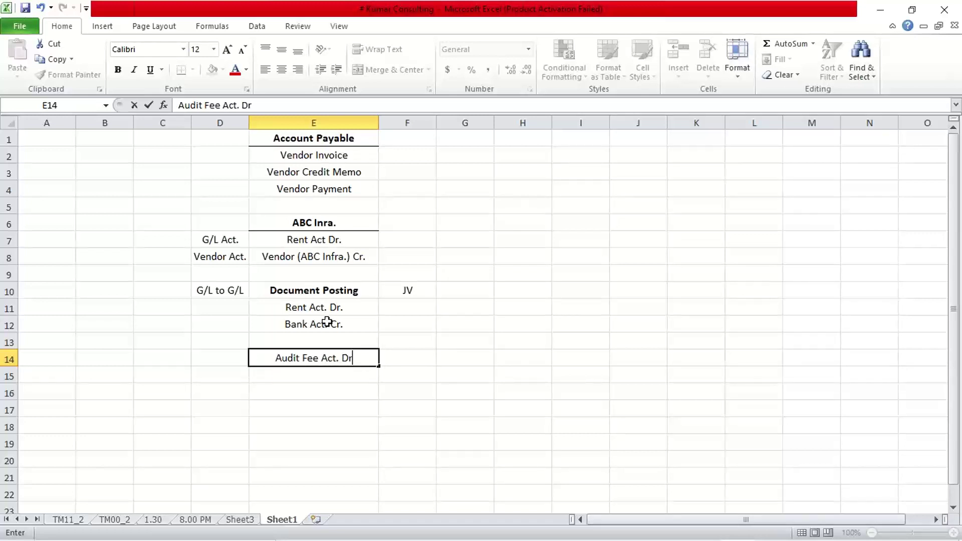
{"action": "type", "text": "."}
{"action": "key", "text": "Return"}
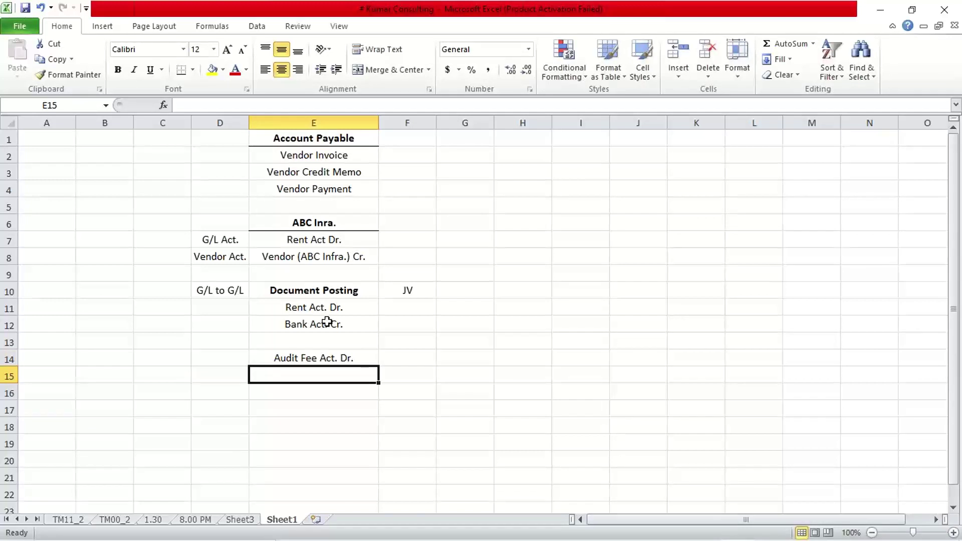
{"action": "type", "text": "Bank Act."}
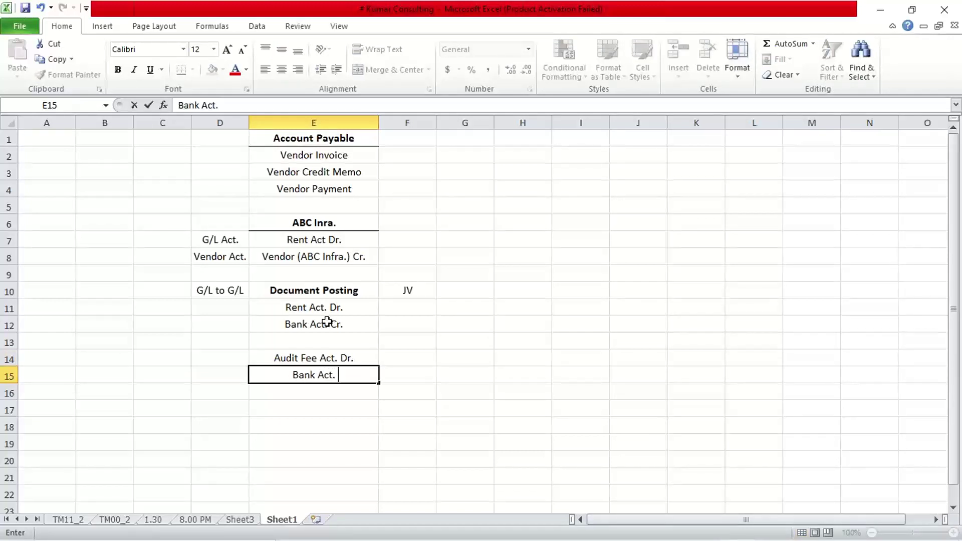
{"action": "type", "text": " Cr."}
{"action": "key", "text": "Return"}
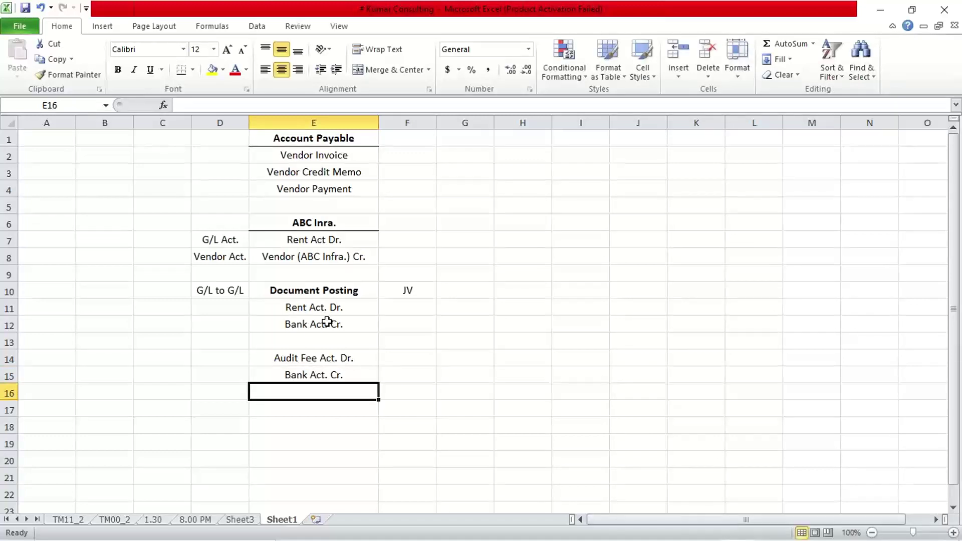
Label both lines of the rent and bank entry as "G/L" in cells D11 and D12
{"action": "left_click", "coordinate": [230, 308]}
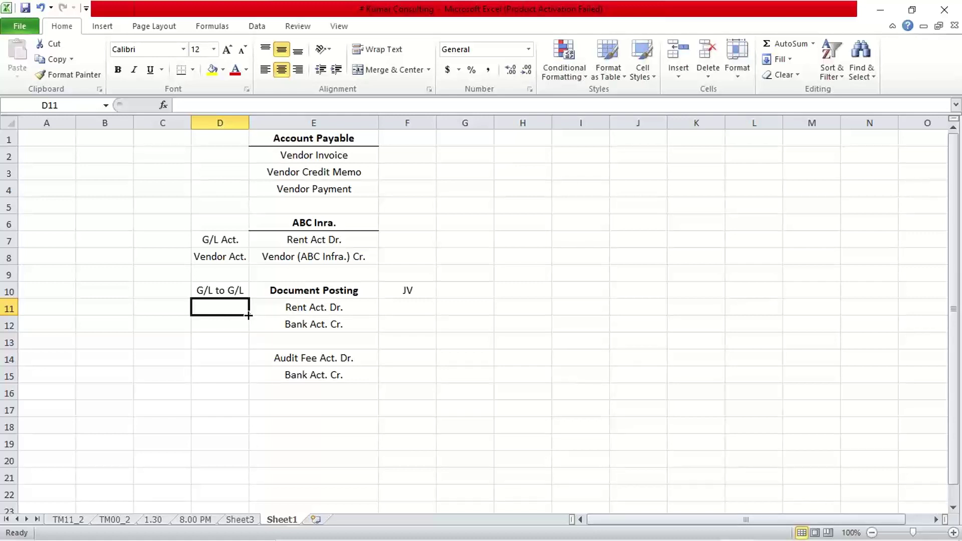
{"action": "type", "text": "G/L"}
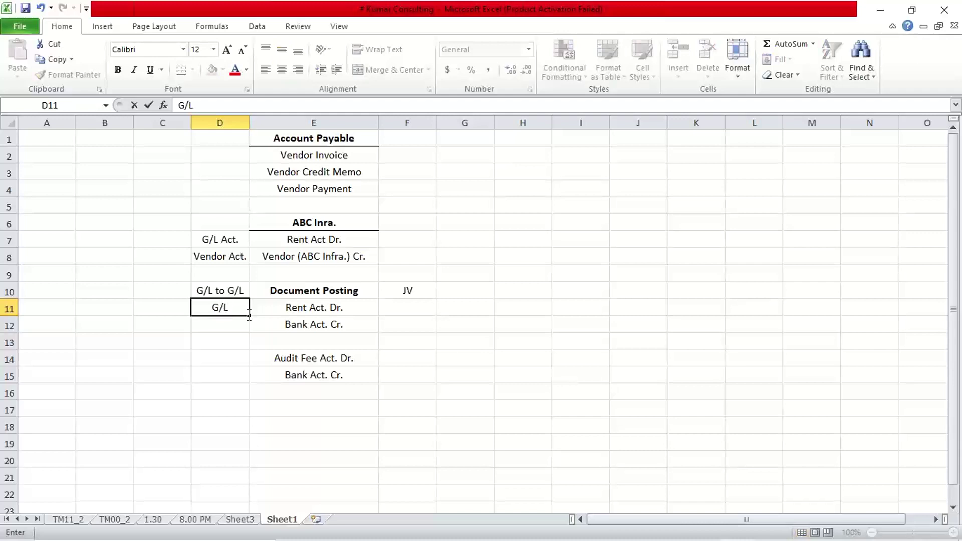
{"action": "key", "text": "Return"}
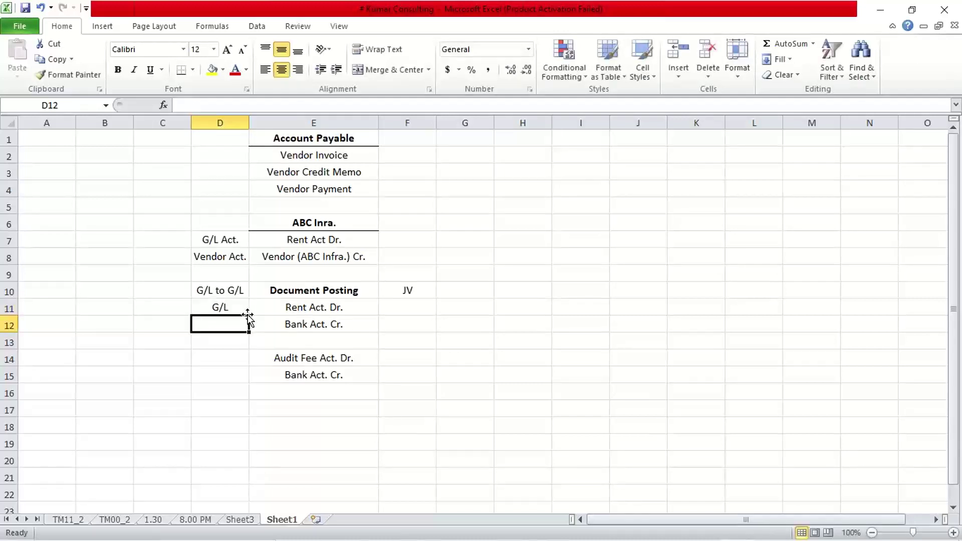
{"action": "type", "text": "G/L"}
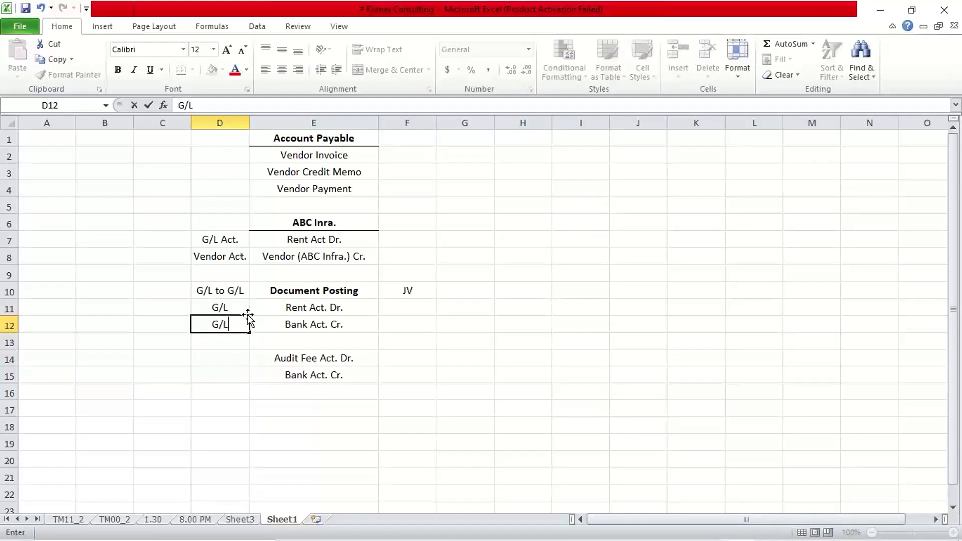
{"action": "key", "text": "Return"}
Label both lines of the audit fee entry as "G/L" in cells D14 and D15
{"action": "key", "text": "Down"}
{"action": "key", "text": "Down"}
{"action": "key", "text": "Up"}
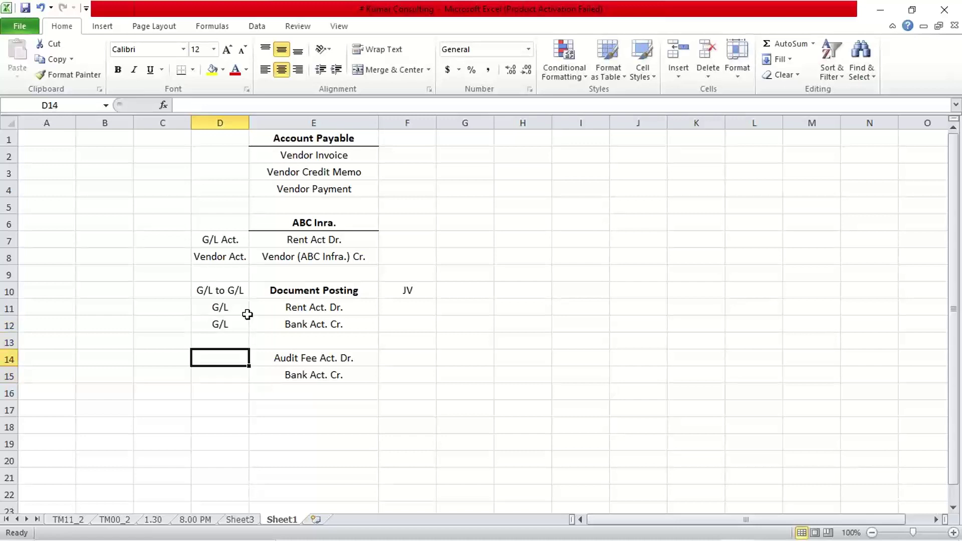
{"action": "type", "text": "G/L"}
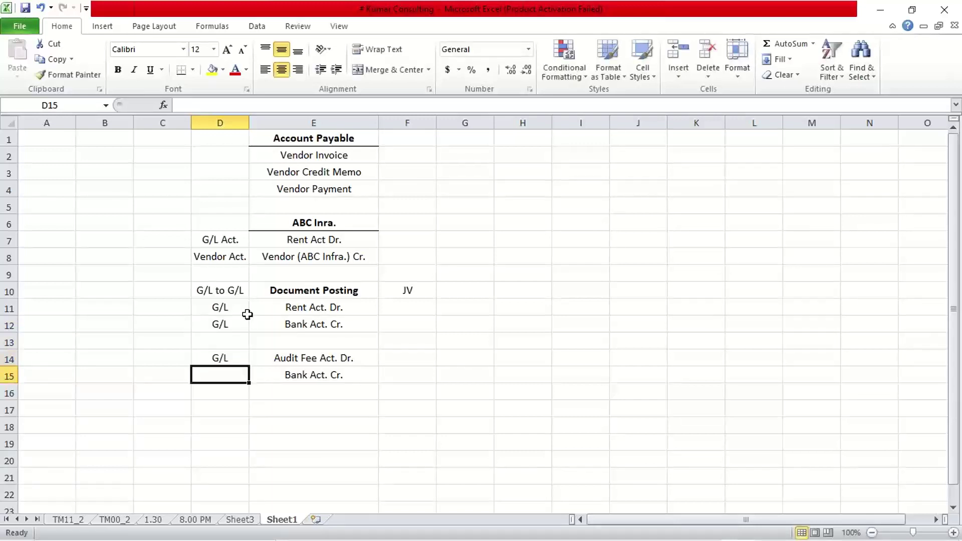
{"action": "type", "text": "G/L"}
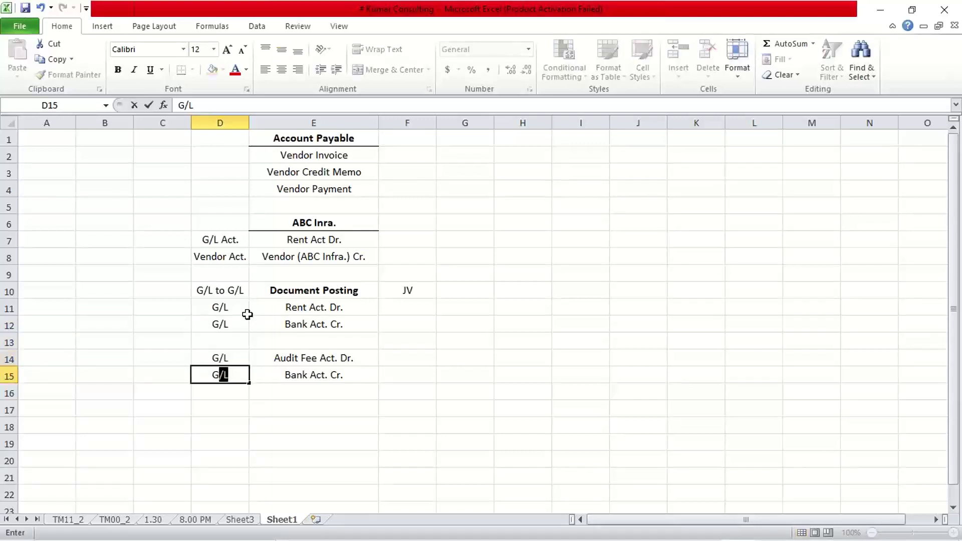
{"action": "key", "text": "Return"}
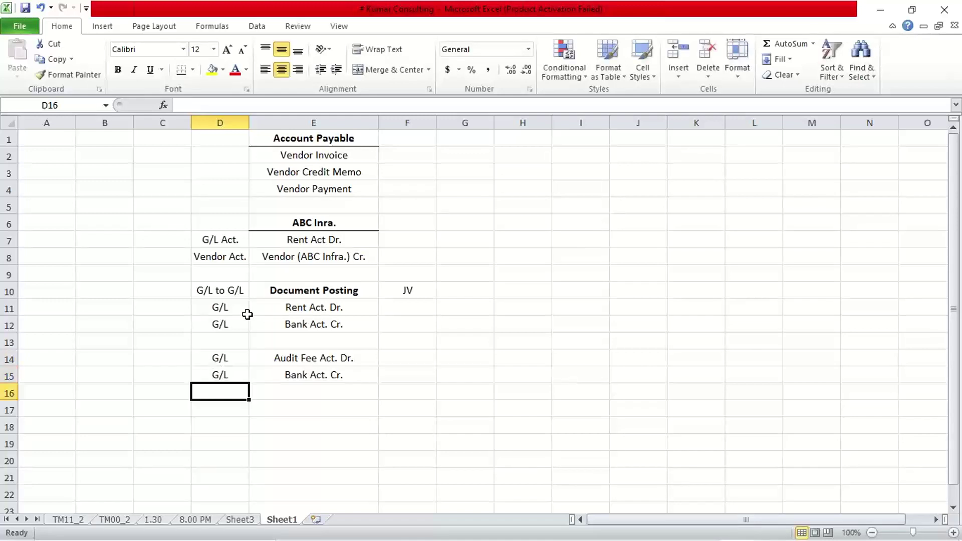
Review the audit fee line, the Document Posting heading and the rent and bank lines beneath it
{"action": "left_click", "coordinate": [297, 353]}
{"action": "left_click", "coordinate": [329, 291]}
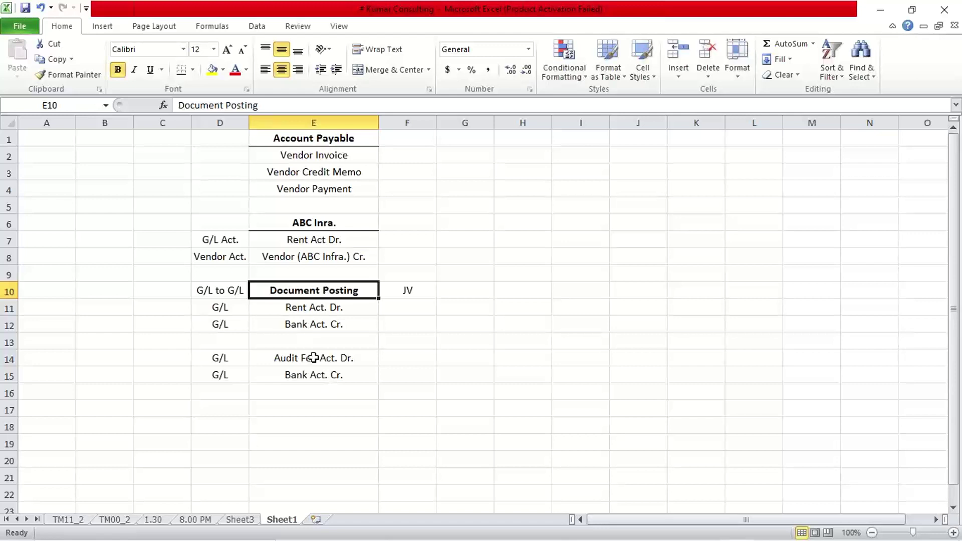
{"action": "left_click", "coordinate": [293, 308]}
{"action": "left_click", "coordinate": [308, 326]}
{"action": "left_click", "coordinate": [308, 308]}
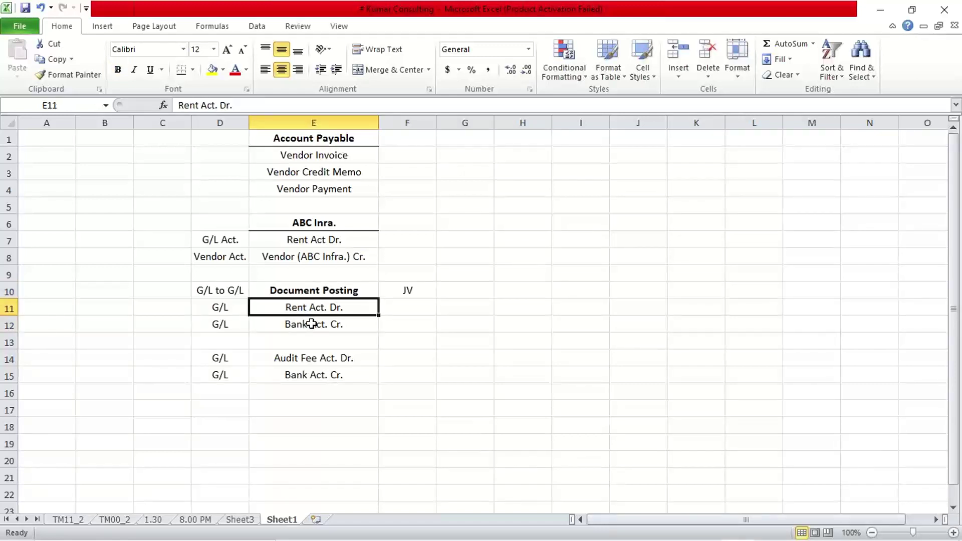
Review the audit fee and bank lines, the Account Payable heading with Vendor Invoice, and the rent and bank posting lines
{"action": "left_click", "coordinate": [311, 324]}
{"action": "left_click", "coordinate": [320, 387]}
{"action": "left_click", "coordinate": [317, 374]}
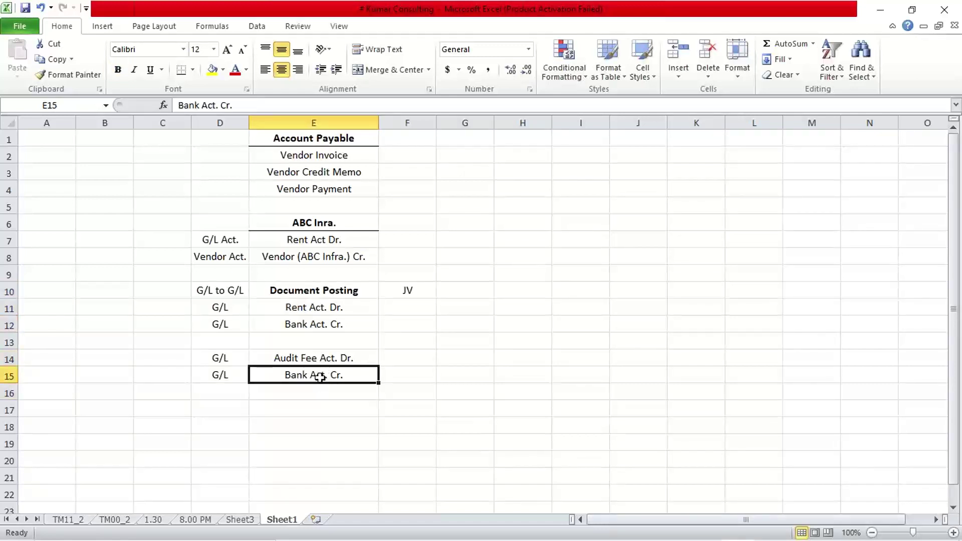
{"action": "left_click", "coordinate": [320, 359]}
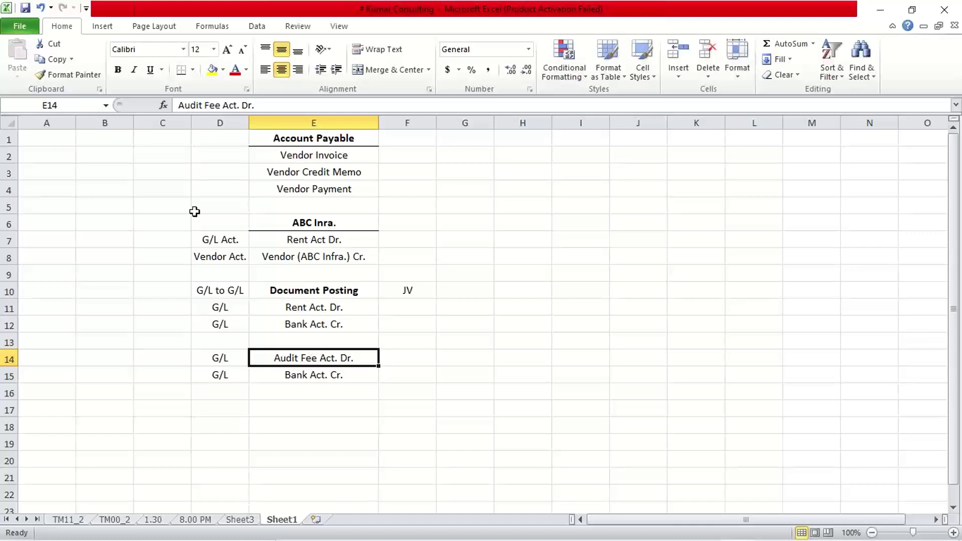
{"action": "left_click", "coordinate": [319, 140]}
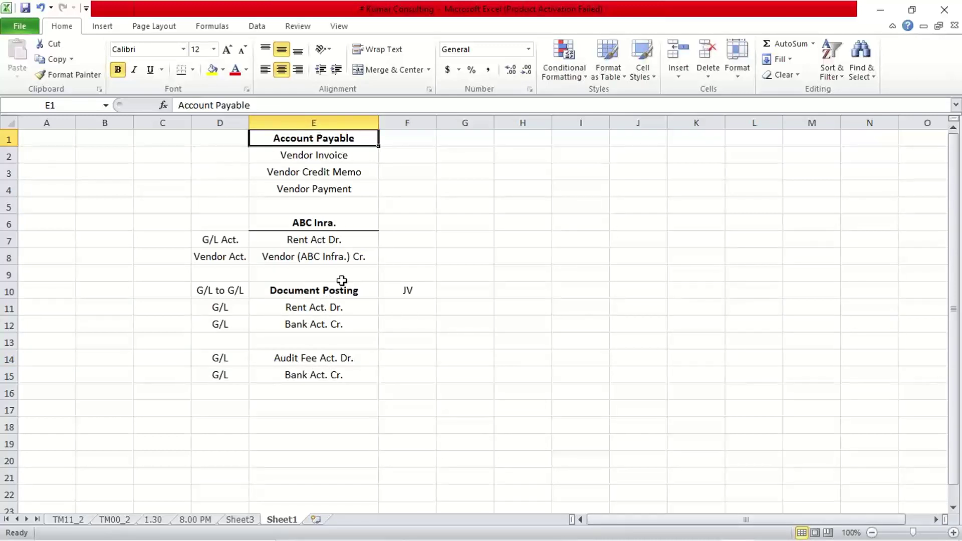
{"action": "left_click", "coordinate": [323, 155]}
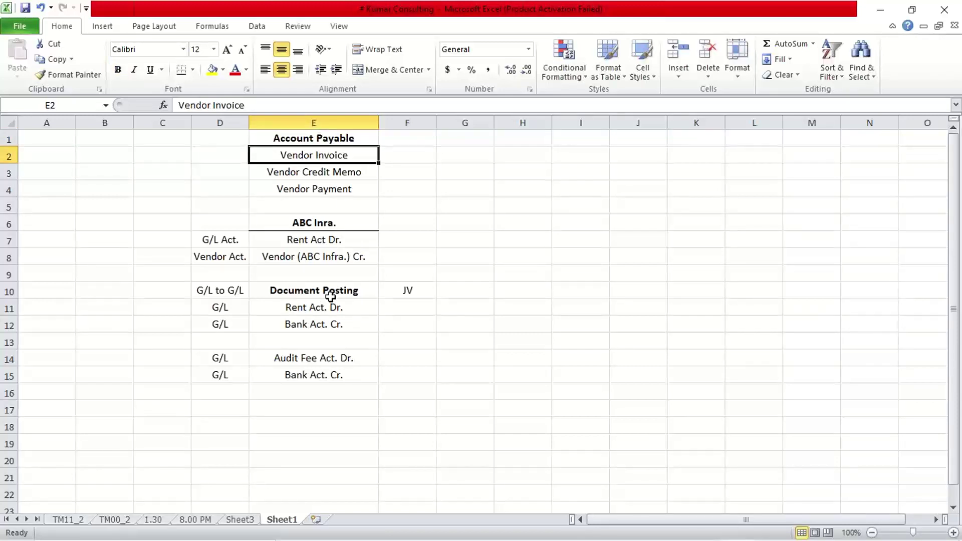
{"action": "left_click_drag", "start_coordinate": [304, 308], "coordinate": [302, 324]}
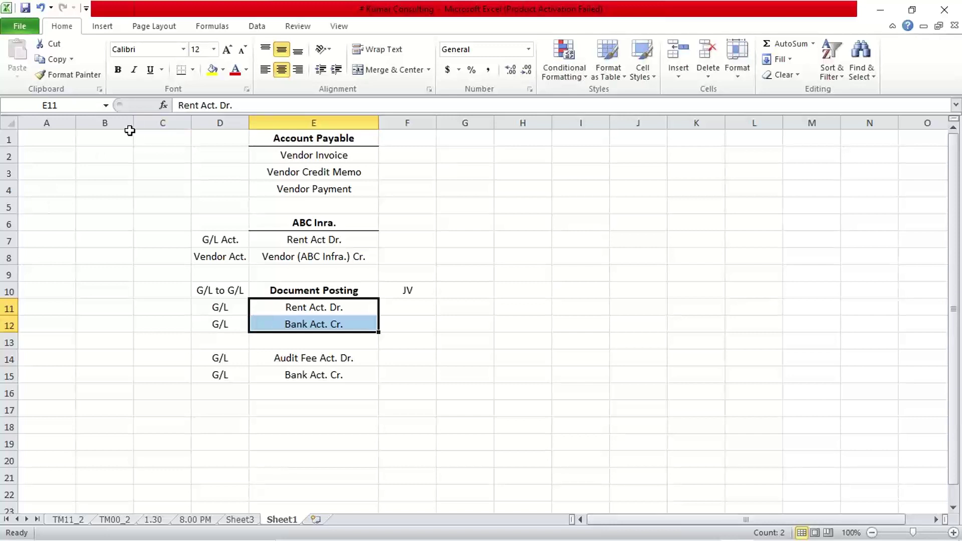
Widen column B, narrow column A slightly, and enter the number 1 in cell A2
{"action": "left_click_drag", "start_coordinate": [129, 123], "coordinate": [216, 116]}
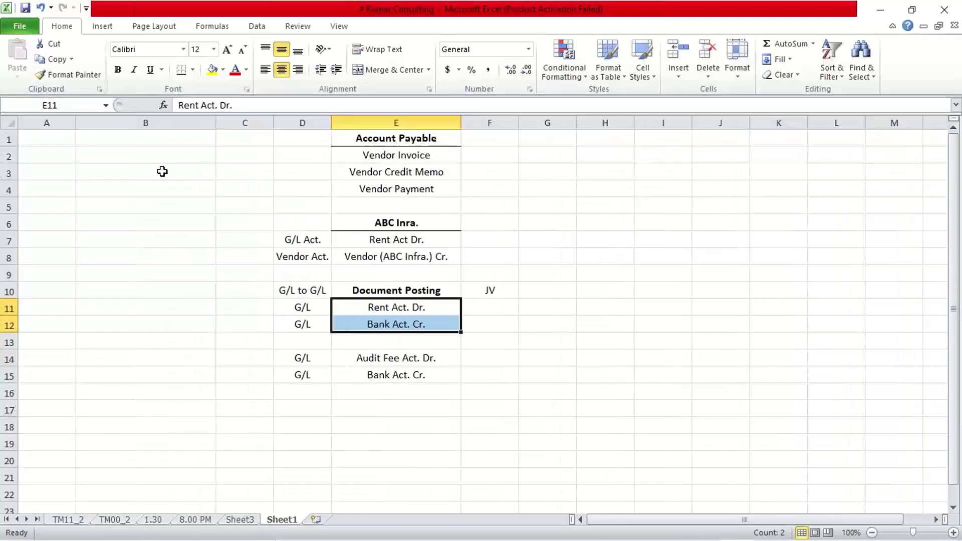
{"action": "left_click", "coordinate": [122, 155]}
{"action": "left_click", "coordinate": [47, 157]}
{"action": "left_click_drag", "start_coordinate": [75, 122], "coordinate": [67, 123]}
{"action": "type", "text": "1."}
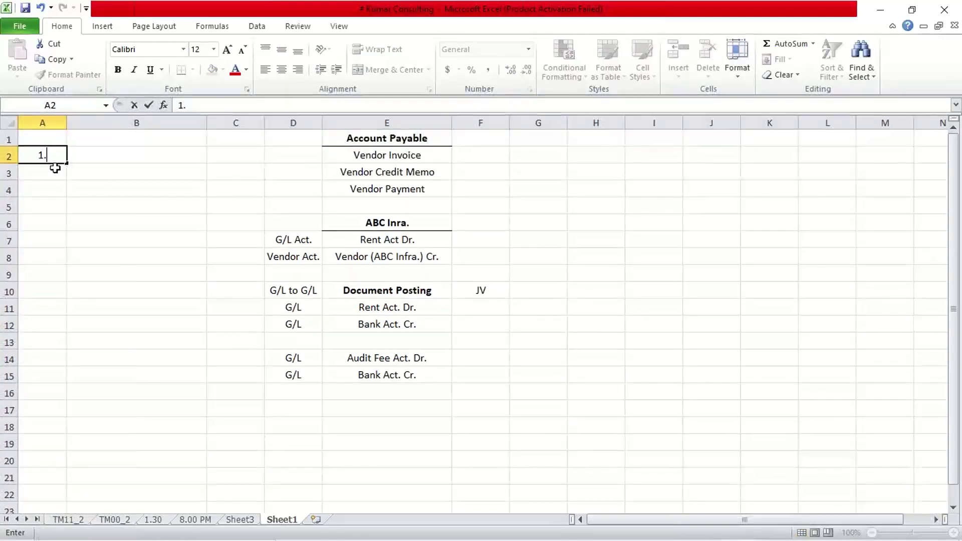
{"action": "key", "text": "Tab"}
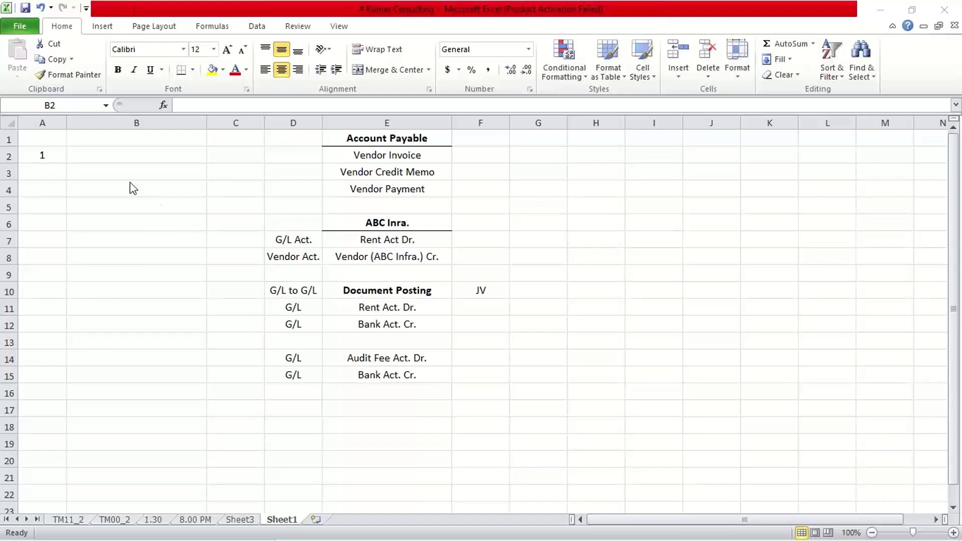
Enter "Create a company code" in cell B2 with the transaction code "OX02" in C2
{"action": "left_click", "coordinate": [86, 154]}
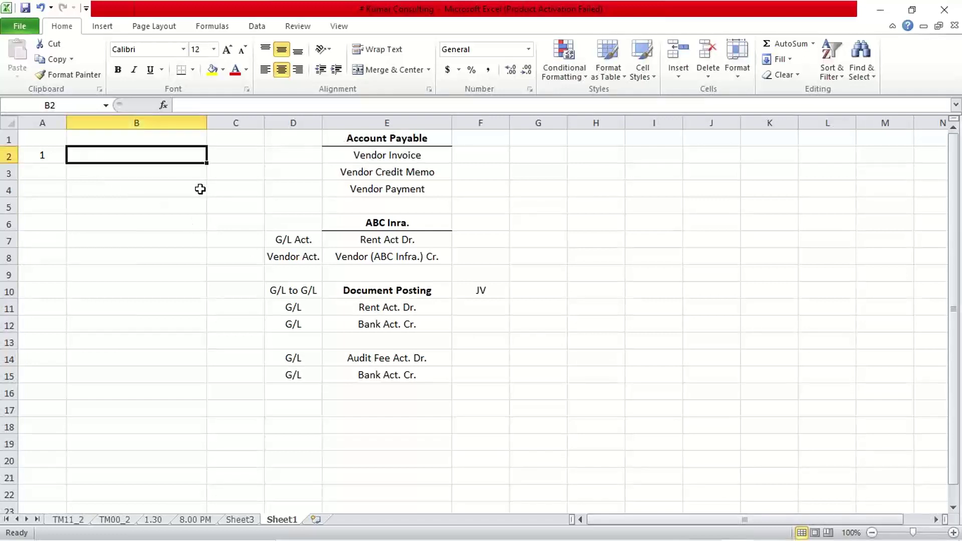
{"action": "type", "text": "Create "}
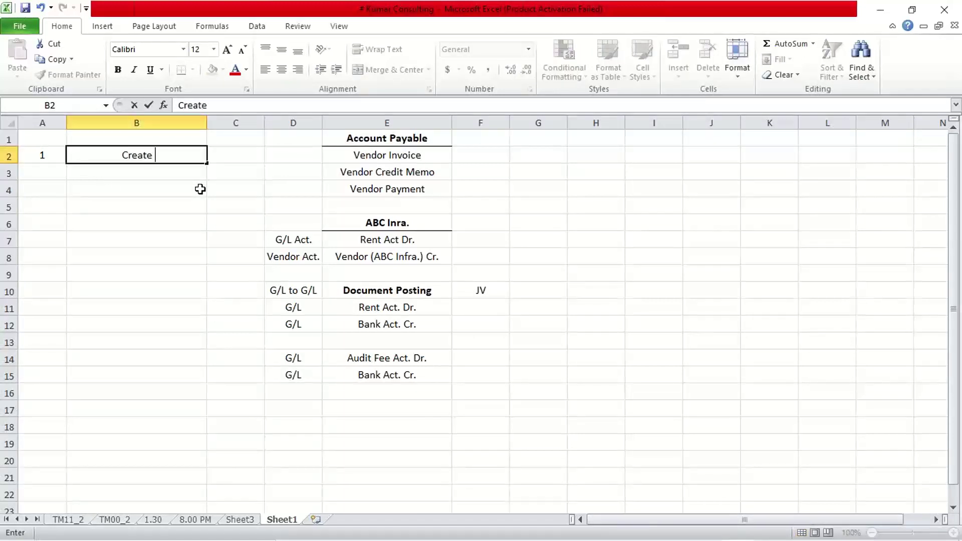
{"action": "type", "text": "a"}
{"action": "type", "text": " compan"}
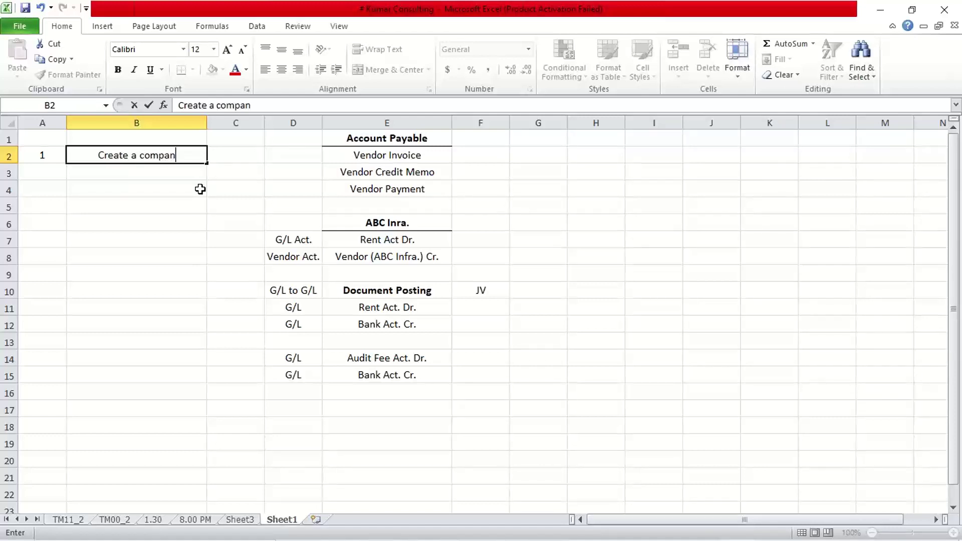
{"action": "type", "text": "y code"}
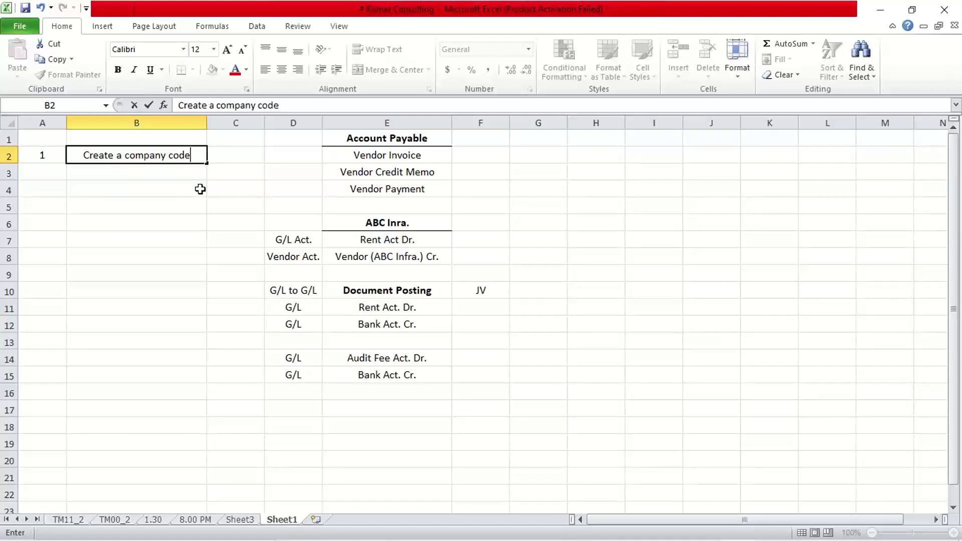
{"action": "key", "text": "Tab"}
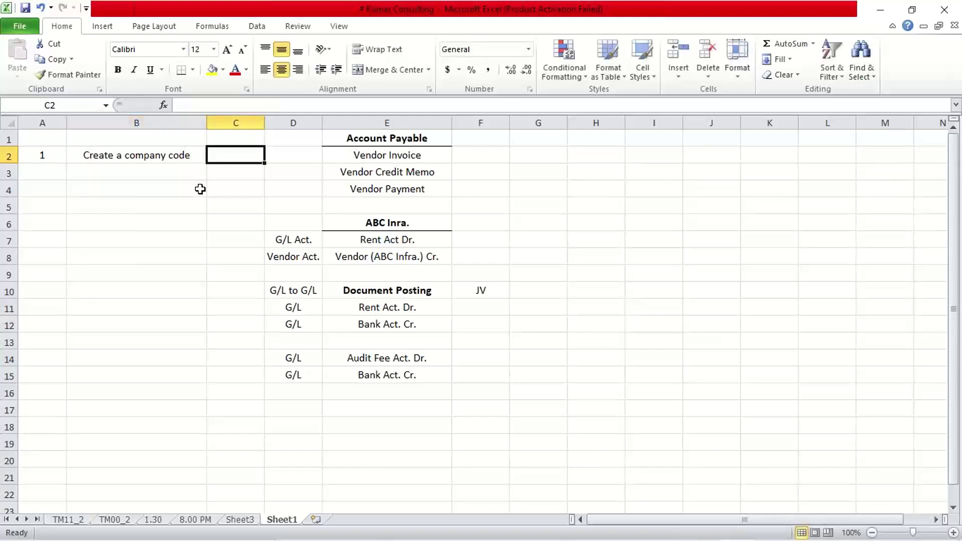
{"action": "type", "text": "OX02"}
{"action": "key", "text": "Return"}
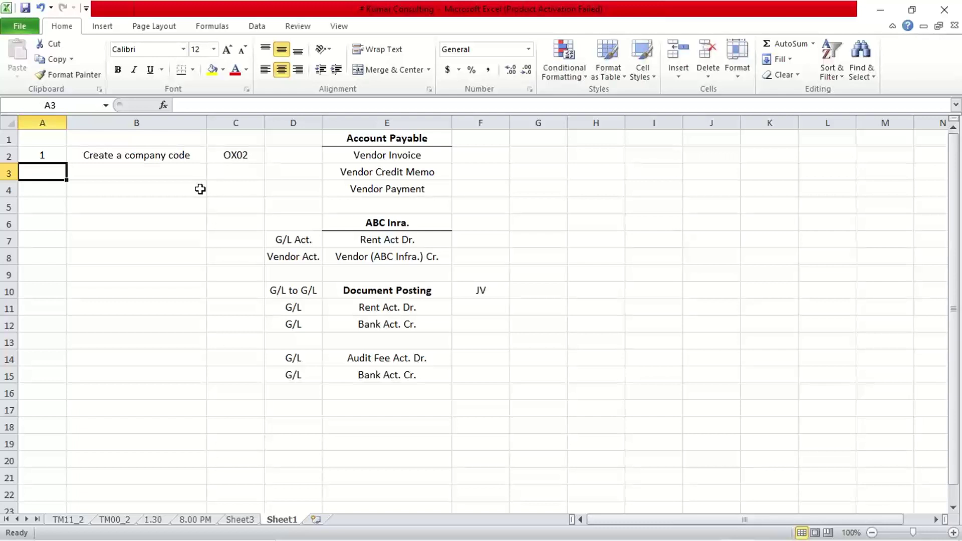
Enter the number 2 in cell A3 for the next item below the company code row
{"action": "left_click", "coordinate": [155, 169]}
{"action": "left_click", "coordinate": [140, 157]}
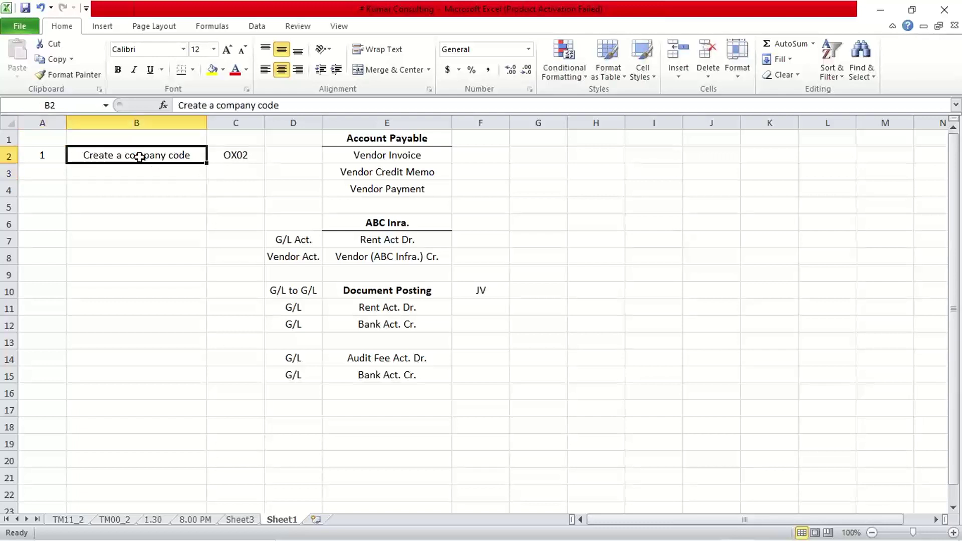
{"action": "left_click", "coordinate": [234, 153]}
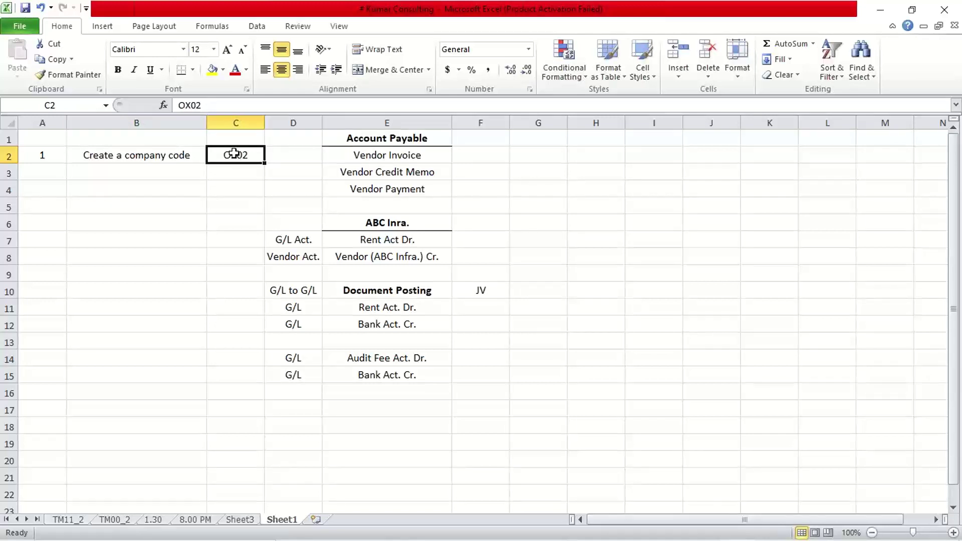
{"action": "left_click", "coordinate": [56, 174]}
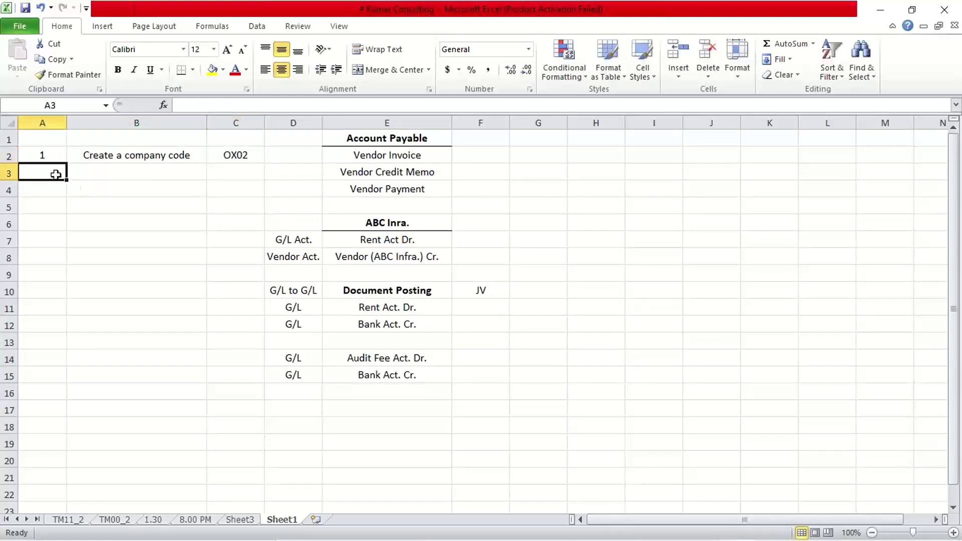
{"action": "type", "text": "2"}
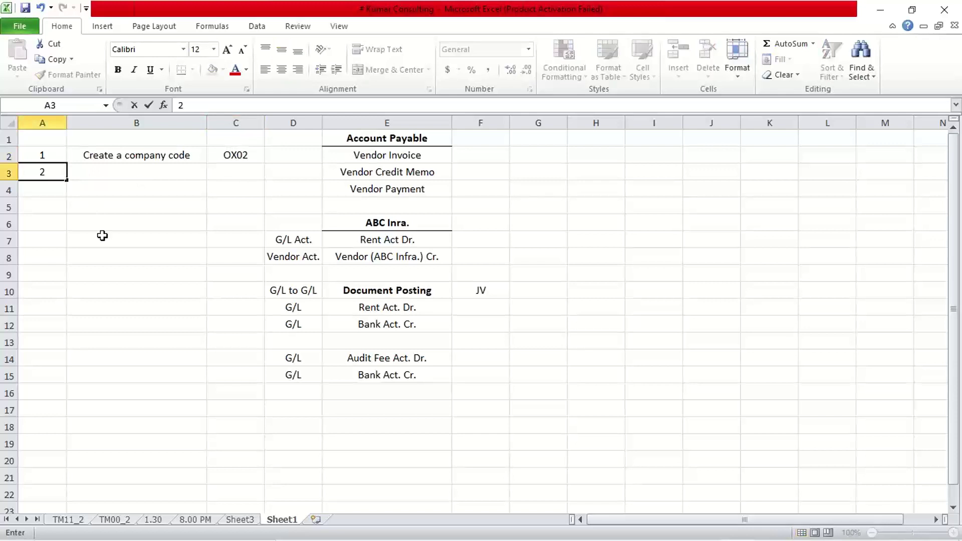
{"action": "key", "text": "Tab"}
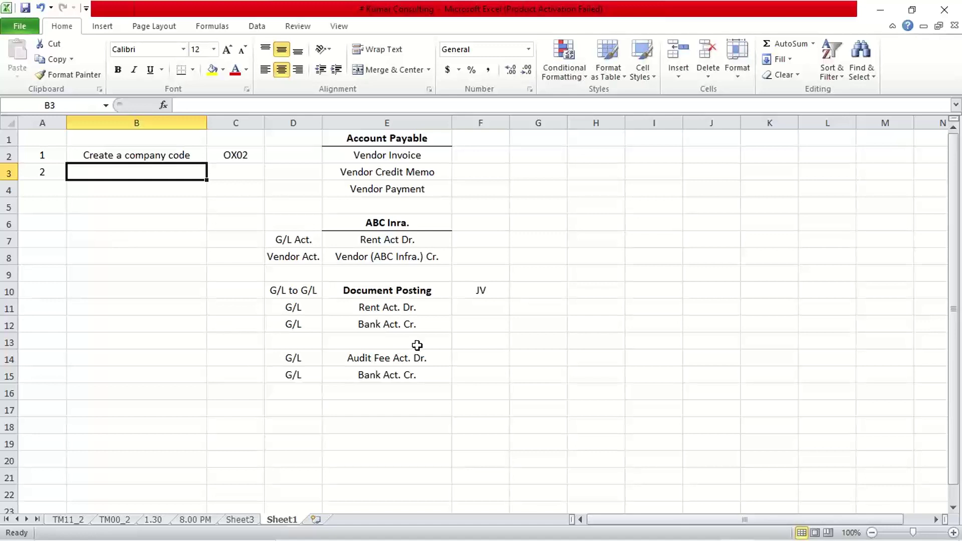
Review the Document Posting rent and bank lines and the company code row with its transaction code
{"action": "left_click", "coordinate": [342, 294]}
{"action": "left_click", "coordinate": [403, 304]}
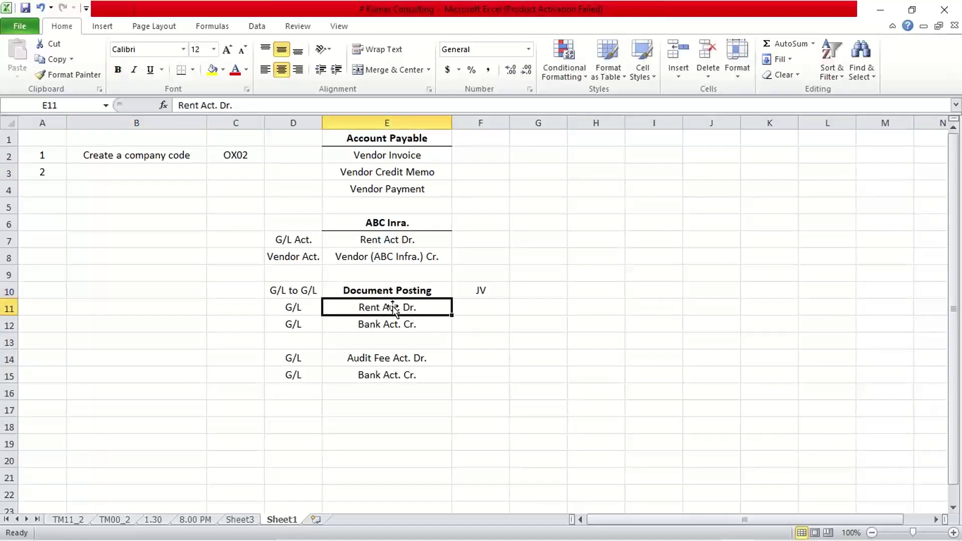
{"action": "left_click_drag", "start_coordinate": [369, 309], "coordinate": [368, 326]}
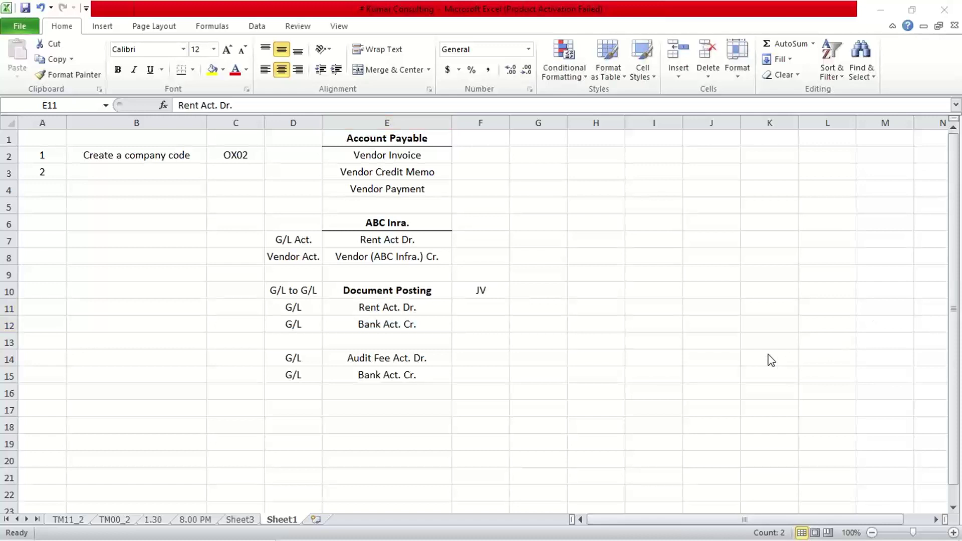
{"action": "left_click", "coordinate": [152, 172]}
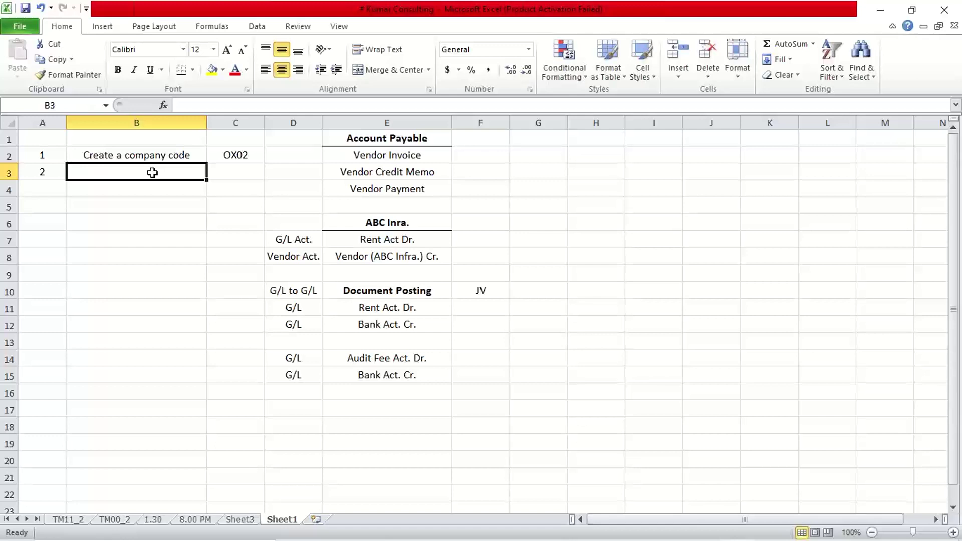
{"action": "left_click", "coordinate": [43, 153]}
{"action": "left_click", "coordinate": [139, 154]}
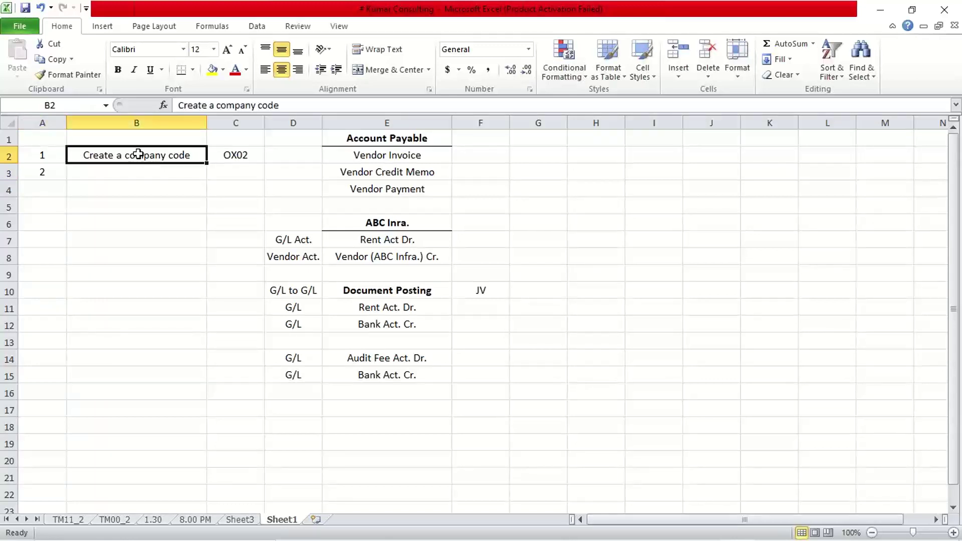
{"action": "left_click", "coordinate": [245, 156]}
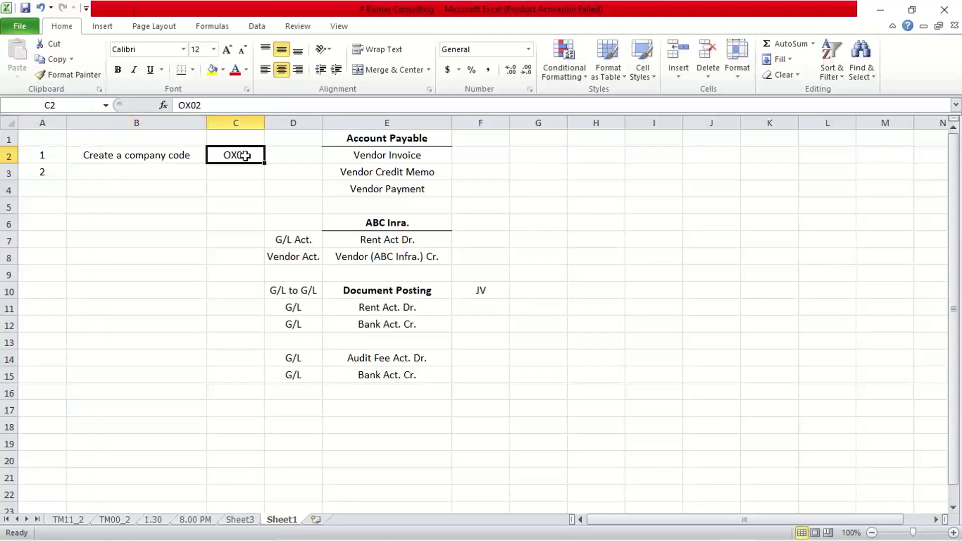
Enter "Create Posting Prd. Variant" in cell B3 as the description of item 2
{"action": "left_click", "coordinate": [170, 170]}
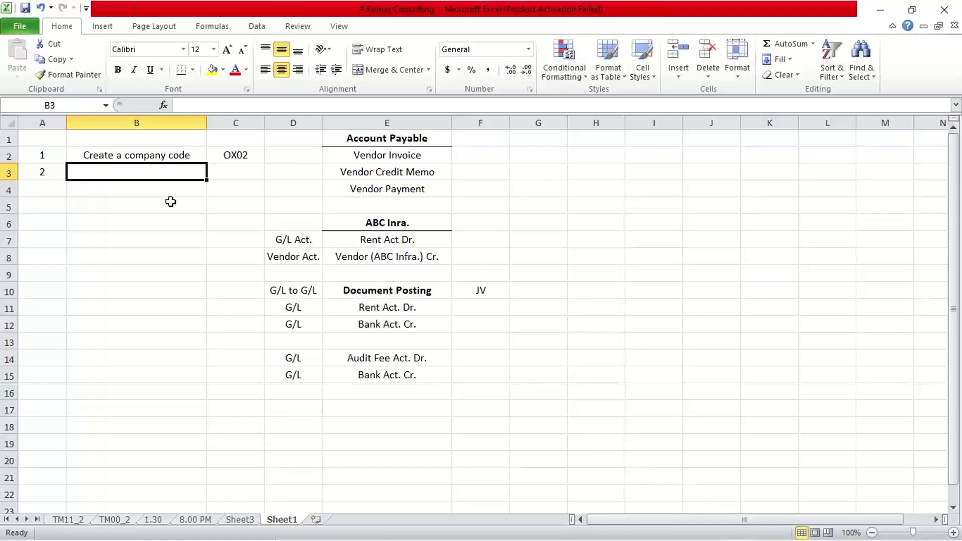
{"action": "type", "text": "Create"}
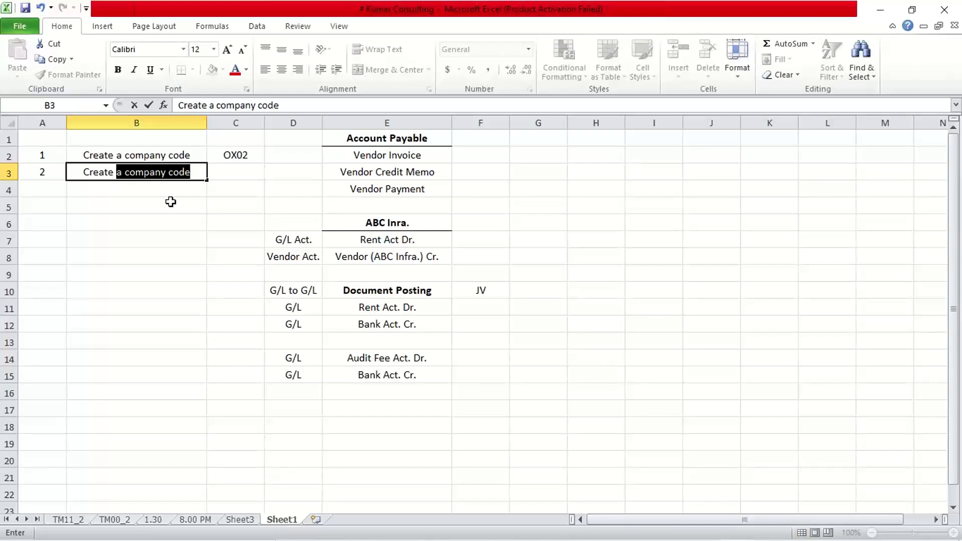
{"action": "type", "text": " P"}
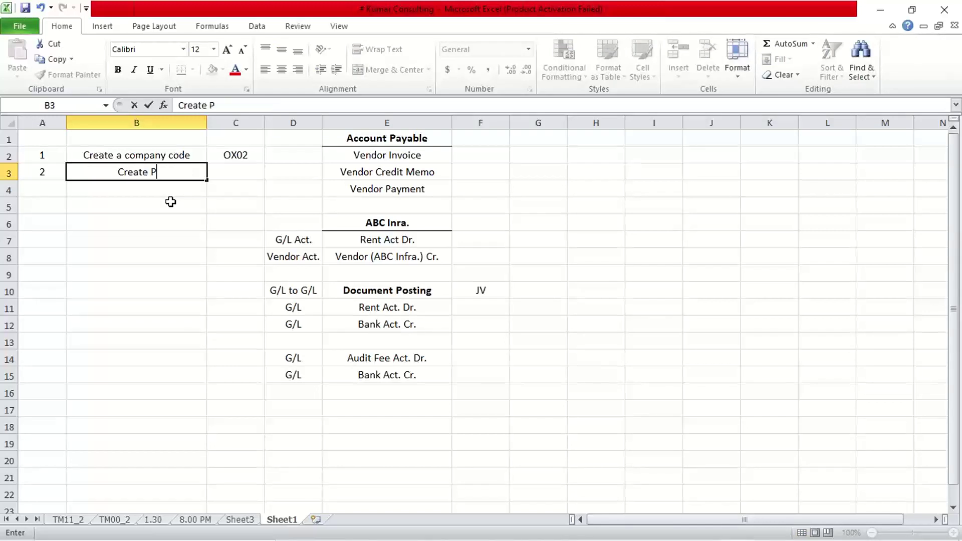
{"action": "type", "text": "osting"}
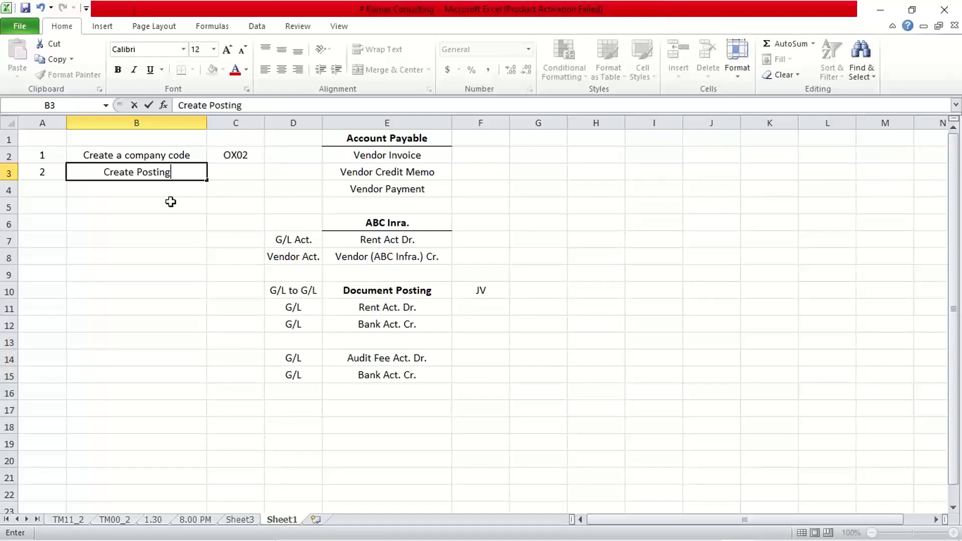
{"action": "type", "text": " Prd"}
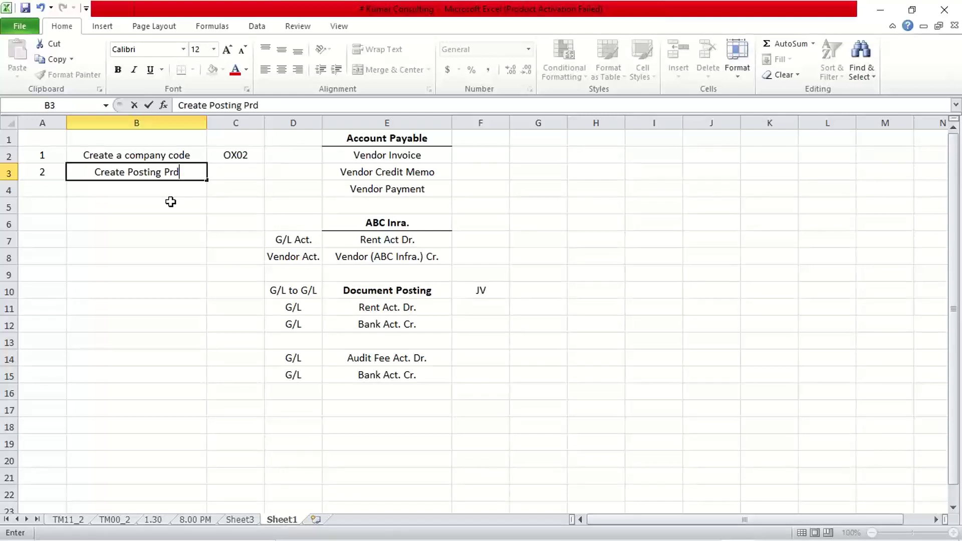
{"action": "type", "text": ". Va"}
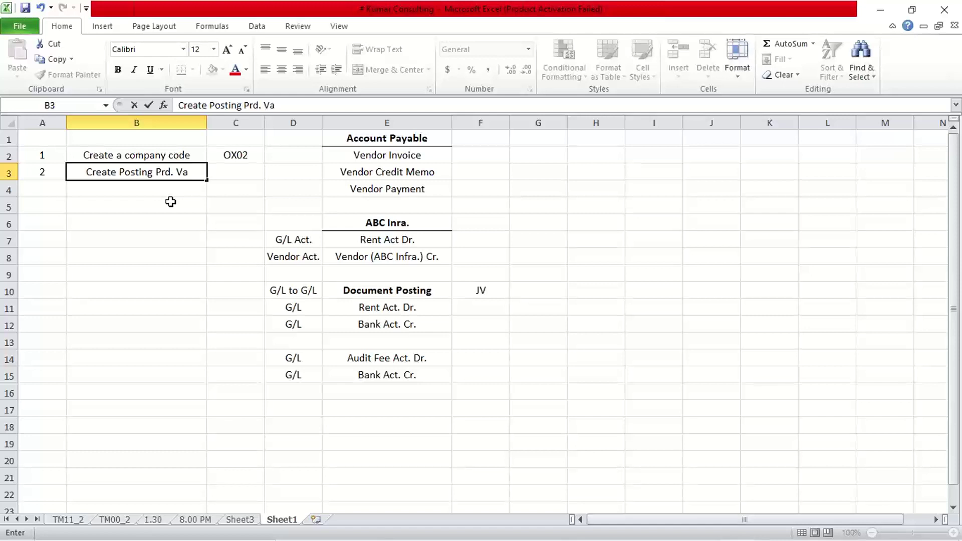
{"action": "type", "text": "riant"}
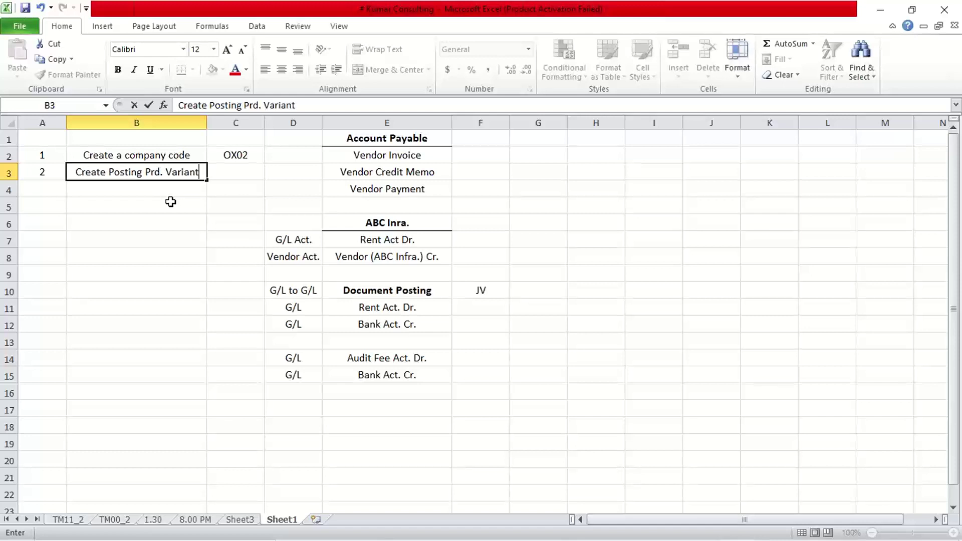
Change the item 2 description in cell B3 to "Create posting prd. variant" with lowercase initials after the first word
{"action": "left_click", "coordinate": [115, 175]}
{"action": "key", "text": "BackSpace"}
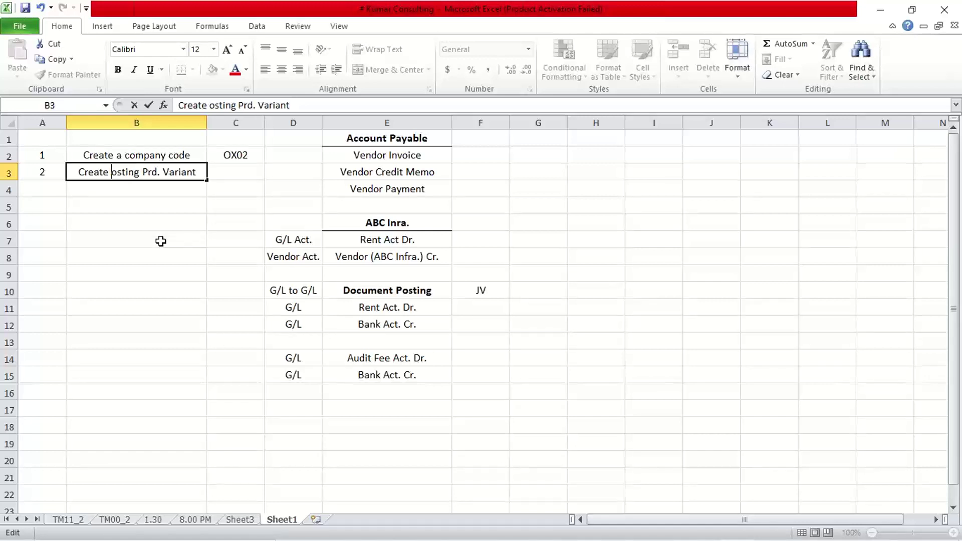
{"action": "type", "text": "p"}
{"action": "key", "text": "Right"}
{"action": "key", "text": "Right"}
{"action": "key", "text": "Right"}
{"action": "key", "text": "Right"}
{"action": "key", "text": "Right"}
{"action": "key", "text": "Right"}
{"action": "key", "text": "Right"}
{"action": "key", "text": "Right"}
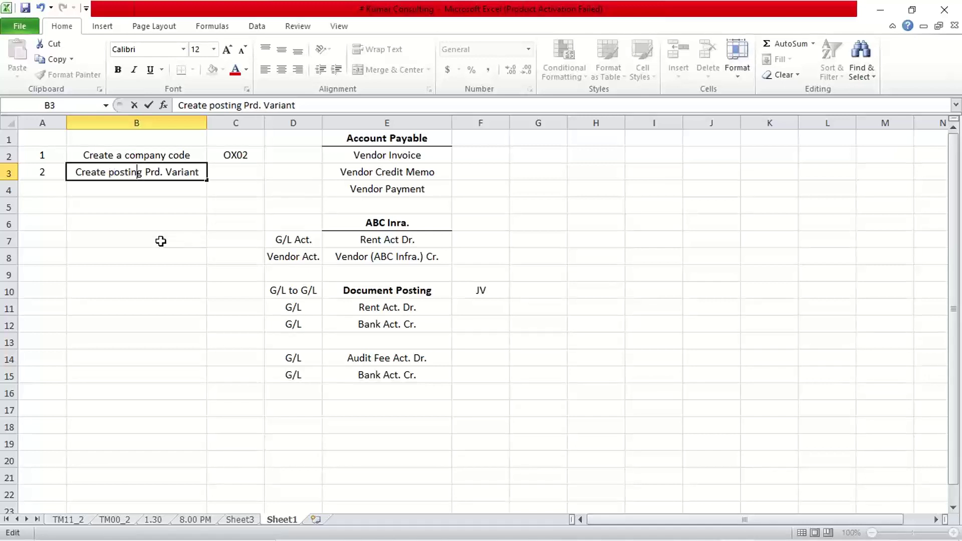
{"action": "key", "text": "BackSpace"}
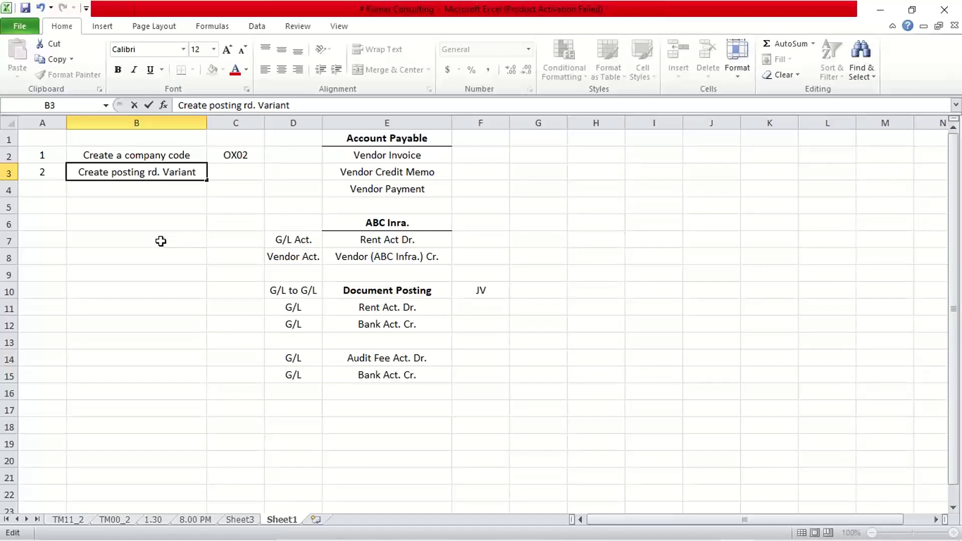
{"action": "type", "text": "p"}
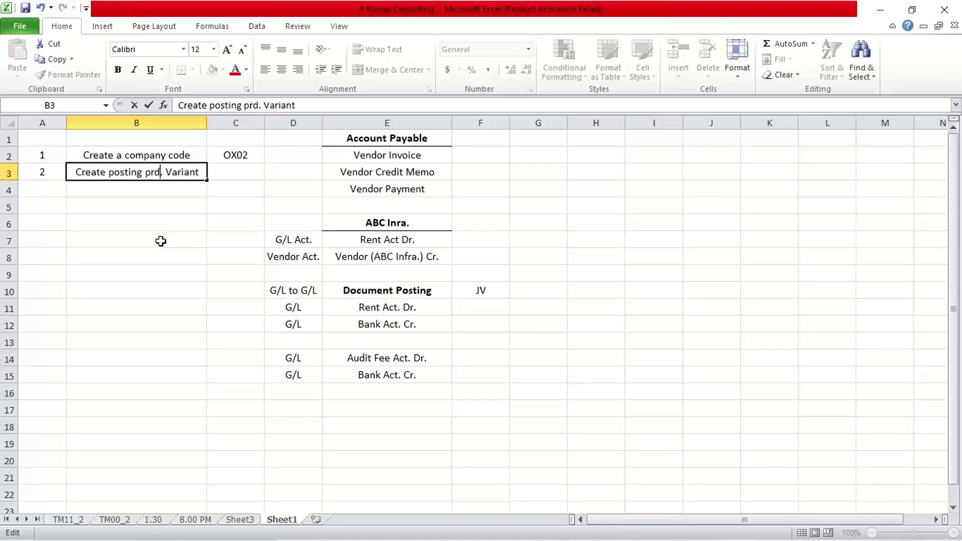
{"action": "key", "text": "BackSpace"}
{"action": "type", "text": "v"}
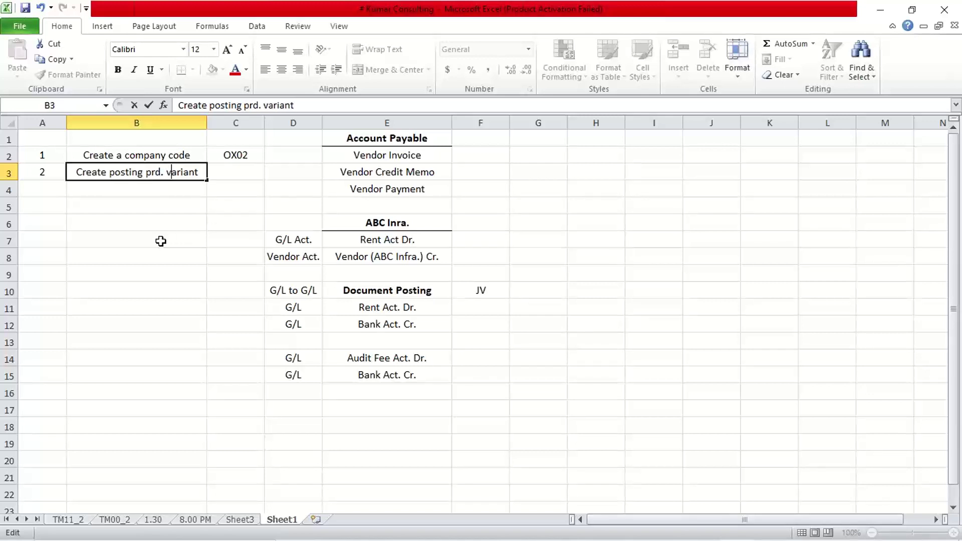
{"action": "left_click", "coordinate": [161, 241]}
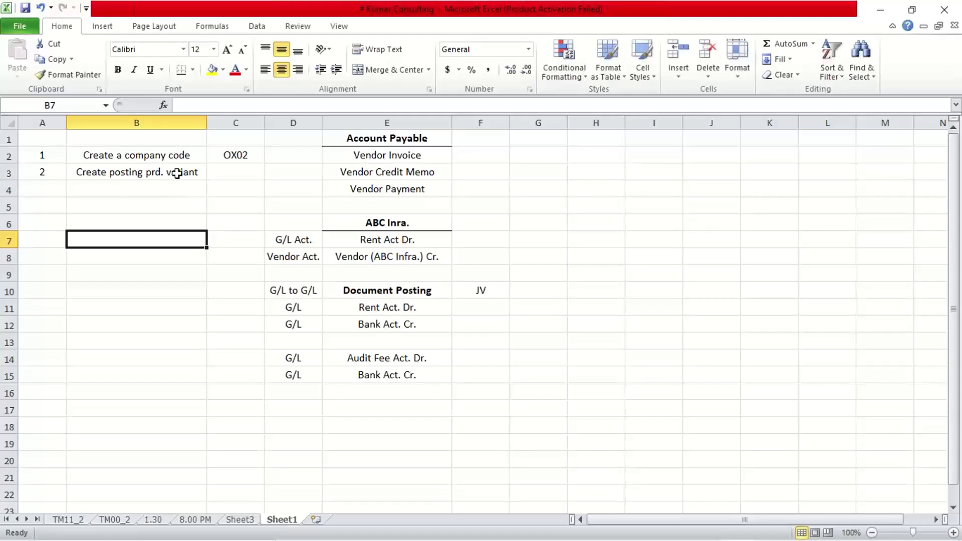
Enter the transaction code "OBBO" in cell C3 for the posting period variant item
{"action": "key", "text": "Up"}
{"action": "key", "text": "Up"}
{"action": "key", "text": "Up"}
{"action": "key", "text": "Up"}
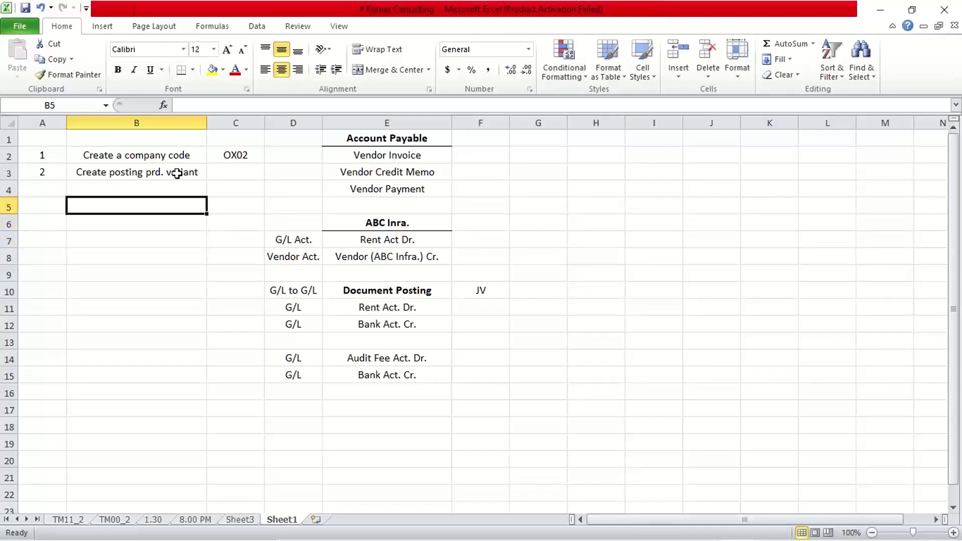
{"action": "key", "text": "Right"}
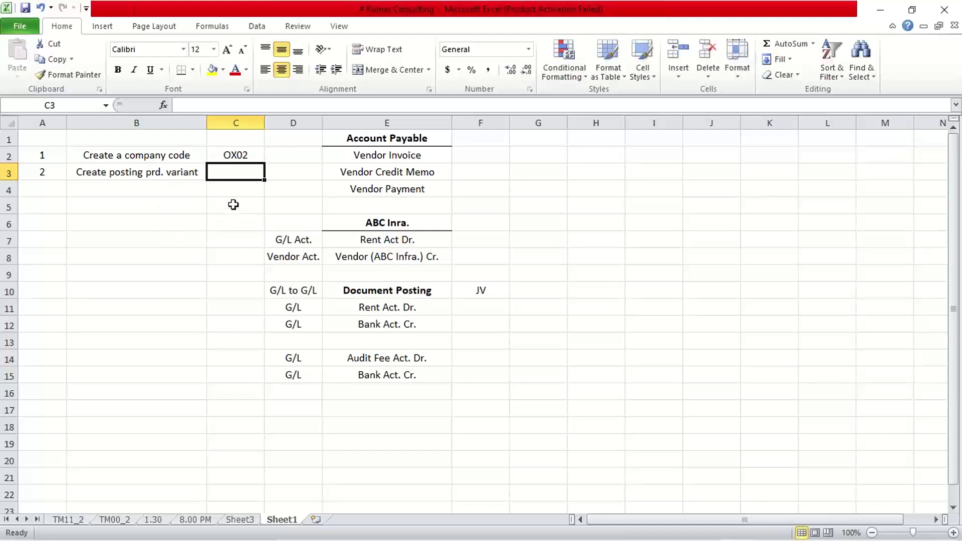
{"action": "type", "text": "ON"}
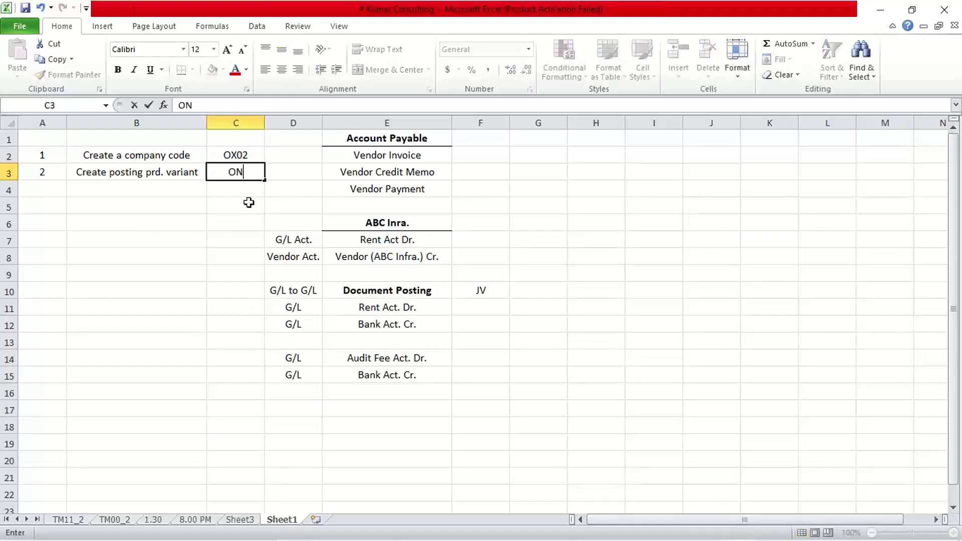
{"action": "key", "text": "BackSpace"}
{"action": "type", "text": "BBO"}
{"action": "key", "text": "Return"}
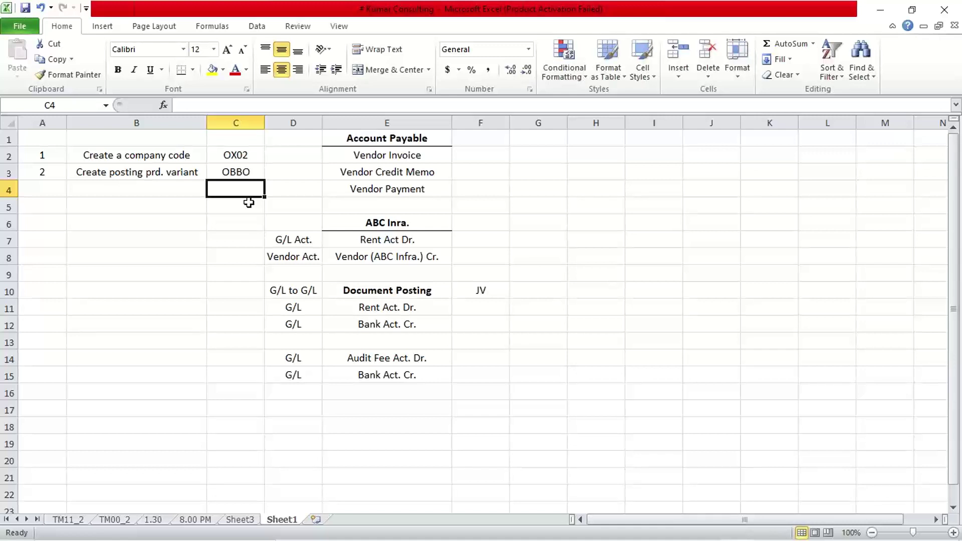
{"action": "left_click", "coordinate": [126, 187]}
{"action": "left_click", "coordinate": [118, 178]}
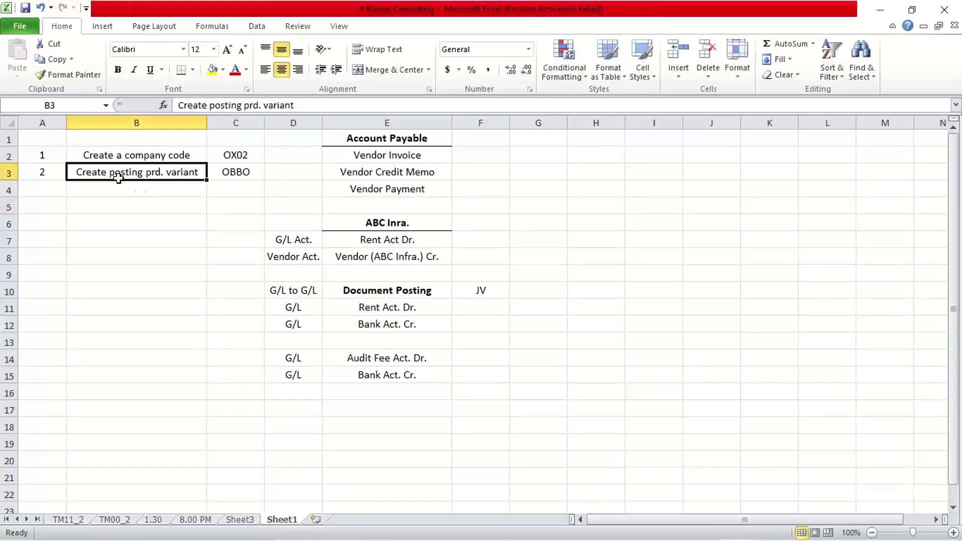
{"action": "left_click", "coordinate": [260, 172]}
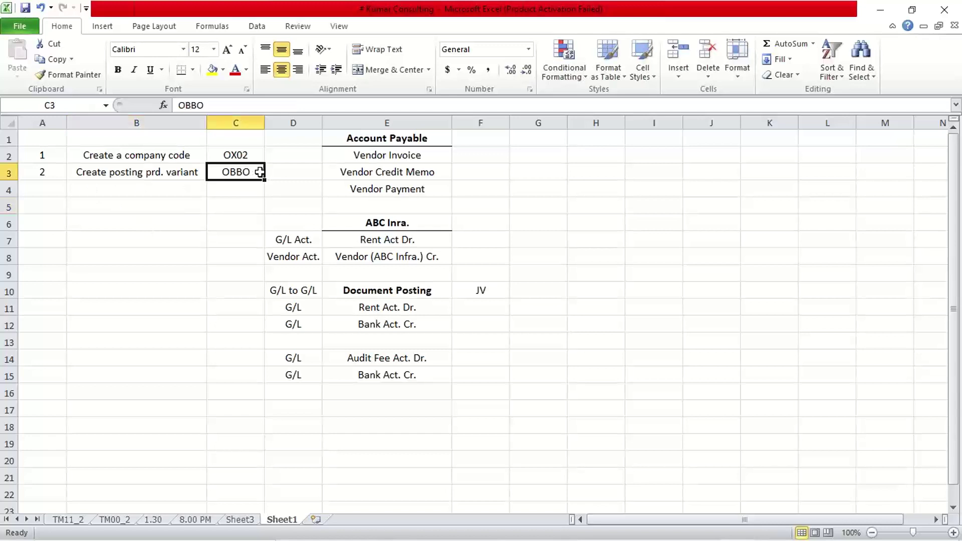
Enter the number 3 in cell A4 and the description "Assign posting prv varinat" in B4
{"action": "left_click", "coordinate": [44, 191]}
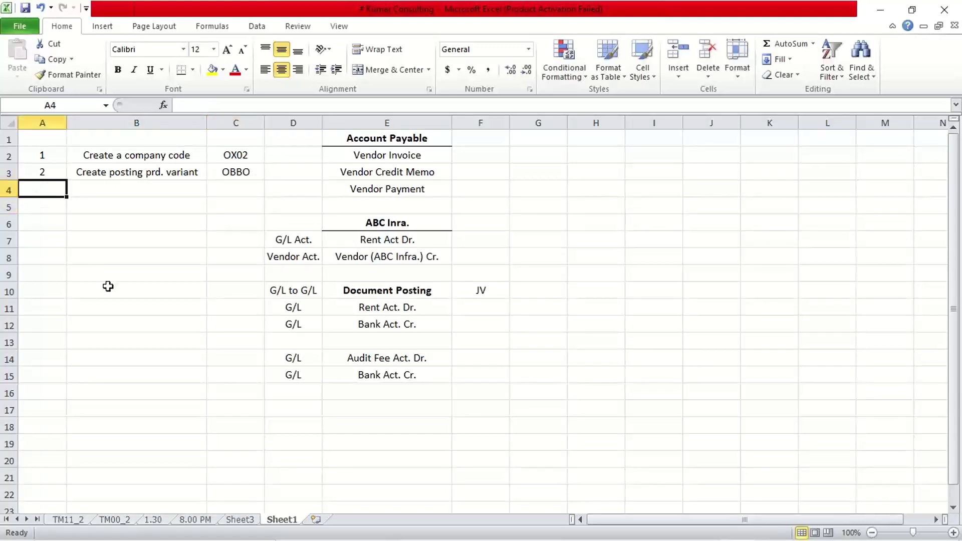
{"action": "type", "text": "3"}
{"action": "key", "text": "Tab"}
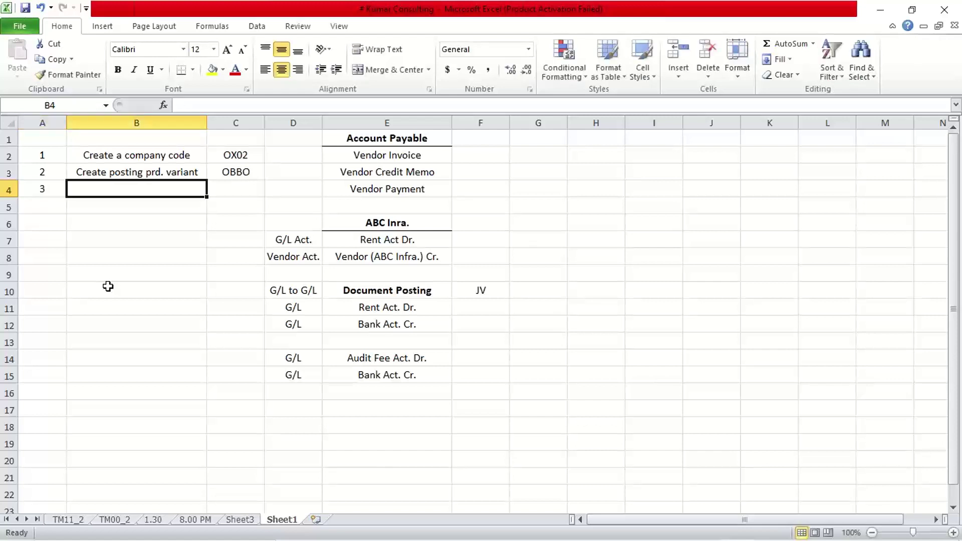
{"action": "type", "text": "a"}
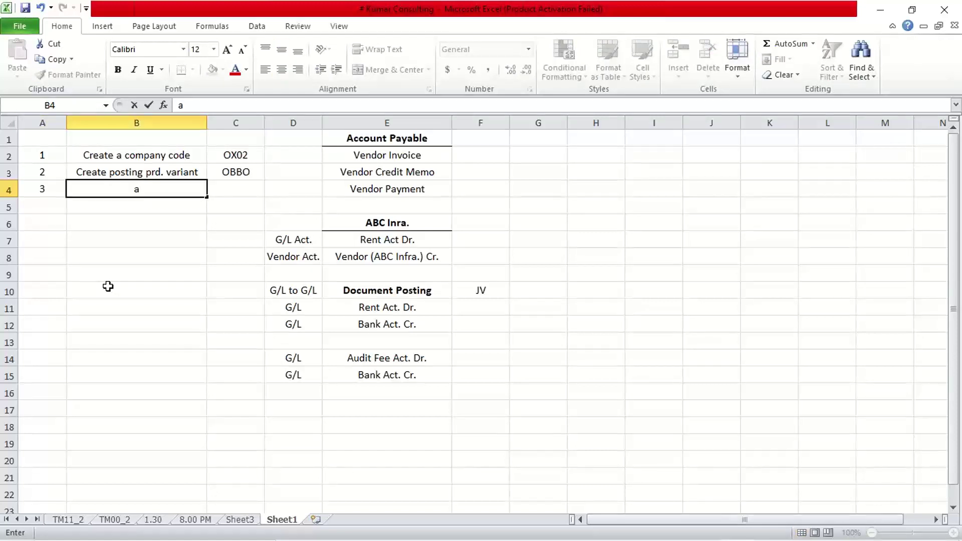
{"action": "key", "text": "BackSpace"}
{"action": "type", "text": "Assign posting"}
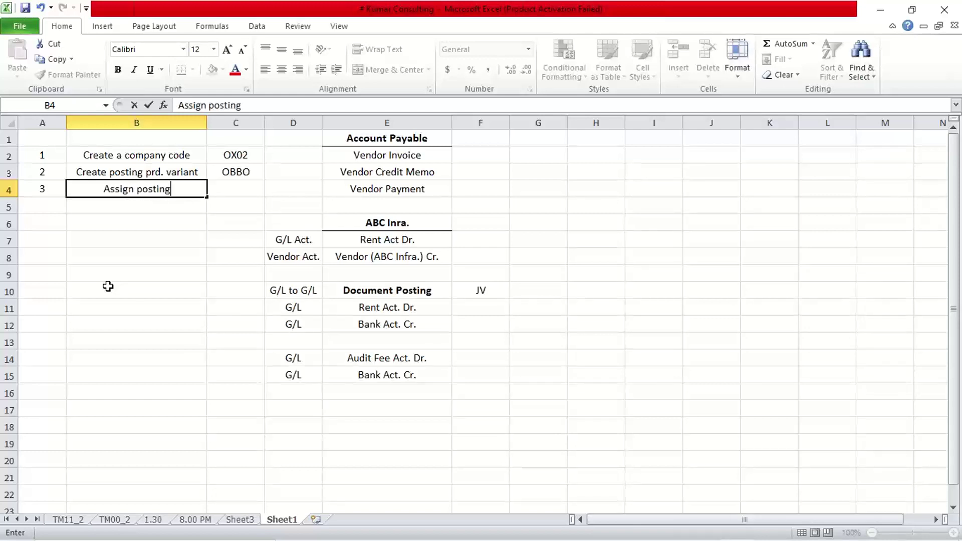
{"action": "type", "text": " prv"}
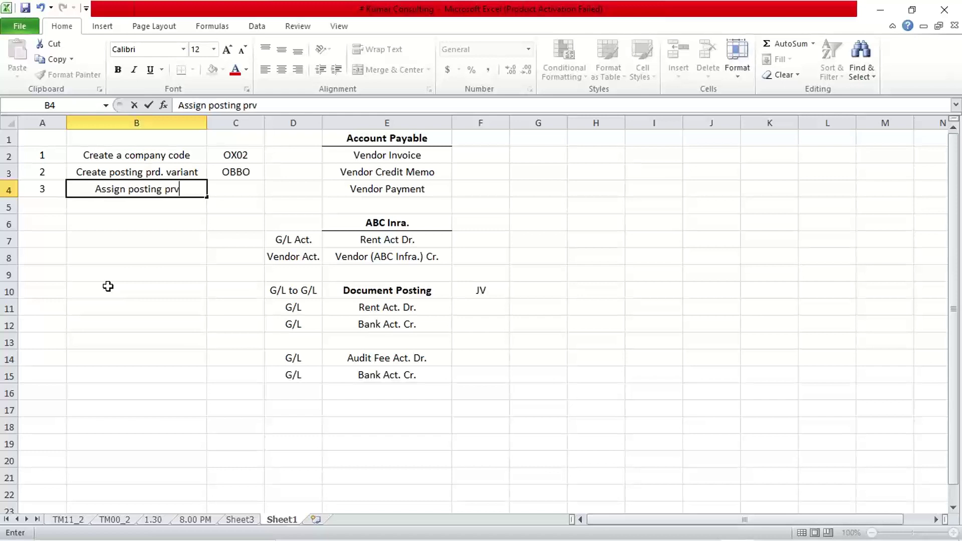
{"action": "type", "text": " va"}
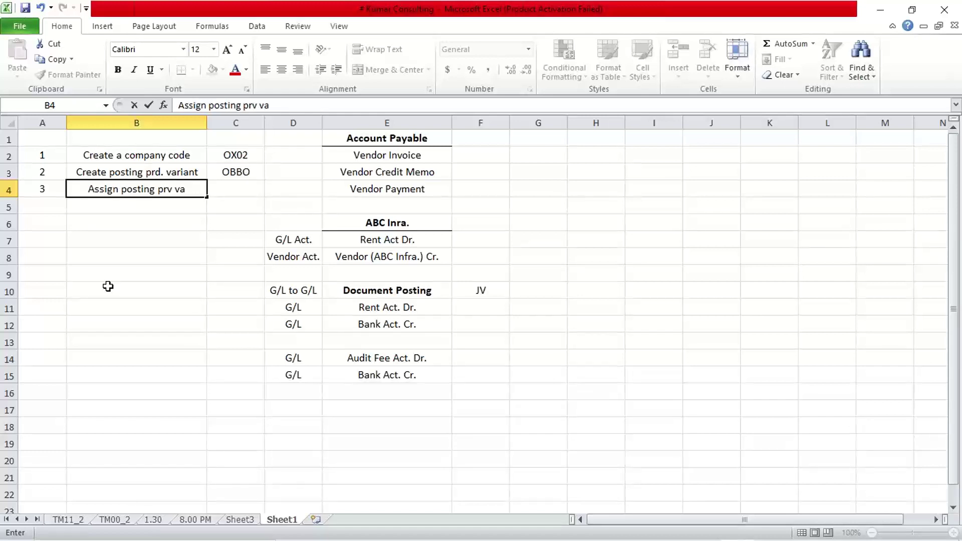
{"action": "type", "text": "rin"}
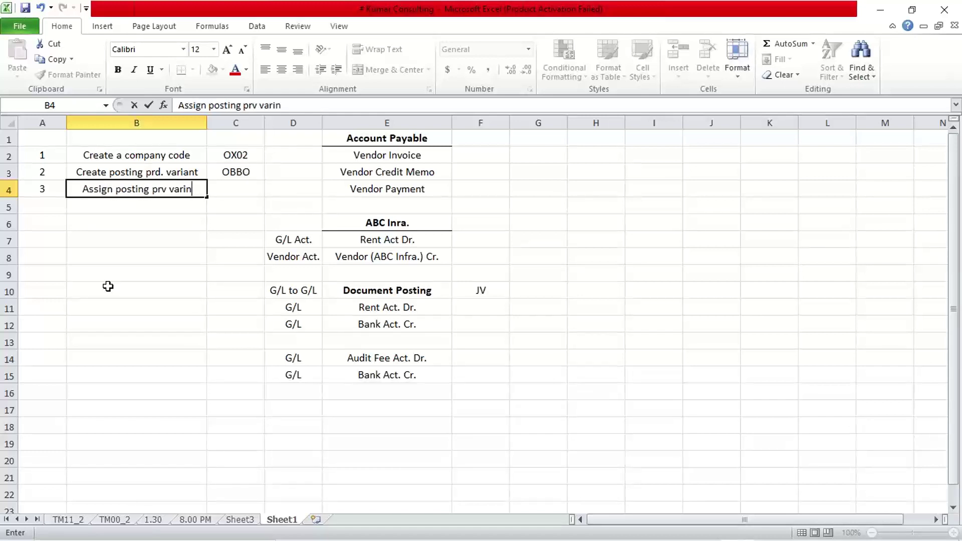
{"action": "type", "text": "at"}
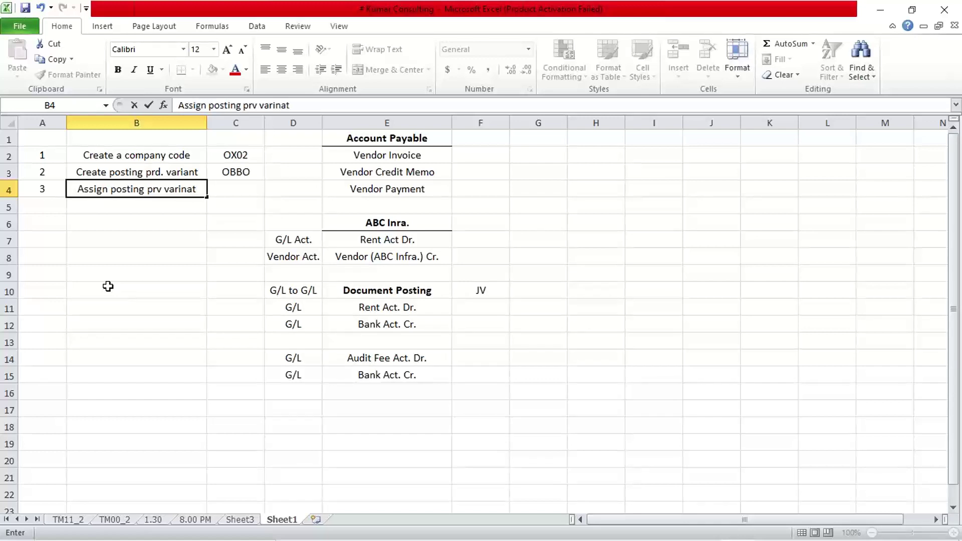
{"action": "key", "text": "Tab"}
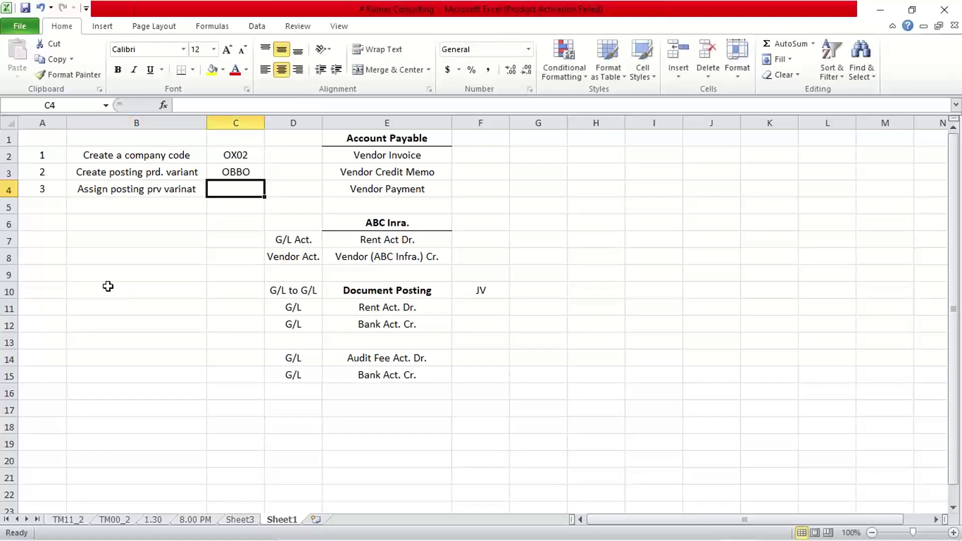
Enter the transaction code "OBBP" in cell C4 for item 3
{"action": "type", "text": "O"}
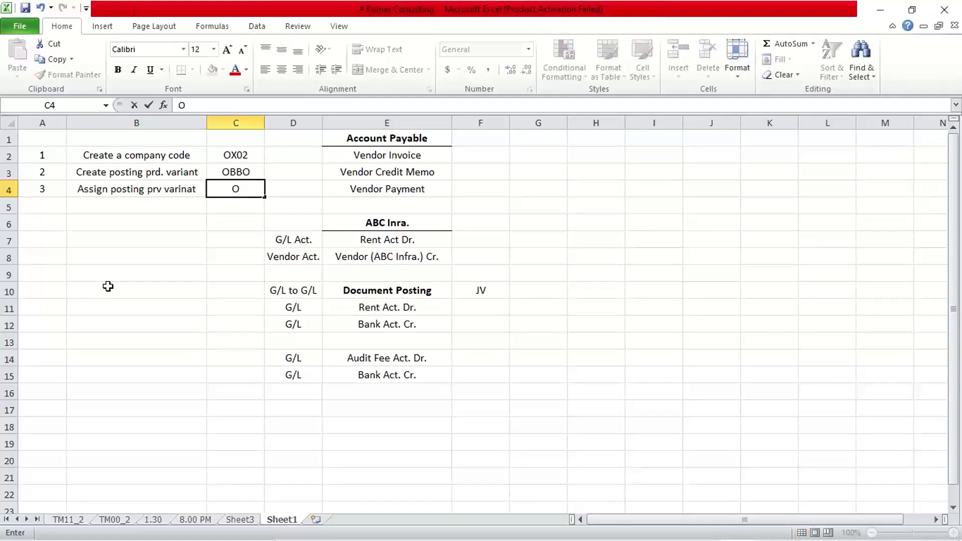
{"action": "type", "text": "BBP"}
{"action": "key", "text": "Return"}
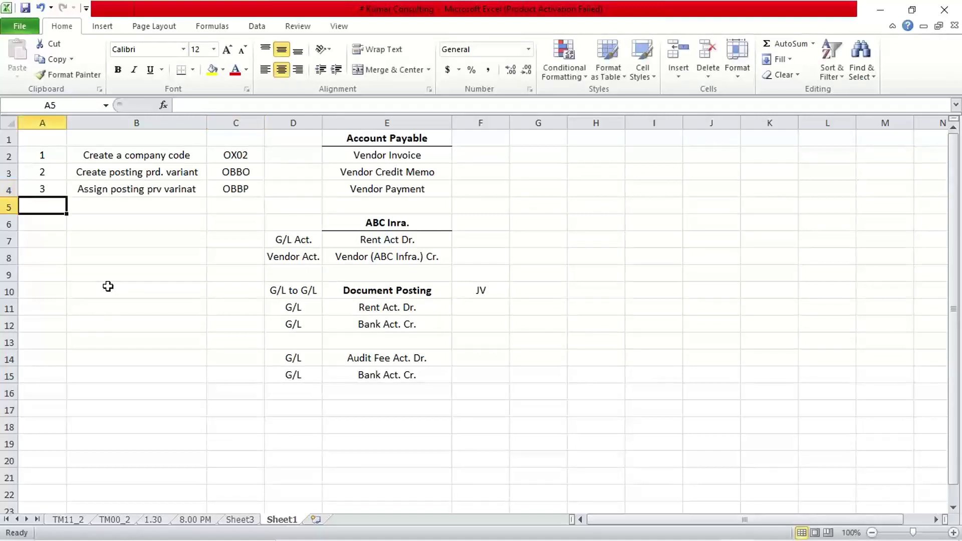
Enter the number 4 in cell A5 and the description "Poent/close posting prd" in B5
{"action": "left_click", "coordinate": [103, 187]}
{"action": "left_click", "coordinate": [53, 202]}
{"action": "type", "text": "4"}
{"action": "key", "text": "Tab"}
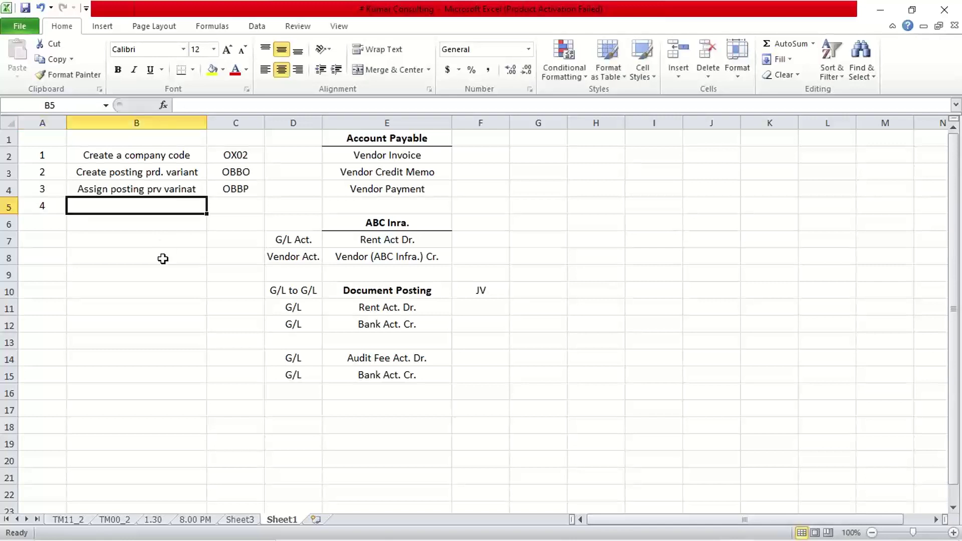
{"action": "type", "text": "Po"}
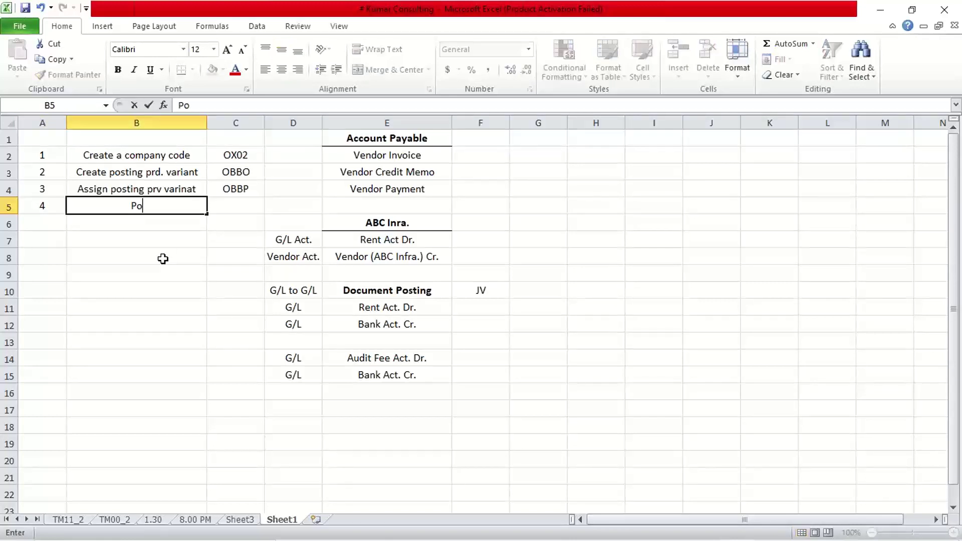
{"action": "type", "text": "ent/close "}
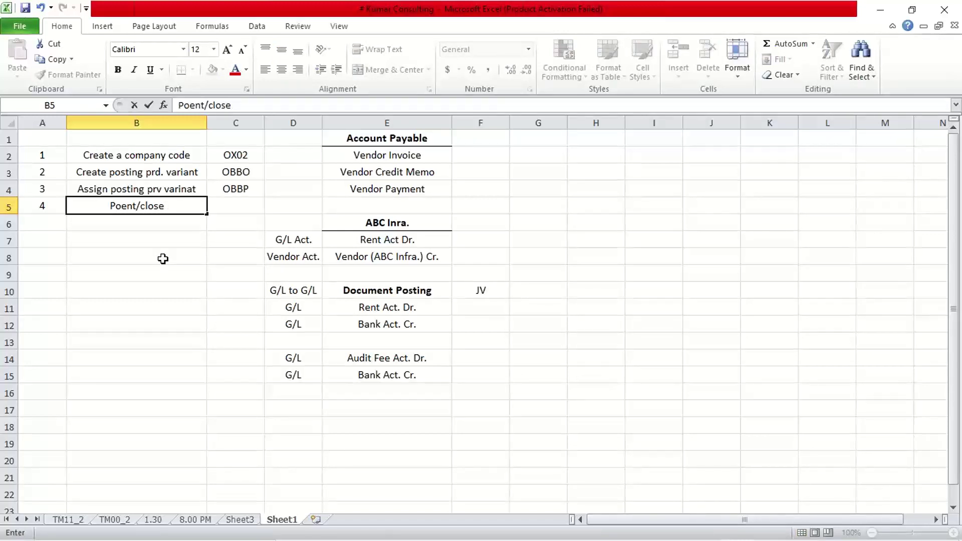
{"action": "type", "text": "post"}
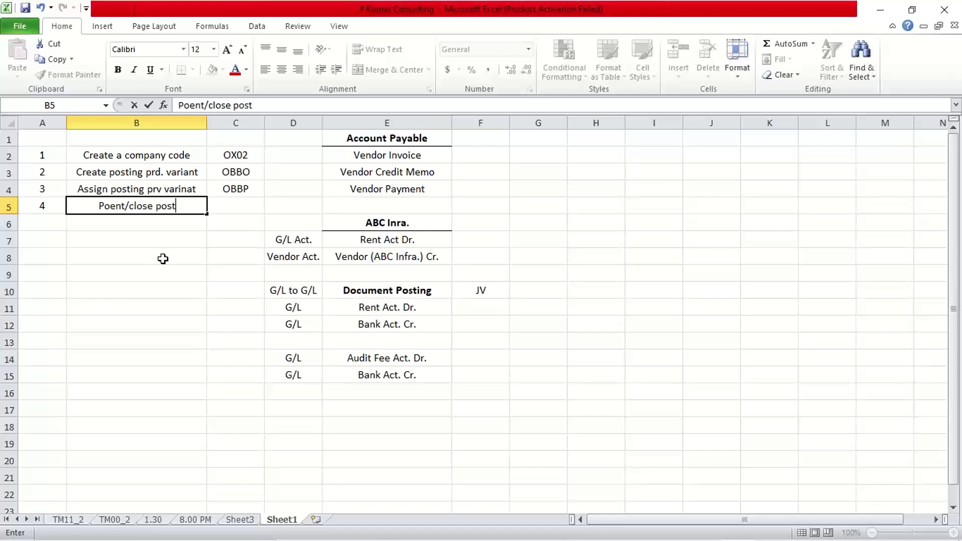
{"action": "type", "text": "ing prd"}
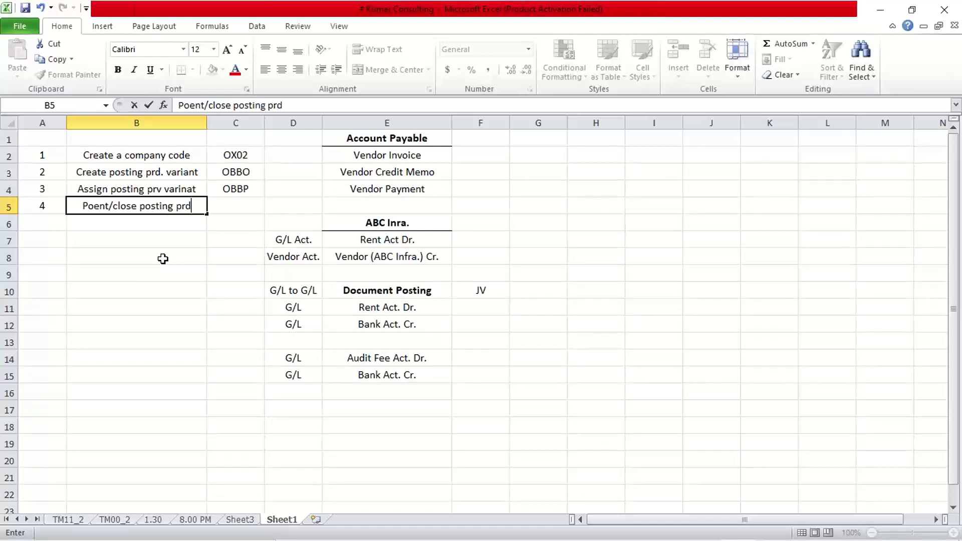
{"action": "key", "text": "Tab"}
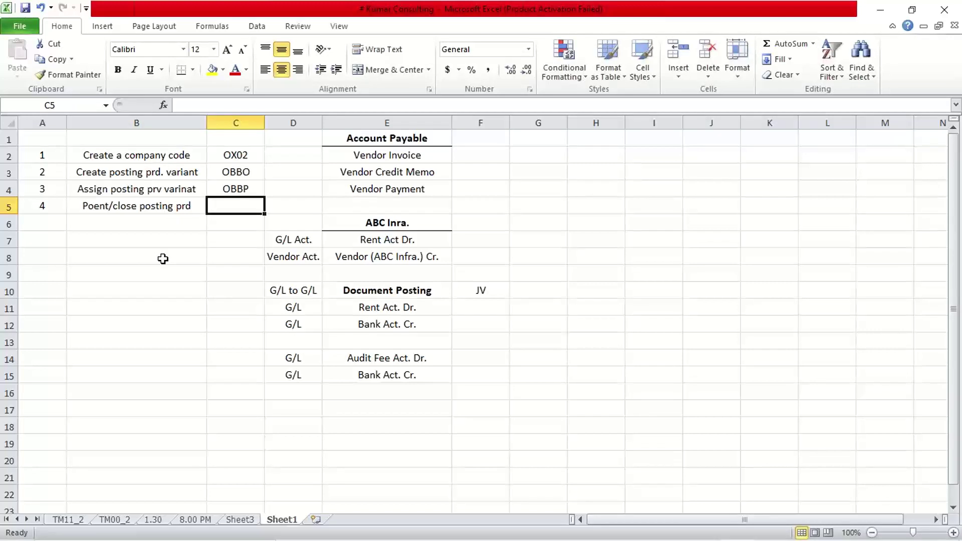
{"action": "left_click", "coordinate": [154, 192]}
{"action": "left_click", "coordinate": [152, 206]}
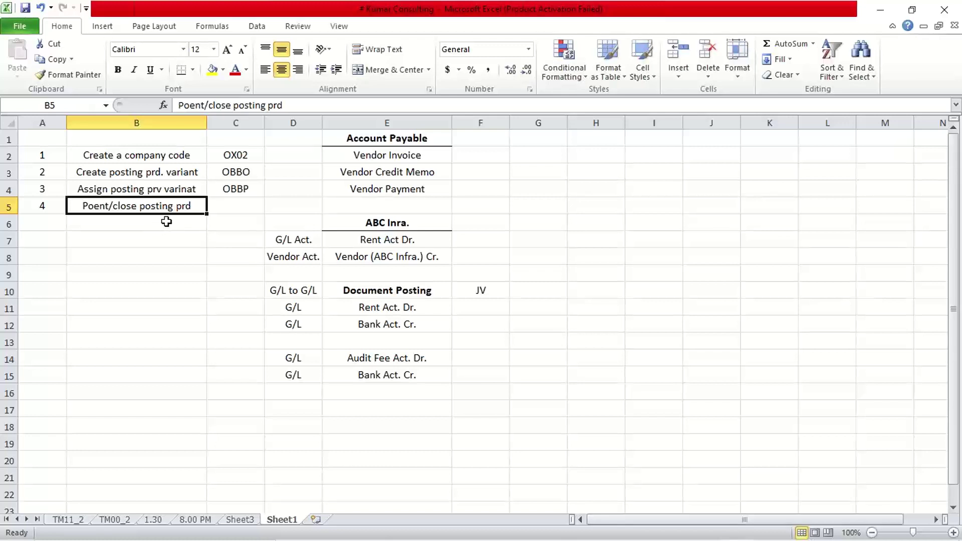
{"action": "left_click_drag", "start_coordinate": [384, 307], "coordinate": [386, 319]}
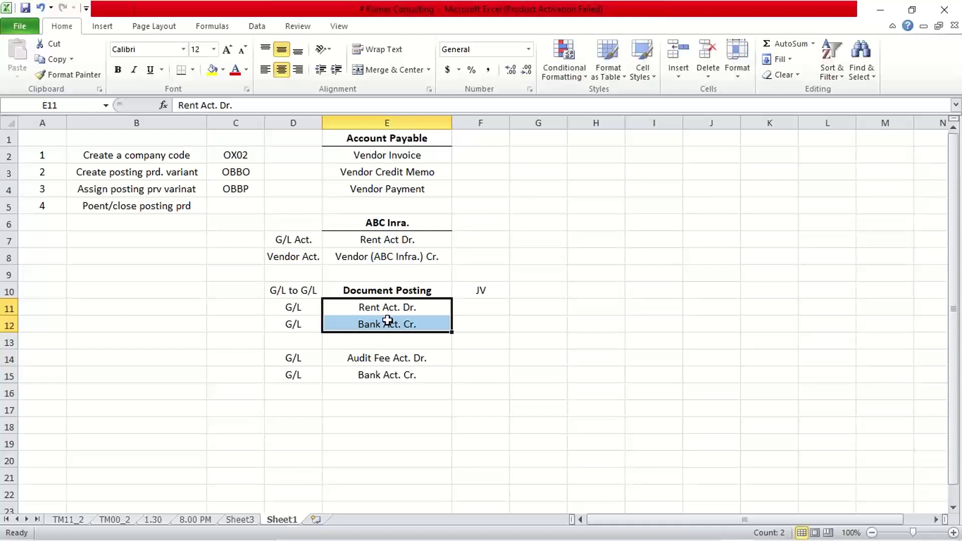
{"action": "left_click", "coordinate": [195, 262]}
{"action": "left_click", "coordinate": [127, 212]}
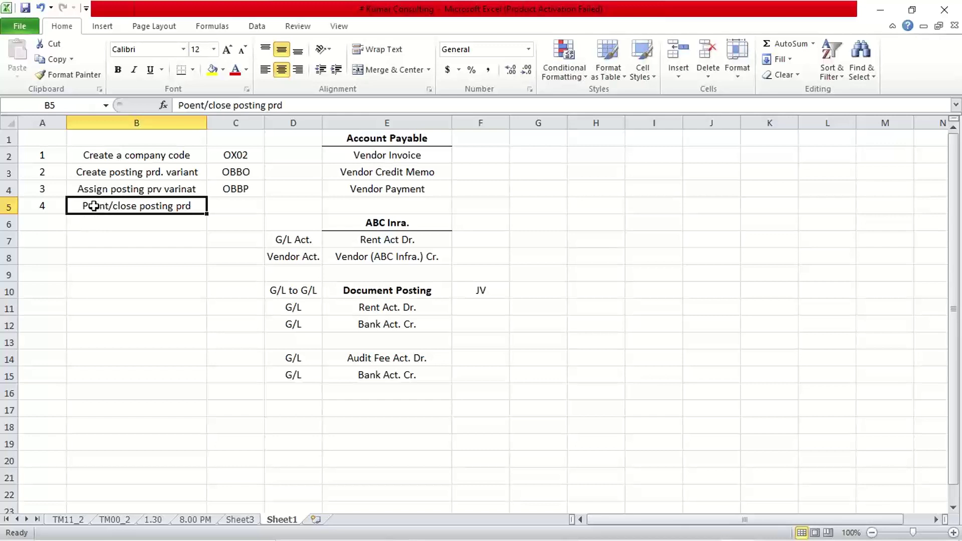
Correct the item 4 description in cell B5 to read "Open/close posting prd"
{"action": "double_click", "coordinate": [88, 207]}
{"action": "key", "text": "BackSpace"}
{"action": "key", "text": "BackSpace"}
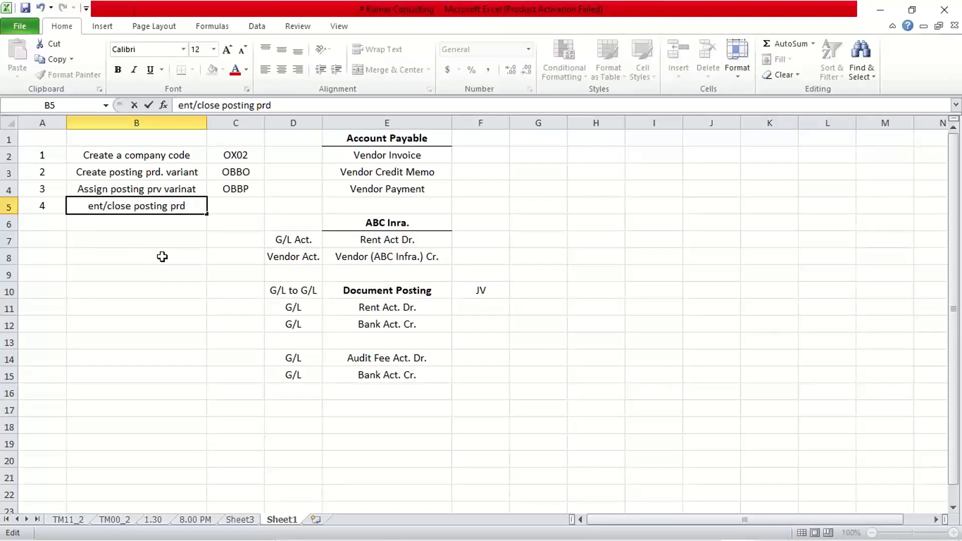
{"action": "type", "text": "P"}
{"action": "key", "text": "BackSpace"}
{"action": "type", "text": "O"}
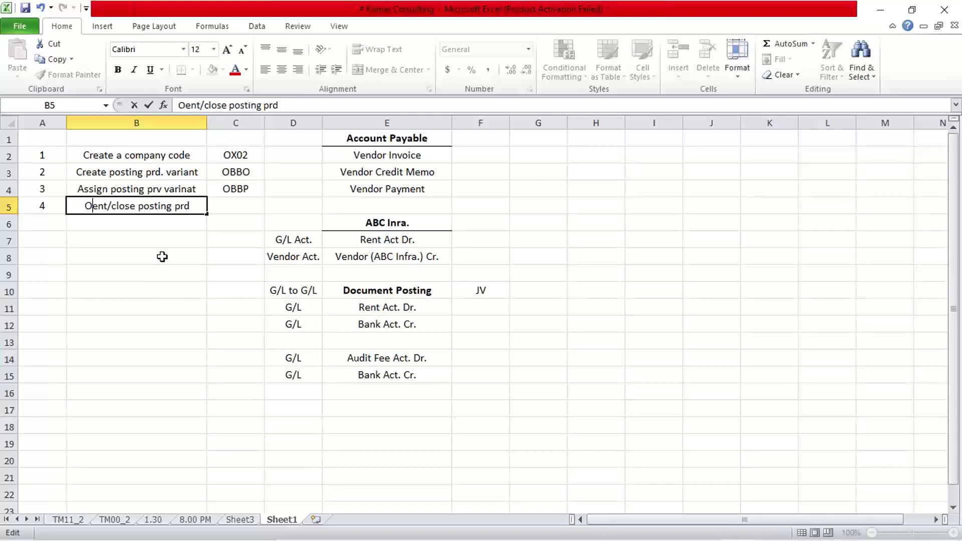
{"action": "type", "text": "p"}
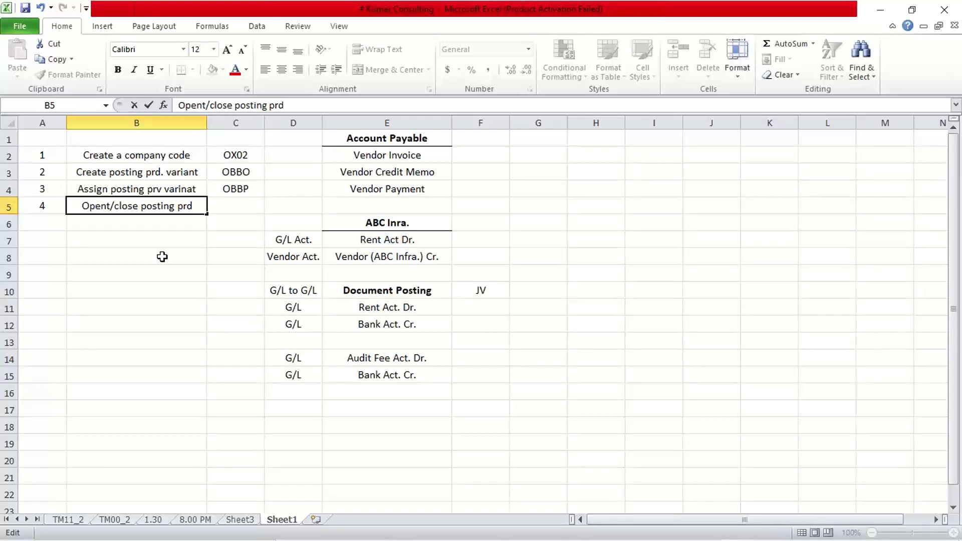
{"action": "key", "text": "Right"}
{"action": "key", "text": "Right"}
{"action": "key", "text": "Right"}
{"action": "key", "text": "BackSpace"}
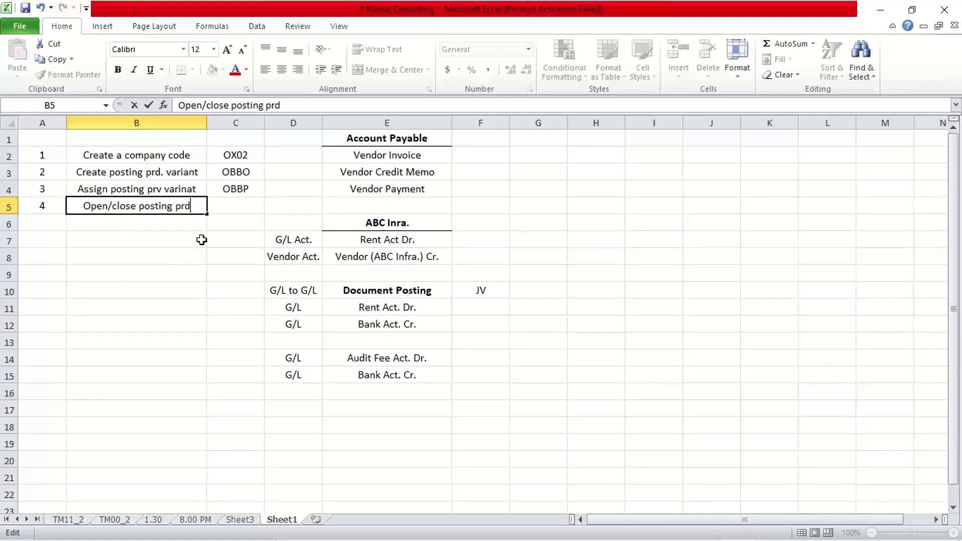
Enter the transaction code "OB52" in cell C5 for the open/close posting period item
{"action": "left_click", "coordinate": [255, 202]}
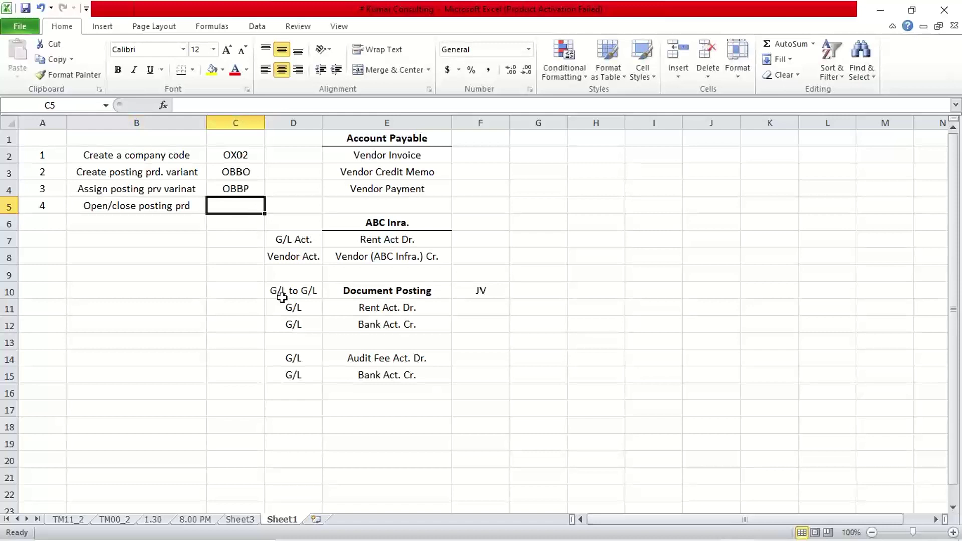
{"action": "type", "text": "OB52"}
{"action": "key", "text": "Return"}
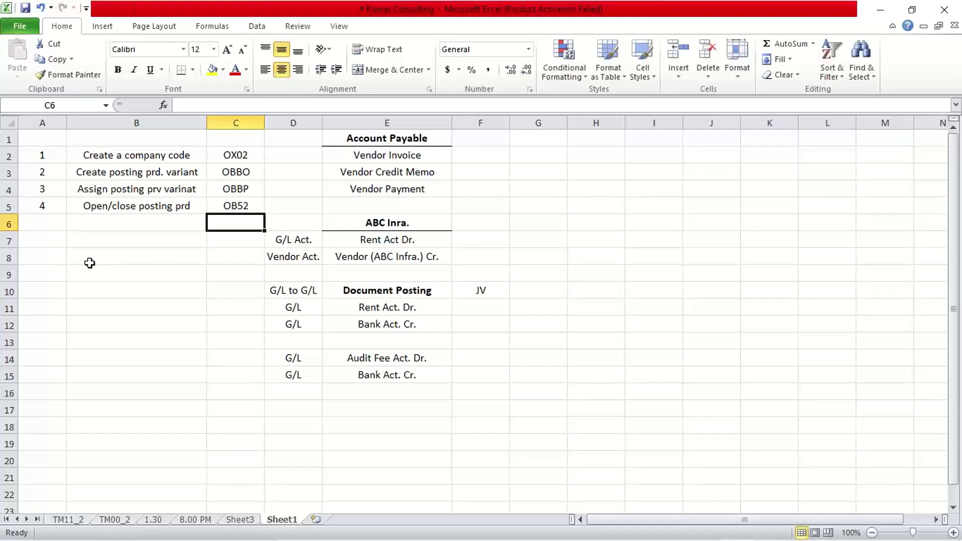
Enter the number 5 in cell A6 and the description "Create fiscal year variant" in B6
{"action": "left_click", "coordinate": [52, 225]}
{"action": "type", "text": "5"}
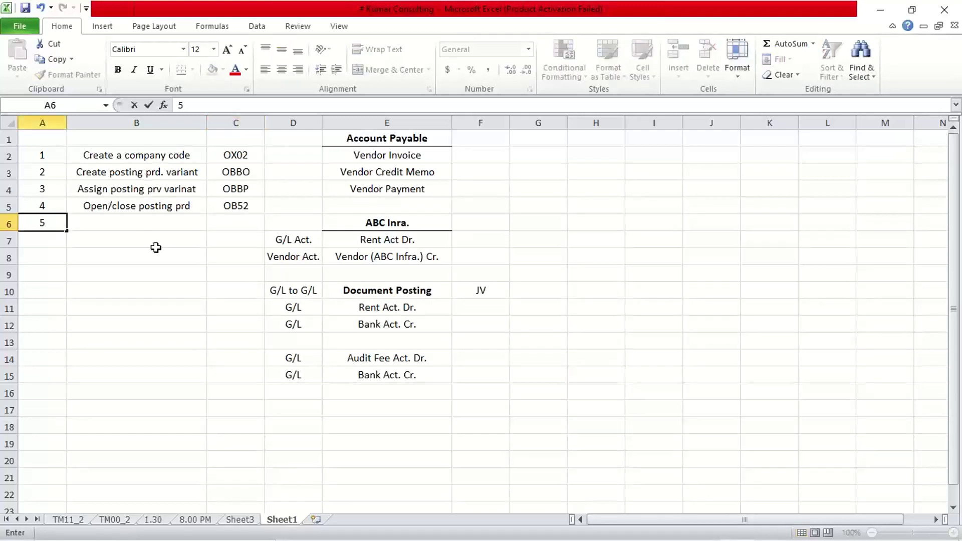
{"action": "key", "text": "Tab"}
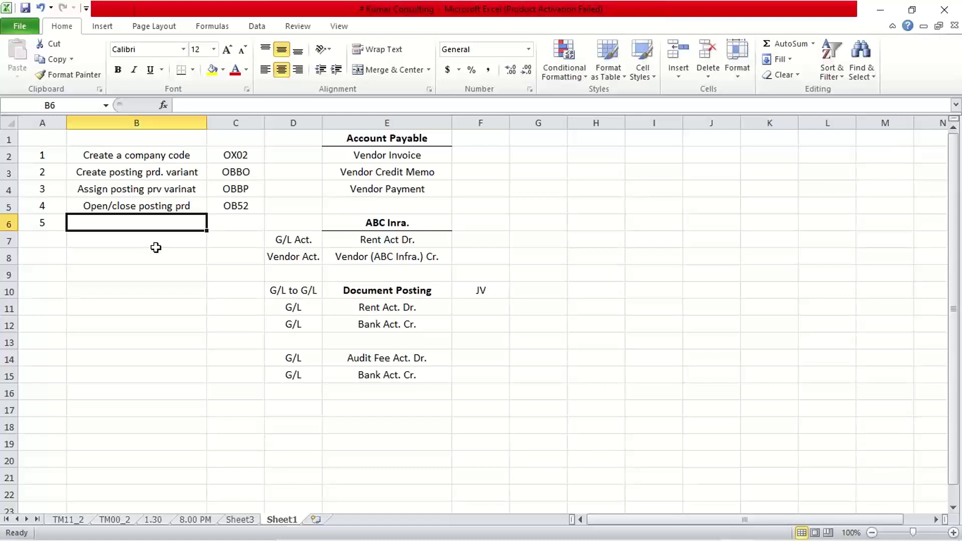
{"action": "type", "text": "Crea"}
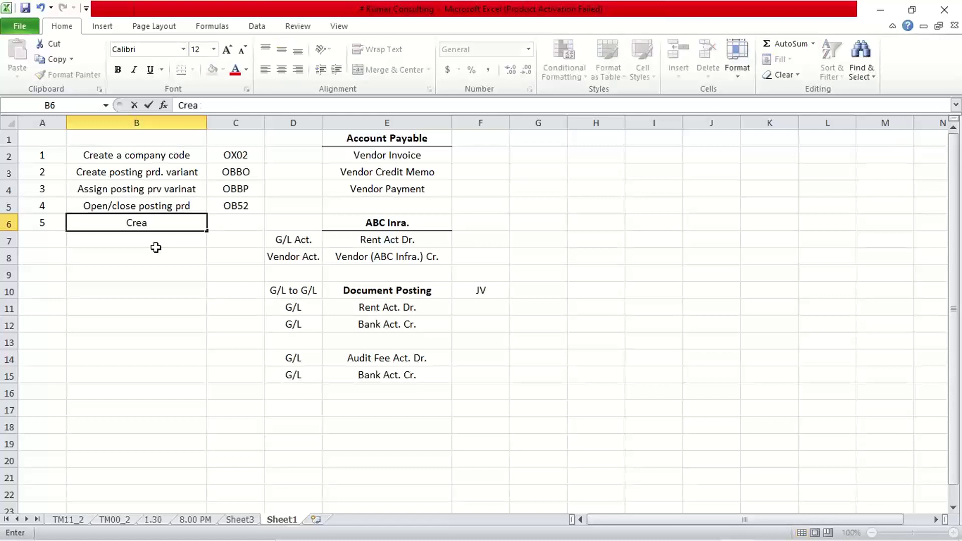
{"action": "type", "text": "te fisc"}
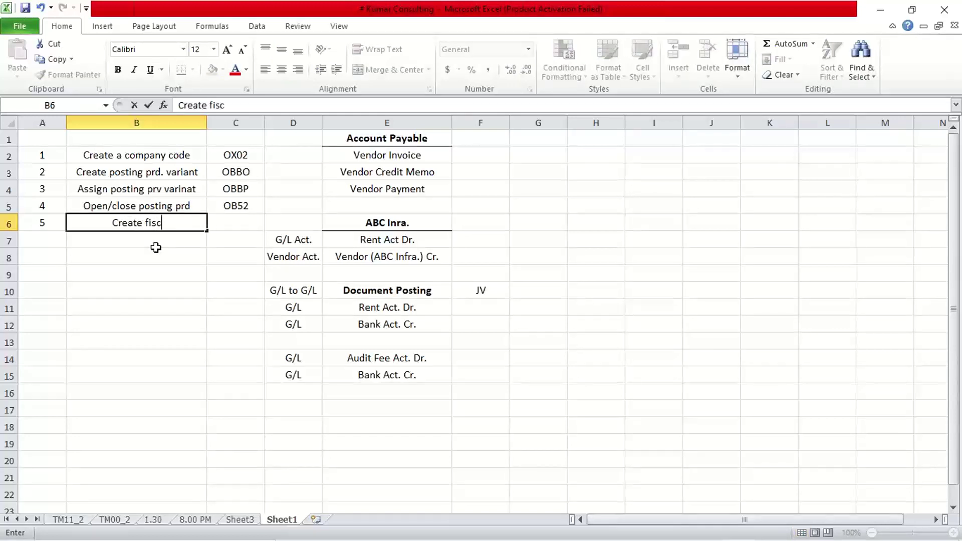
{"action": "type", "text": "al year "}
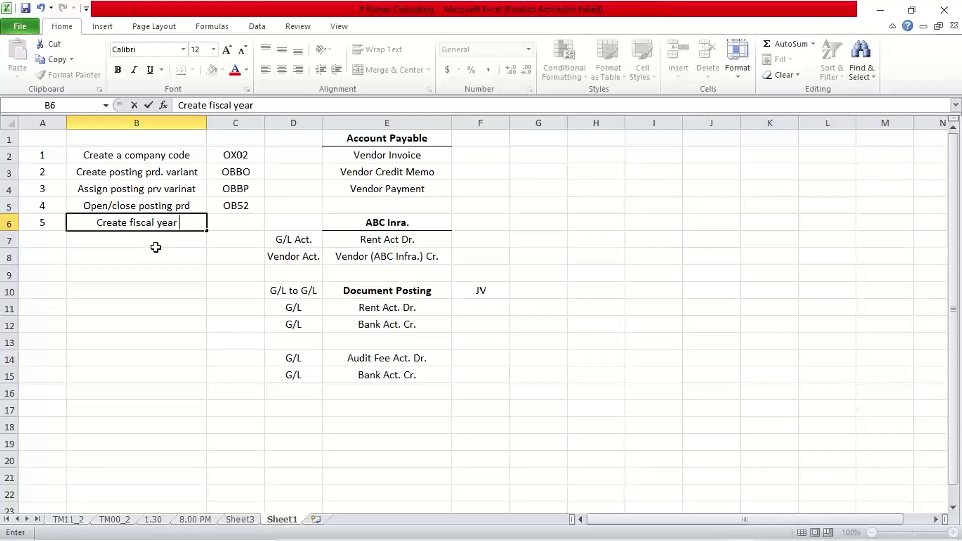
{"action": "type", "text": "vai"}
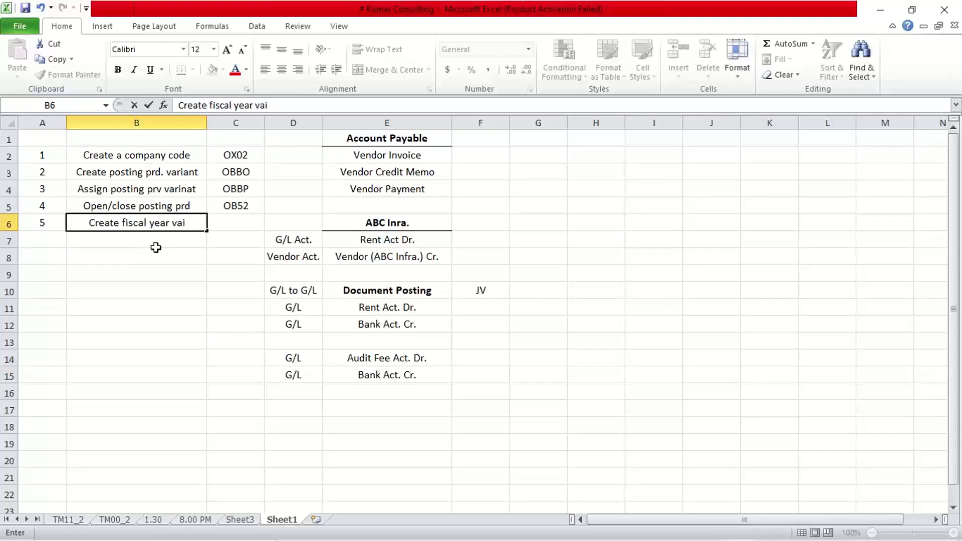
{"action": "key", "text": "BackSpace"}
{"action": "type", "text": "riant"}
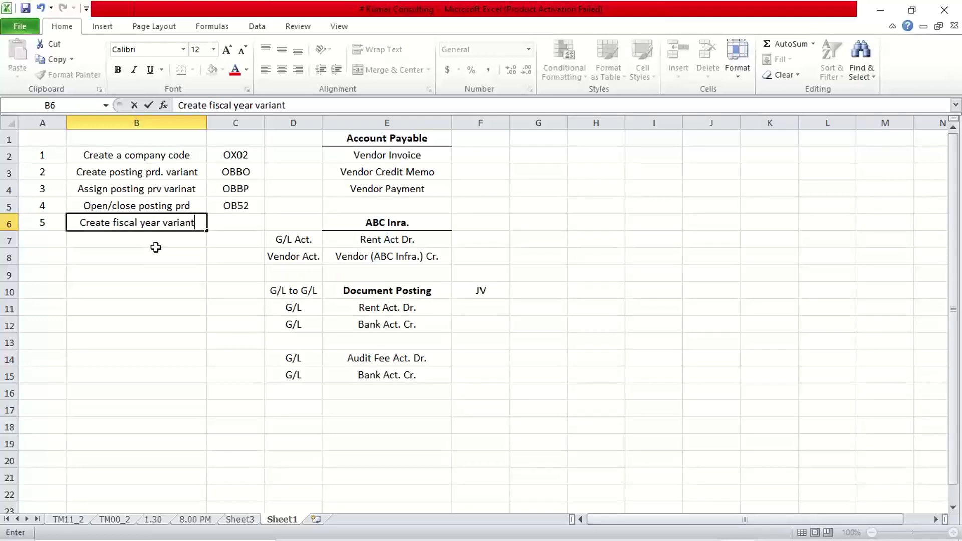
Enter the transaction code "OB29" in cell C6 for the fiscal year variant creation item
{"action": "key", "text": "Tab"}
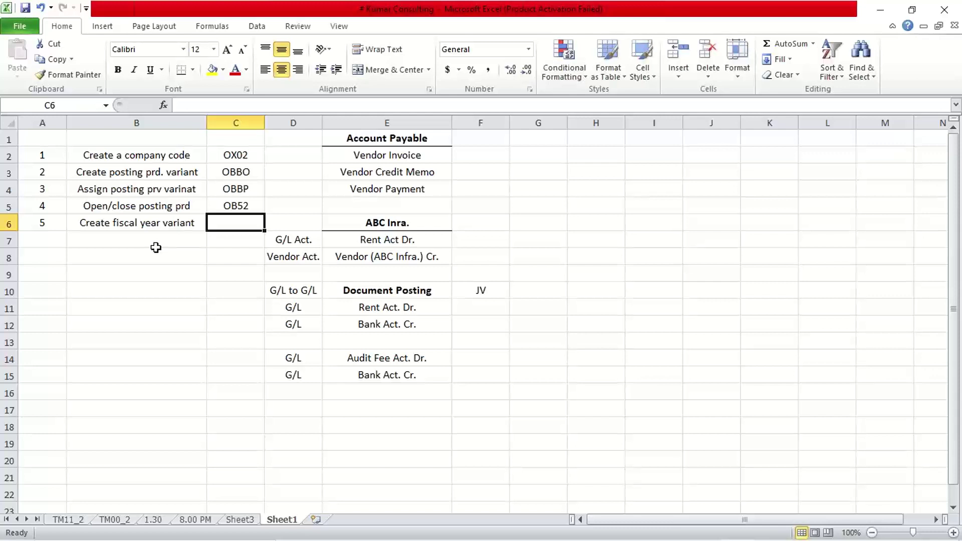
{"action": "type", "text": "OB29"}
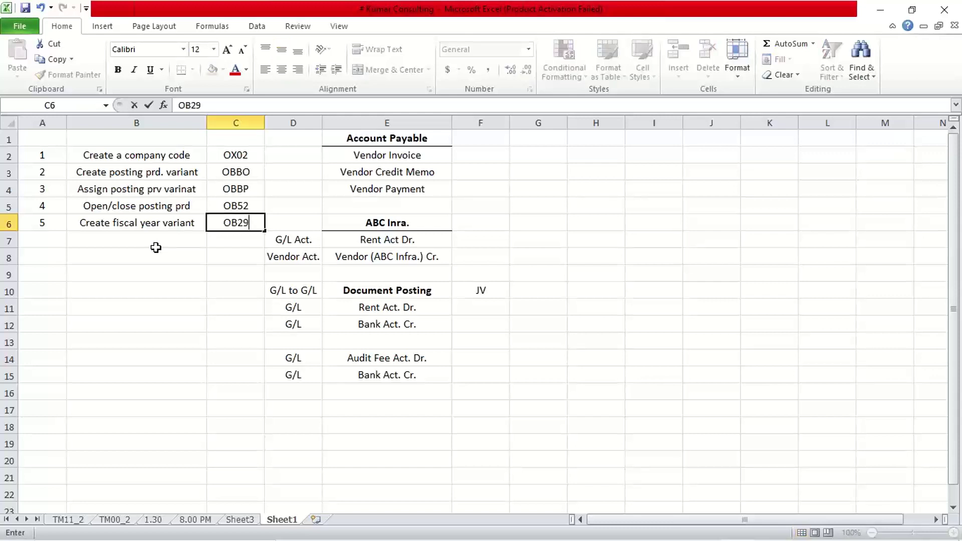
{"action": "key", "text": "Return"}
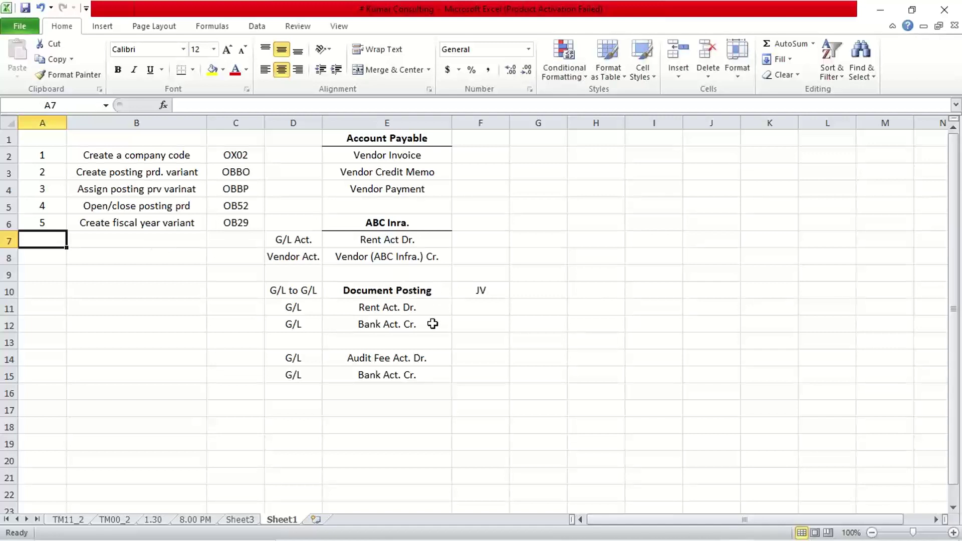
Review the rent and bank account entries under Document Posting against the configuration steps listed in column B
{"action": "left_click", "coordinate": [414, 324]}
{"action": "left_click", "coordinate": [128, 239]}
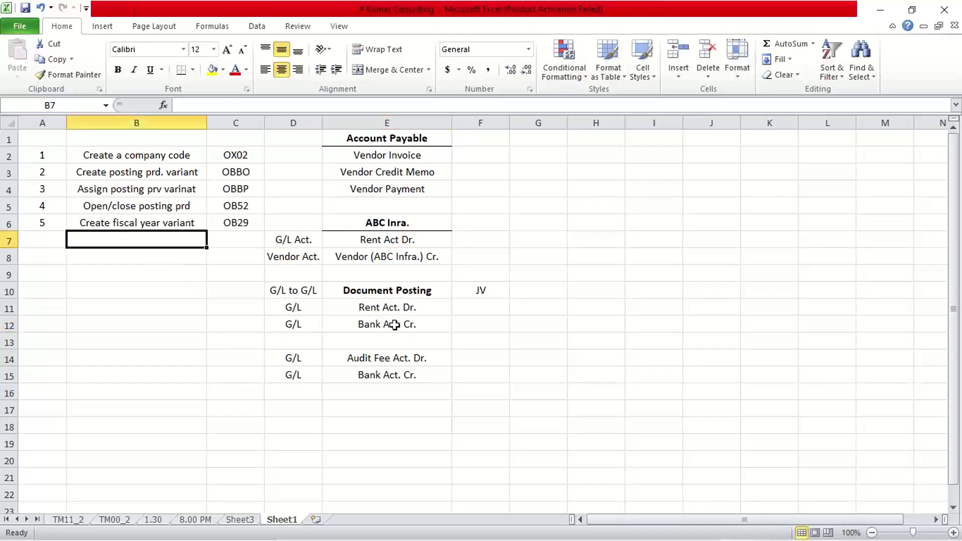
{"action": "left_click_drag", "start_coordinate": [386, 308], "coordinate": [384, 323]}
{"action": "left_click", "coordinate": [383, 312]}
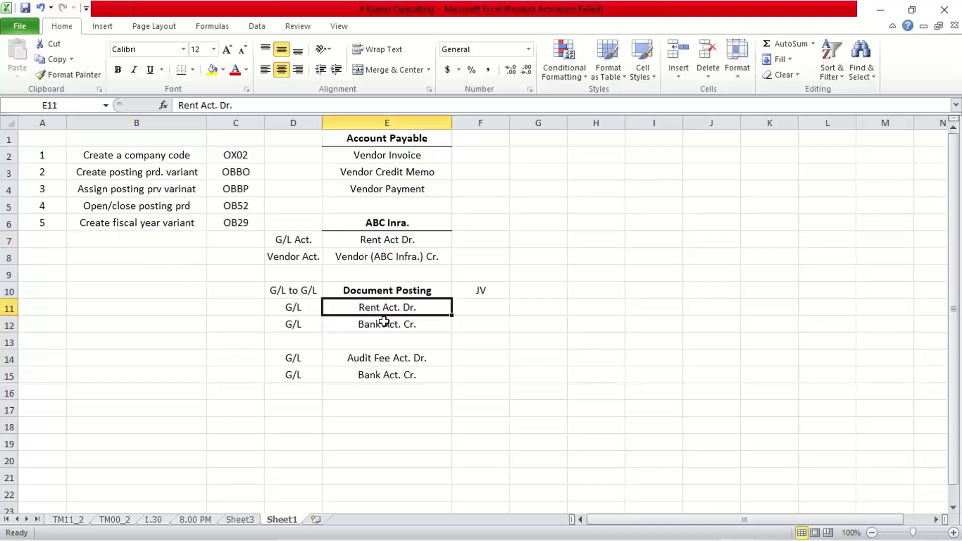
{"action": "left_click", "coordinate": [381, 323]}
{"action": "left_click", "coordinate": [389, 307]}
{"action": "left_click", "coordinate": [373, 323]}
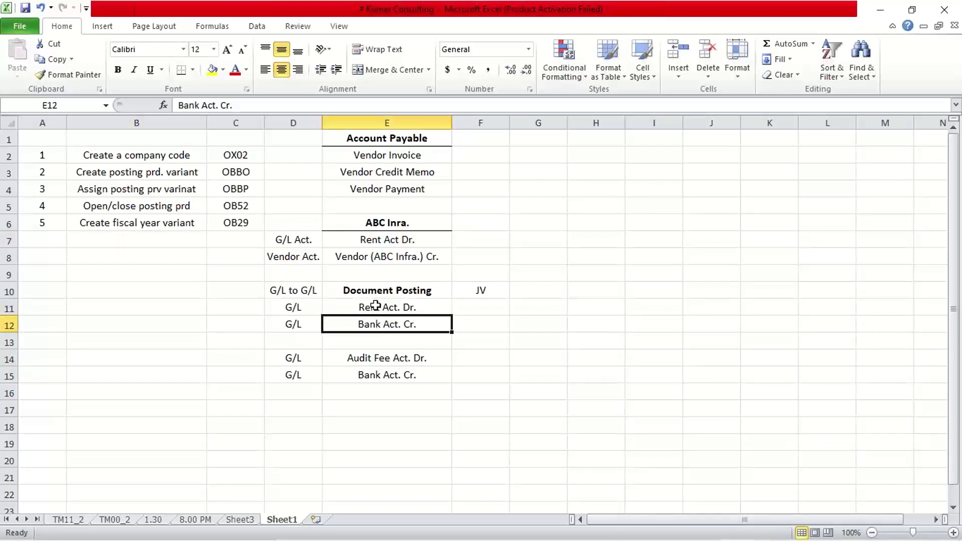
{"action": "left_click", "coordinate": [376, 306]}
{"action": "left_click", "coordinate": [376, 324]}
{"action": "left_click", "coordinate": [381, 306]}
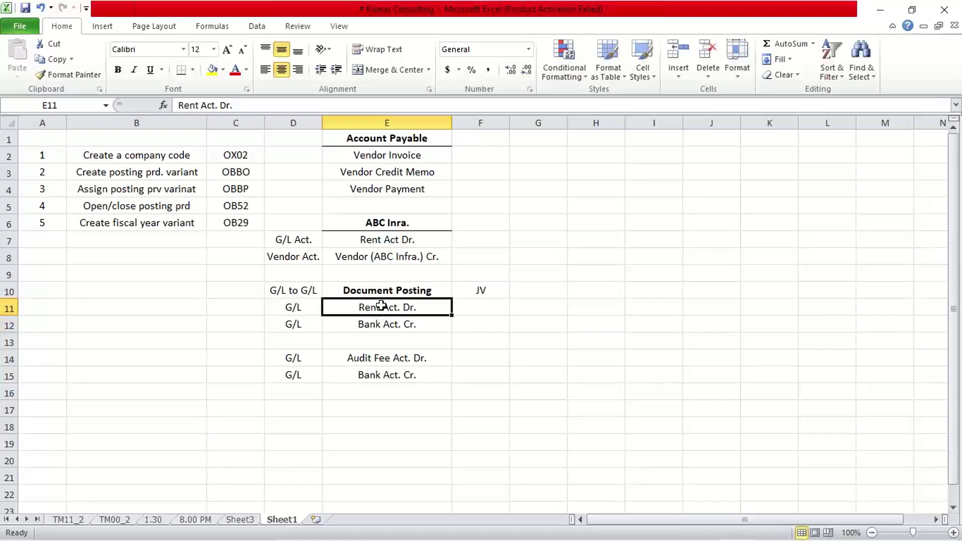
{"action": "left_click", "coordinate": [119, 234]}
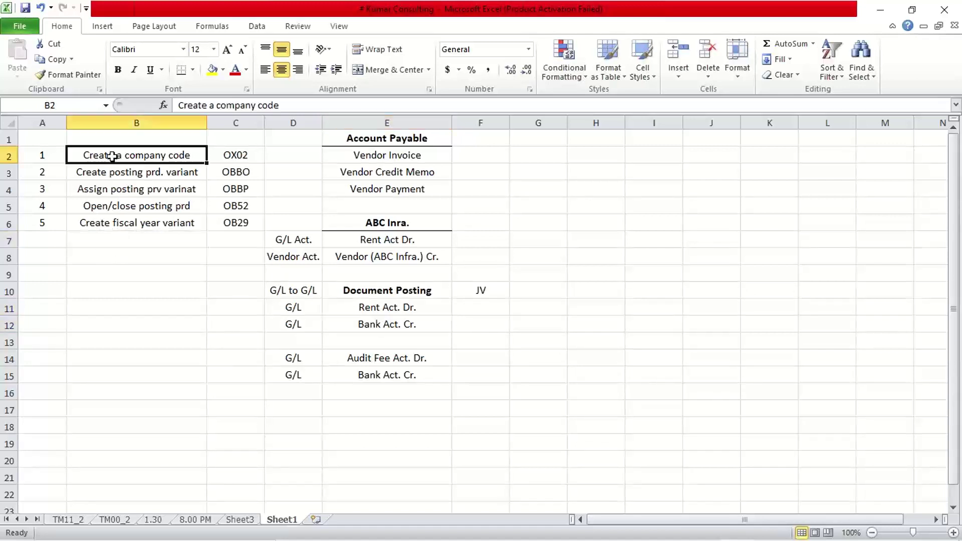
{"action": "left_click_drag", "start_coordinate": [112, 155], "coordinate": [116, 221]}
{"action": "left_click", "coordinate": [104, 273]}
{"action": "left_click", "coordinate": [96, 228]}
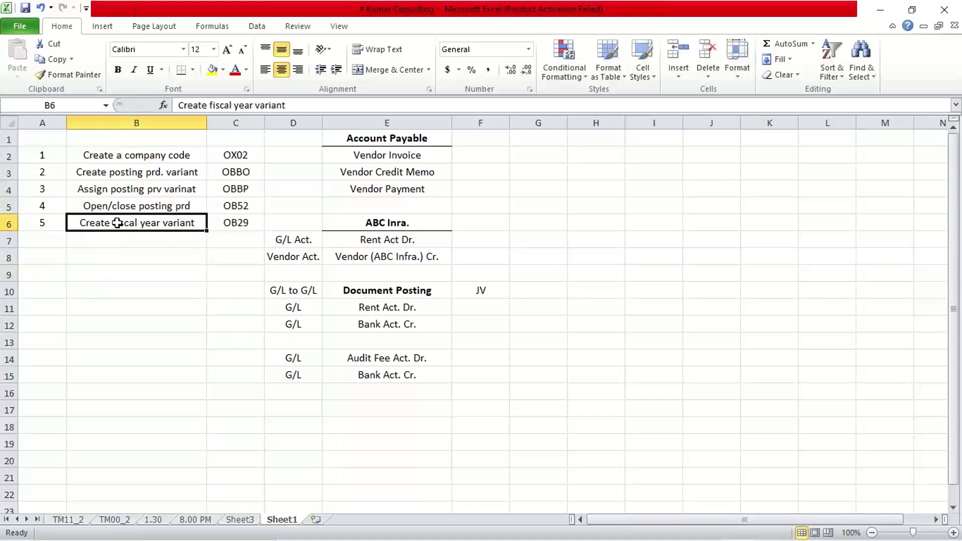
Enter the number 6 in cell A7 and the description "Assign fiscal year var." in B7
{"action": "left_click", "coordinate": [37, 244]}
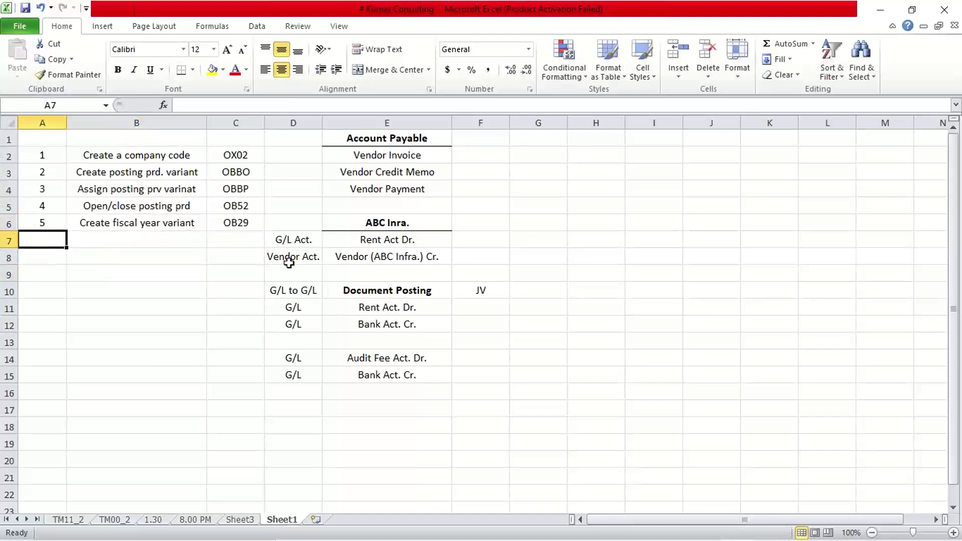
{"action": "type", "text": "6"}
{"action": "key", "text": "Tab"}
{"action": "type", "text": "a"}
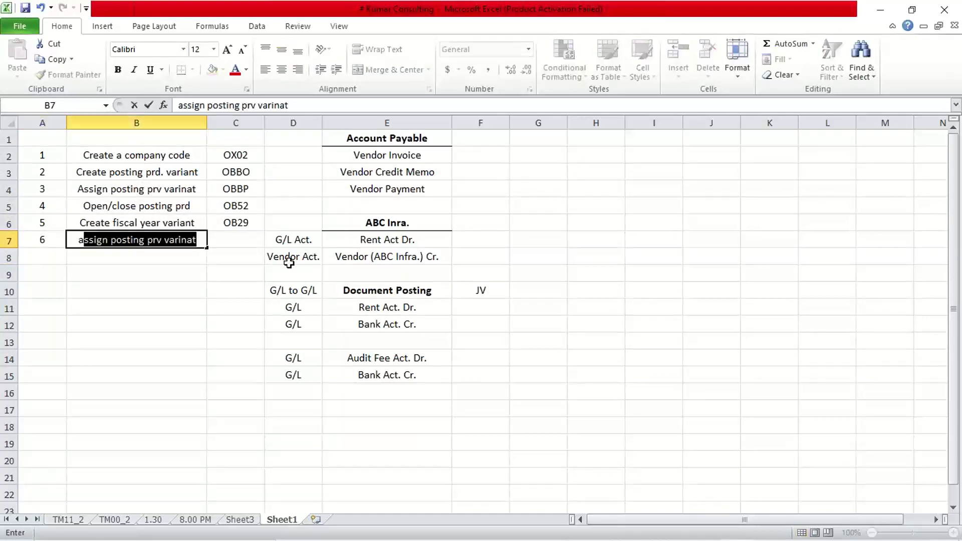
{"action": "key", "text": "BackSpace"}
{"action": "key", "text": "BackSpace"}
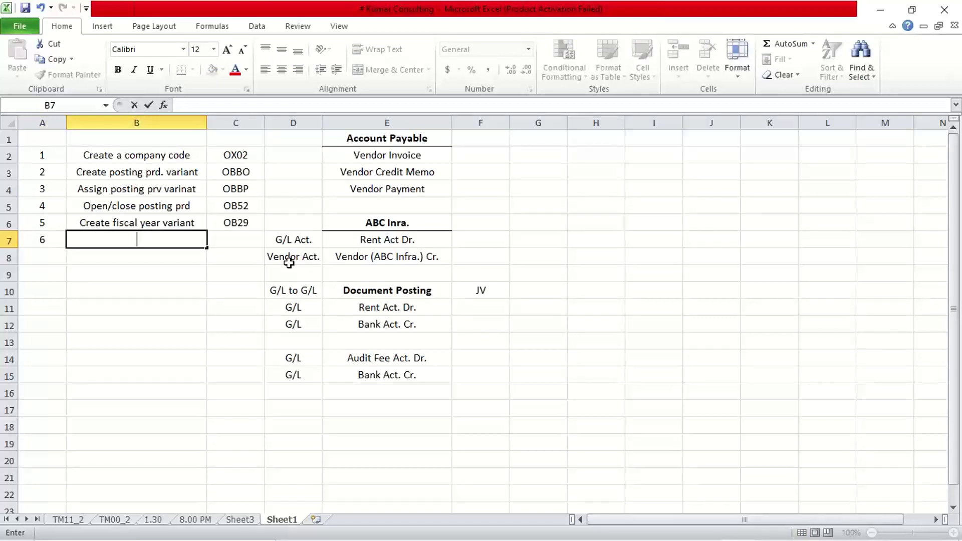
{"action": "type", "text": "Assign "}
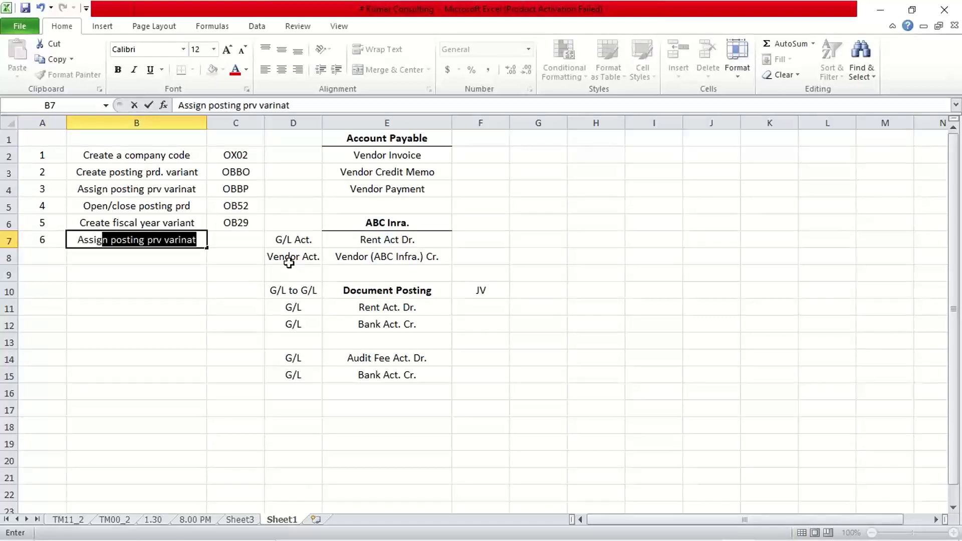
{"action": "type", "text": "l"}
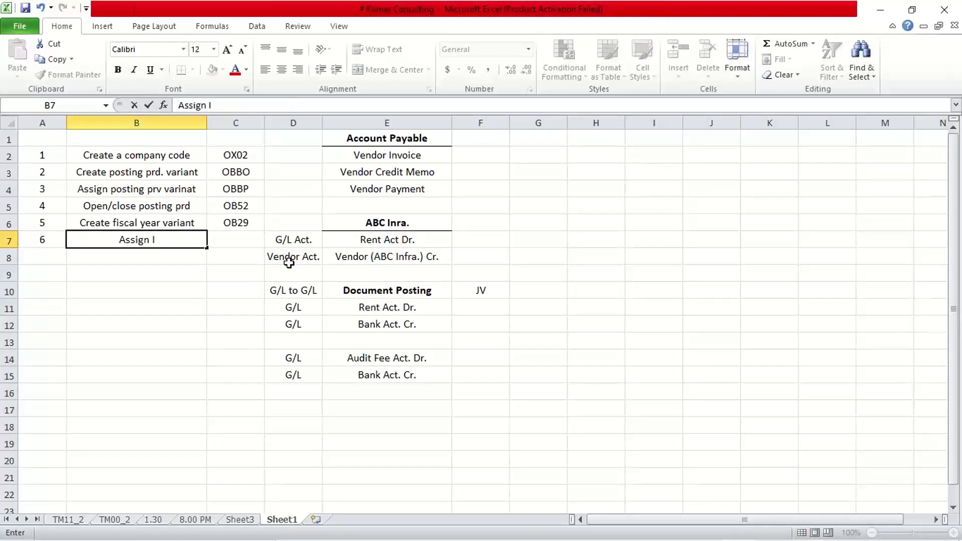
{"action": "key", "text": "BackSpace"}
{"action": "type", "text": "fiscal y"}
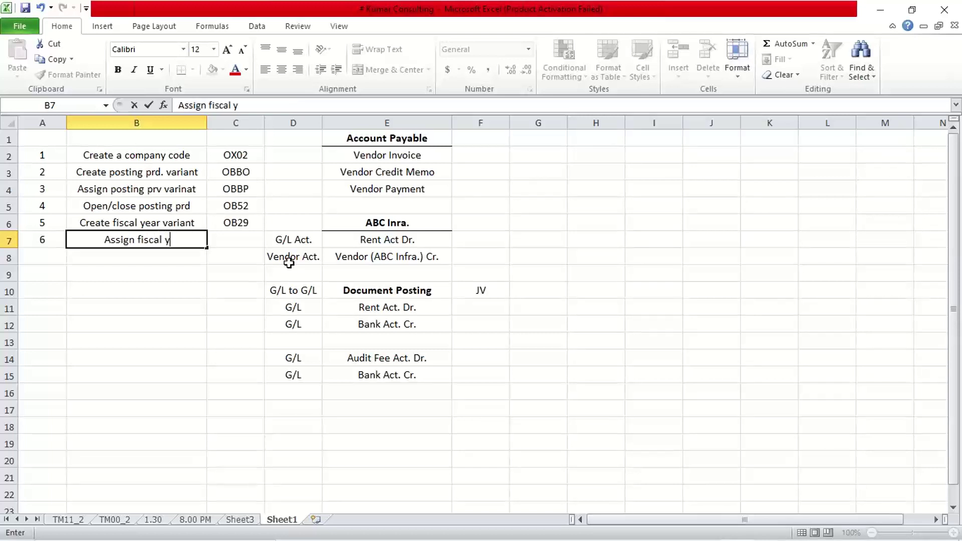
{"action": "type", "text": "ear va"}
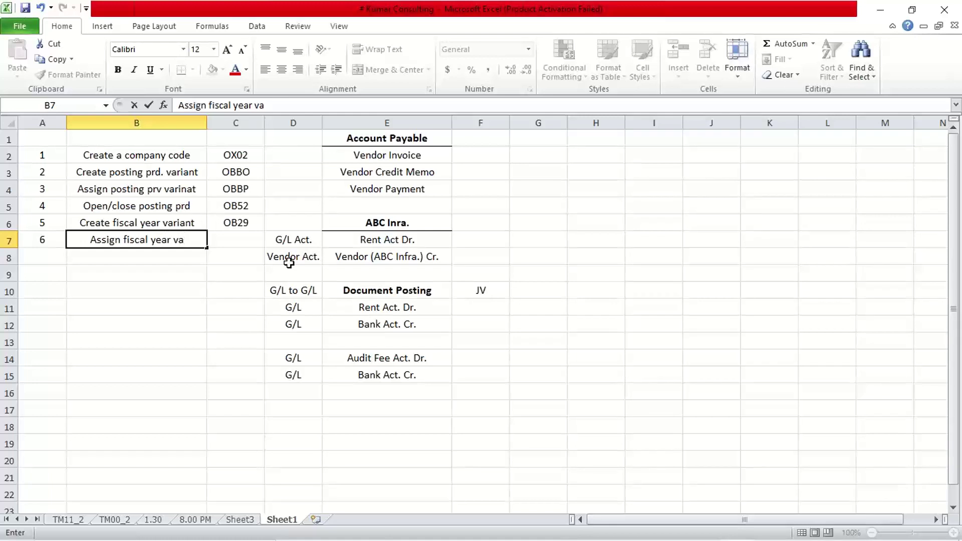
{"action": "type", "text": "r."}
Enter the transaction code "OB37" in cell C7 for the fiscal year variant assignment item
{"action": "key", "text": "Tab"}
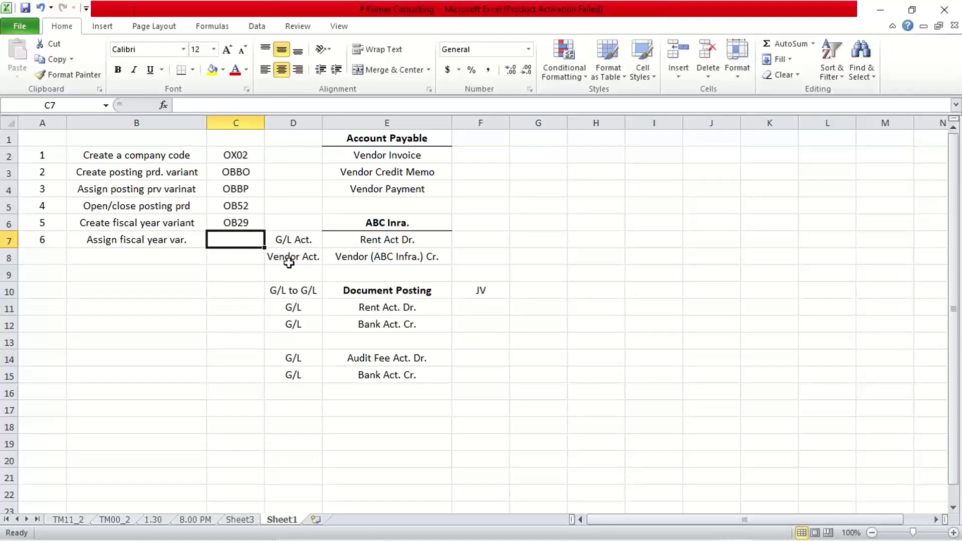
{"action": "type", "text": "OB"}
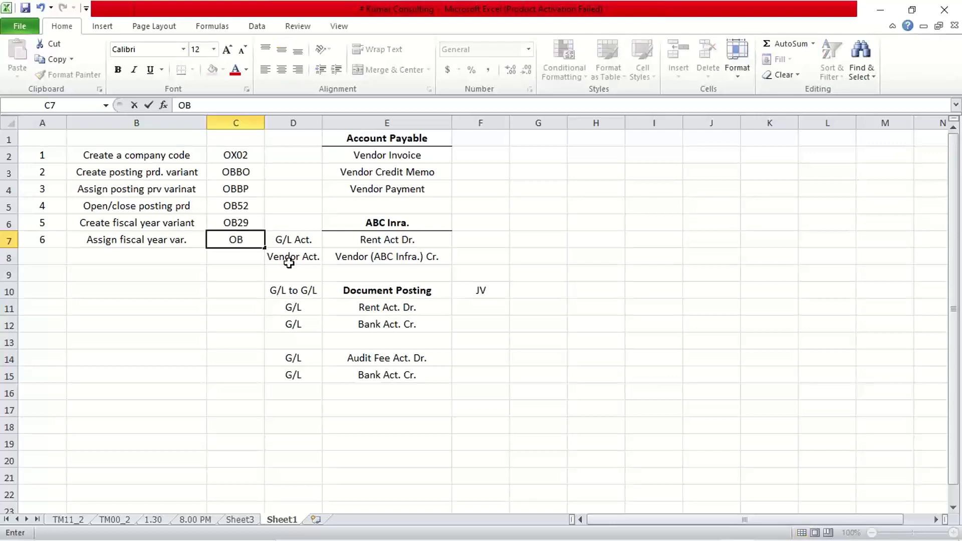
{"action": "type", "text": "37"}
{"action": "key", "text": "Return"}
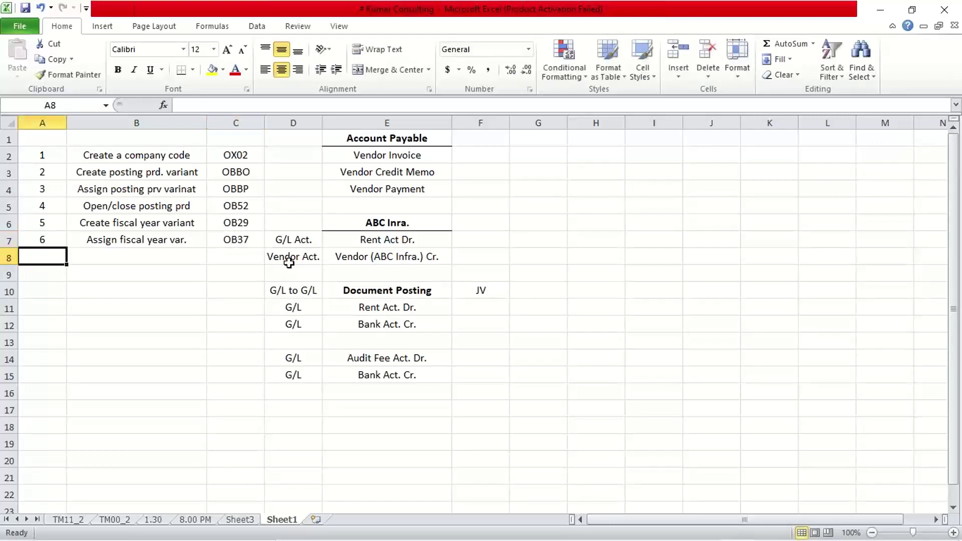
Left-align the configuration step descriptions across the whole of column B
{"action": "left_click", "coordinate": [249, 261]}
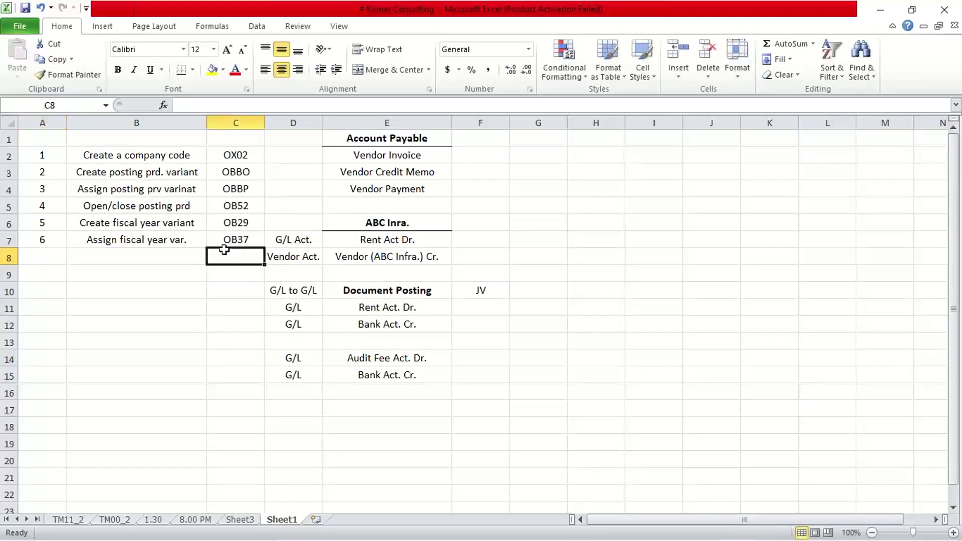
{"action": "left_click", "coordinate": [111, 274]}
{"action": "left_click", "coordinate": [45, 254]}
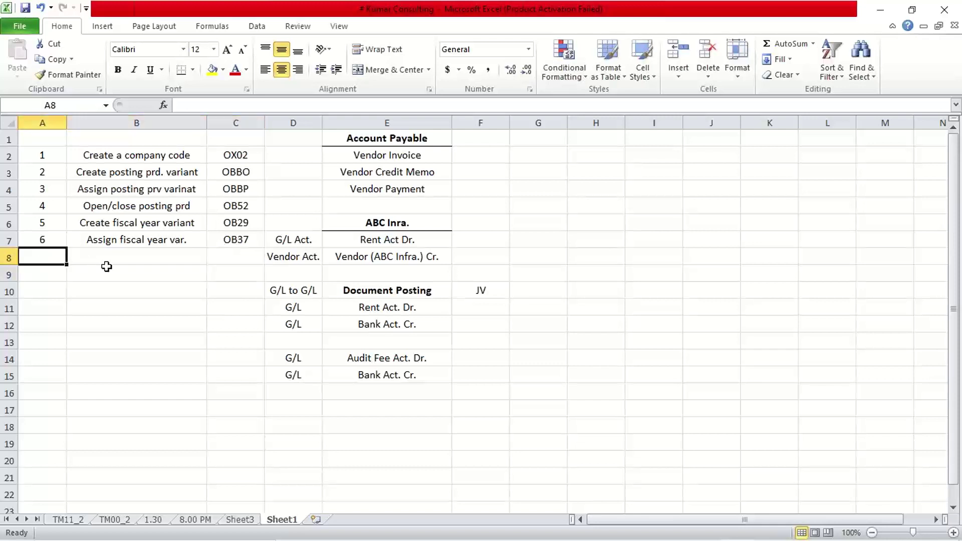
{"action": "left_click", "coordinate": [135, 123]}
{"action": "left_click", "coordinate": [265, 70]}
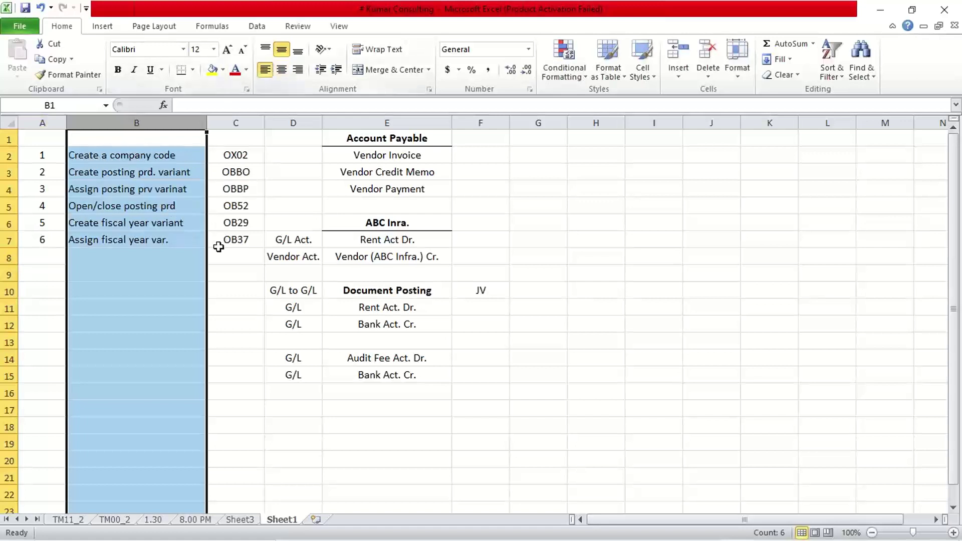
{"action": "left_click", "coordinate": [188, 273]}
{"action": "left_click", "coordinate": [135, 315]}
{"action": "left_click", "coordinate": [47, 255]}
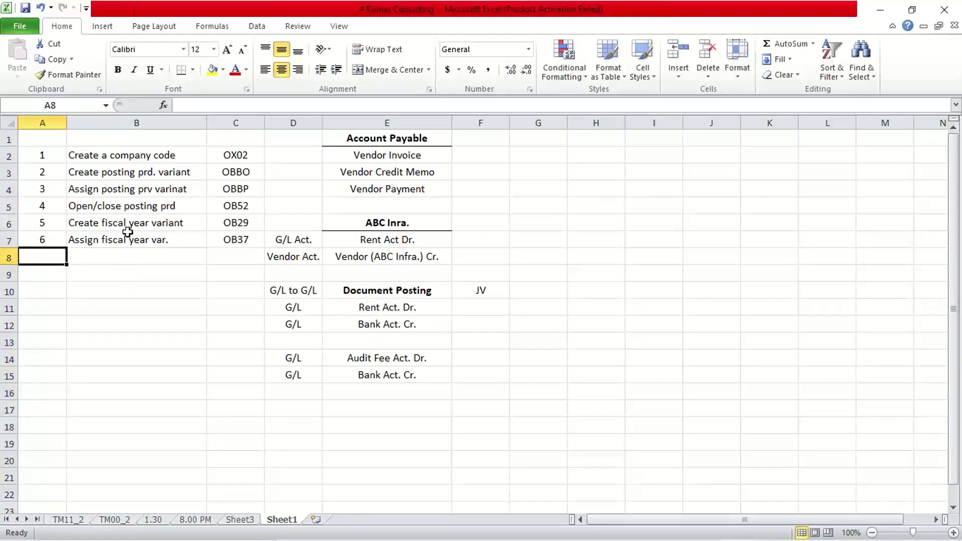
{"action": "left_click", "coordinate": [130, 213]}
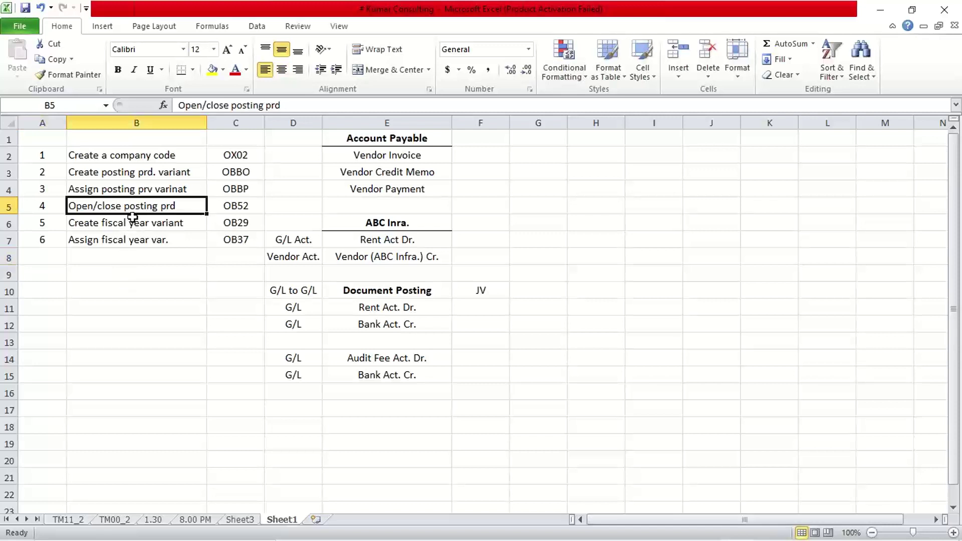
{"action": "left_click", "coordinate": [128, 240]}
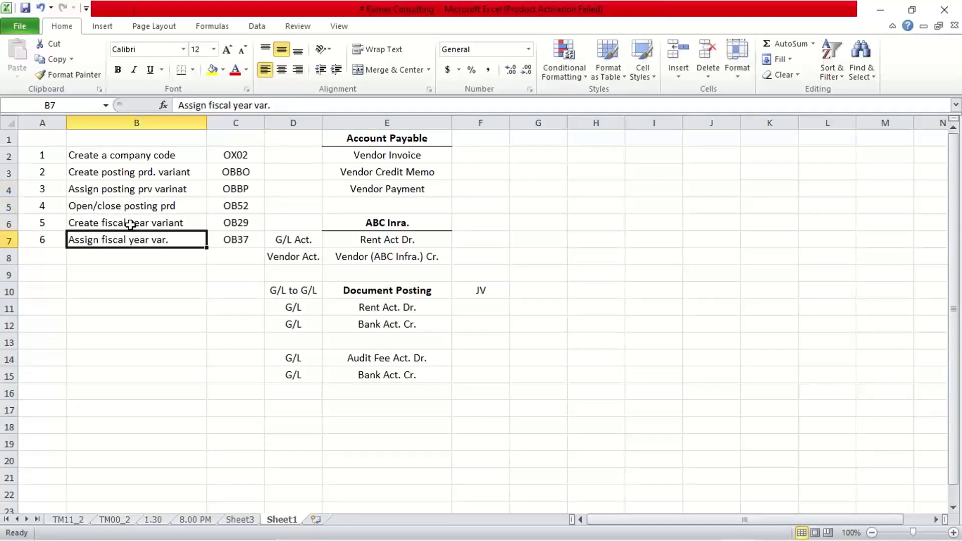
{"action": "left_click", "coordinate": [130, 225]}
Enter the number 7 in cell A8 and the description "Create field status variant" in B8
{"action": "left_click", "coordinate": [35, 259]}
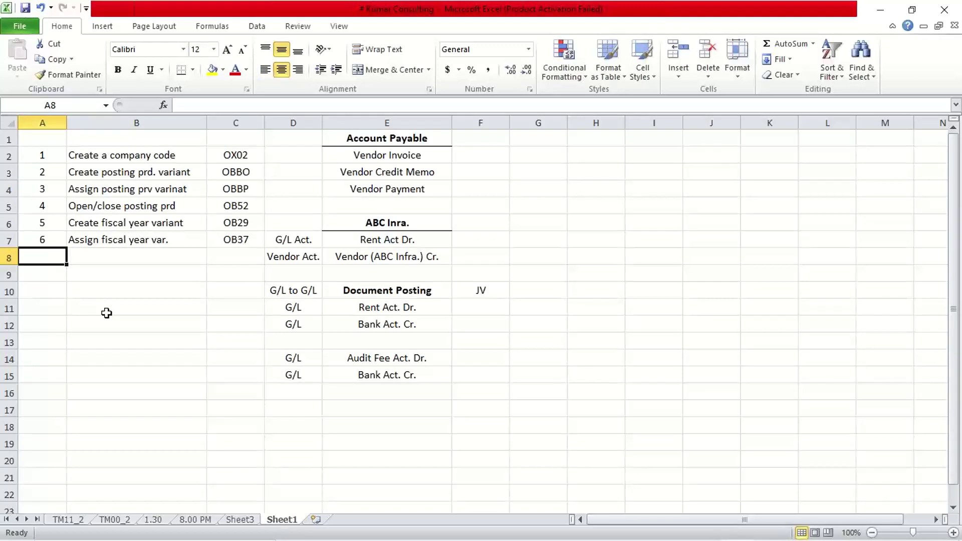
{"action": "type", "text": "7"}
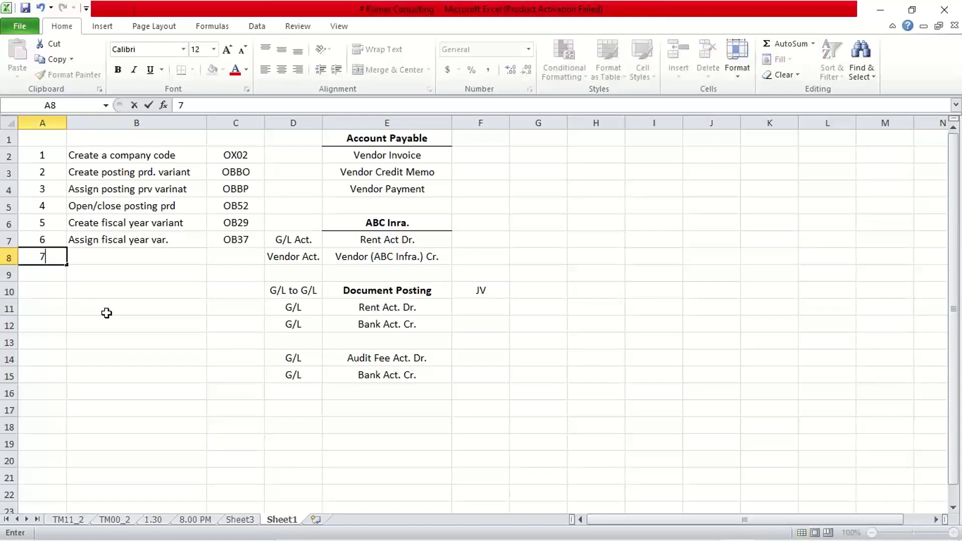
{"action": "key", "text": "Tab"}
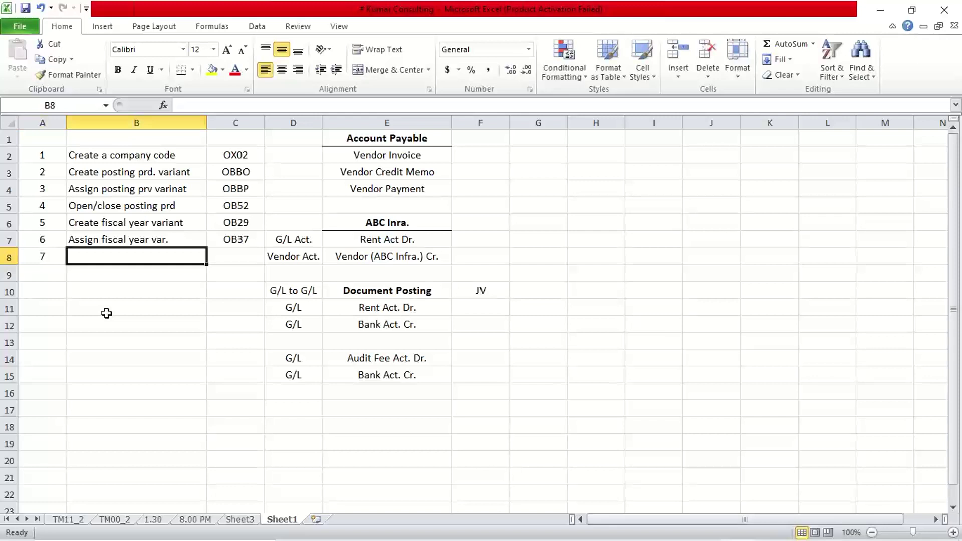
{"action": "type", "text": "Crea"}
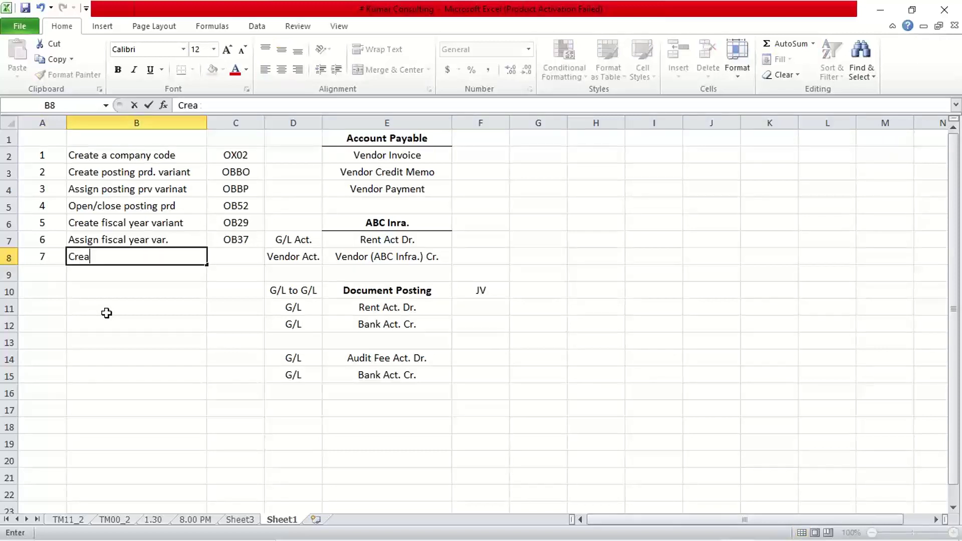
{"action": "type", "text": "te f"}
{"action": "key", "text": "Delete"}
{"action": "key", "text": "BackSpace"}
{"action": "type", "text": "fi"}
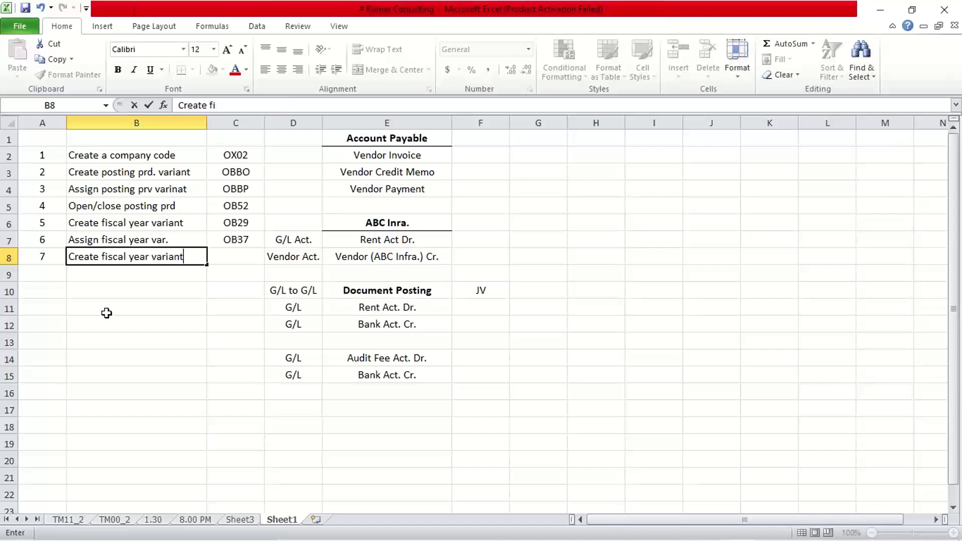
{"action": "type", "text": "eld st"}
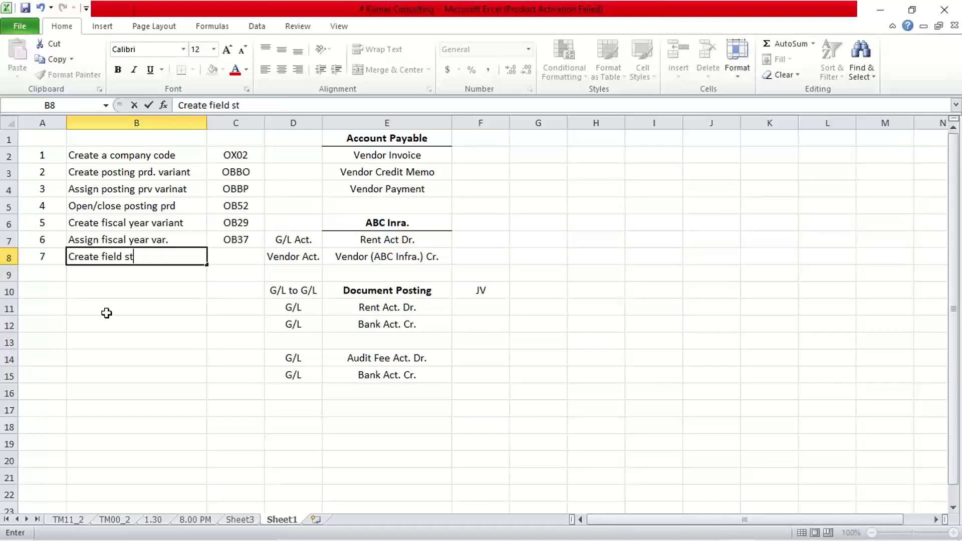
{"action": "type", "text": "atus variant"}
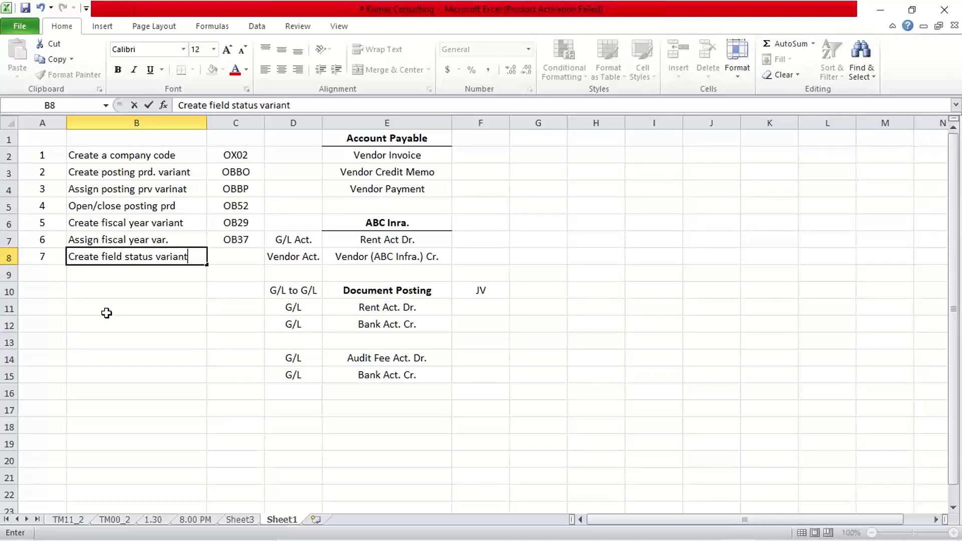
{"action": "key", "text": "Tab"}
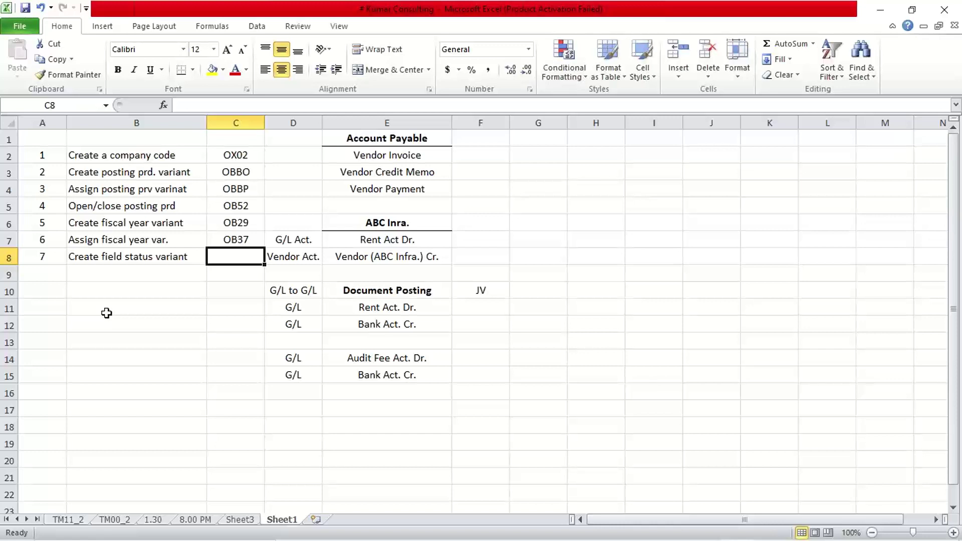
Enter the transaction code "OBC4" in cell C8 for the field status variant creation item
{"action": "type", "text": "O"}
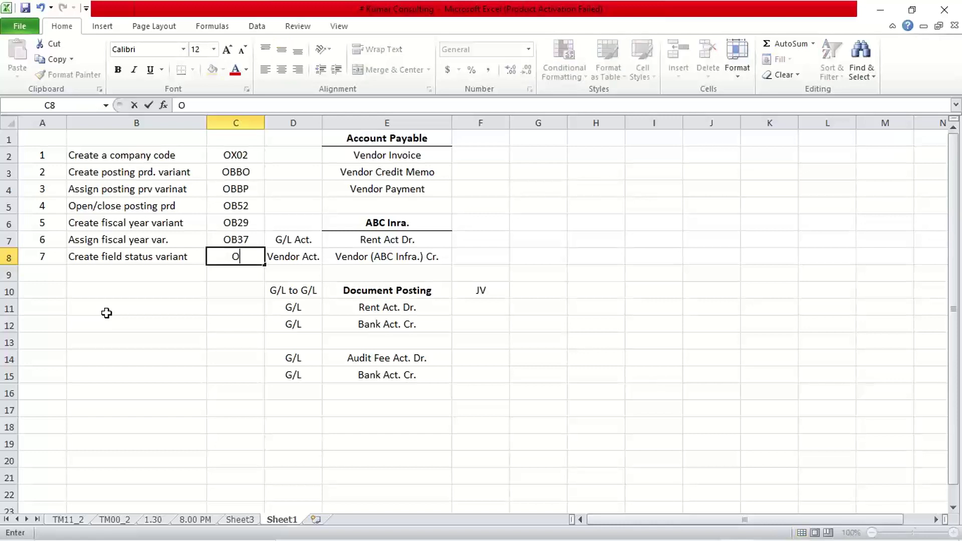
{"action": "type", "text": "BC4"}
{"action": "key", "text": "Return"}
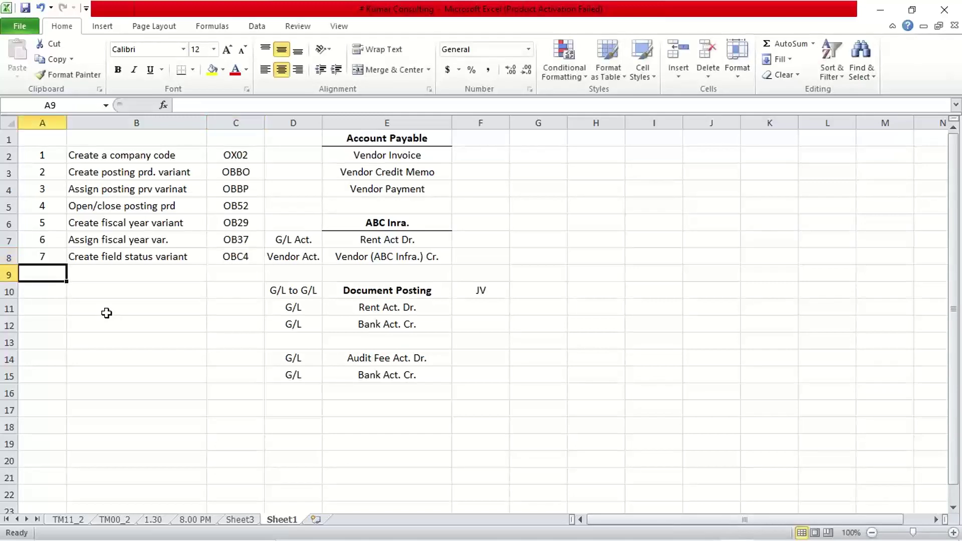
Enter the number 8 in cell A9 and the description "Assign FSV to CC" in B9
{"action": "type", "text": "8"}
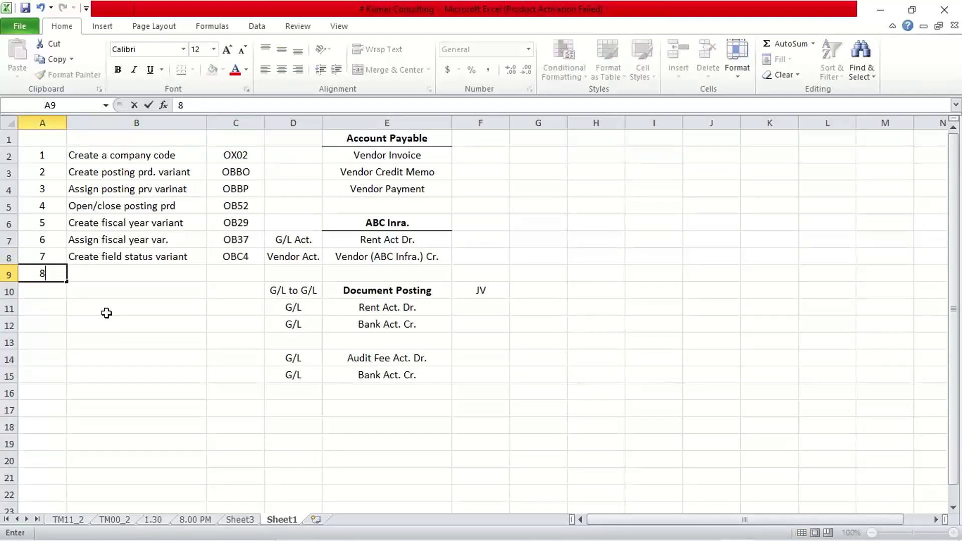
{"action": "key", "text": "Tab"}
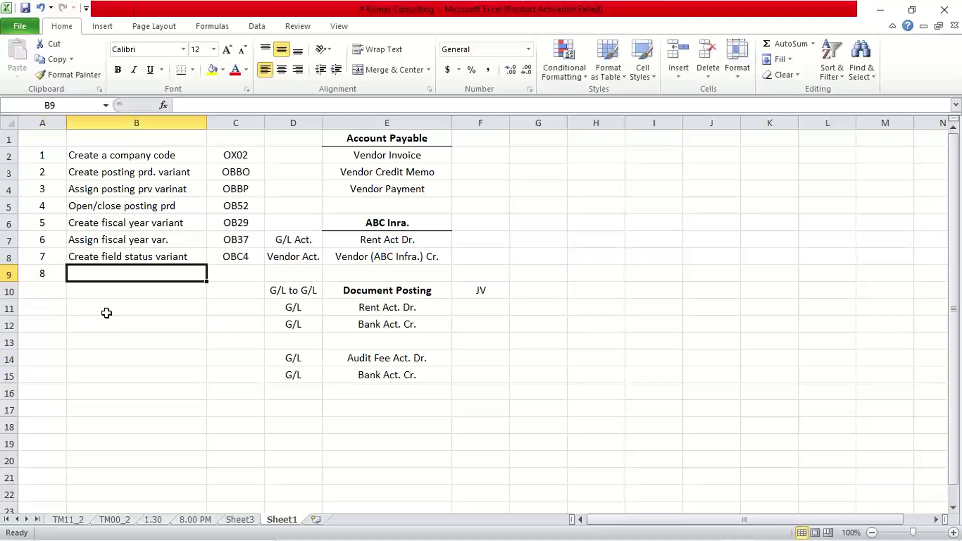
{"action": "type", "text": "Assign "}
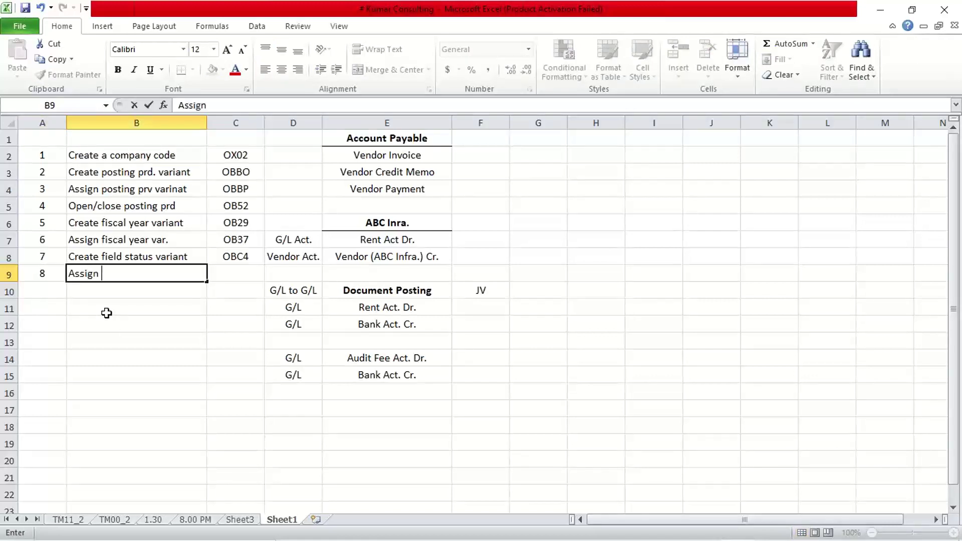
{"action": "type", "text": "FSV to cc"}
{"action": "key", "text": "BackSpace"}
{"action": "key", "text": "BackSpace"}
{"action": "type", "text": "CC"}
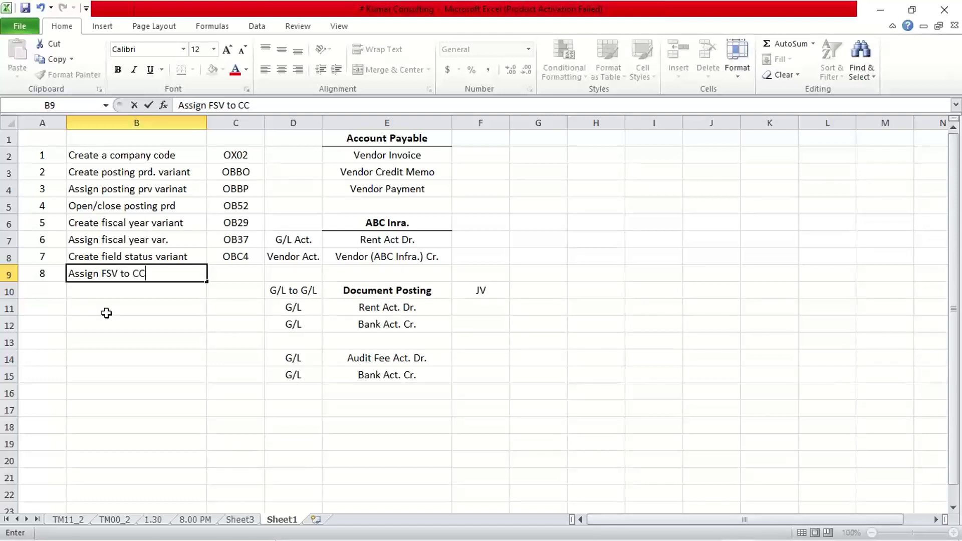
{"action": "key", "text": "Tab"}
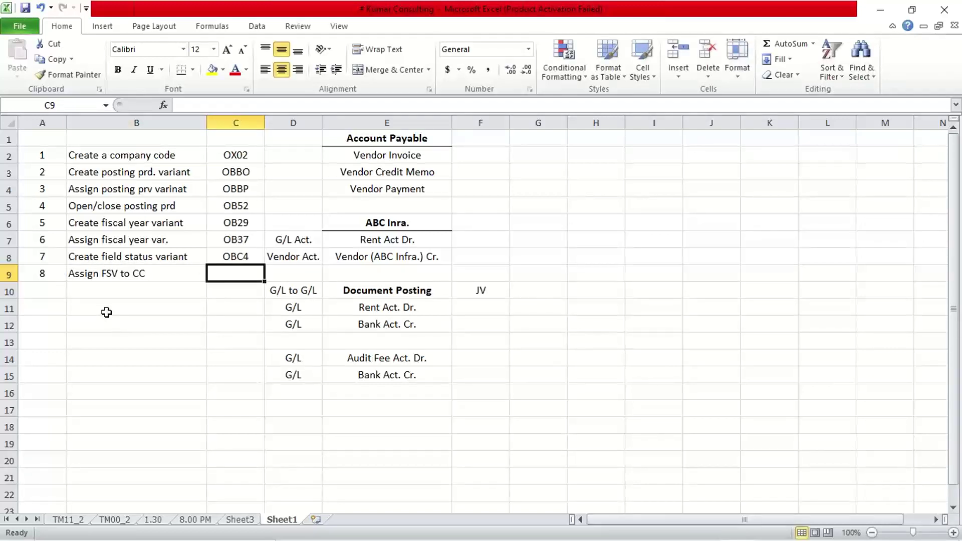
Reword the fiscal year variant assignment description in cell B7 as "Assign FYV to CC"
{"action": "left_click", "coordinate": [101, 240]}
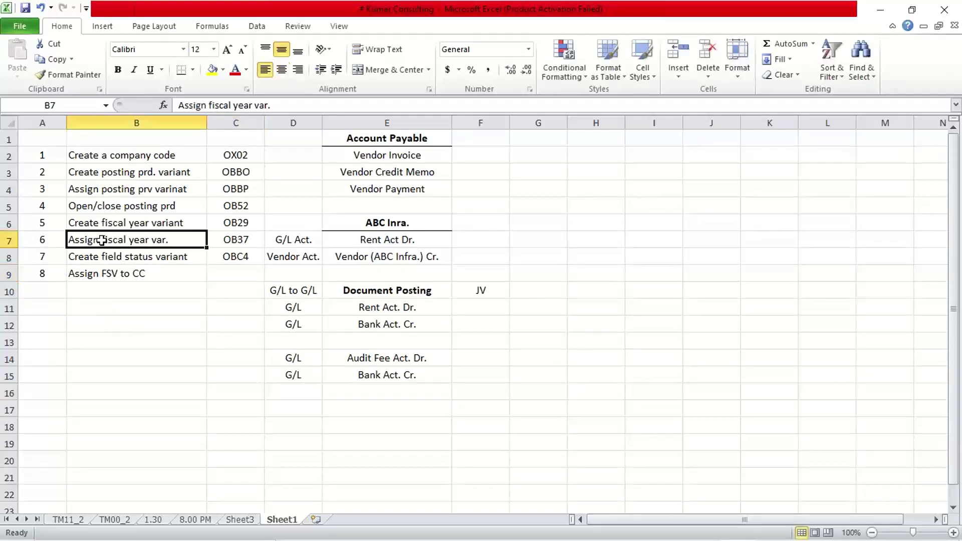
{"action": "double_click", "coordinate": [174, 239]}
{"action": "left_click_drag", "start_coordinate": [100, 240], "coordinate": [185, 326]}
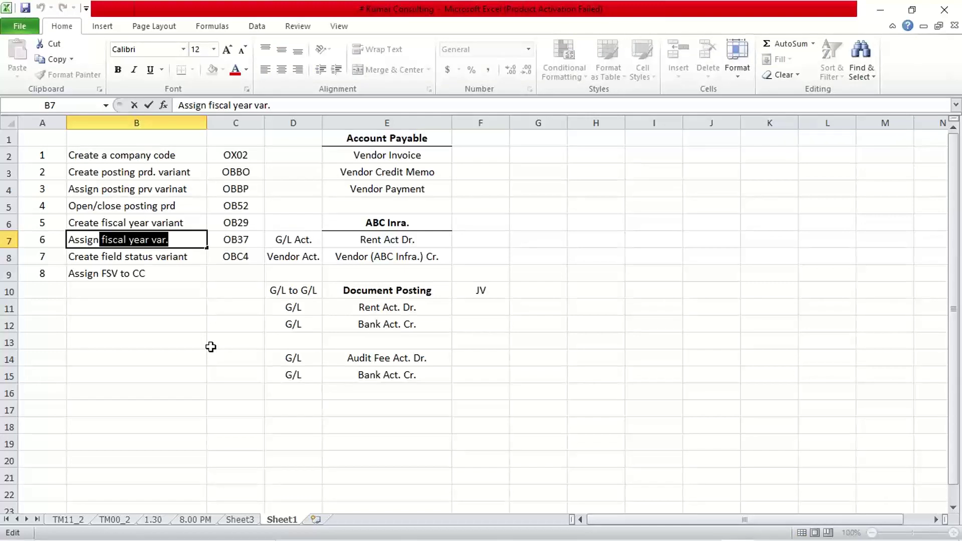
{"action": "key", "text": "Delete"}
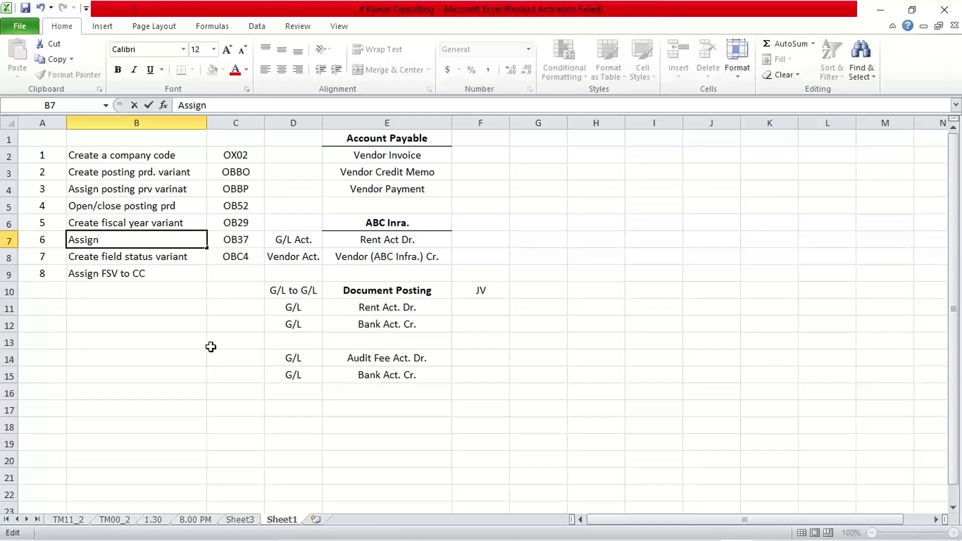
{"action": "type", "text": "FYV to CC"}
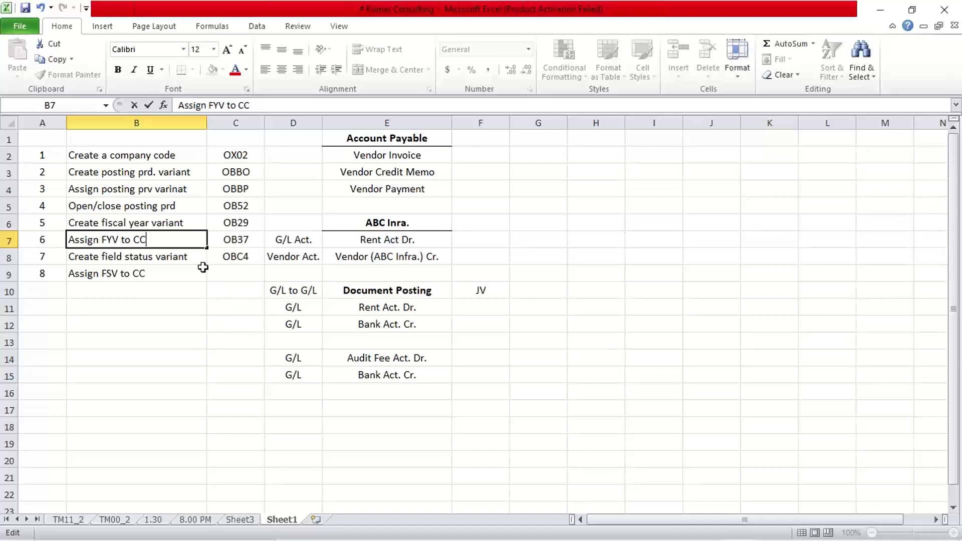
Reword the posting period variant assignment description in cell B4 as "Assign PPV to CC"
{"action": "left_click", "coordinate": [145, 195]}
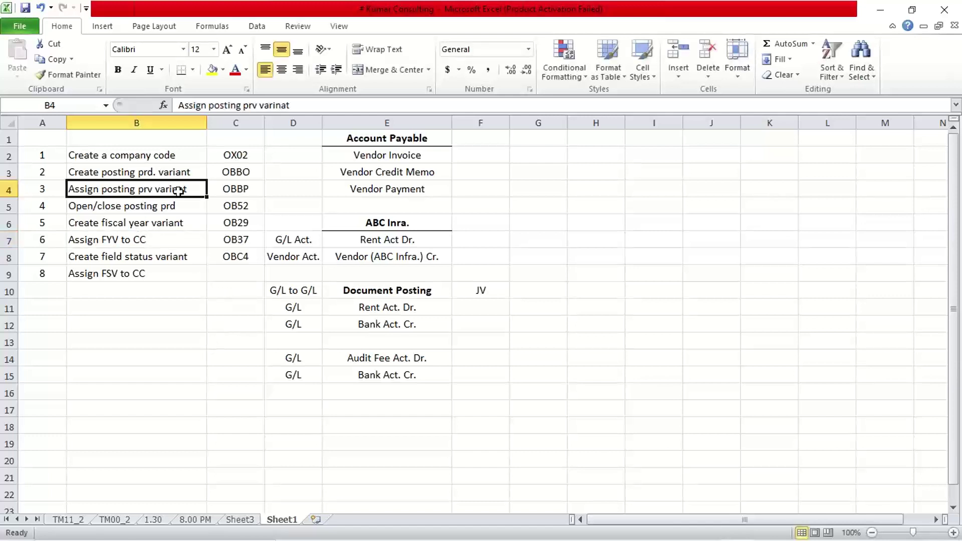
{"action": "double_click", "coordinate": [199, 189]}
{"action": "left_click_drag", "start_coordinate": [186, 189], "coordinate": [104, 189]}
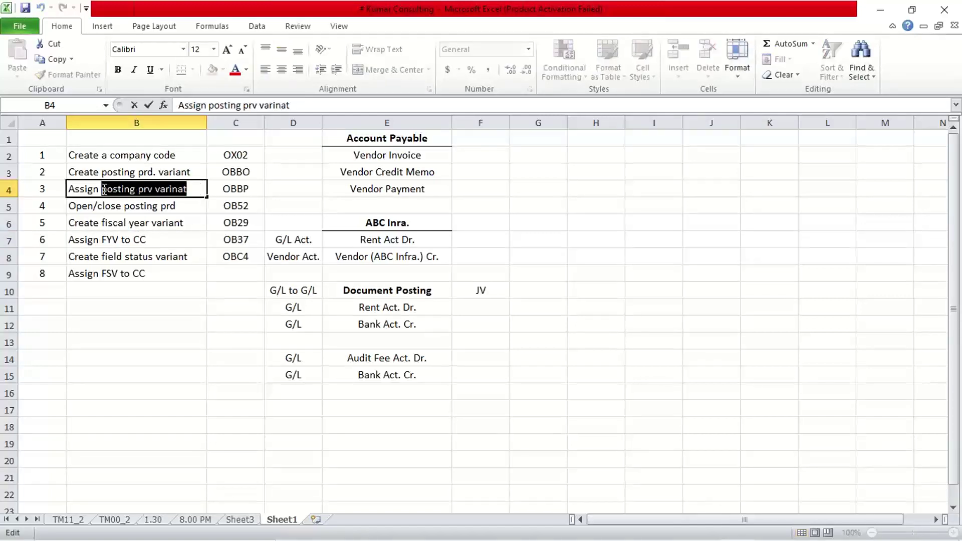
{"action": "type", "text": "PPV"}
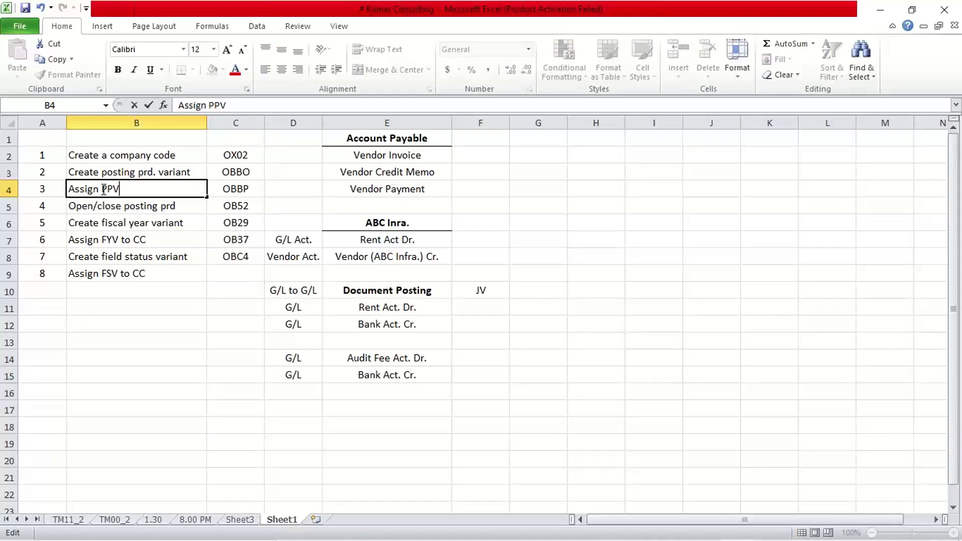
{"action": "type", "text": " to CC"}
{"action": "key", "text": "Return"}
{"action": "key", "text": "Down"}
{"action": "key", "text": "Down"}
{"action": "key", "text": "Down"}
{"action": "key", "text": "Down"}
{"action": "key", "text": "Down"}
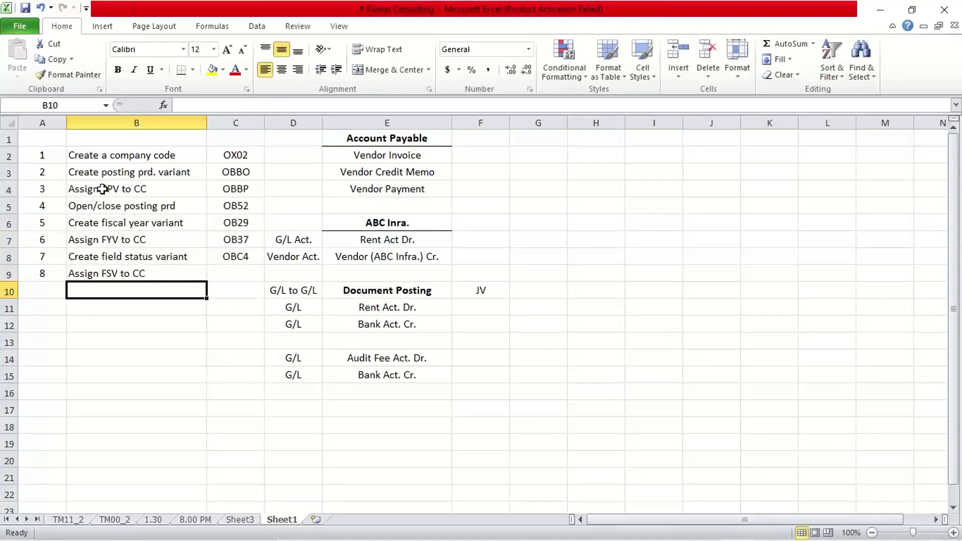
Enter the transaction code "OBC5" in cell C9 for the field status variant assignment item
{"action": "left_click", "coordinate": [227, 276]}
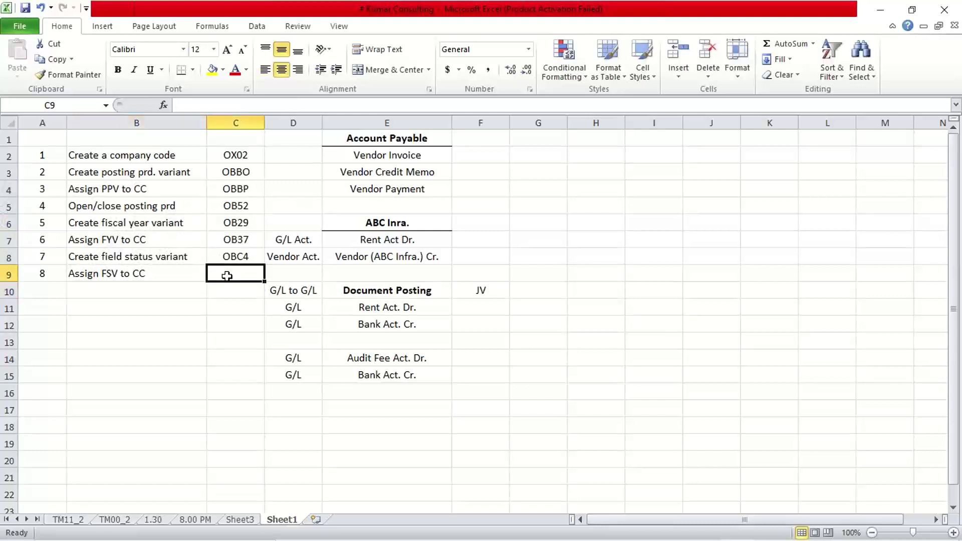
{"action": "type", "text": "OBC"}
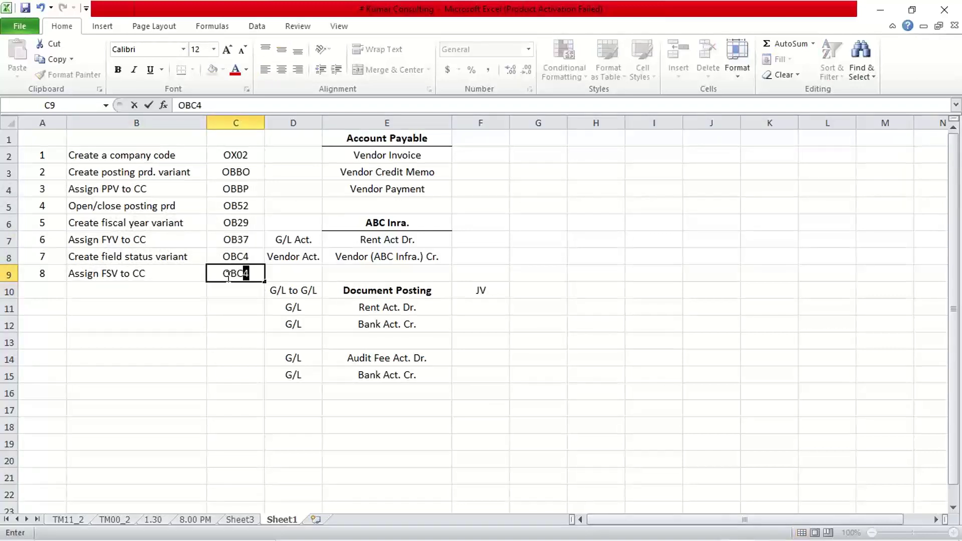
{"action": "type", "text": "5"}
{"action": "key", "text": "Return"}
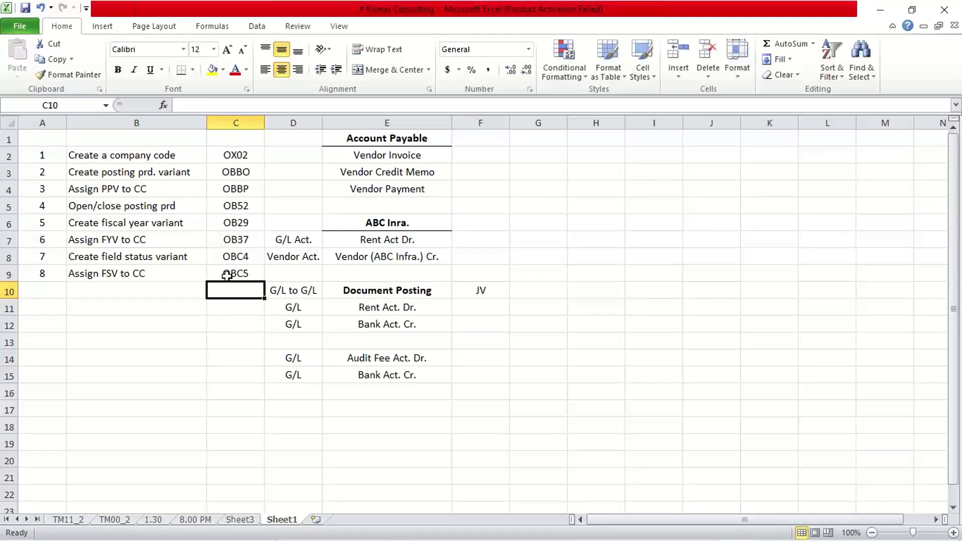
Enter the number 9 in cell A10 and the description "Create No. range" in B10
{"action": "left_click", "coordinate": [141, 311]}
{"action": "left_click", "coordinate": [39, 295]}
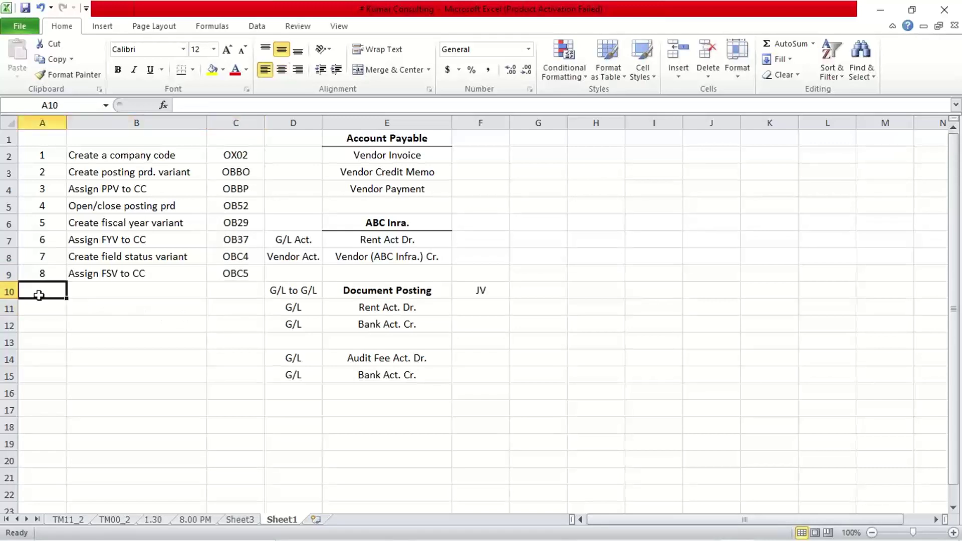
{"action": "type", "text": "9"}
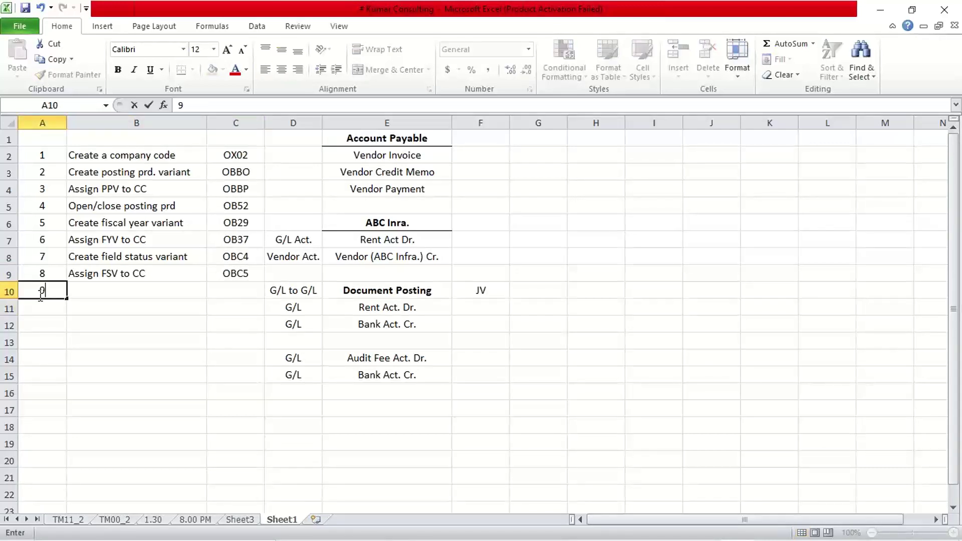
{"action": "key", "text": "Tab"}
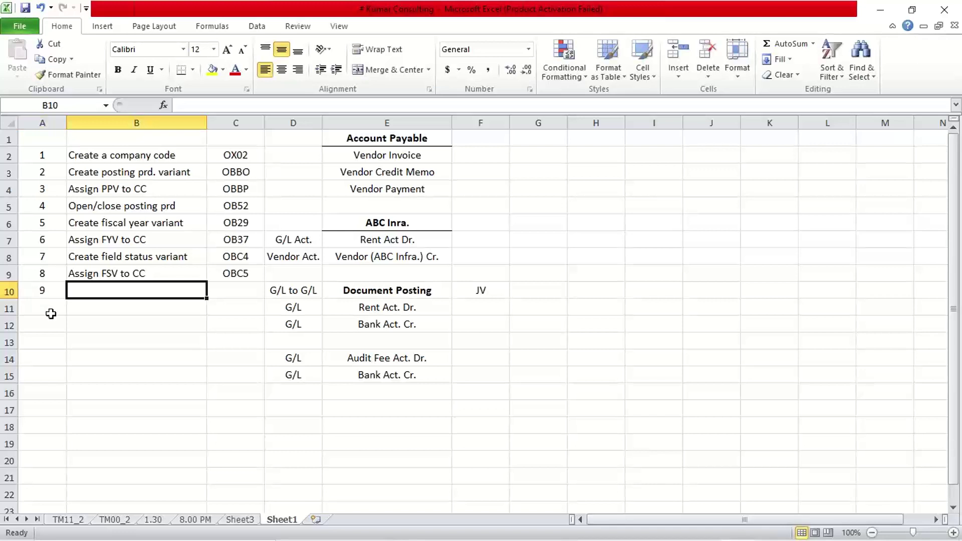
{"action": "left_click", "coordinate": [78, 371]}
{"action": "left_click", "coordinate": [100, 283]}
{"action": "type", "text": "Creae"}
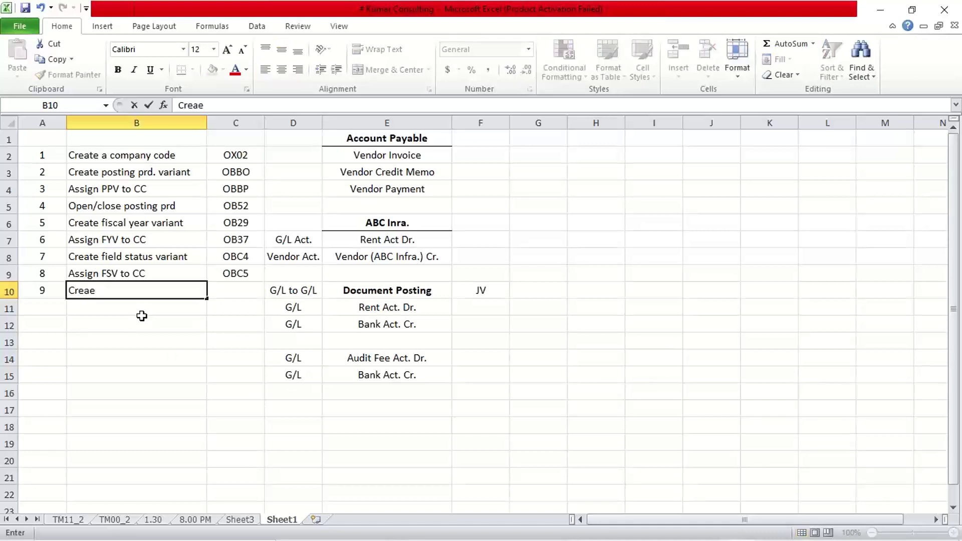
{"action": "key", "text": "BackSpace"}
{"action": "type", "text": "te No. range"}
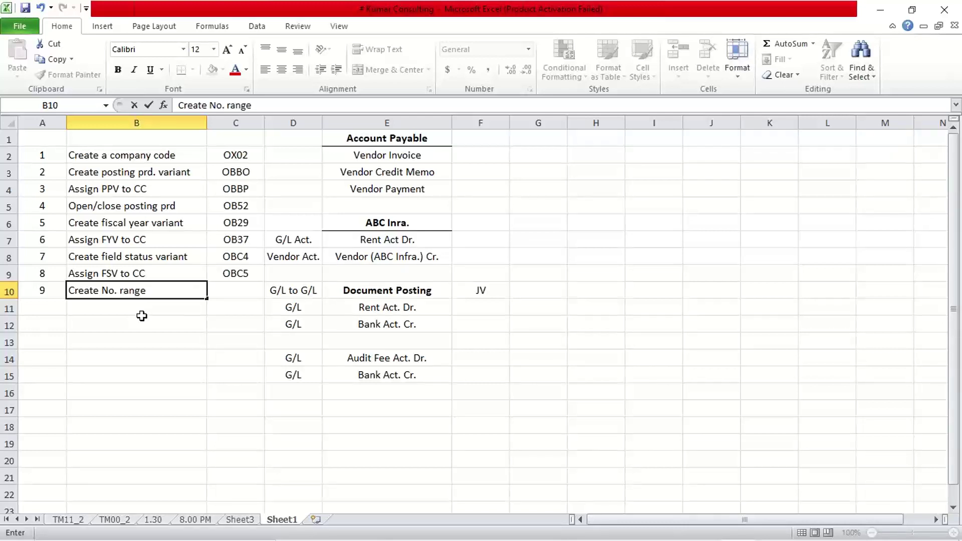
{"action": "key", "text": "Tab"}
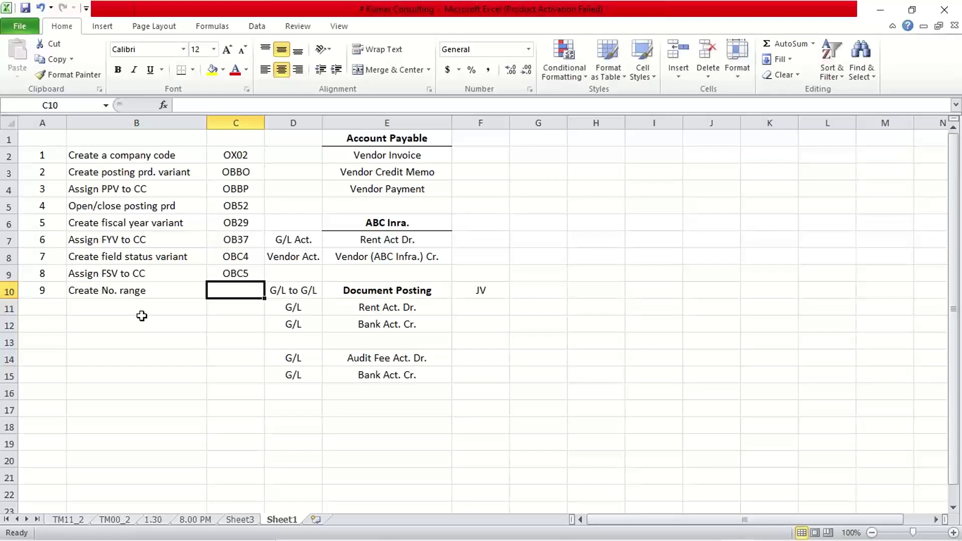
Enter the transaction code "FBN1" in cell C10 for the number range item
{"action": "type", "text": "FB"}
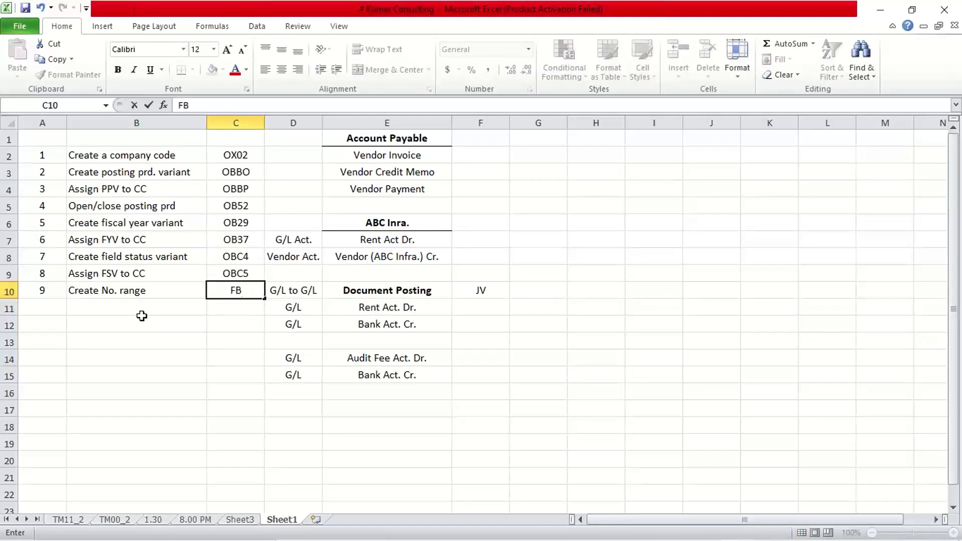
{"action": "type", "text": "N1"}
{"action": "left_click", "coordinate": [142, 316]}
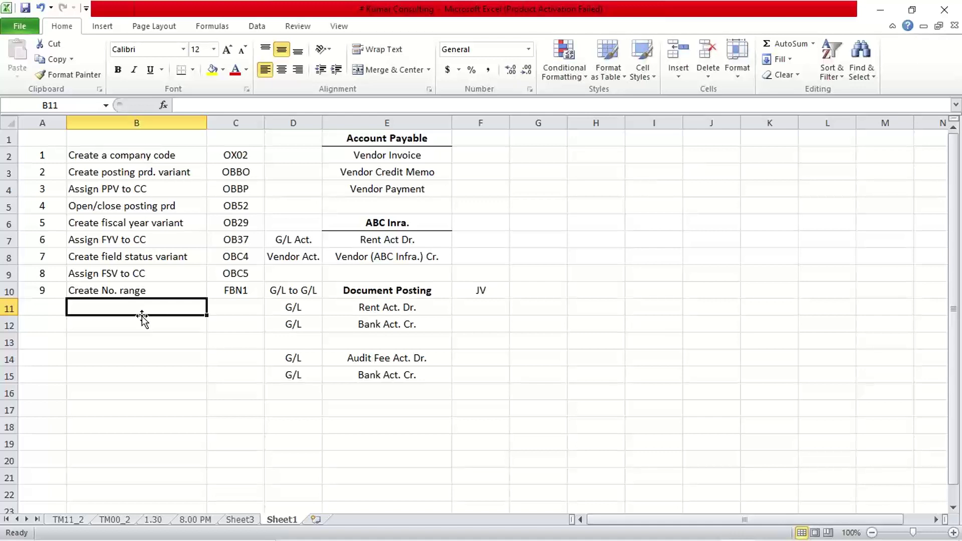
{"action": "left_click", "coordinate": [85, 400]}
{"action": "left_click", "coordinate": [129, 292]}
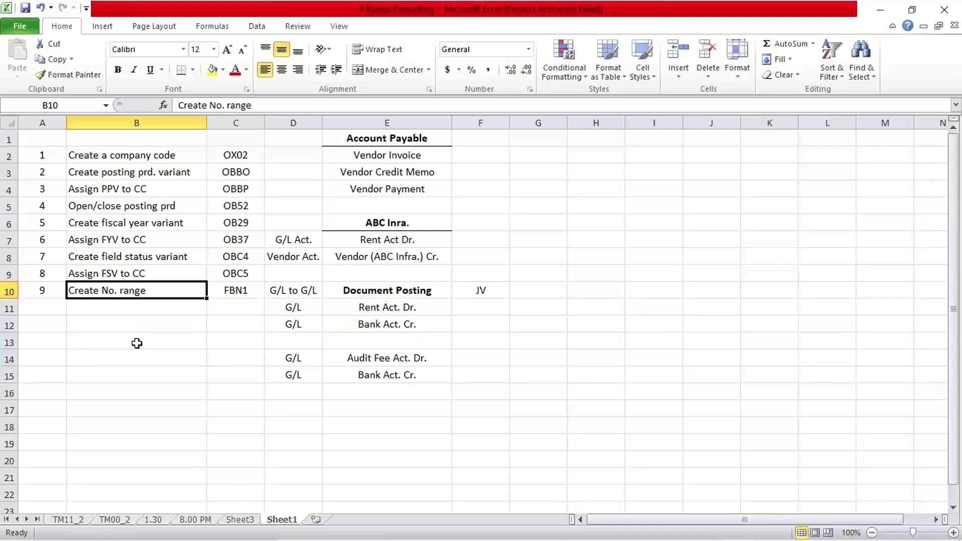
Enter the number 10 in cell A11 and the description "Tolerance group (Employee)" in B11
{"action": "key", "text": "Down"}
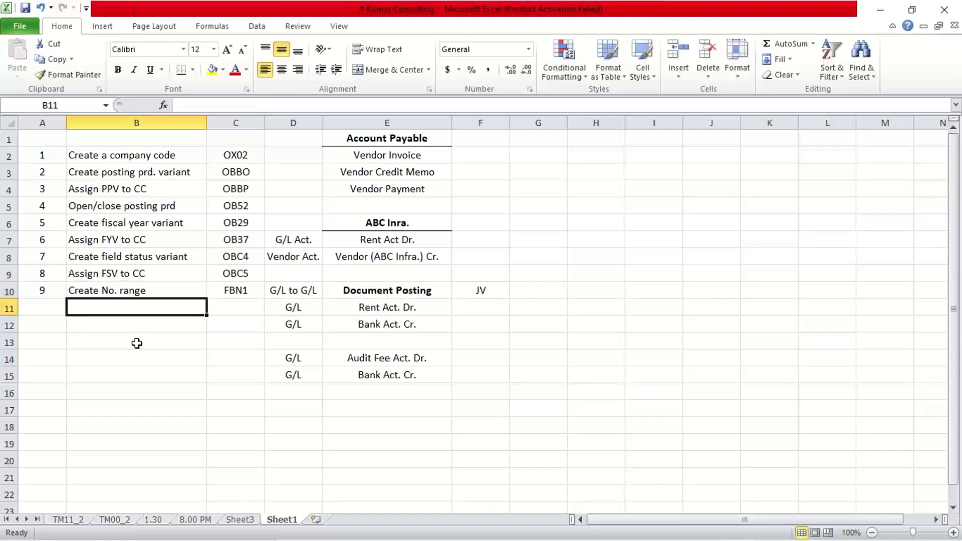
{"action": "key", "text": "Left"}
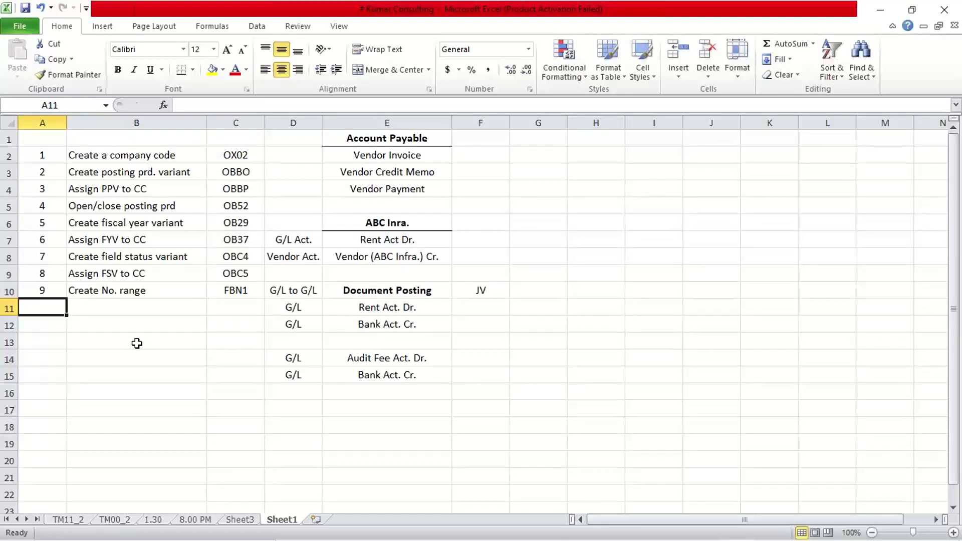
{"action": "type", "text": "10."}
{"action": "key", "text": "Tab"}
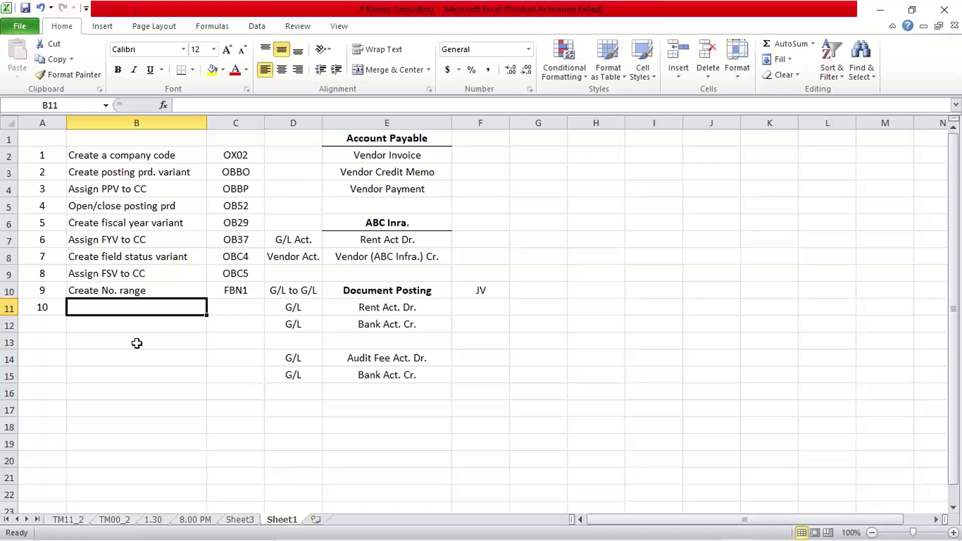
{"action": "type", "text": "Tolerance"}
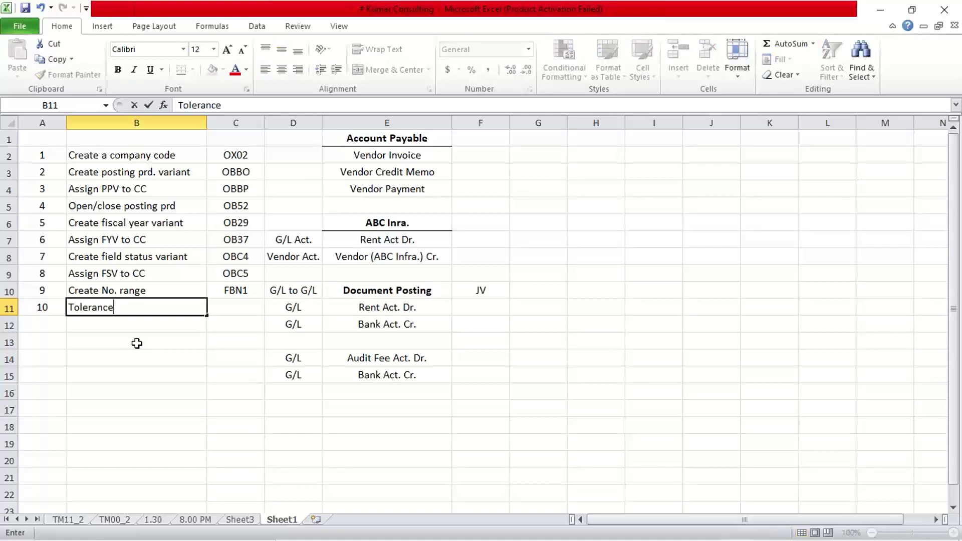
{"action": "type", "text": " group (Empl"}
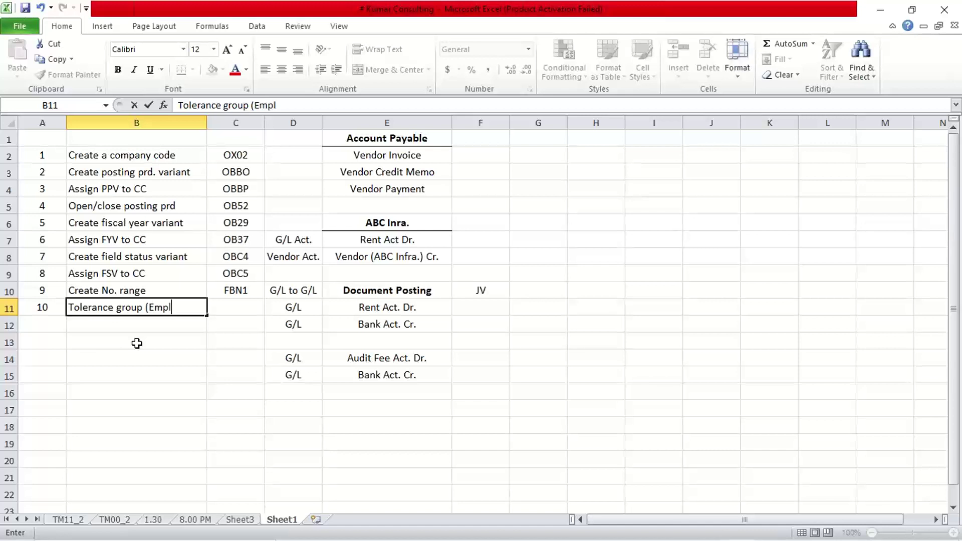
{"action": "type", "text": "oyee)"}
{"action": "key", "text": "Tab"}
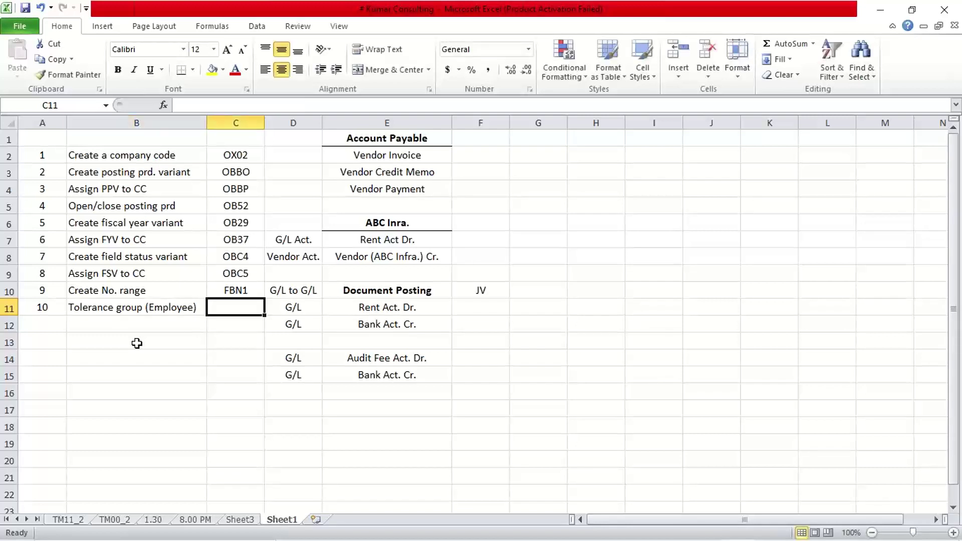
Enter the transaction code "OBA4" in cell C11 for the employee tolerance group item
{"action": "type", "text": "OB"}
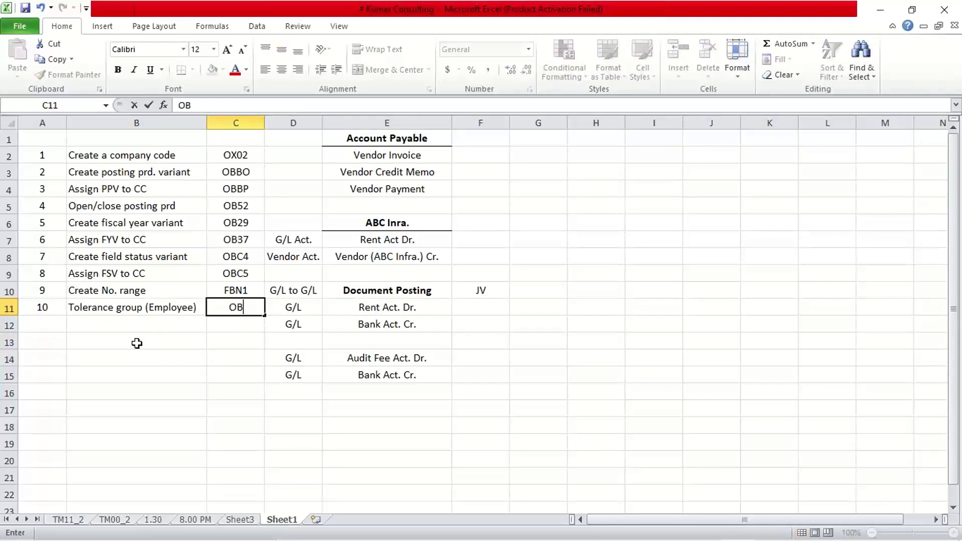
{"action": "type", "text": "A4"}
{"action": "key", "text": "Return"}
Enter the number 11 in cell A12 and copy the tolerance group description from B11 down into B12
{"action": "type", "text": "11"}
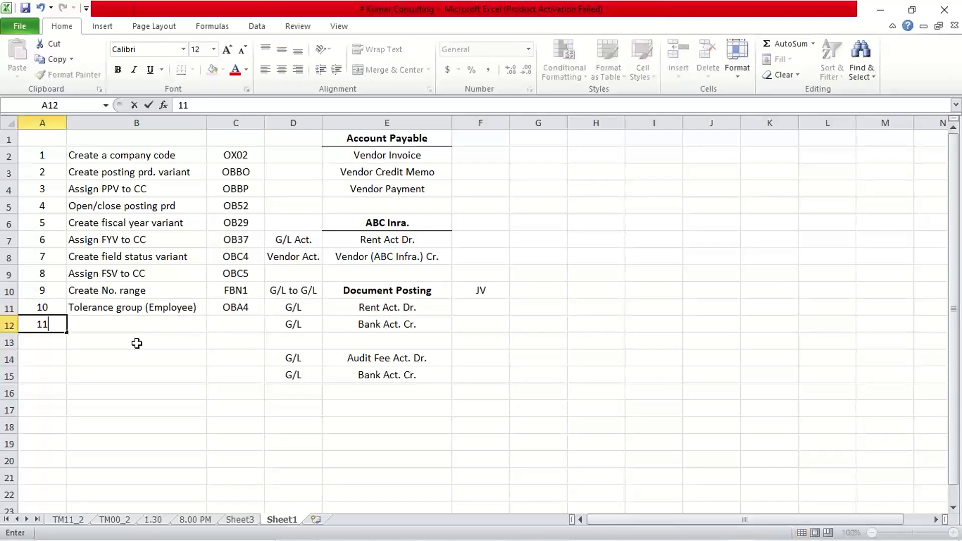
{"action": "key", "text": "Tab"}
{"action": "key", "text": "ctrl+d"}
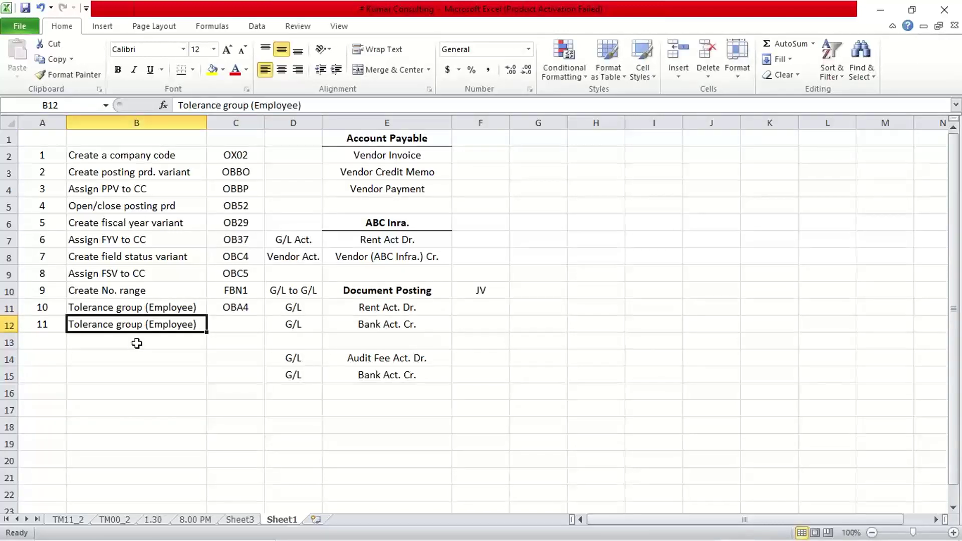
Reword the copied description in cell B12 as "Tolerance group (G/L)"
{"action": "key", "text": "F2"}
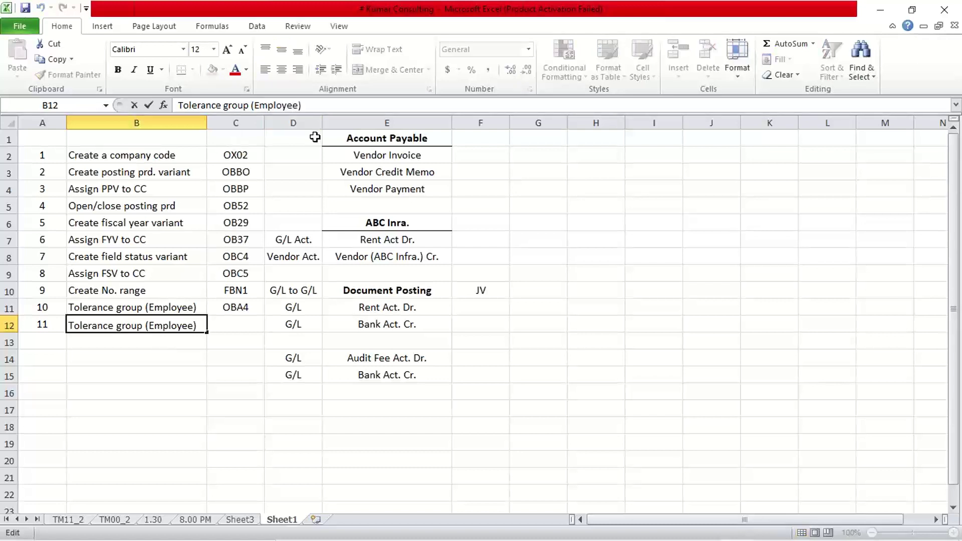
{"action": "key", "text": "BackSpace"}
{"action": "key", "text": "BackSpace"}
{"action": "key", "text": "BackSpace"}
{"action": "key", "text": "BackSpace"}
{"action": "key", "text": "BackSpace"}
{"action": "key", "text": "BackSpace"}
{"action": "key", "text": "BackSpace"}
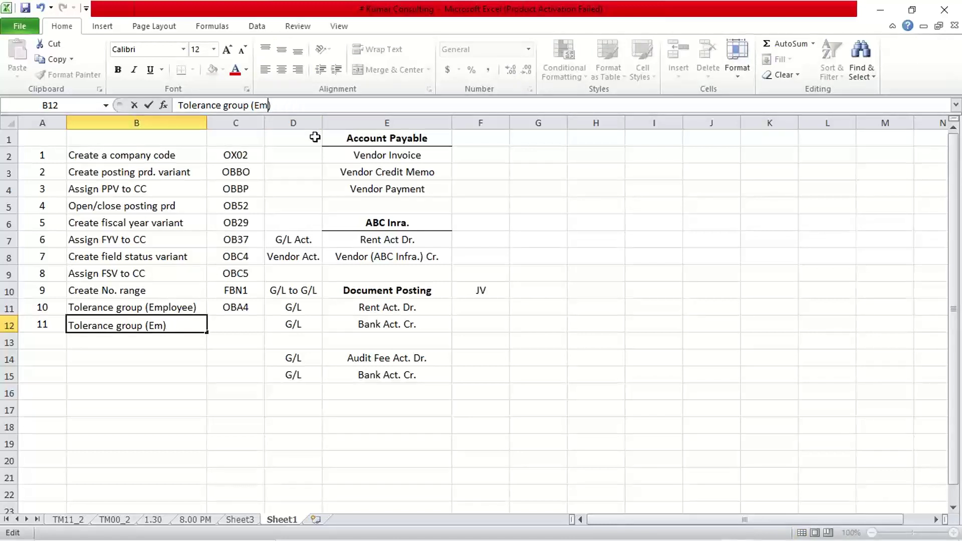
{"action": "key", "text": "BackSpace"}
{"action": "type", "text": "g"}
{"action": "key", "text": "BackSpace"}
{"action": "type", "text": "G/L"}
{"action": "key", "text": "Tab"}
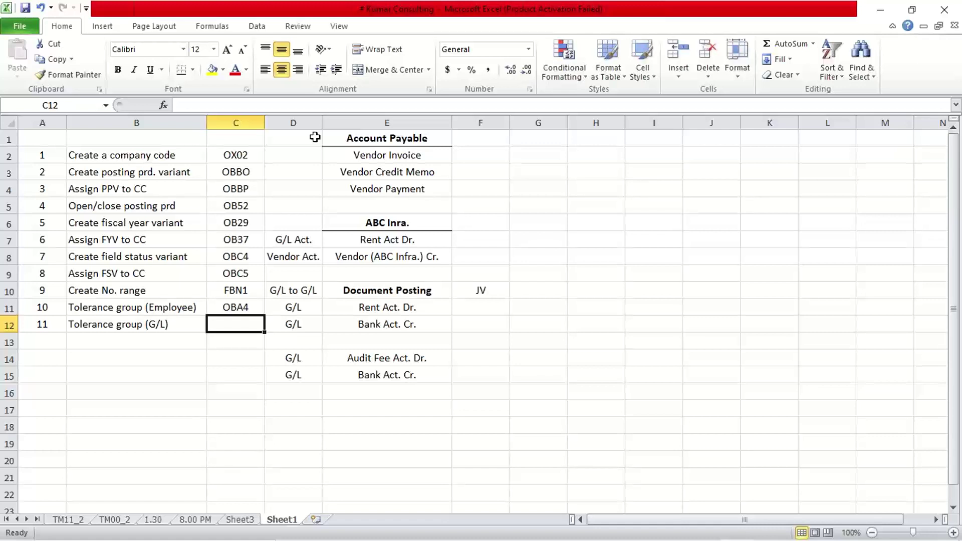
Enter the transaction code "OBA0" in cell C12 for the G/L tolerance group item
{"action": "type", "text": "O"}
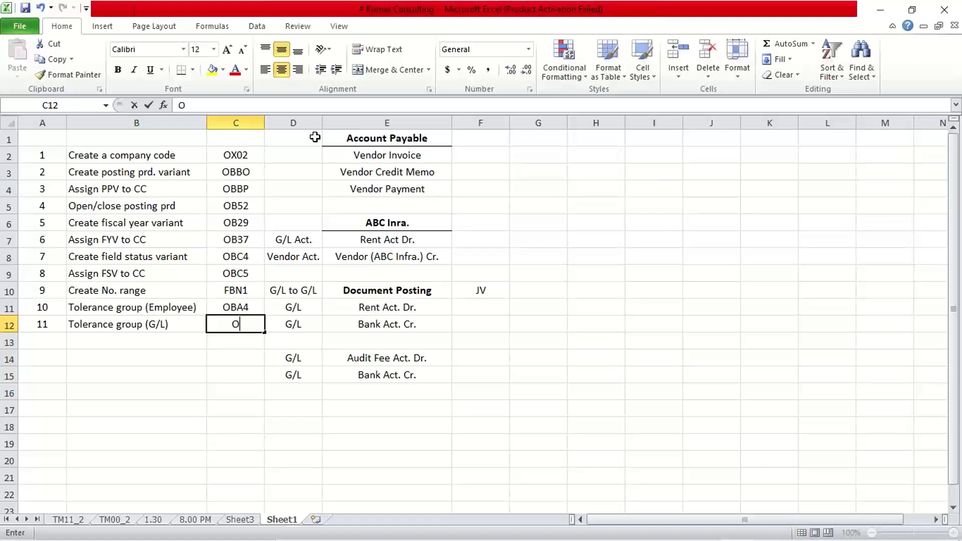
{"action": "type", "text": "BA0"}
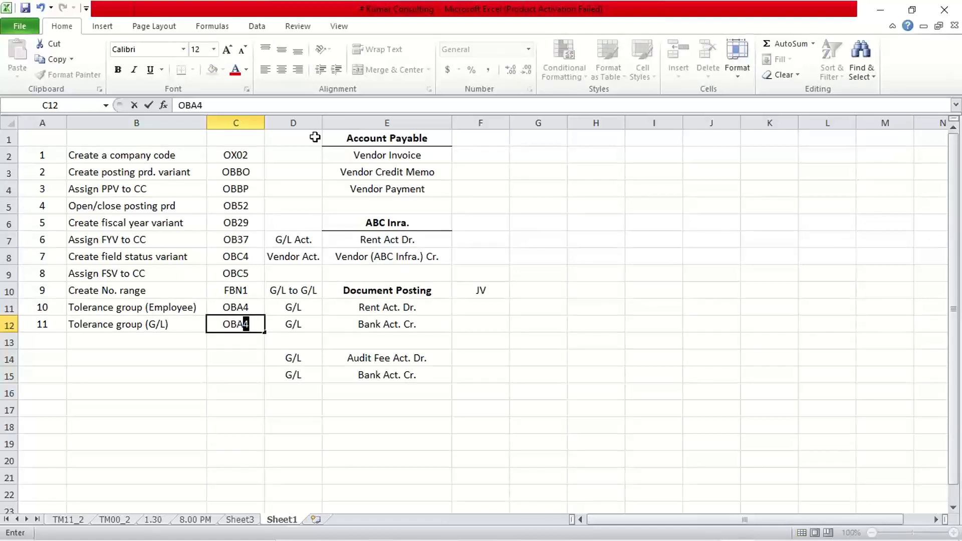
{"action": "key", "text": "Return"}
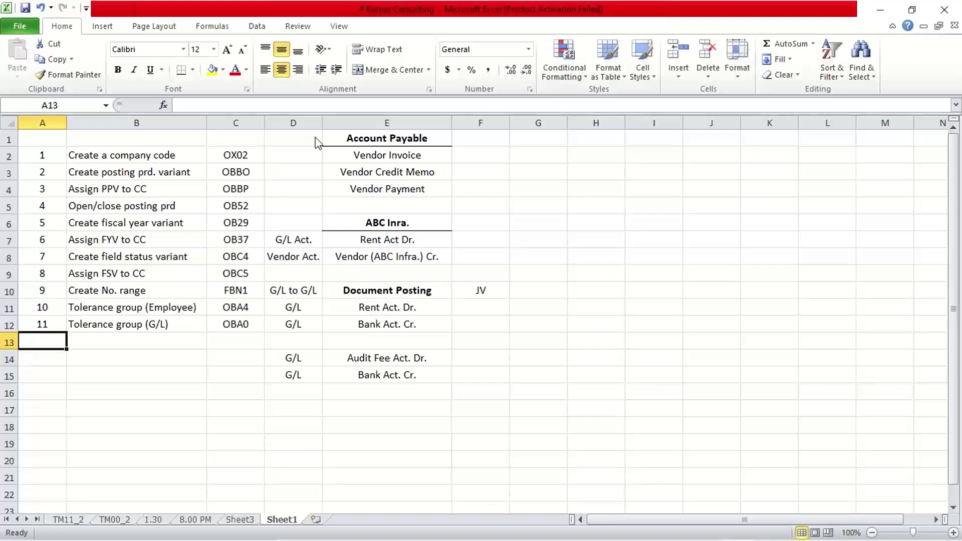
Review the numbered configuration steps and their transaction codes in cells A2:C12
{"action": "left_click", "coordinate": [167, 176]}
{"action": "key", "text": "Down"}
{"action": "key", "text": "Down"}
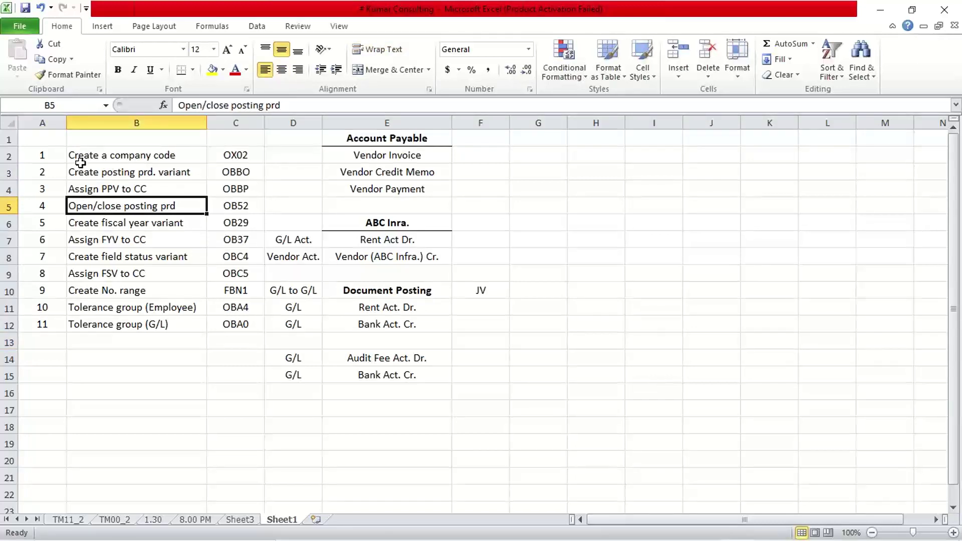
{"action": "left_click_drag", "start_coordinate": [50, 157], "coordinate": [239, 156]}
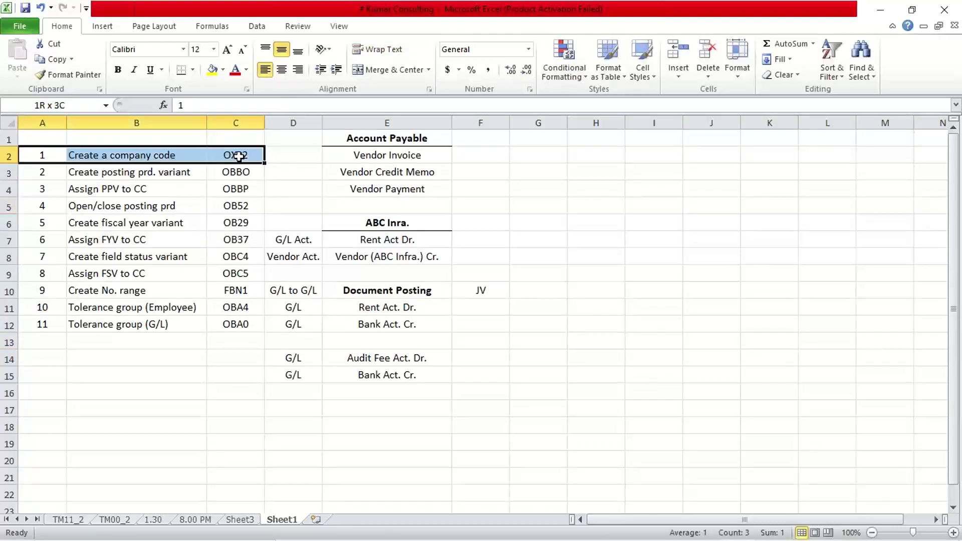
{"action": "left_click_drag", "start_coordinate": [48, 175], "coordinate": [226, 324]}
{"action": "left_click", "coordinate": [147, 379]}
{"action": "left_click", "coordinate": [58, 336]}
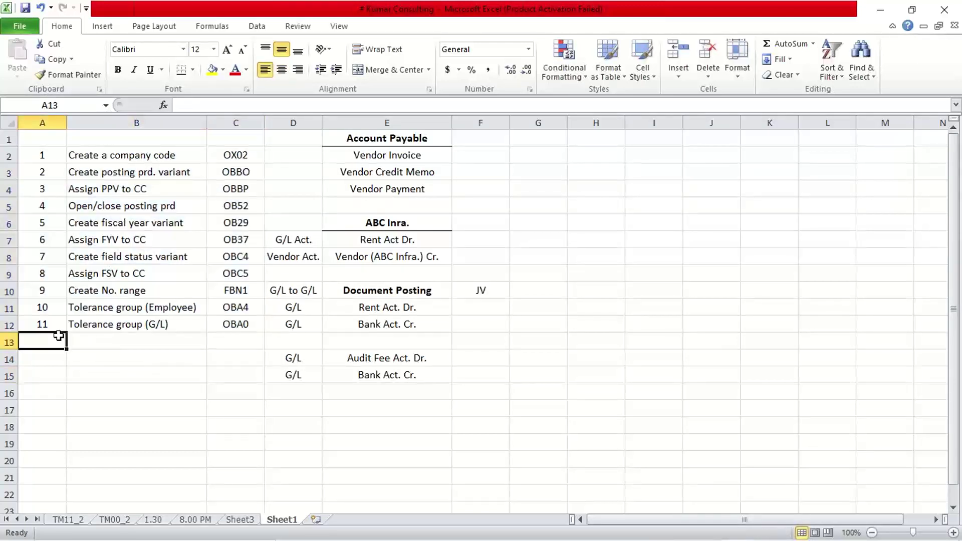
{"action": "left_click", "coordinate": [235, 337]}
{"action": "left_click", "coordinate": [54, 338]}
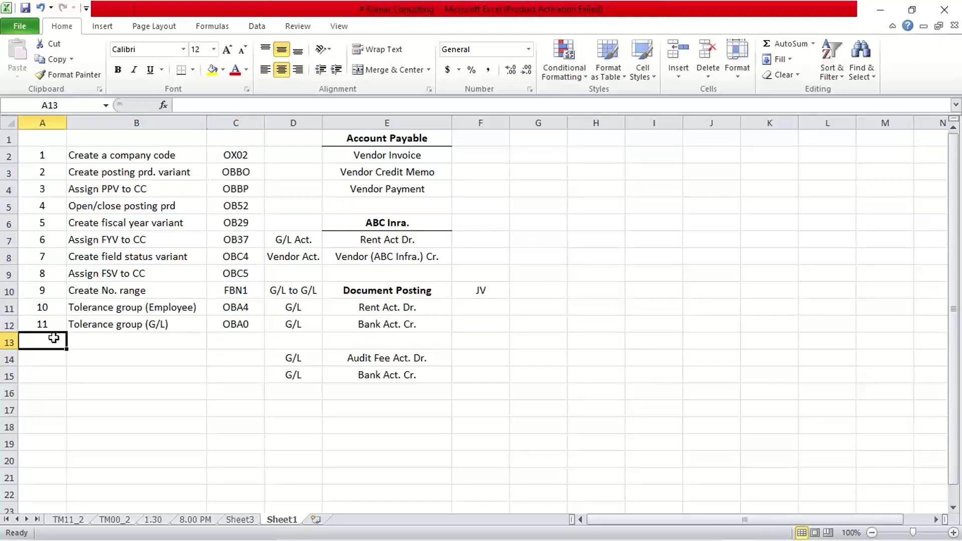
{"action": "left_click", "coordinate": [102, 337]}
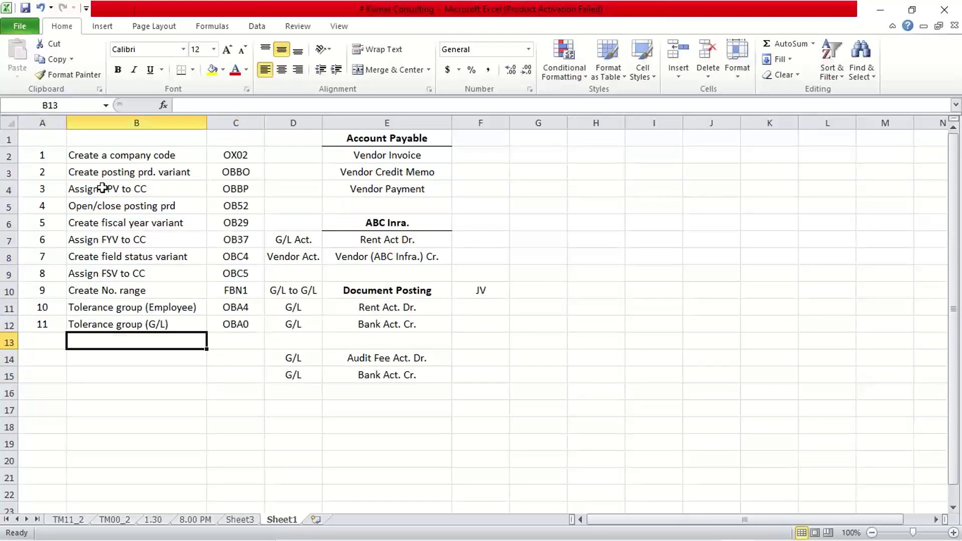
{"action": "left_click_drag", "start_coordinate": [47, 155], "coordinate": [242, 325]}
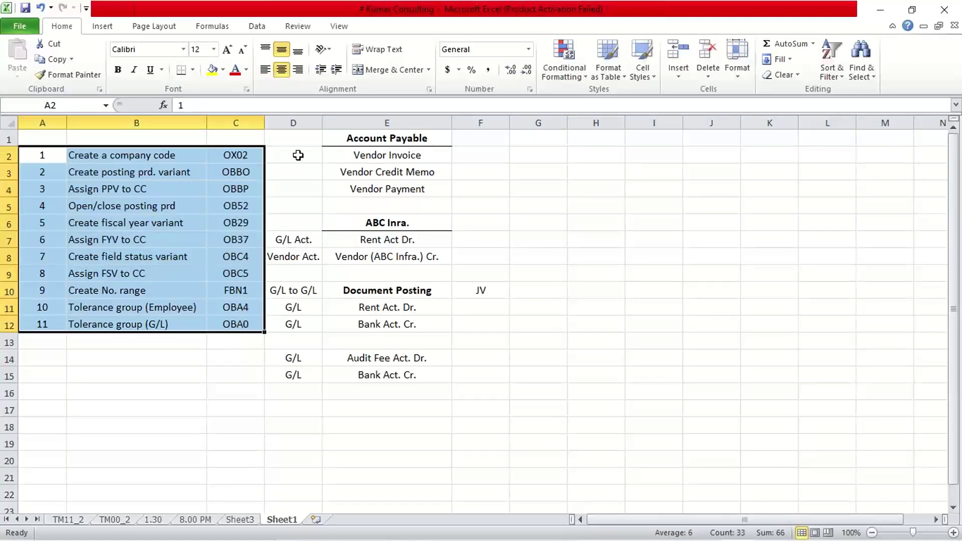
Insert a blank column before column D to separate the configuration list from the posting examples
{"action": "left_click", "coordinate": [283, 122]}
{"action": "right_click", "coordinate": [284, 122]}
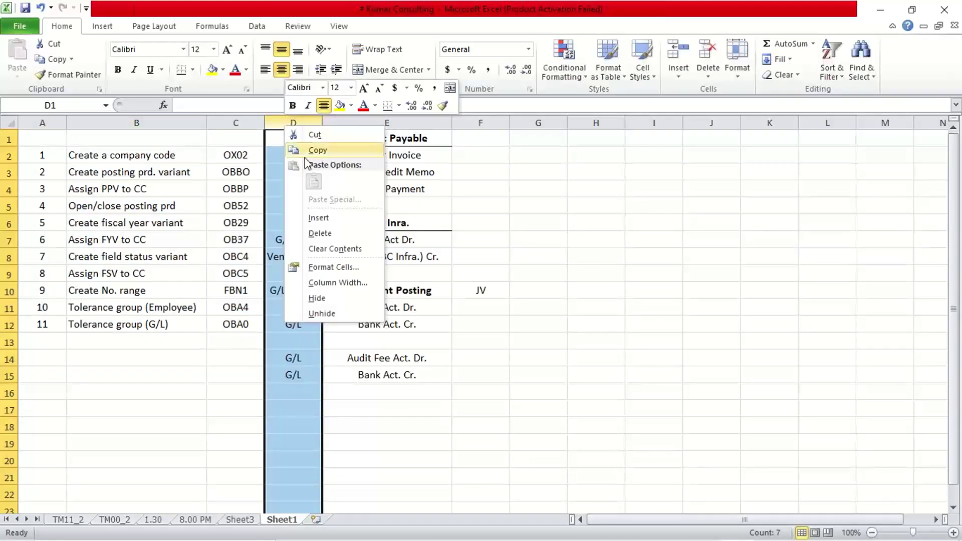
{"action": "left_click", "coordinate": [319, 219]}
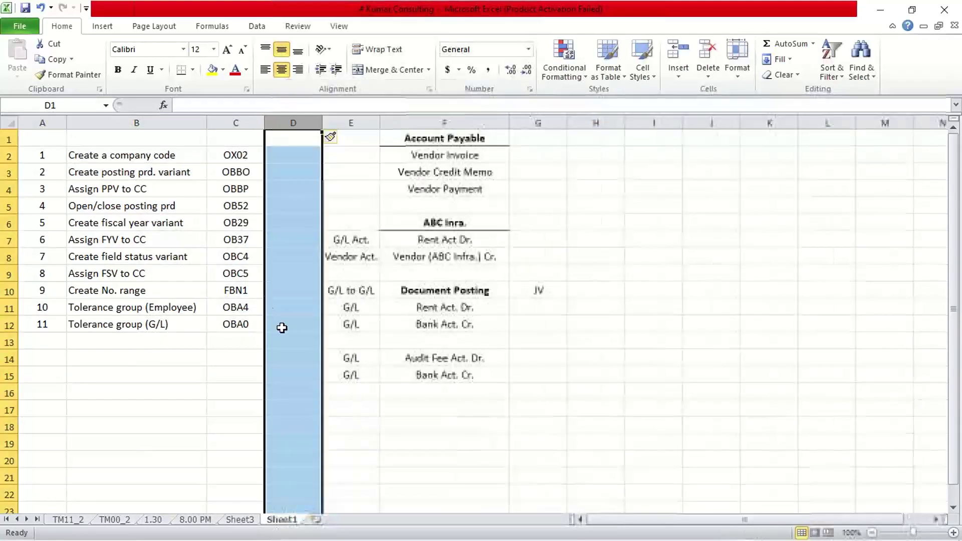
Go over the full configuration list in A2:C12 again, including the transaction codes in column C
{"action": "left_click", "coordinate": [279, 326]}
{"action": "left_click_drag", "start_coordinate": [282, 150], "coordinate": [284, 324]}
{"action": "left_click_drag", "start_coordinate": [40, 155], "coordinate": [231, 325]}
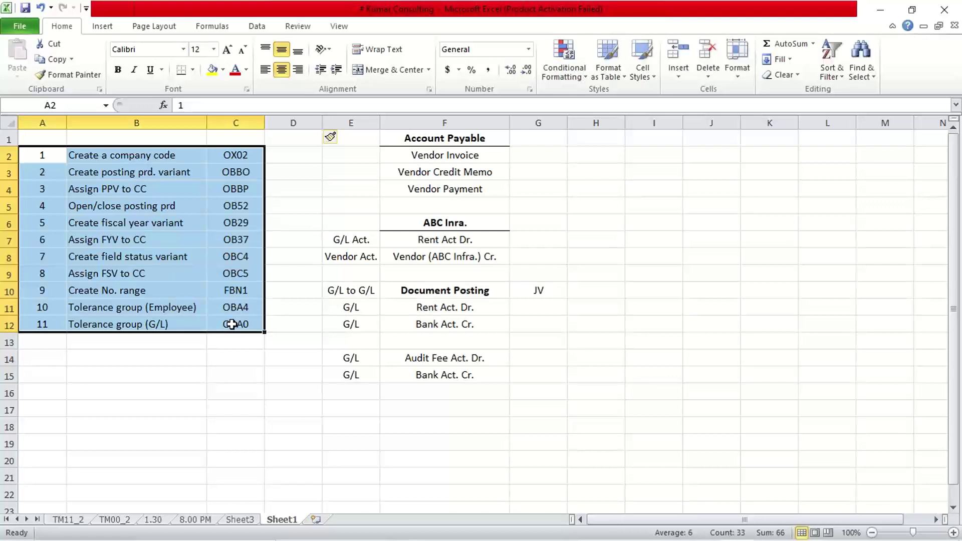
{"action": "left_click_drag", "start_coordinate": [208, 406], "coordinate": [191, 404]}
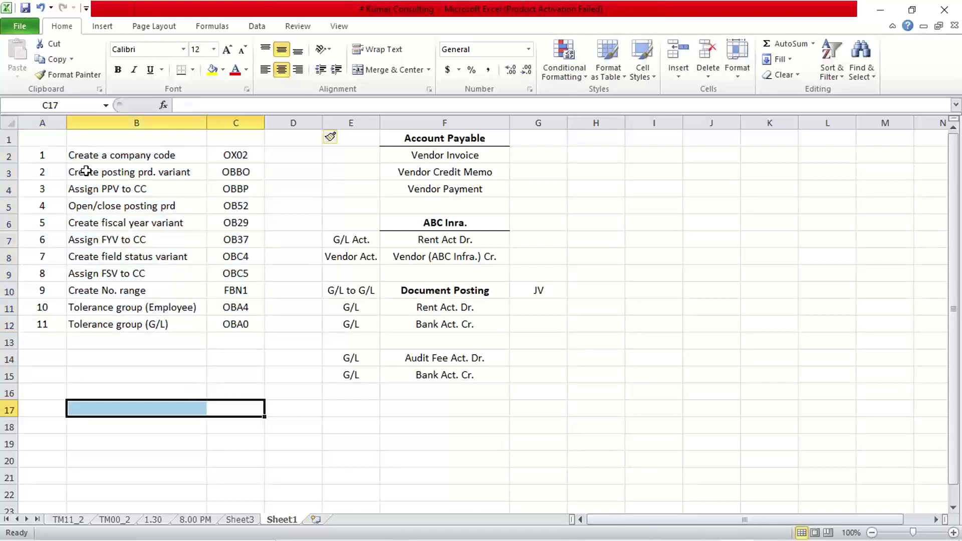
{"action": "left_click_drag", "start_coordinate": [34, 152], "coordinate": [236, 328]}
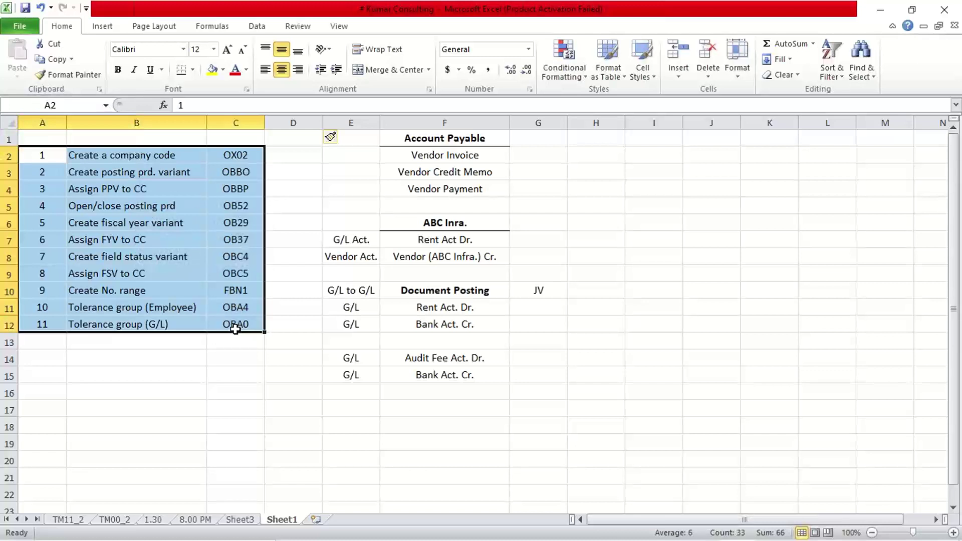
{"action": "left_click_drag", "start_coordinate": [236, 155], "coordinate": [239, 329]}
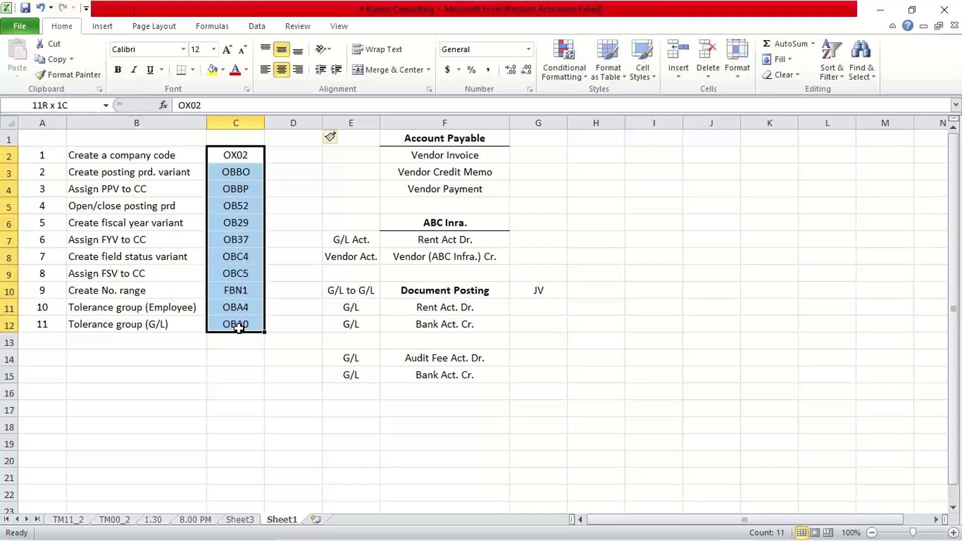
{"action": "left_click_drag", "start_coordinate": [50, 157], "coordinate": [244, 321]}
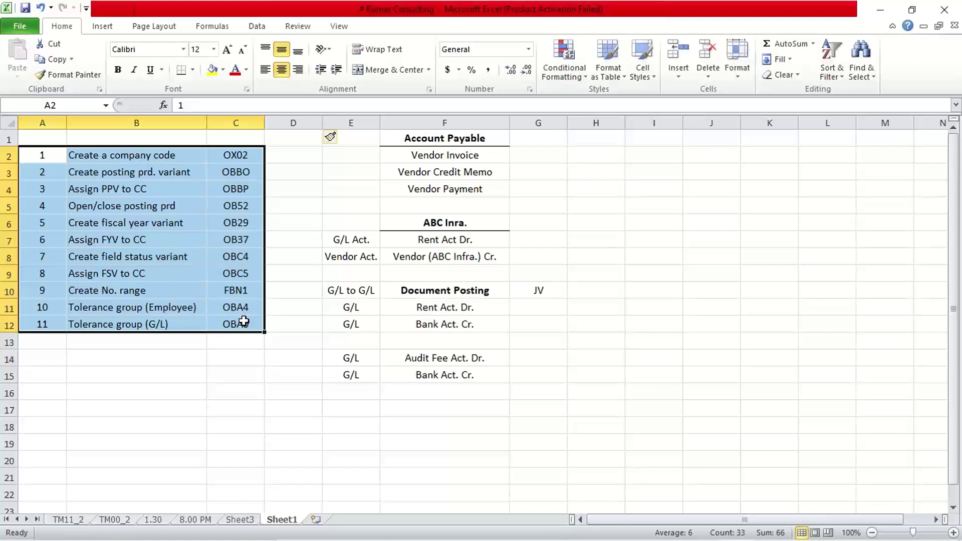
{"action": "left_click", "coordinate": [175, 366]}
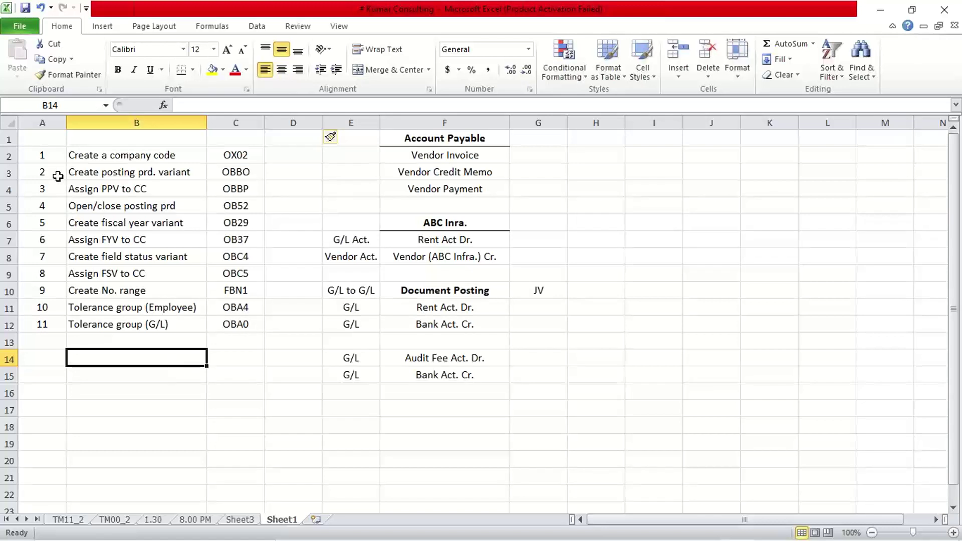
{"action": "left_click_drag", "start_coordinate": [50, 156], "coordinate": [213, 323]}
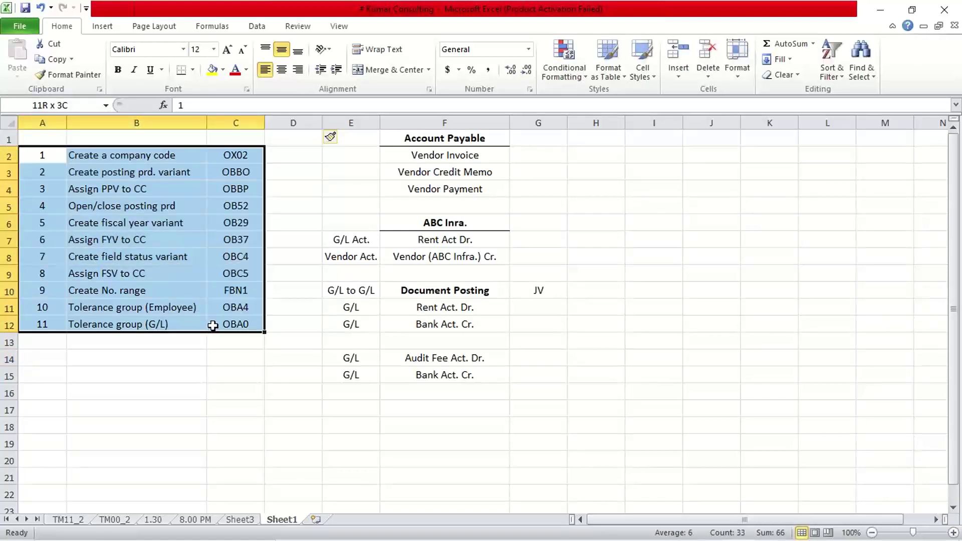
{"action": "left_click", "coordinate": [155, 357]}
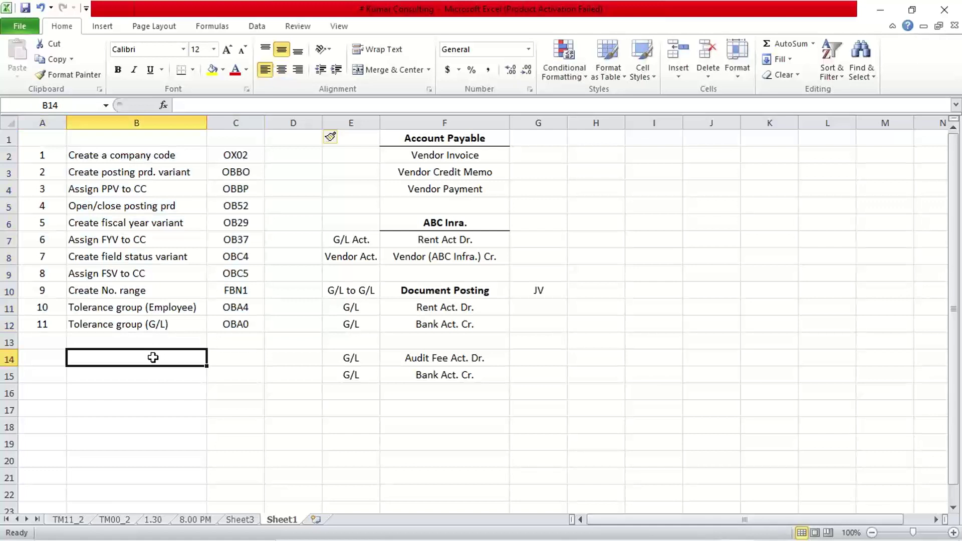
{"action": "left_click", "coordinate": [56, 340]}
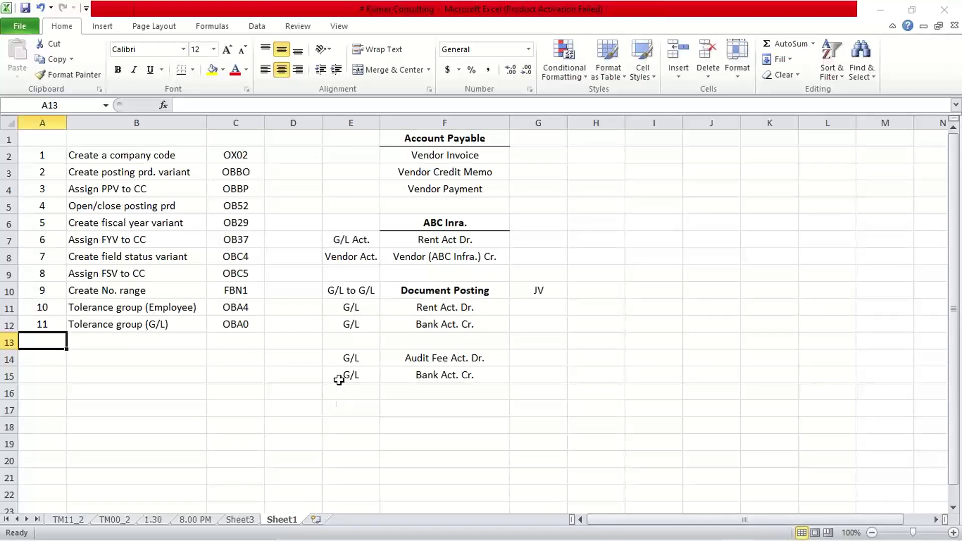
{"action": "left_click", "coordinate": [168, 355]}
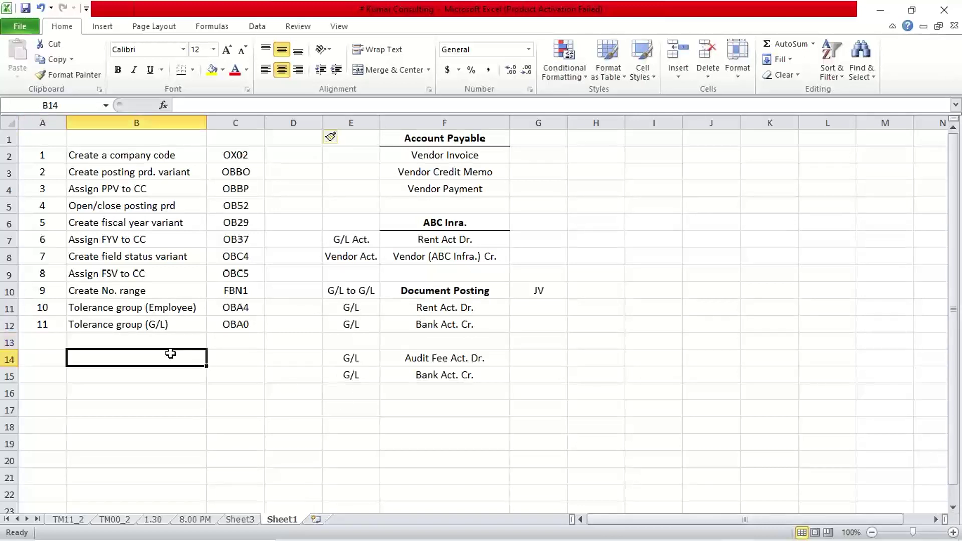
{"action": "left_click", "coordinate": [56, 341]}
{"action": "left_click", "coordinate": [162, 342]}
{"action": "left_click", "coordinate": [222, 345]}
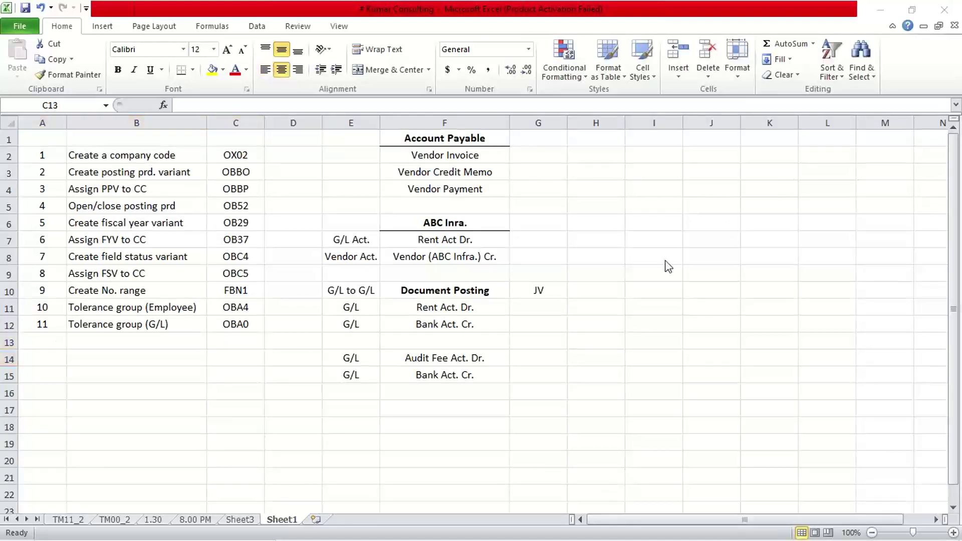
{"action": "left_click", "coordinate": [106, 346]}
{"action": "left_click", "coordinate": [233, 339]}
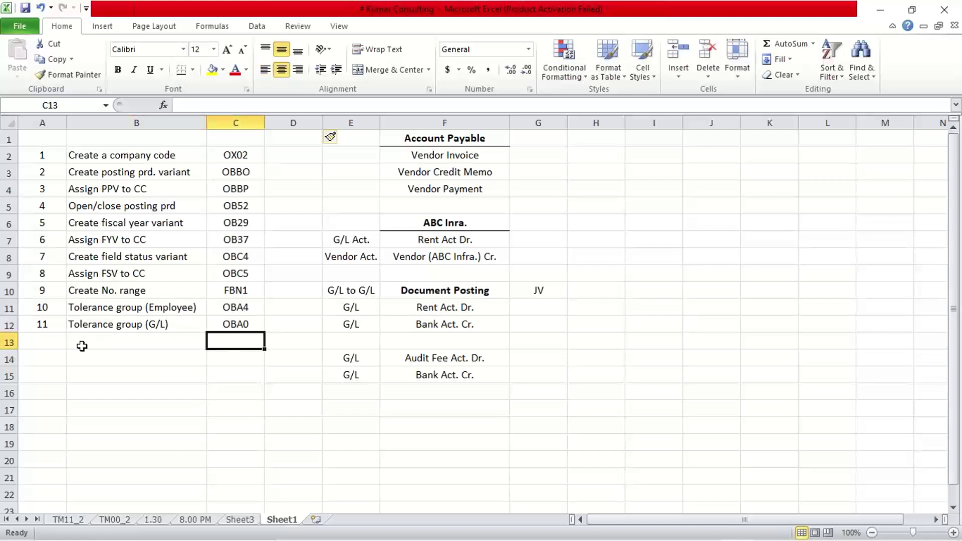
{"action": "left_click_drag", "start_coordinate": [43, 340], "coordinate": [258, 330]}
{"action": "left_click", "coordinate": [236, 357]}
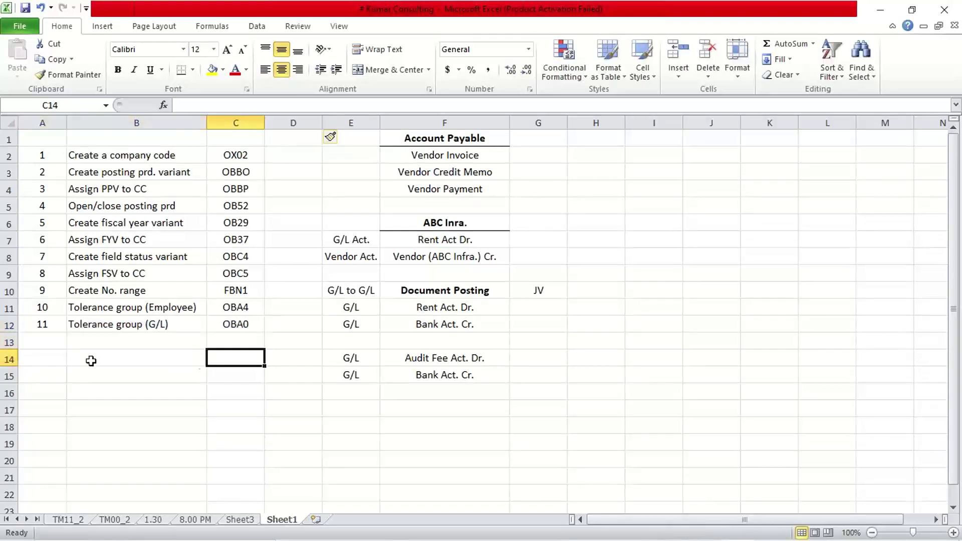
{"action": "left_click_drag", "start_coordinate": [47, 344], "coordinate": [255, 343]}
{"action": "left_click", "coordinate": [148, 388]}
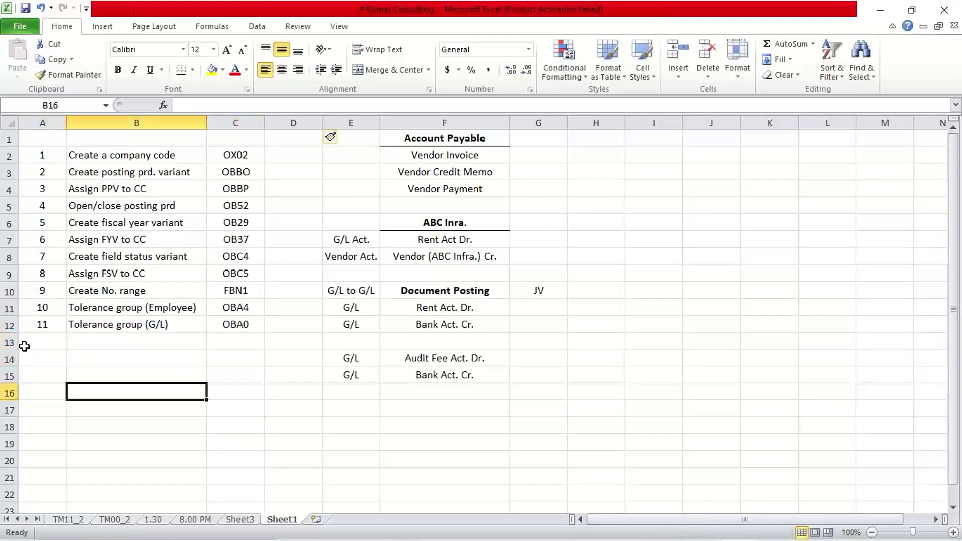
Enter the item number 12 in cell A13 to continue the configuration list
{"action": "left_click", "coordinate": [30, 340]}
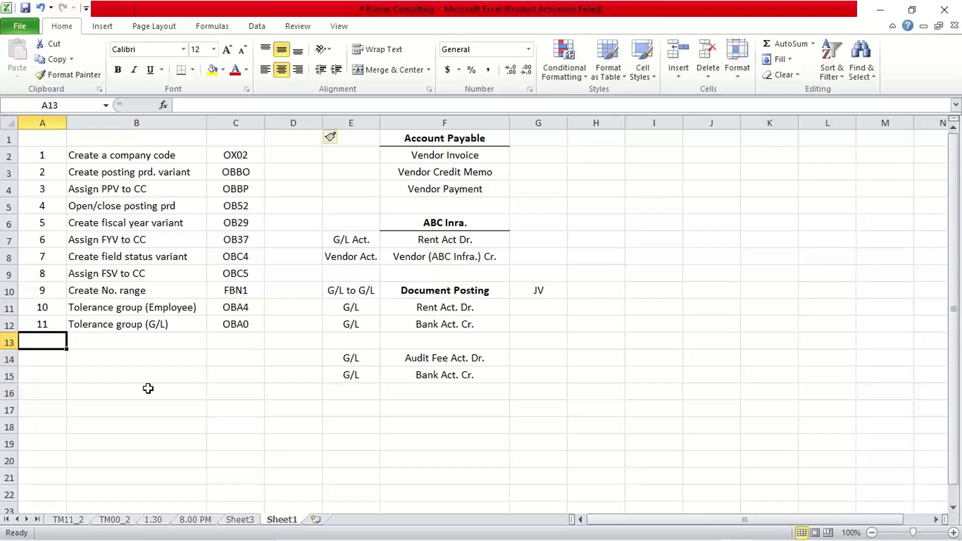
{"action": "type", "text": "12"}
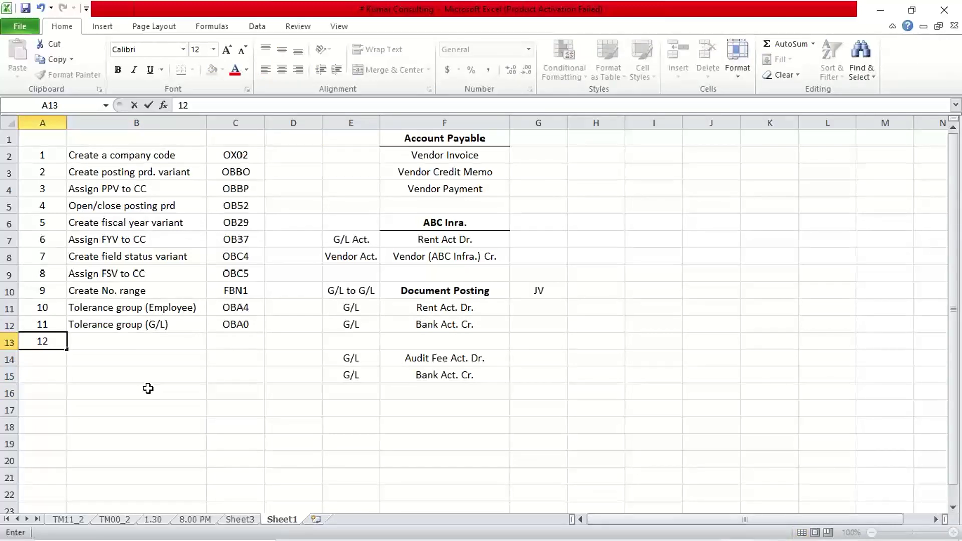
{"action": "left_click", "coordinate": [258, 406]}
Examine the rent and bank posting lines in F11:F12 and their account types in E11:E12
{"action": "left_click", "coordinate": [432, 327]}
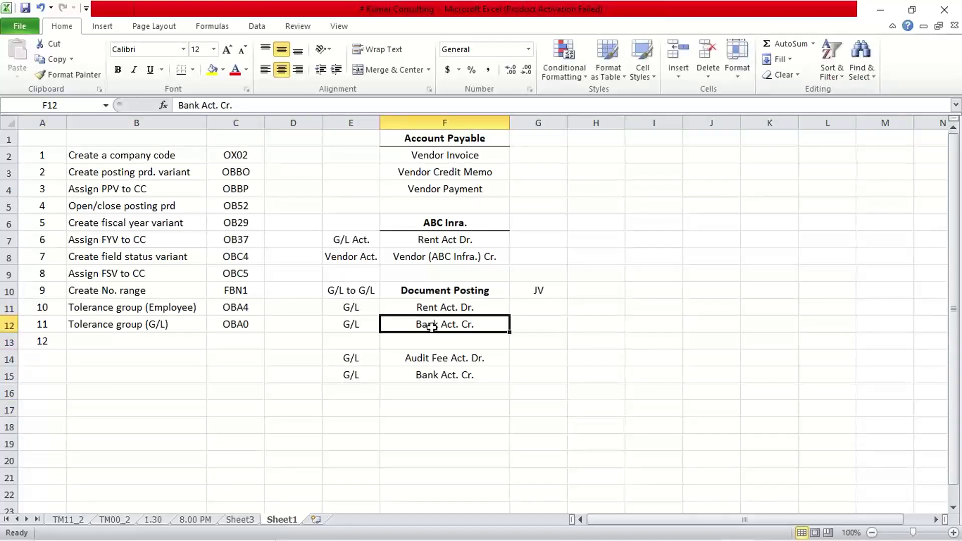
{"action": "left_click", "coordinate": [440, 306]}
{"action": "key", "text": "Down"}
{"action": "left_click", "coordinate": [440, 306]}
{"action": "left_click", "coordinate": [442, 325]}
{"action": "left_click", "coordinate": [351, 306]}
{"action": "left_click", "coordinate": [350, 326]}
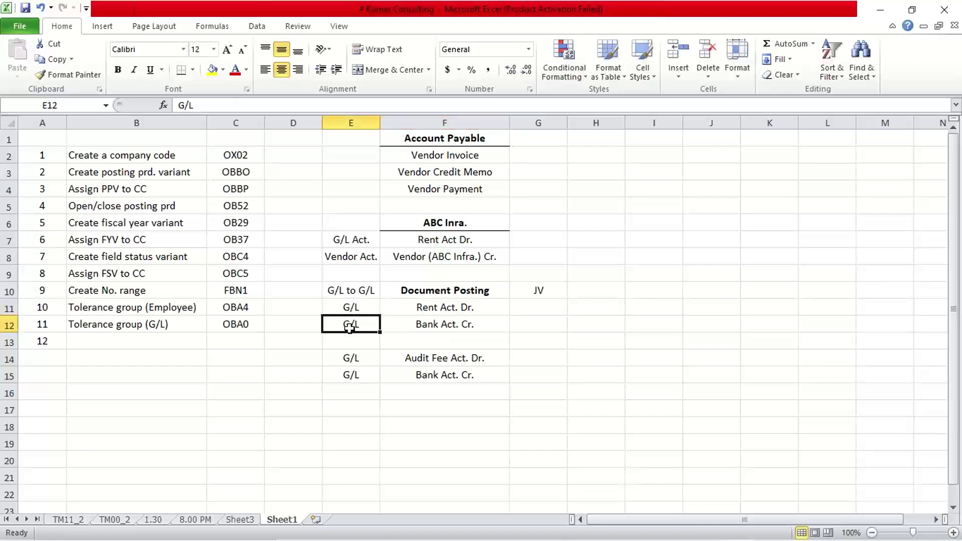
Enter "Create a chart of account" in cell B13 with the transaction code "OB13" in C13
{"action": "left_click", "coordinate": [187, 340]}
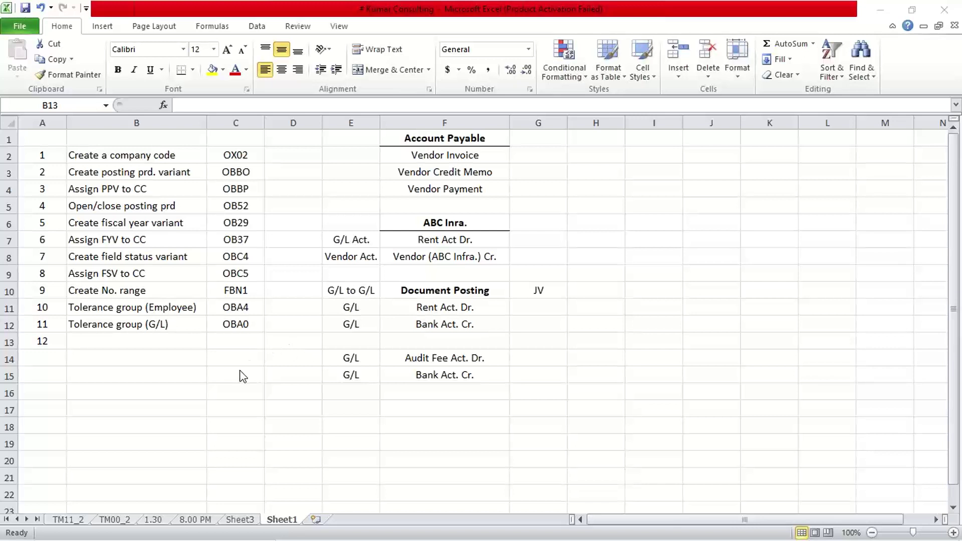
{"action": "left_click", "coordinate": [92, 340]}
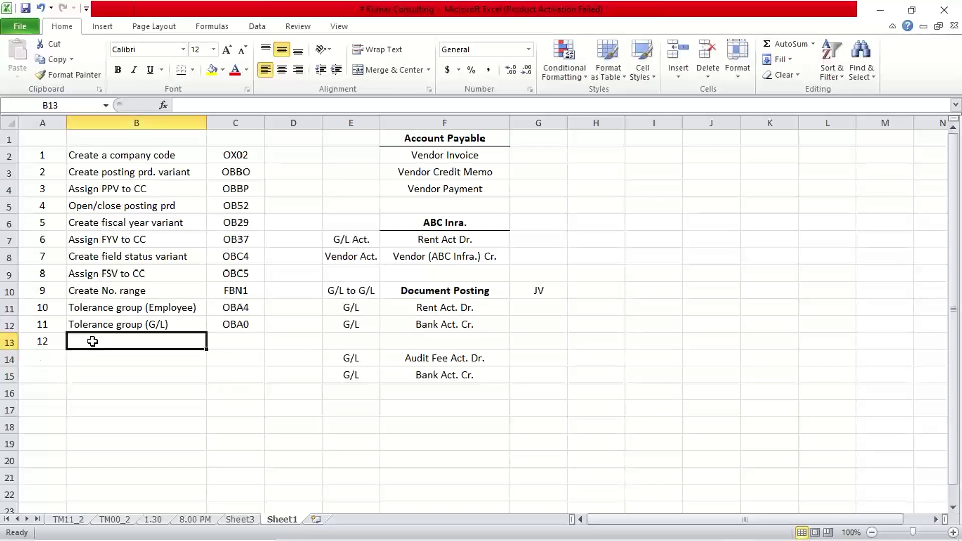
{"action": "type", "text": "Create "}
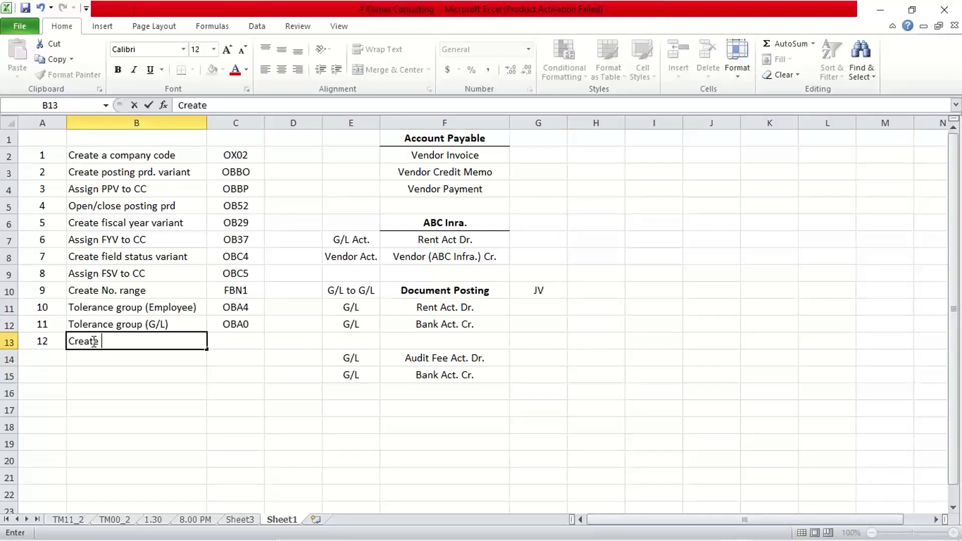
{"action": "type", "text": "a chart of "}
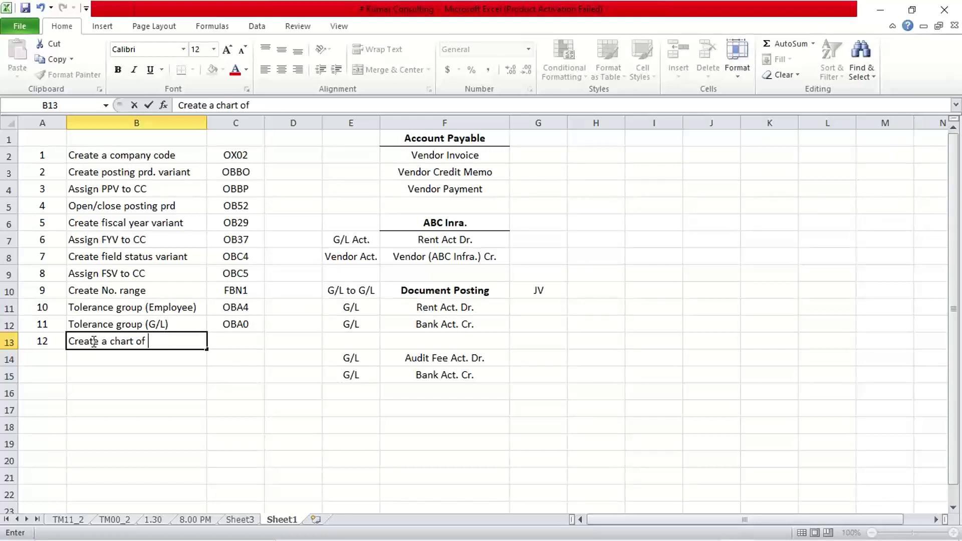
{"action": "type", "text": "account"}
{"action": "key", "text": "Tab"}
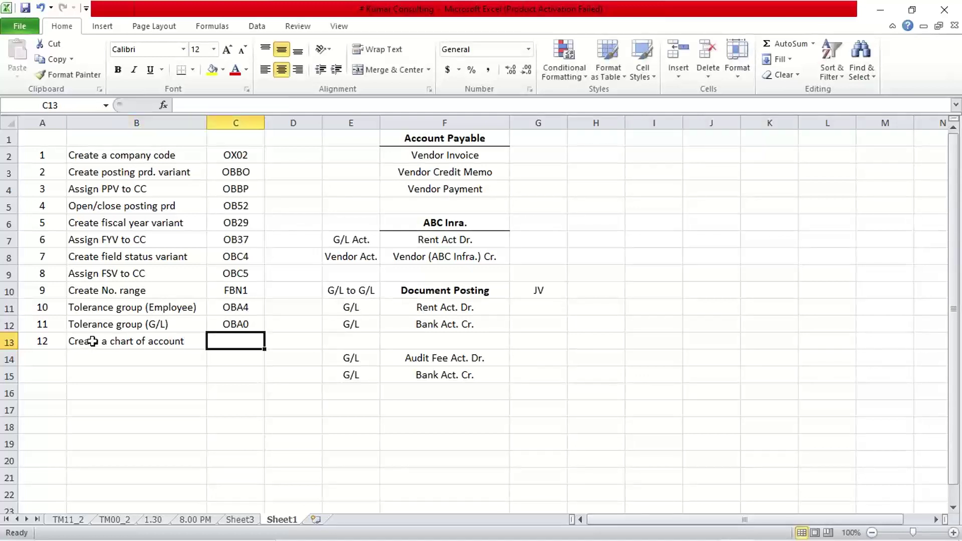
{"action": "type", "text": "OB"}
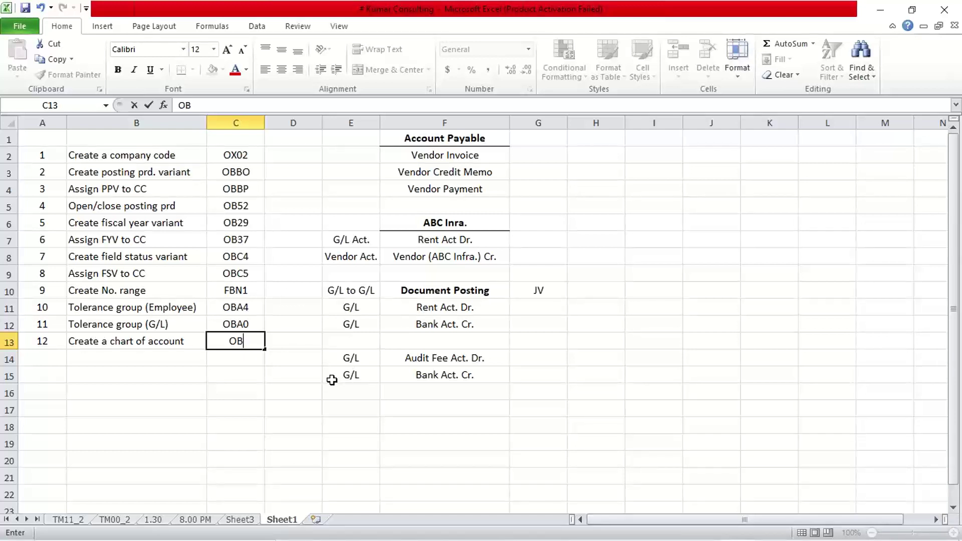
{"action": "type", "text": "13"}
{"action": "key", "text": "Return"}
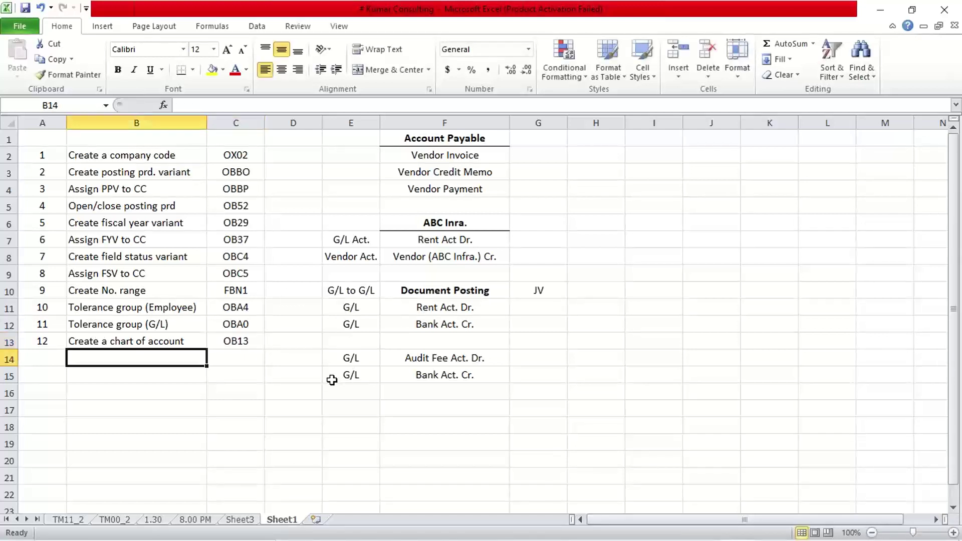
Add item 13 "Assign COA to CC" with the transaction code "OB62" in row 14
{"action": "left_click", "coordinate": [31, 364]}
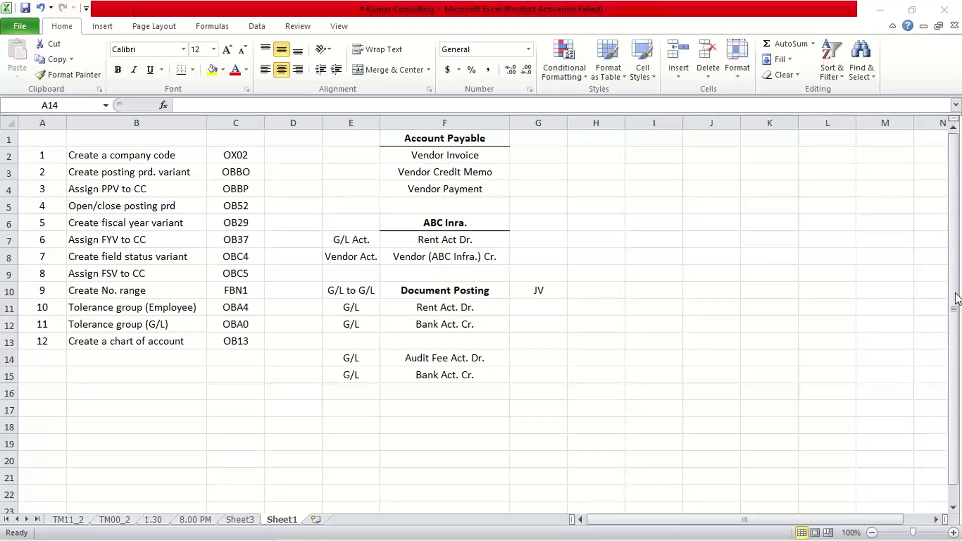
{"action": "left_click", "coordinate": [21, 364]}
{"action": "type", "text": "132"}
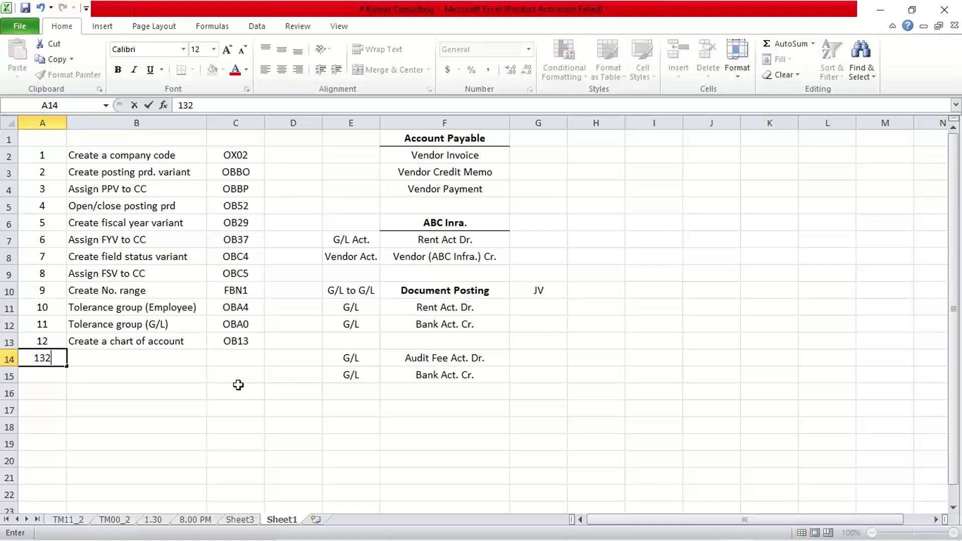
{"action": "key", "text": "BackSpace"}
{"action": "key", "text": "Tab"}
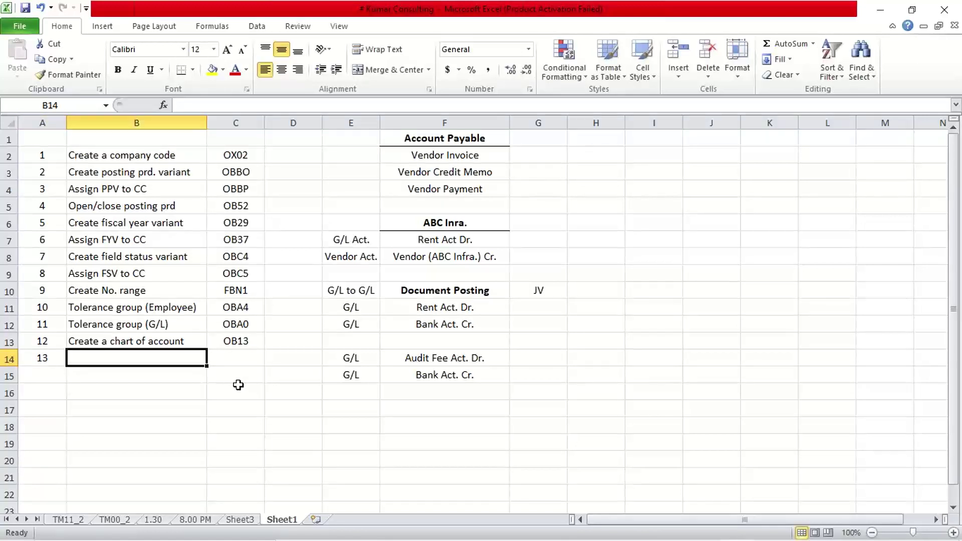
{"action": "type", "text": "Assign"}
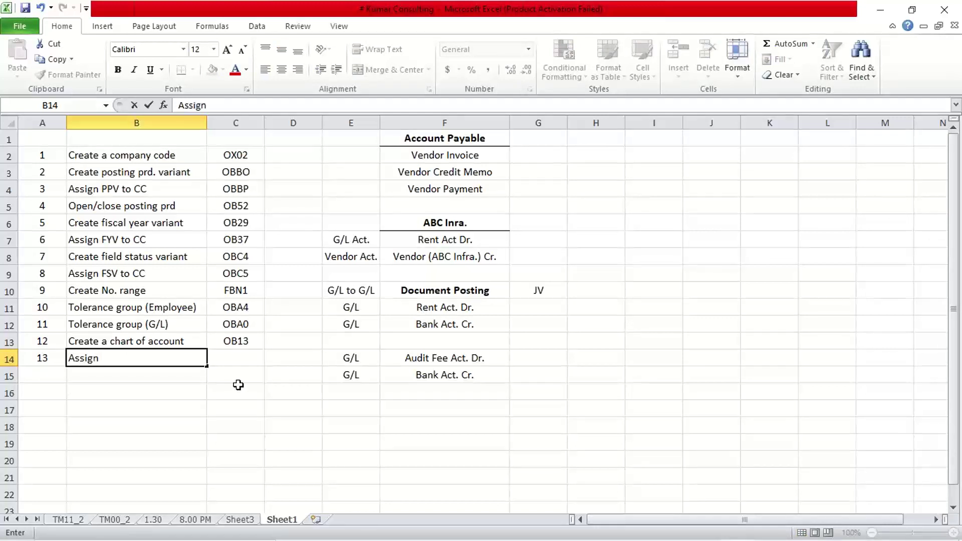
{"action": "type", "text": " COA to CC"}
{"action": "key", "text": "Tab"}
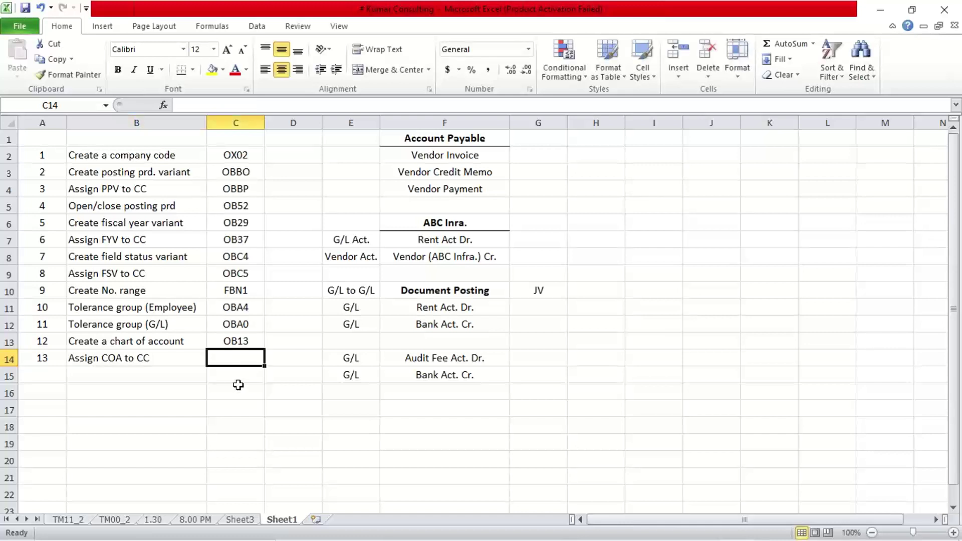
{"action": "type", "text": "OB62"}
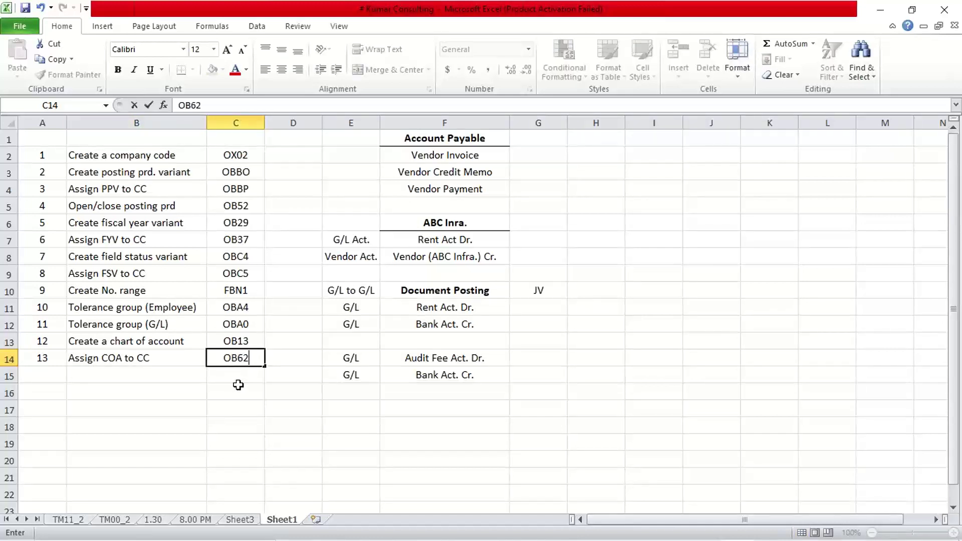
{"action": "key", "text": "Return"}
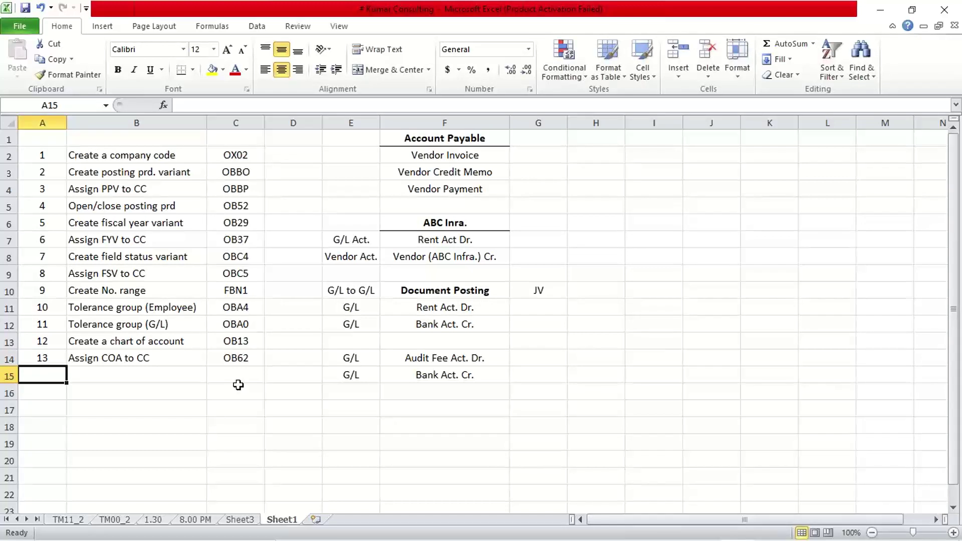
Add item 14 "Account Group Creating" with the transaction code "OBD4" in row 15
{"action": "type", "text": "14"}
{"action": "key", "text": "Tab"}
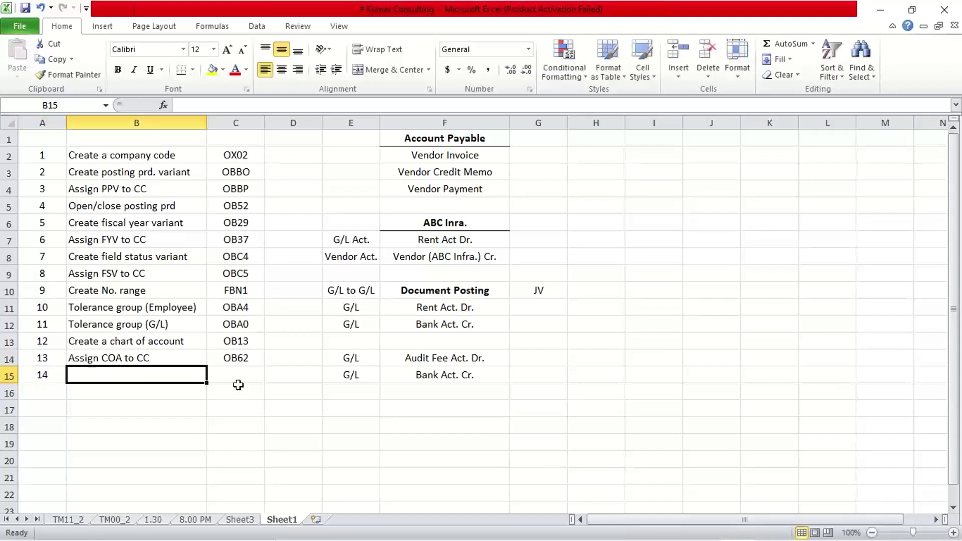
{"action": "type", "text": "Acco"}
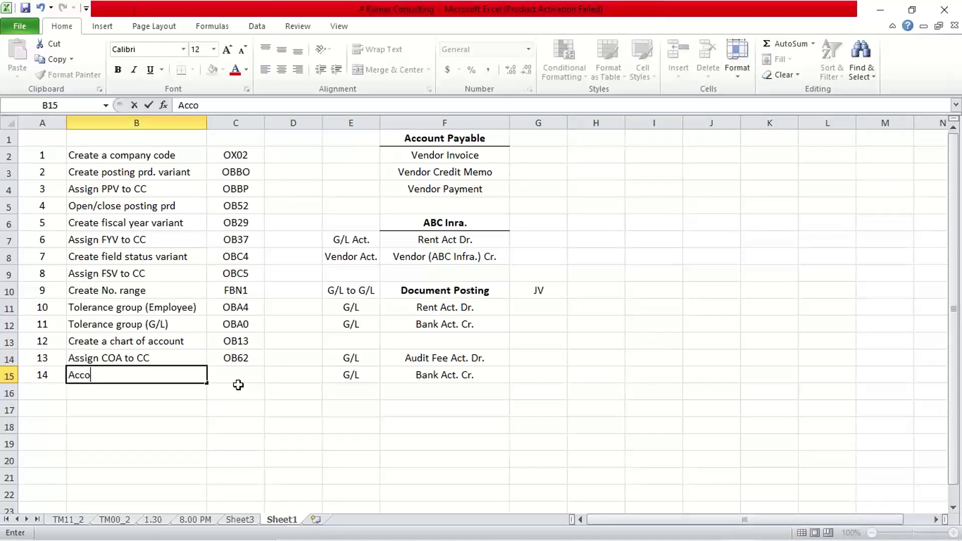
{"action": "type", "text": "unt Group"}
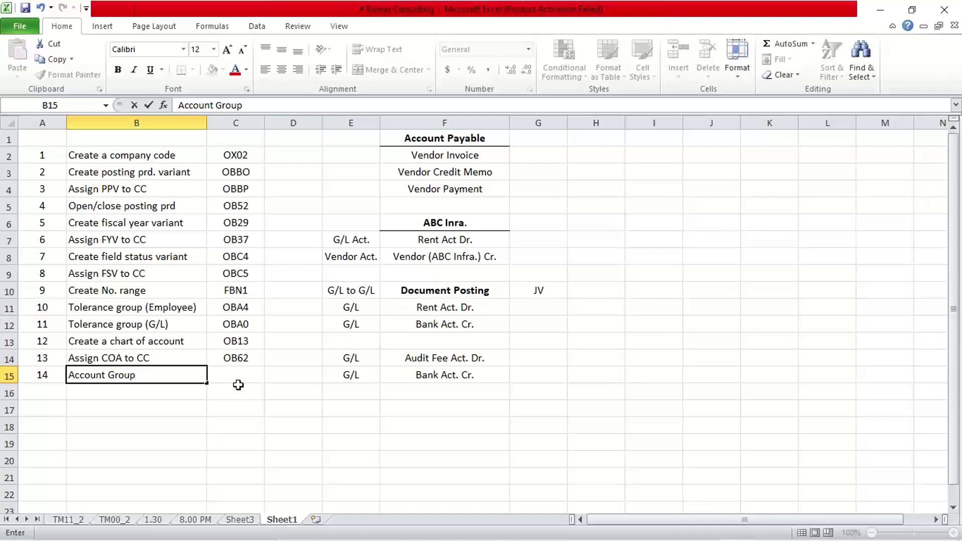
{"action": "type", "text": " Creating"}
{"action": "left_click", "coordinate": [238, 385]}
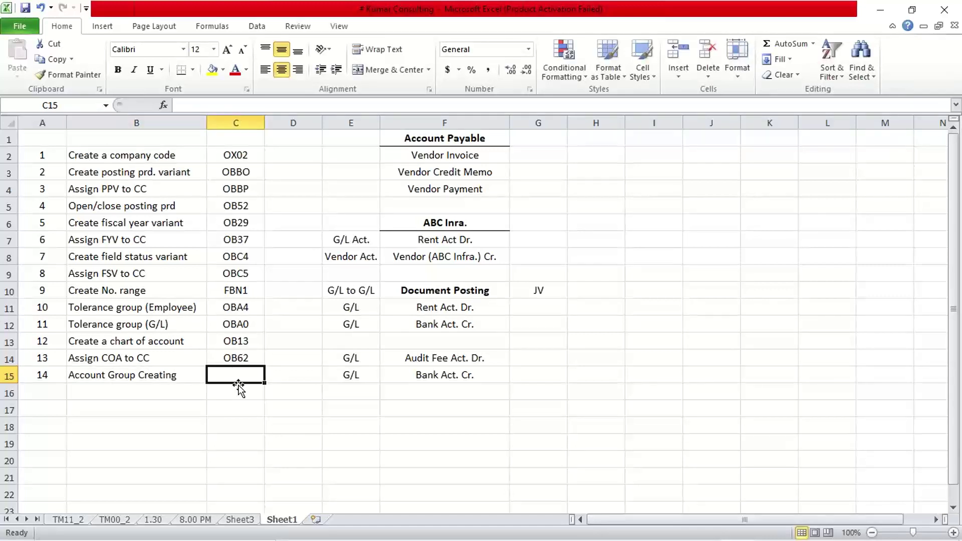
{"action": "type", "text": "OBD4"}
{"action": "key", "text": "Return"}
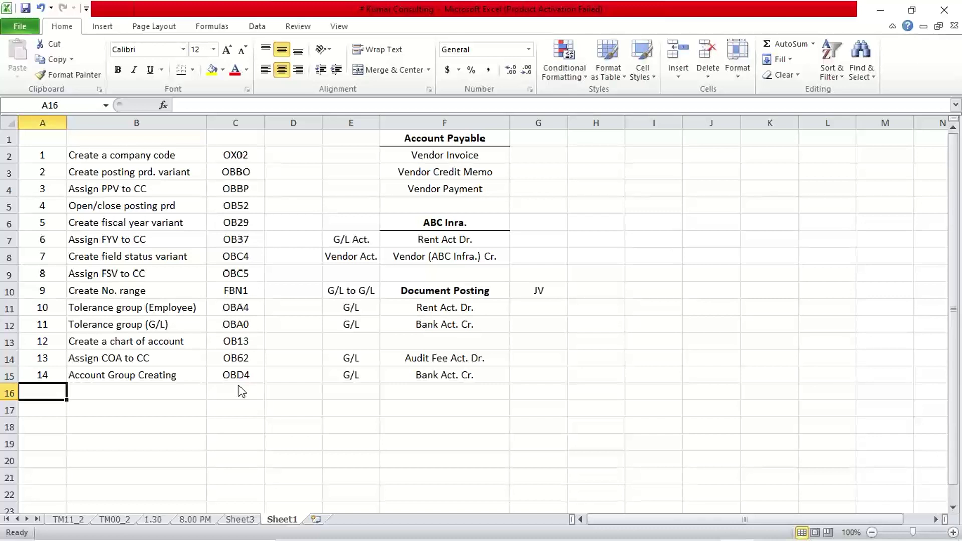
Add item 15 "Retained earning act" with the transaction code "OB53" in row 16
{"action": "type", "text": "15"}
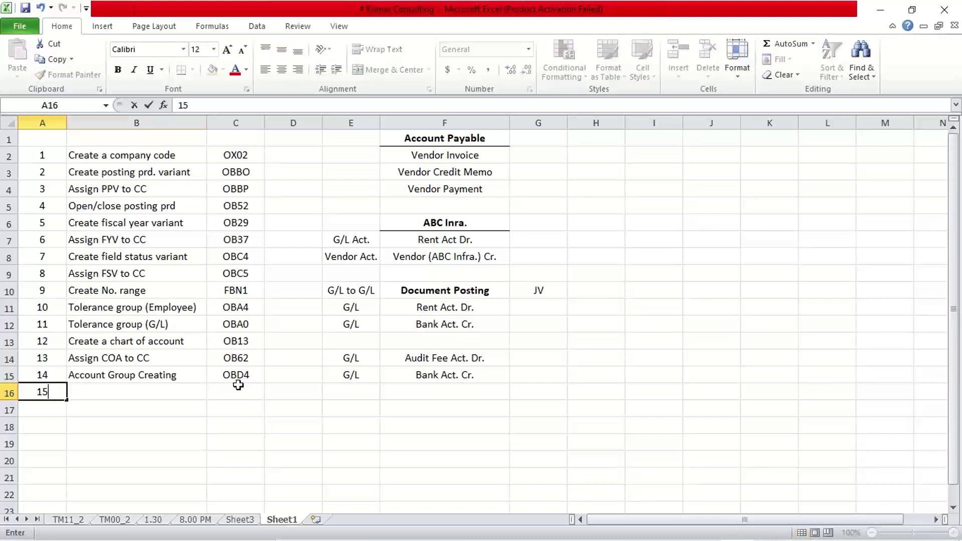
{"action": "key", "text": "Tab"}
{"action": "type", "text": "Rea"}
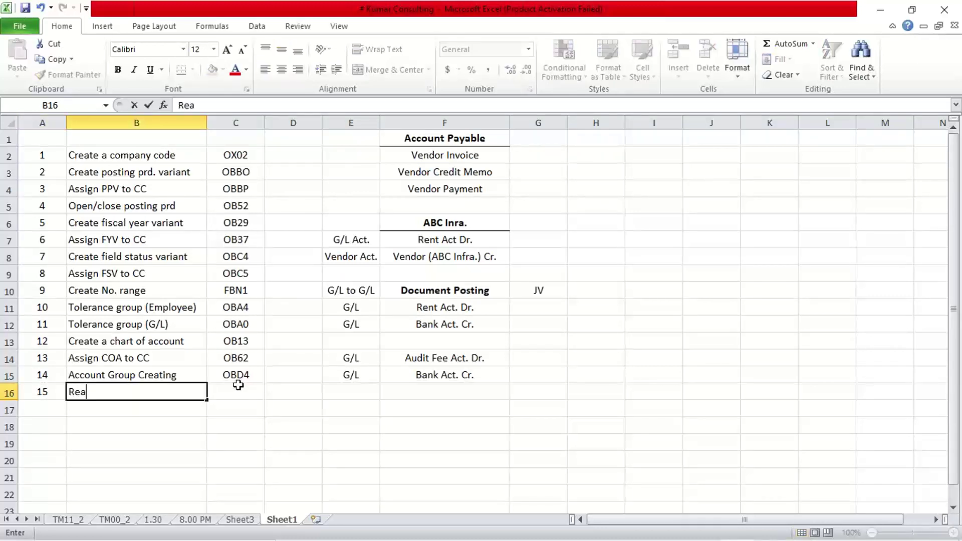
{"action": "type", "text": "tained "}
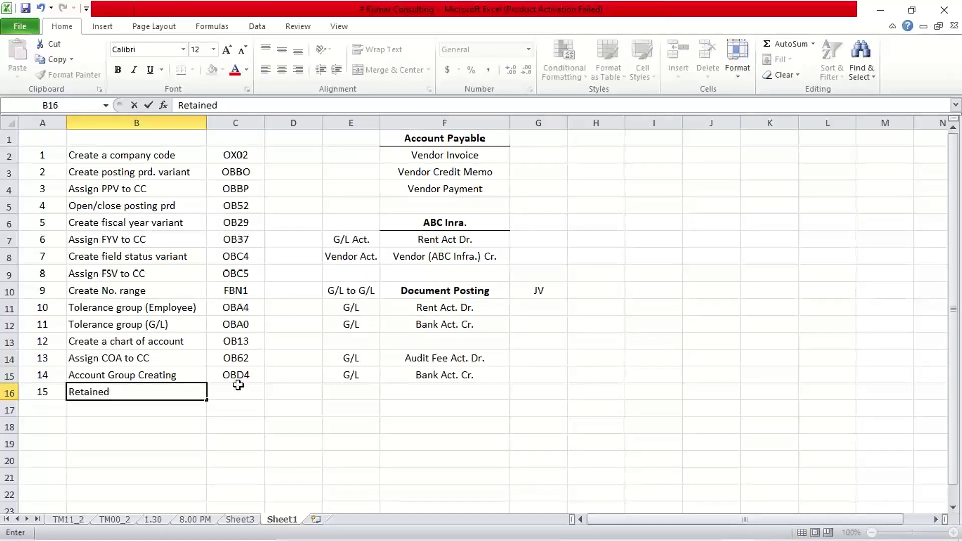
{"action": "type", "text": "E"}
{"action": "key", "text": "BackSpace"}
{"action": "type", "text": "ear"}
{"action": "key", "text": "BackSpace"}
{"action": "type", "text": "arning act"}
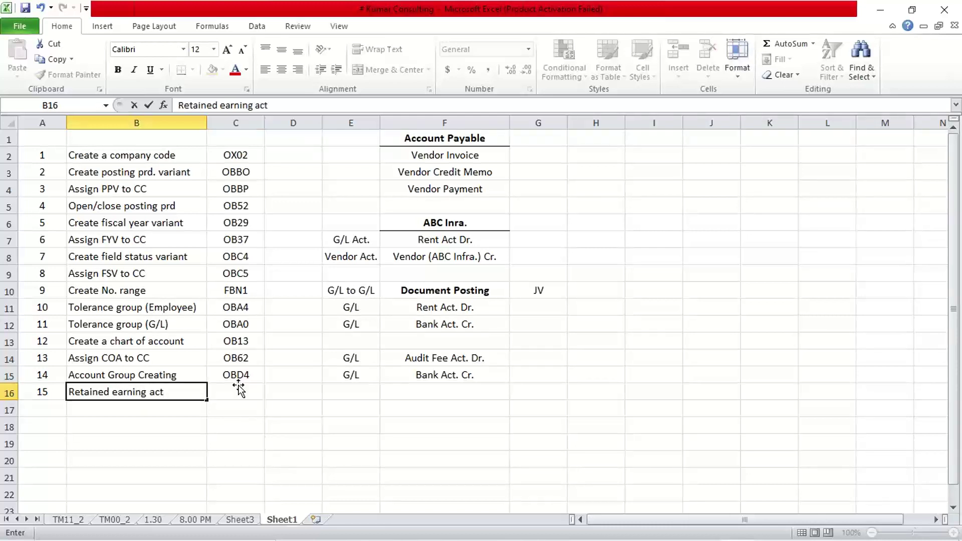
{"action": "left_click", "coordinate": [240, 391]}
{"action": "type", "text": "OB53"}
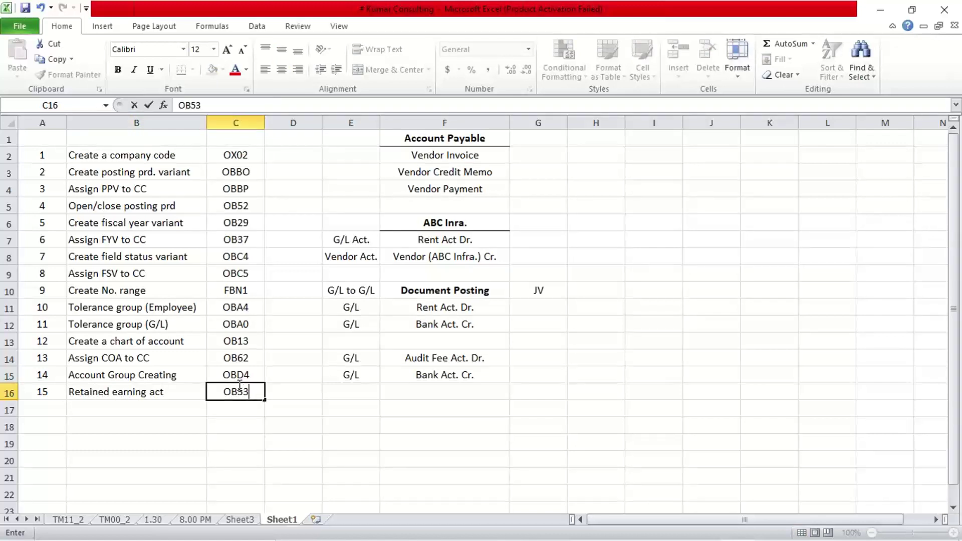
{"action": "key", "text": "Return"}
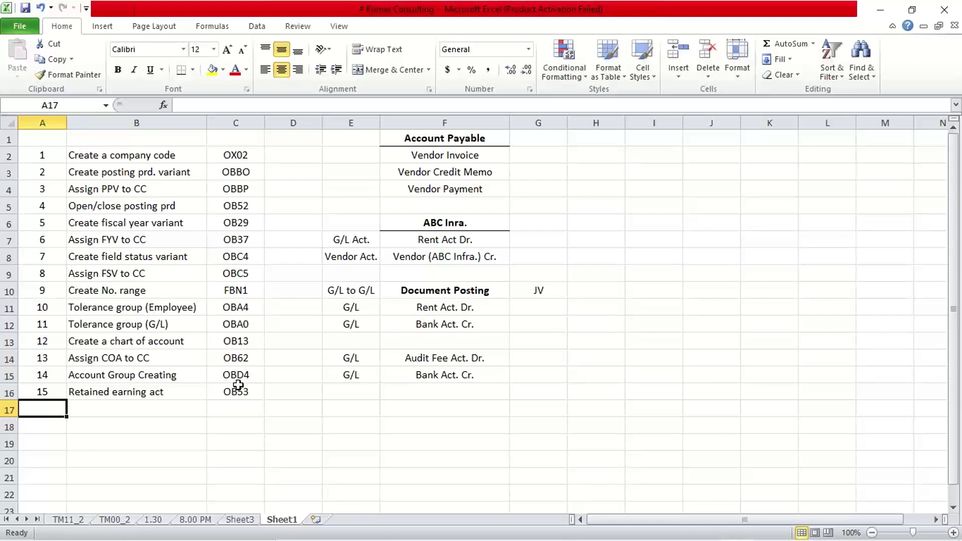
Add item 16 "Create GL master/account" with the transaction code "FS00" in row 17
{"action": "type", "text": "16"}
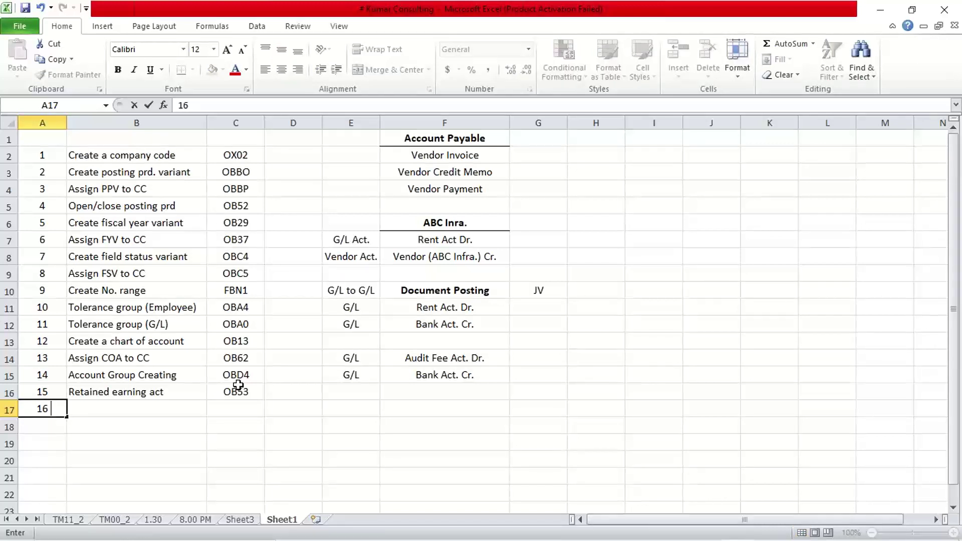
{"action": "key", "text": "Tab"}
{"action": "type", "text": "Create "}
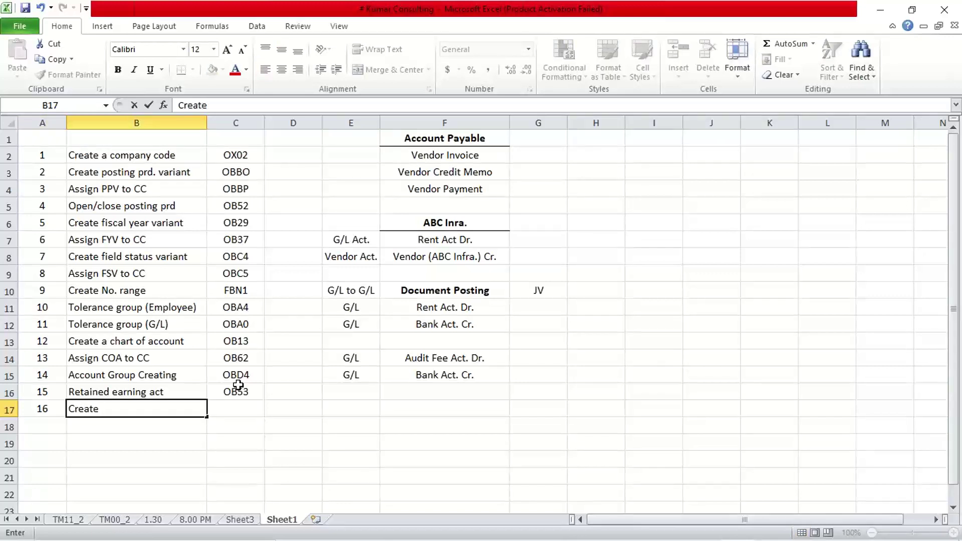
{"action": "type", "text": "GL master"}
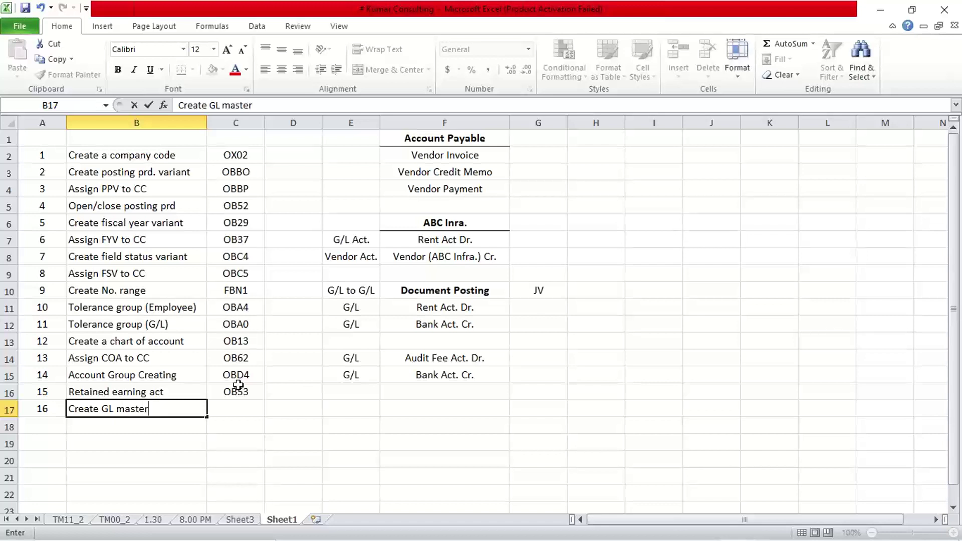
{"action": "type", "text": "/account"}
{"action": "key", "text": "Tab"}
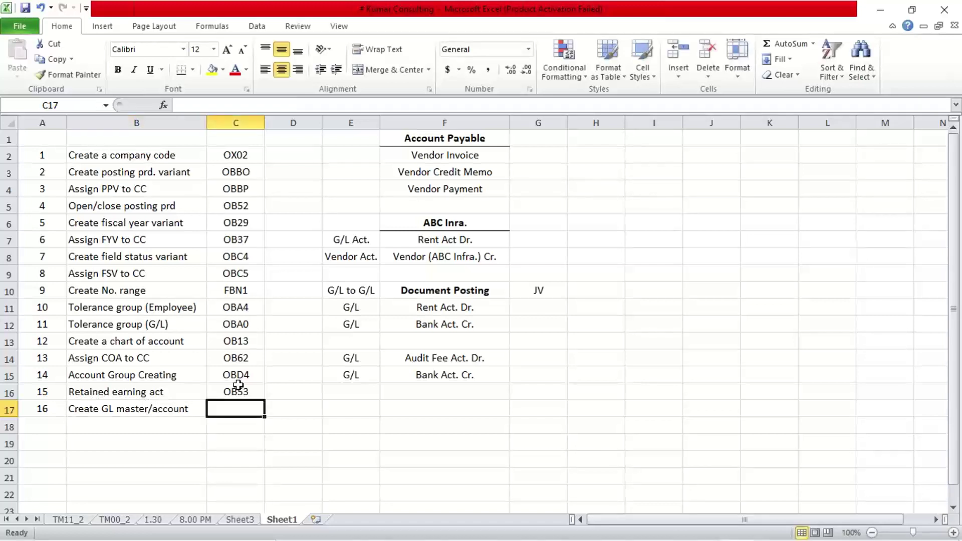
{"action": "type", "text": "FS"}
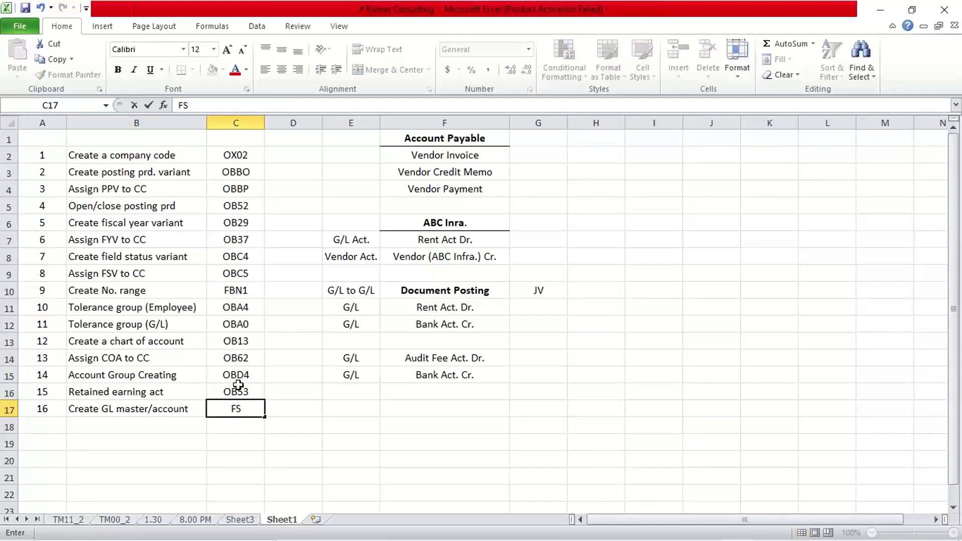
{"action": "type", "text": "00"}
{"action": "key", "text": "Return"}
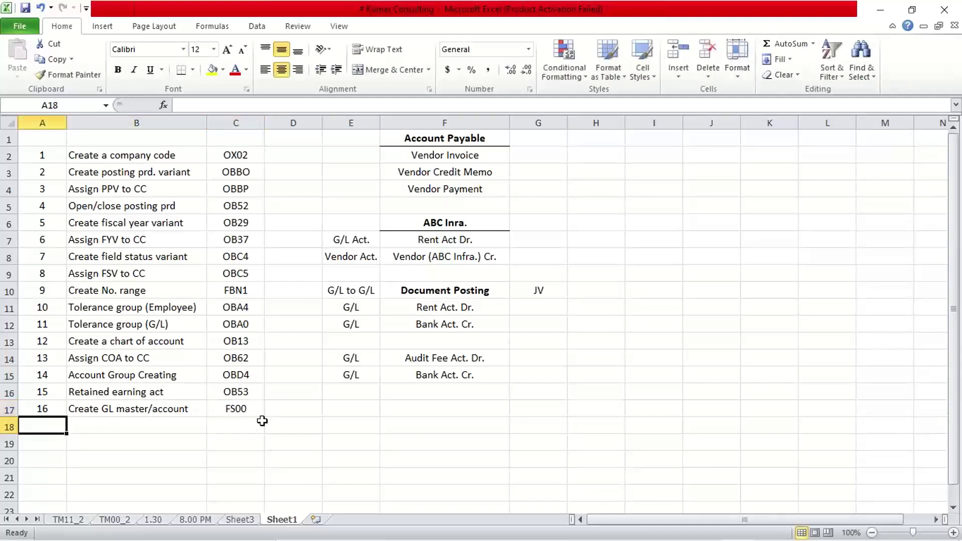
Add item 17 "Post a document/transaction" with the transaction code "FB50" in row 18
{"action": "left_click_drag", "start_coordinate": [56, 407], "coordinate": [221, 400]}
{"action": "left_click", "coordinate": [448, 293]}
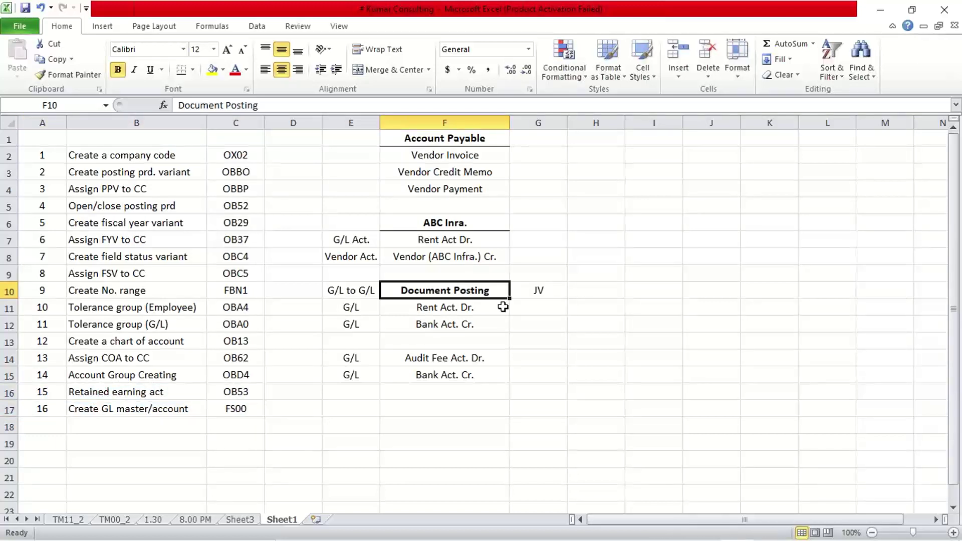
{"action": "left_click", "coordinate": [60, 428]}
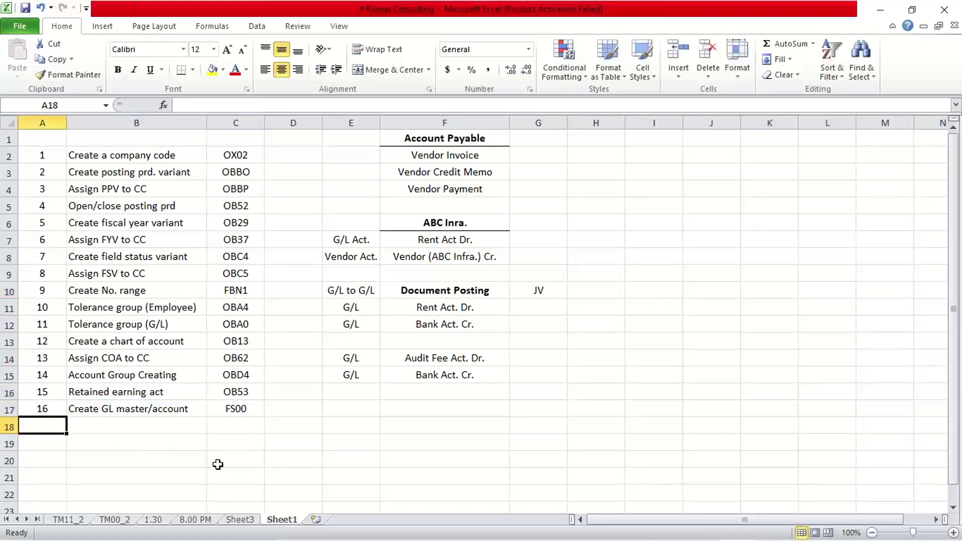
{"action": "type", "text": "17"}
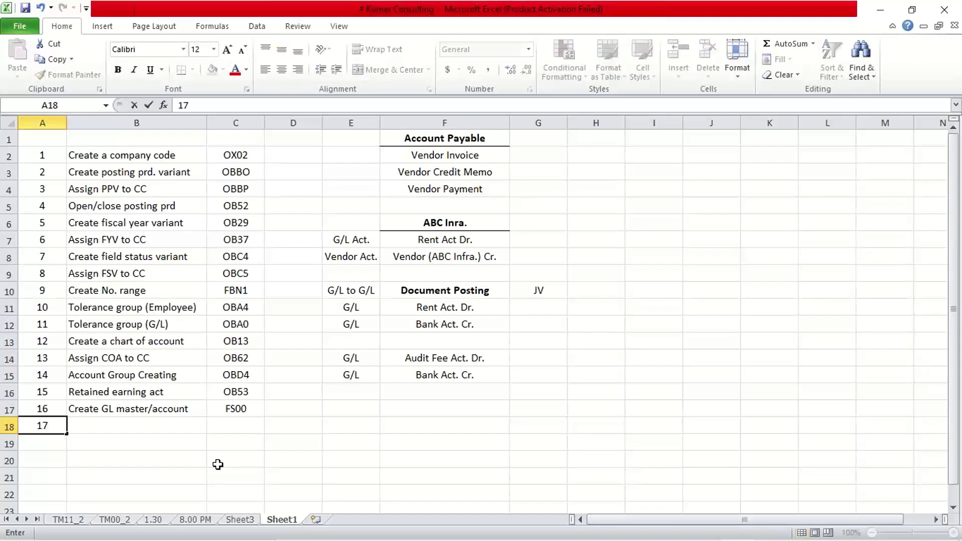
{"action": "key", "text": "Tab"}
{"action": "type", "text": "Po"}
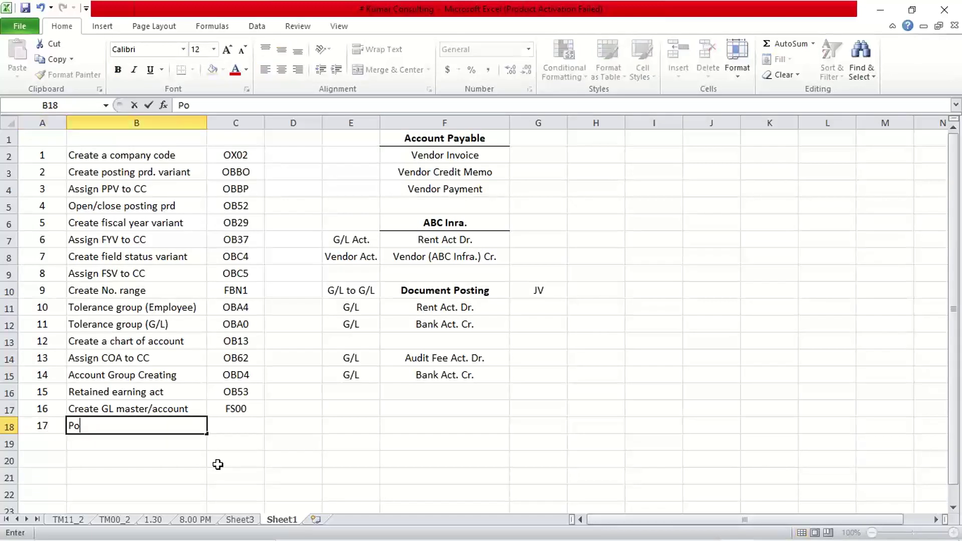
{"action": "type", "text": "st a doc"}
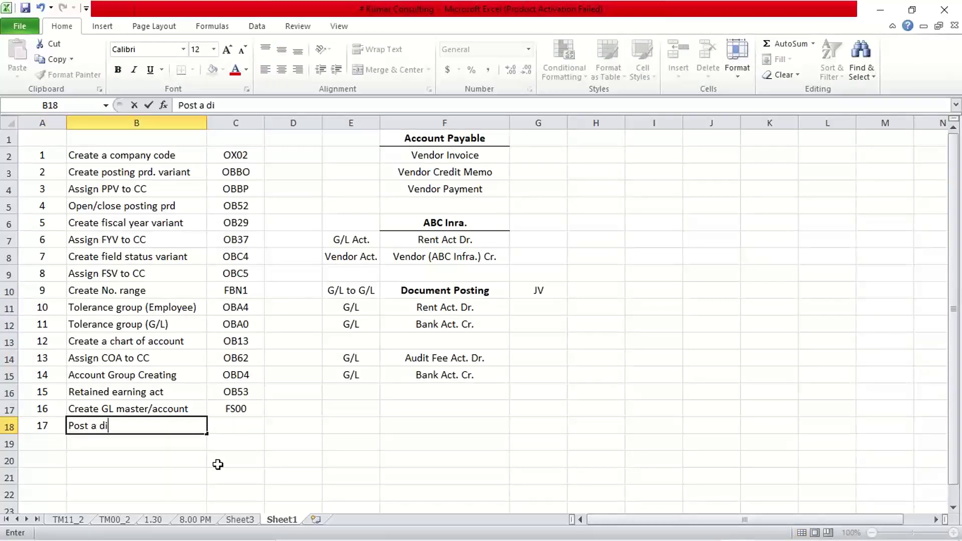
{"action": "key", "text": "BackSpace"}
{"action": "key", "text": "BackSpace"}
{"action": "type", "text": "ocument"}
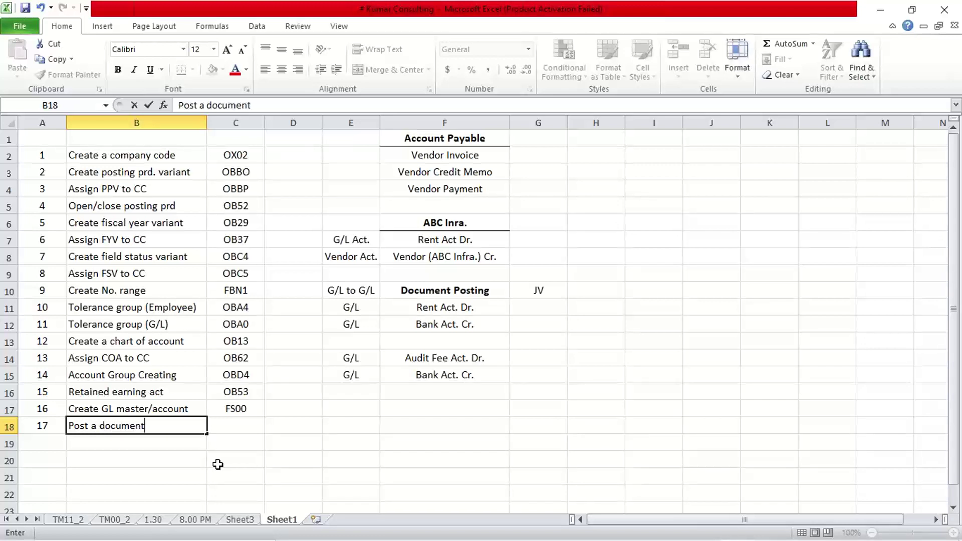
{"action": "type", "text": "/transaction"}
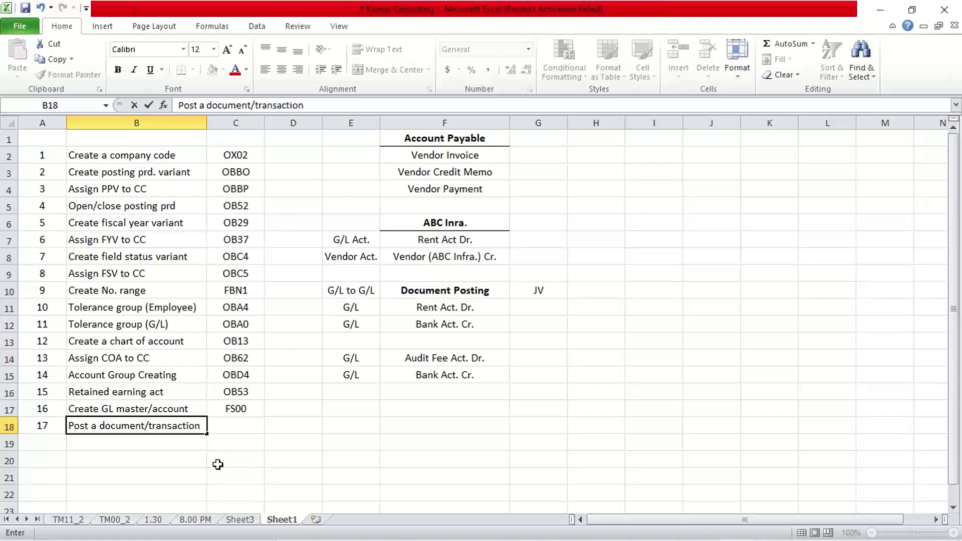
{"action": "key", "text": "Return"}
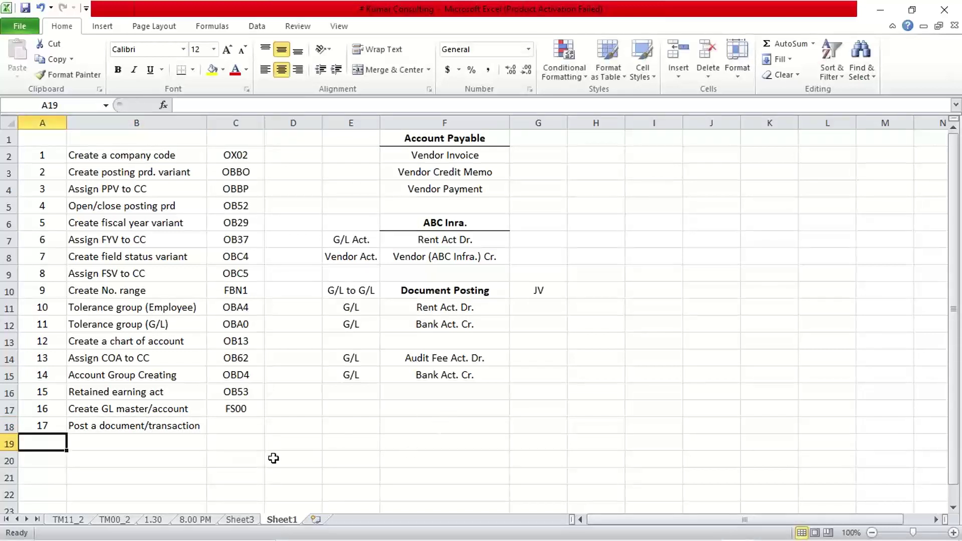
{"action": "left_click", "coordinate": [225, 429]}
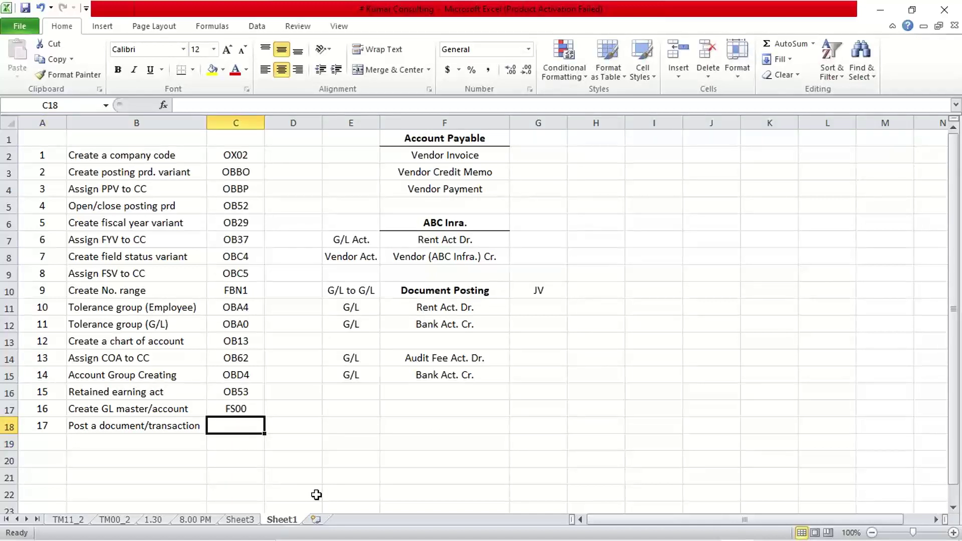
{"action": "type", "text": "FB50"}
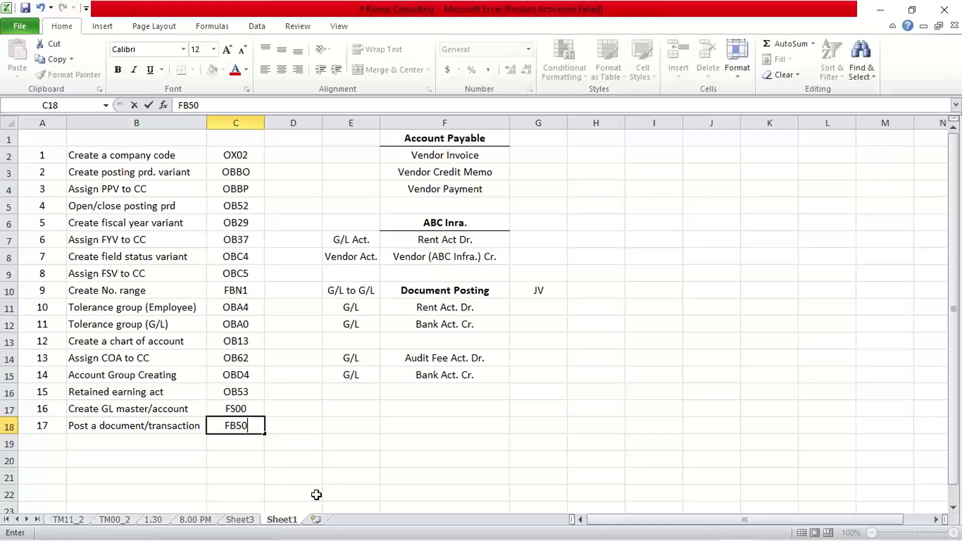
{"action": "key", "text": "Return"}
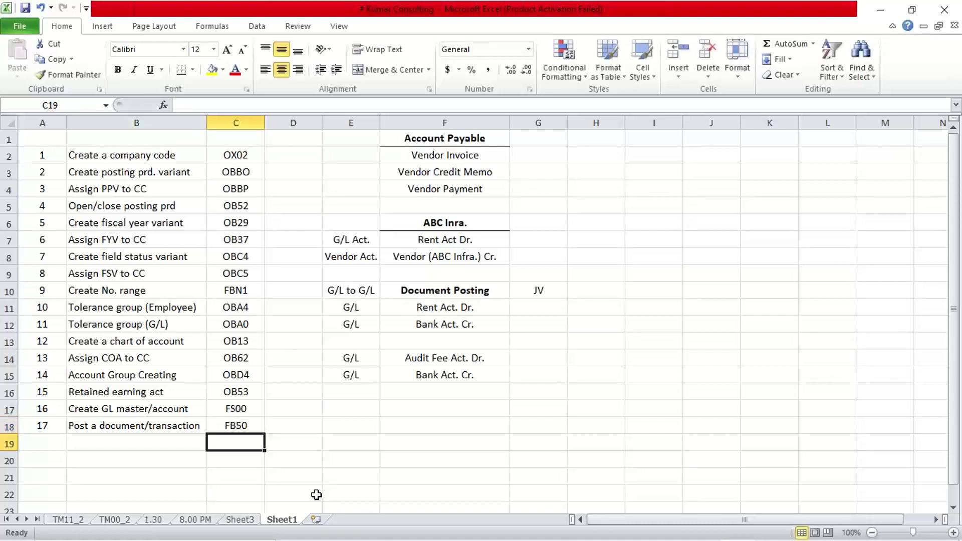
Review the numbered configuration steps and transaction codes in A2:C18 alongside the Account Payable and Document Posting examples
{"action": "left_click", "coordinate": [421, 319]}
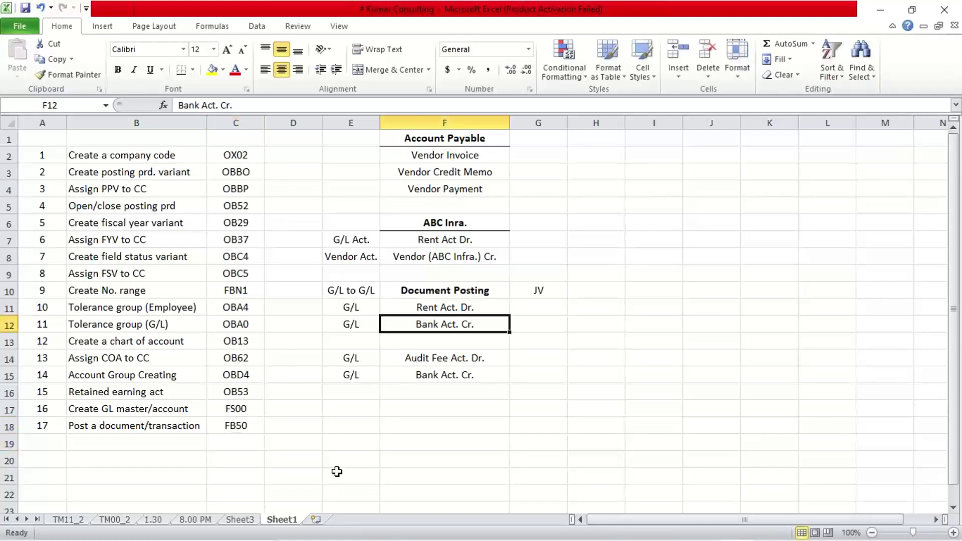
{"action": "left_click_drag", "start_coordinate": [37, 153], "coordinate": [248, 424]}
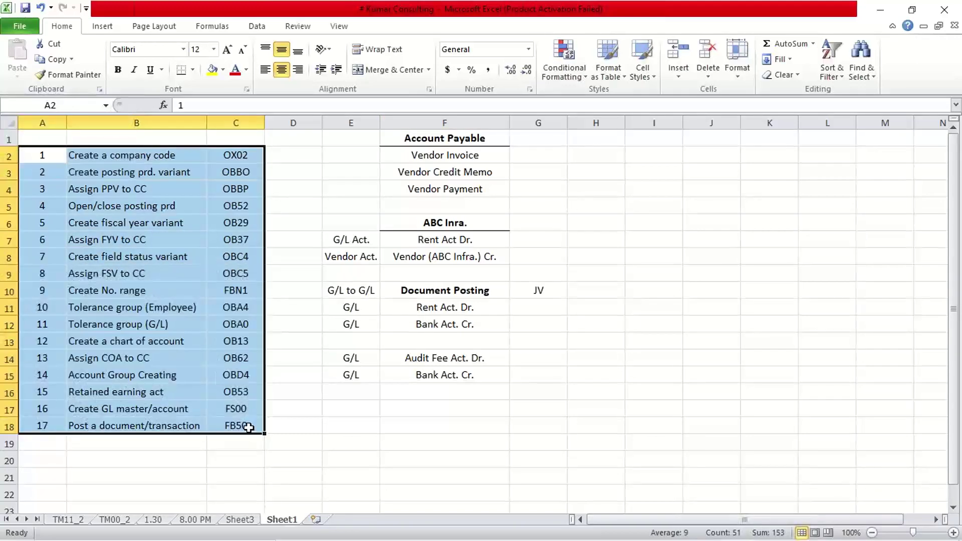
{"action": "left_click", "coordinate": [169, 444]}
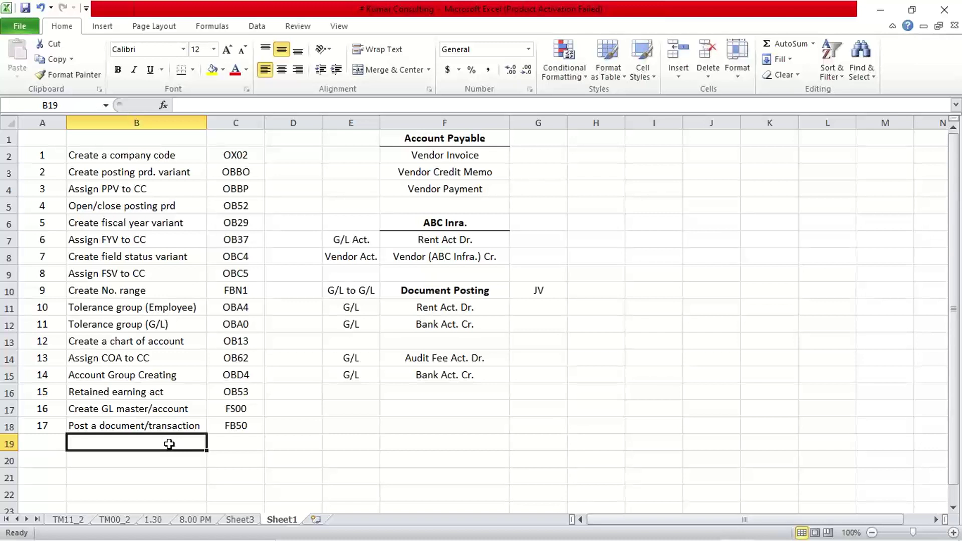
{"action": "left_click", "coordinate": [445, 142]}
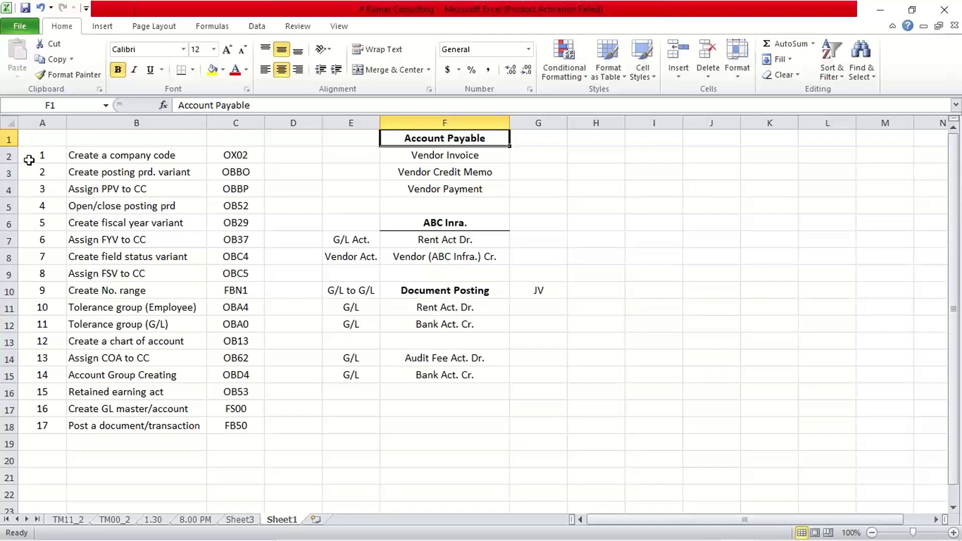
{"action": "left_click_drag", "start_coordinate": [30, 157], "coordinate": [252, 409]}
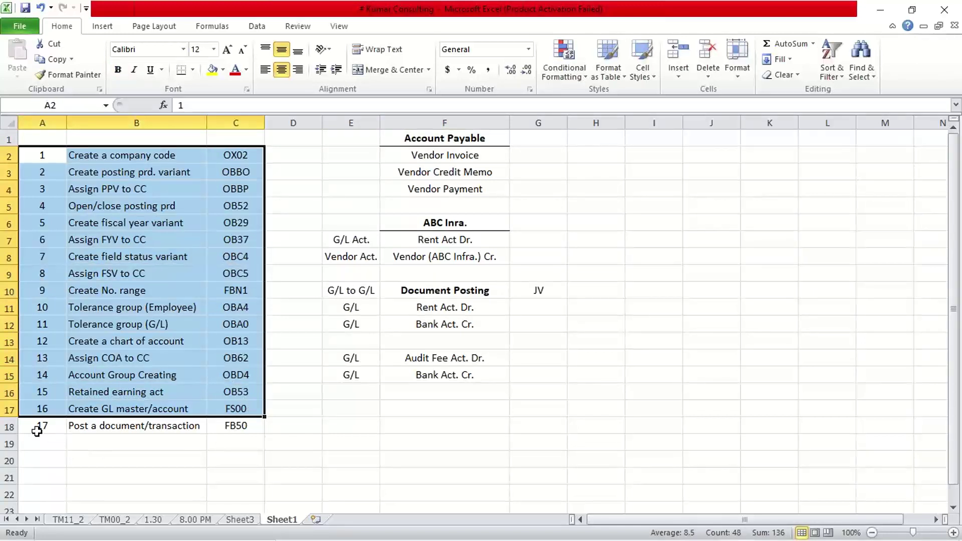
{"action": "left_click_drag", "start_coordinate": [39, 430], "coordinate": [237, 429]}
{"action": "left_click", "coordinate": [208, 459]}
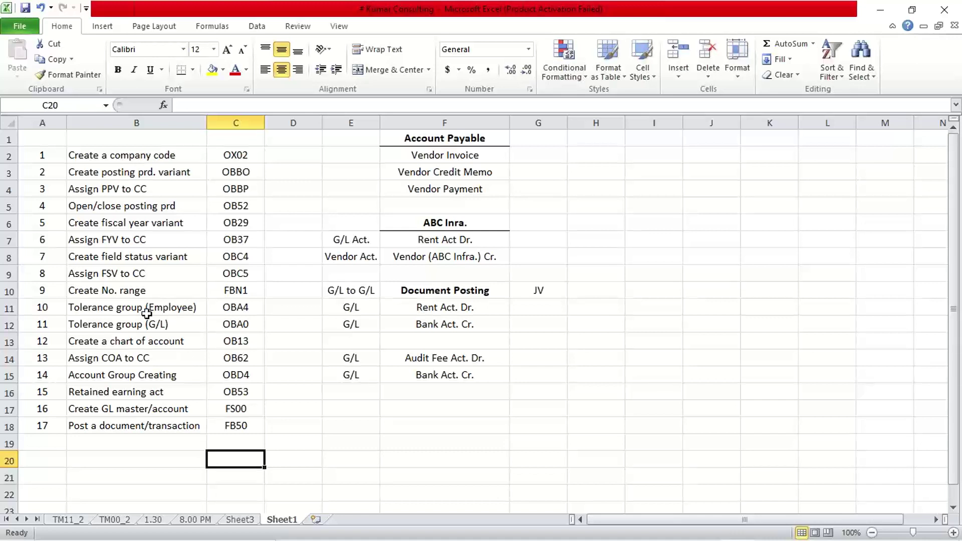
{"action": "left_click_drag", "start_coordinate": [37, 152], "coordinate": [252, 425]}
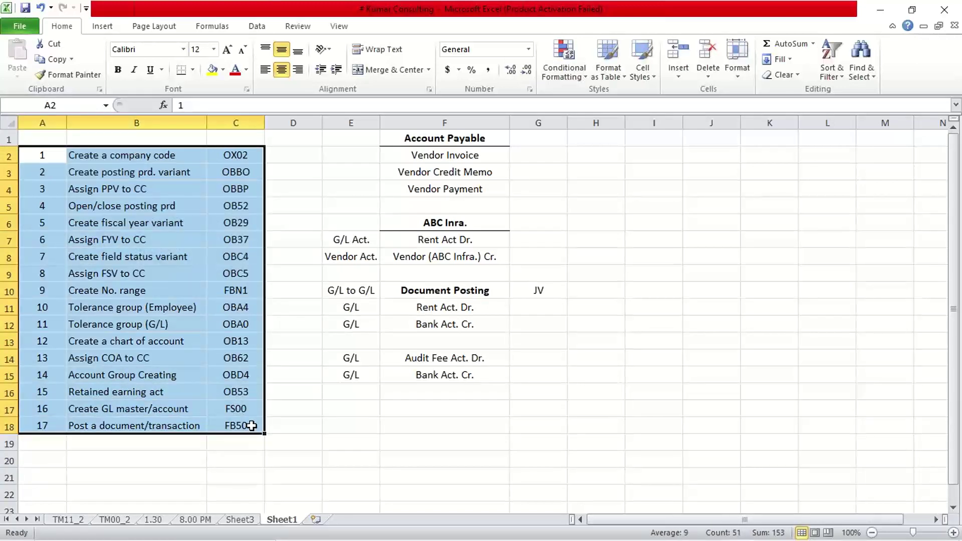
{"action": "left_click", "coordinate": [439, 472]}
Switch to the SAP company code overview and end the open SAP sessions with a command
{"action": "mouse_move", "coordinate": [574, 532]}
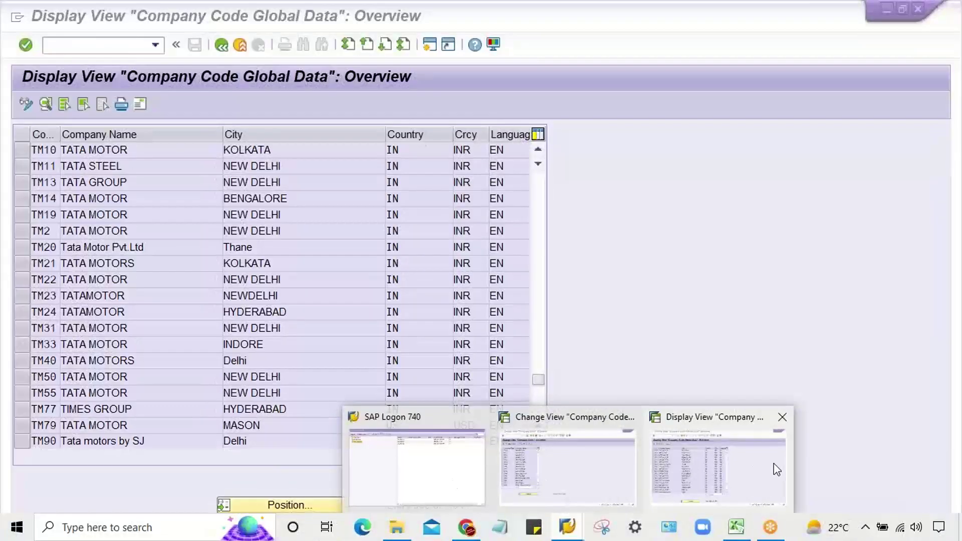
{"action": "left_click", "coordinate": [775, 468]}
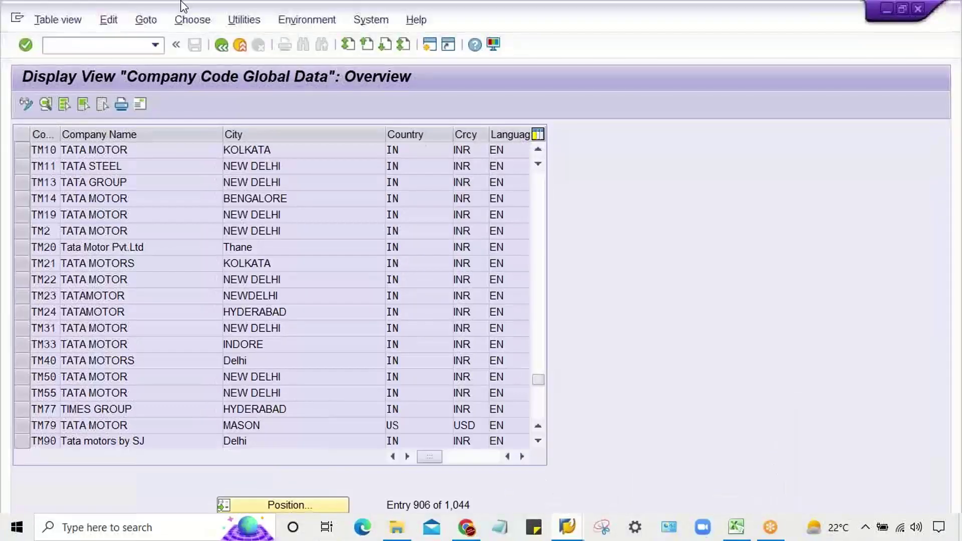
{"action": "left_click", "coordinate": [117, 43]}
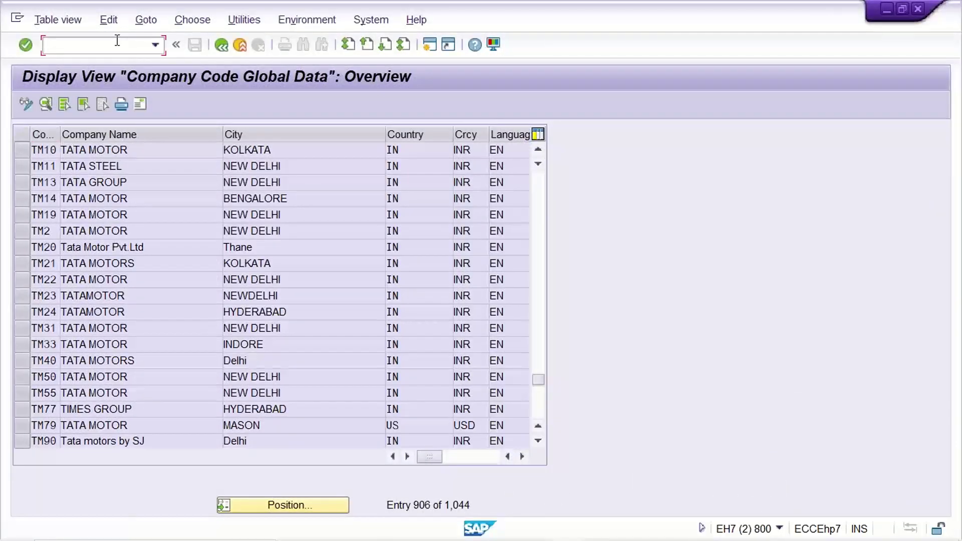
{"action": "type", "text": "/NDK"}
{"action": "key", "text": "Return"}
{"action": "key", "text": "alt+Tab"}
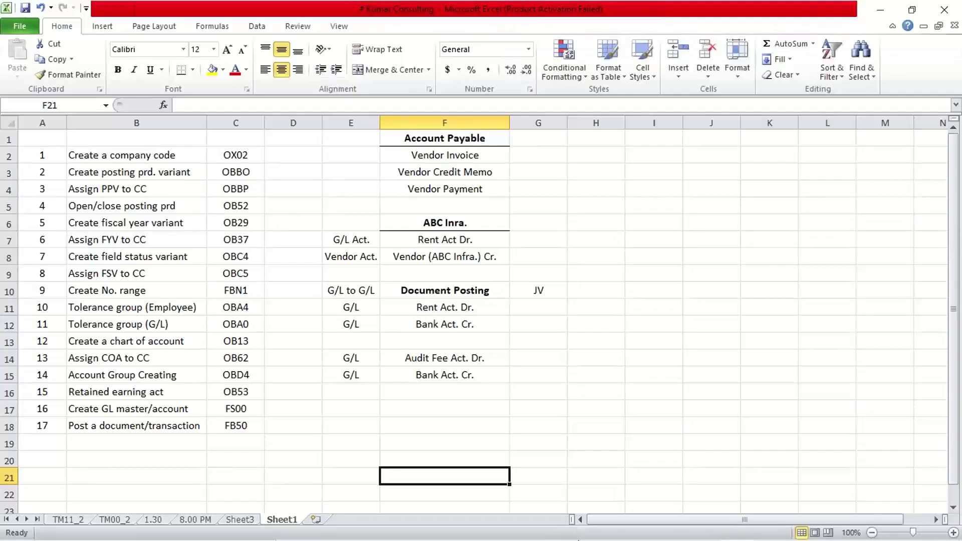
Open the SAP_2 connection from SAP Logon and fill in the user name on the logon screen
{"action": "left_click", "coordinate": [601, 526]}
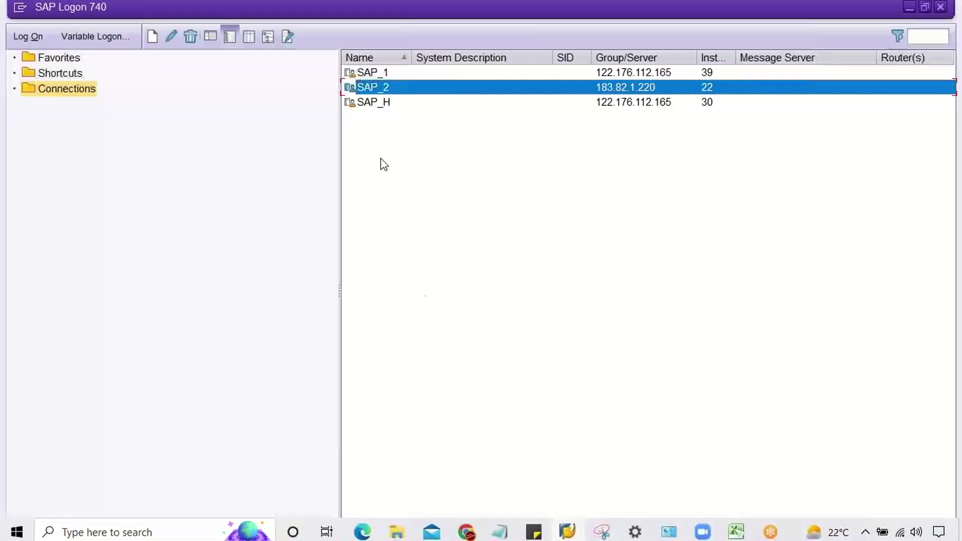
{"action": "double_click", "coordinate": [408, 91]}
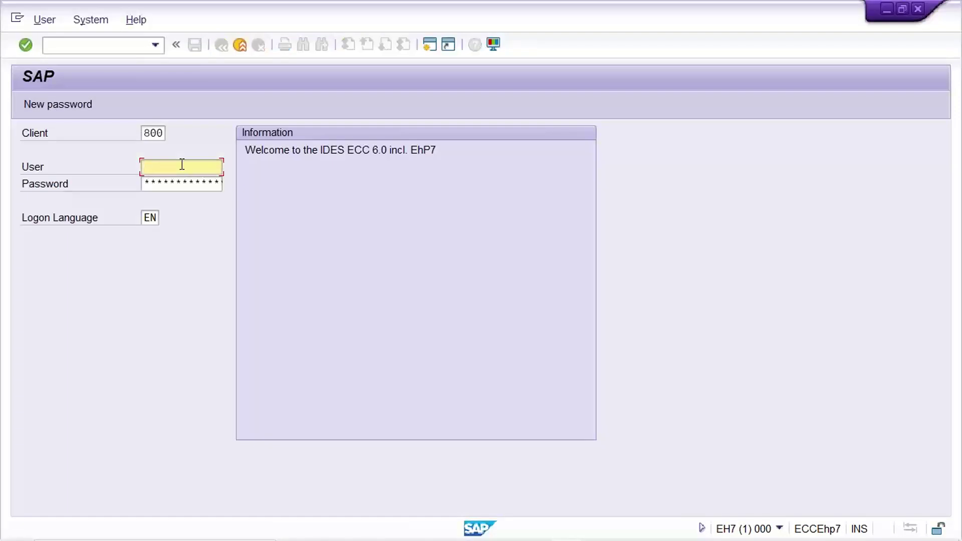
{"action": "type", "text": "KU"}
{"action": "key", "text": "Down"}
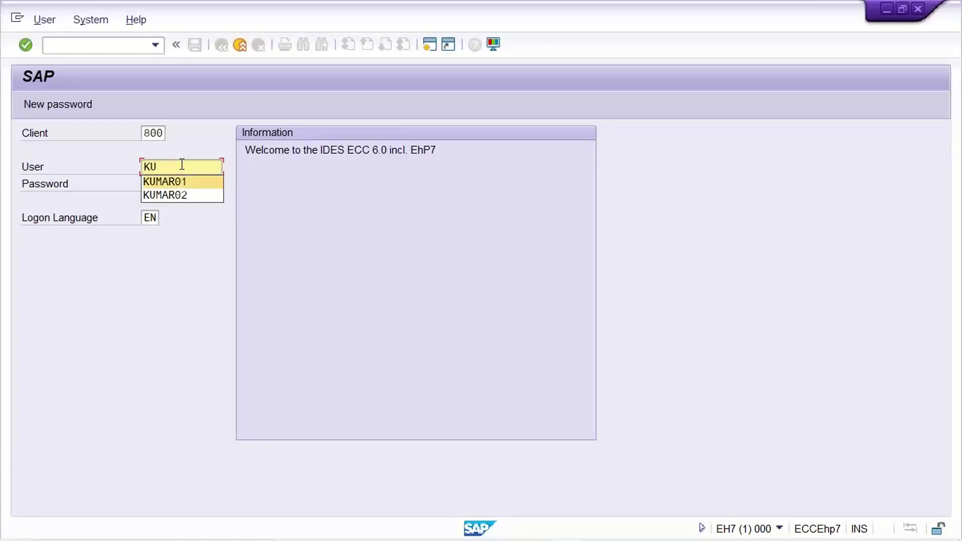
{"action": "key", "text": "Return"}
{"action": "key", "text": "Tab"}
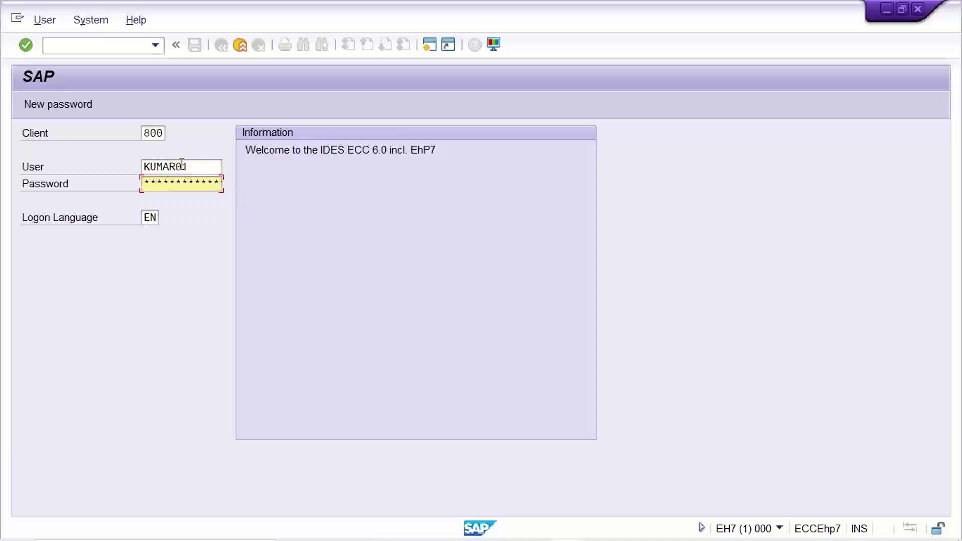
Log on to client 800 with the credentials already filled in and open transaction OX02
{"action": "key", "text": "Return"}
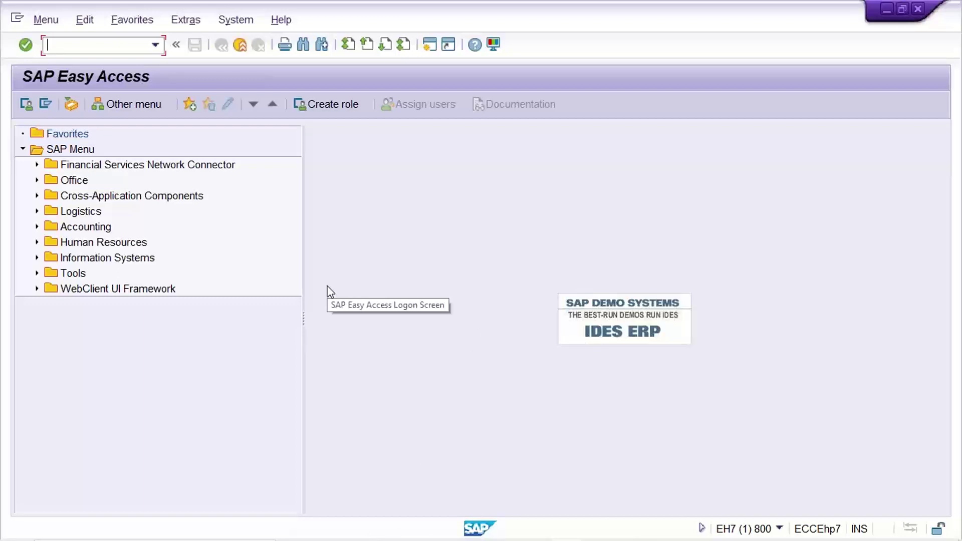
{"action": "type", "text": "OX02"}
{"action": "key", "text": "Return"}
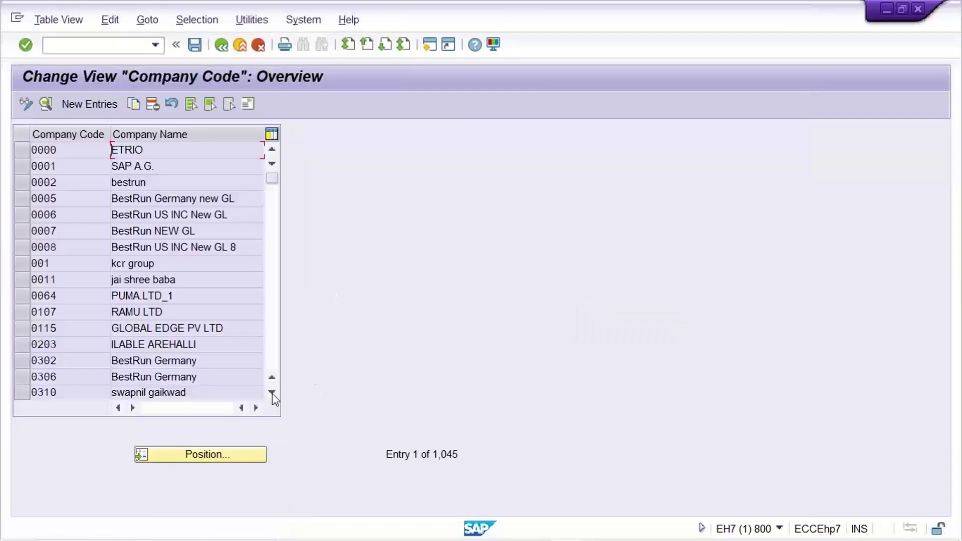
Position the company code list at TM22 and examine the codes from there on for a free one
{"action": "left_click", "coordinate": [204, 458]}
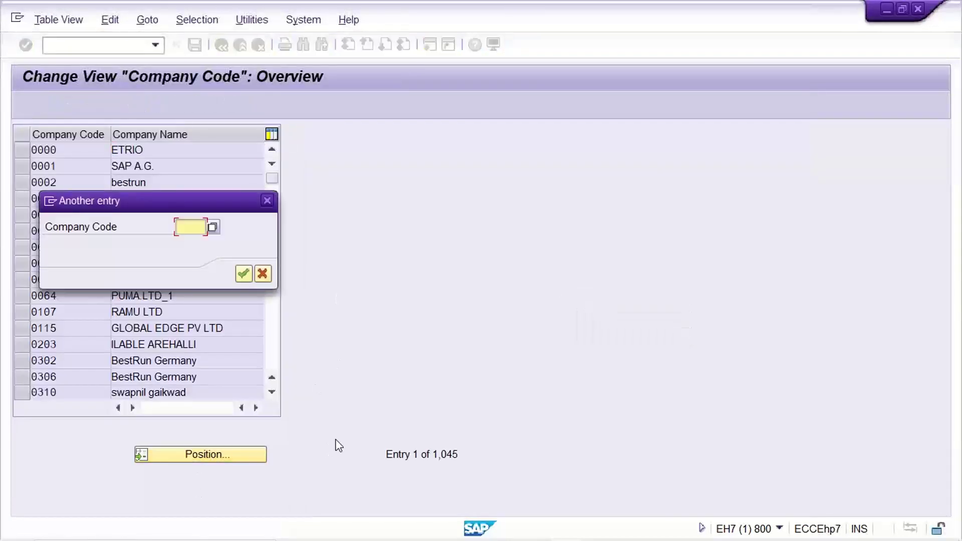
{"action": "type", "text": "TM22"}
{"action": "key", "text": "Return"}
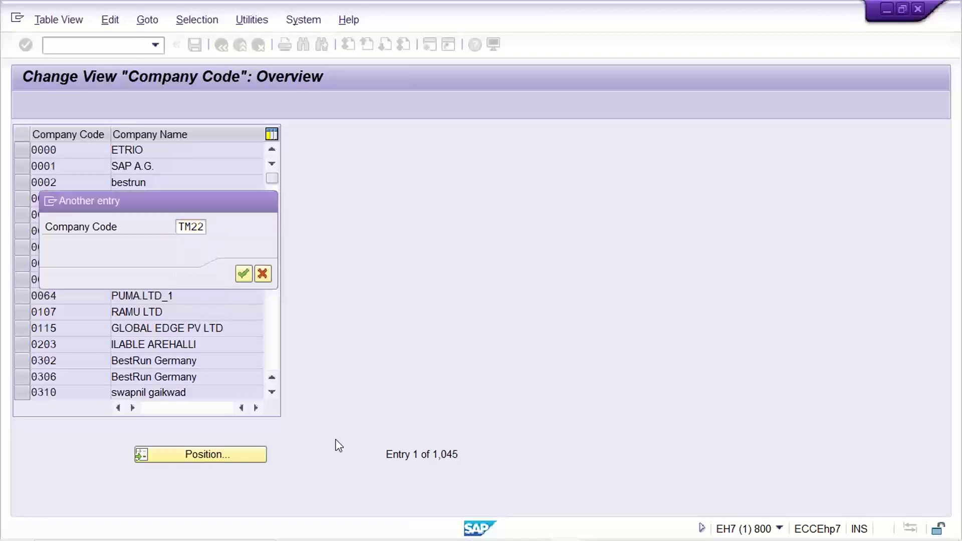
{"action": "left_click", "coordinate": [75, 150]}
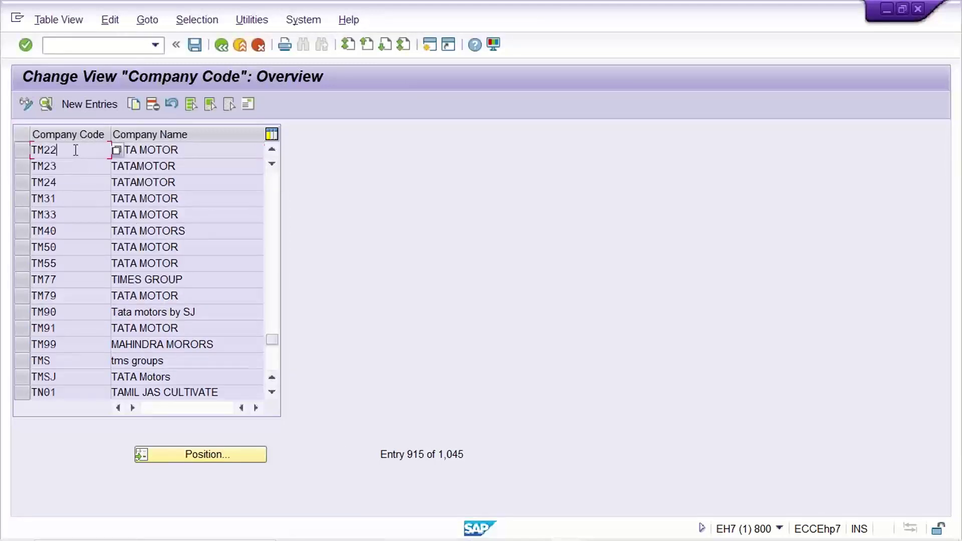
{"action": "left_click", "coordinate": [77, 166]}
{"action": "left_click", "coordinate": [76, 183]}
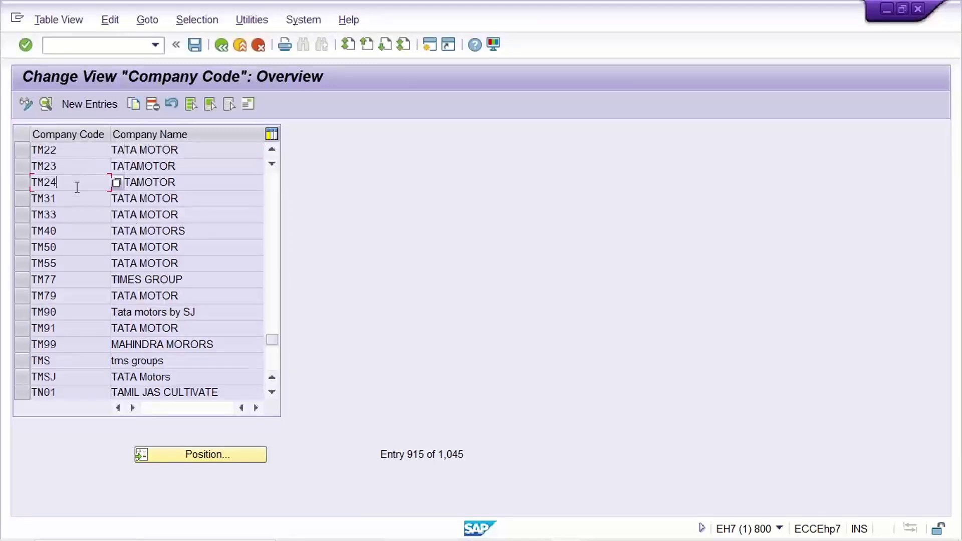
{"action": "left_click", "coordinate": [83, 213]}
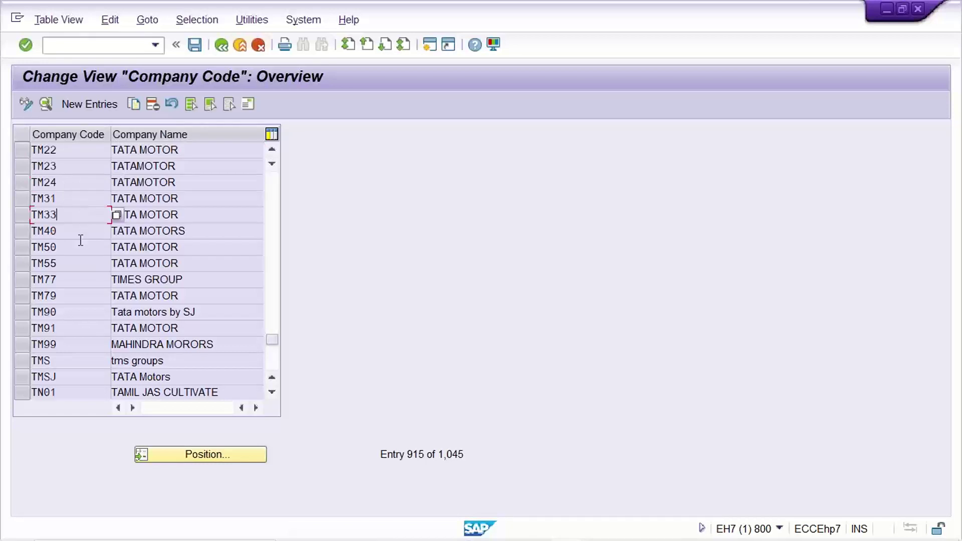
{"action": "left_click", "coordinate": [81, 242]}
{"action": "left_click", "coordinate": [76, 231]}
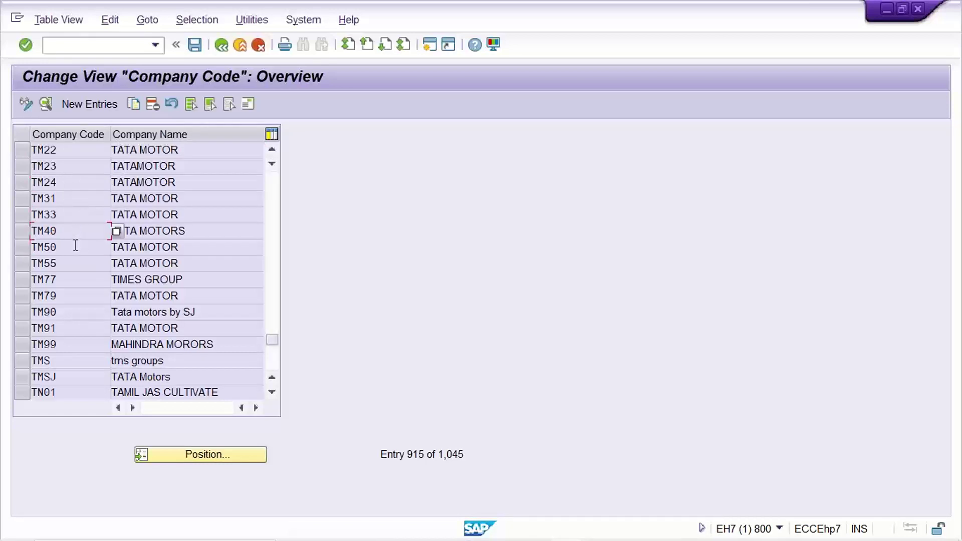
{"action": "left_click", "coordinate": [76, 245]}
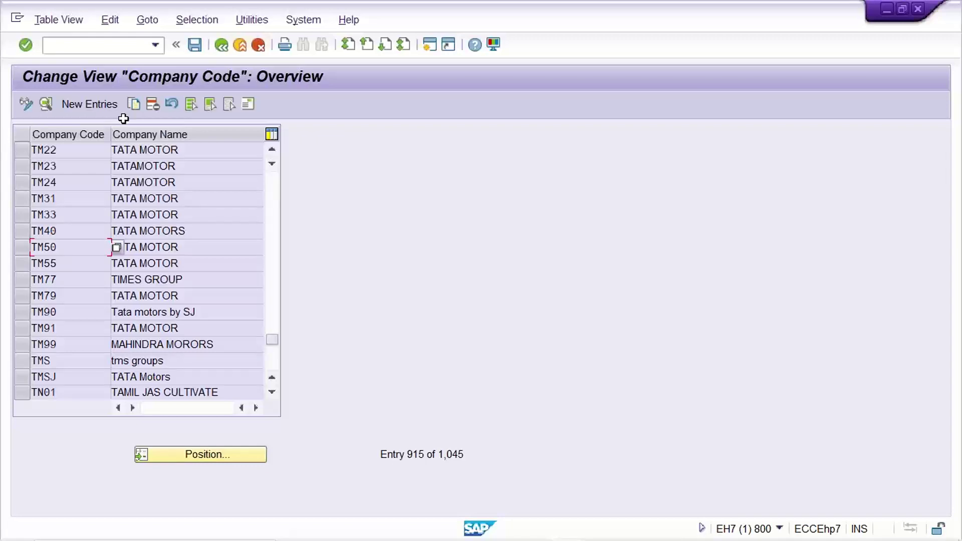
Switch to the Excel workbook and rename Sheet1 as TM42
{"action": "left_click", "coordinate": [736, 527]}
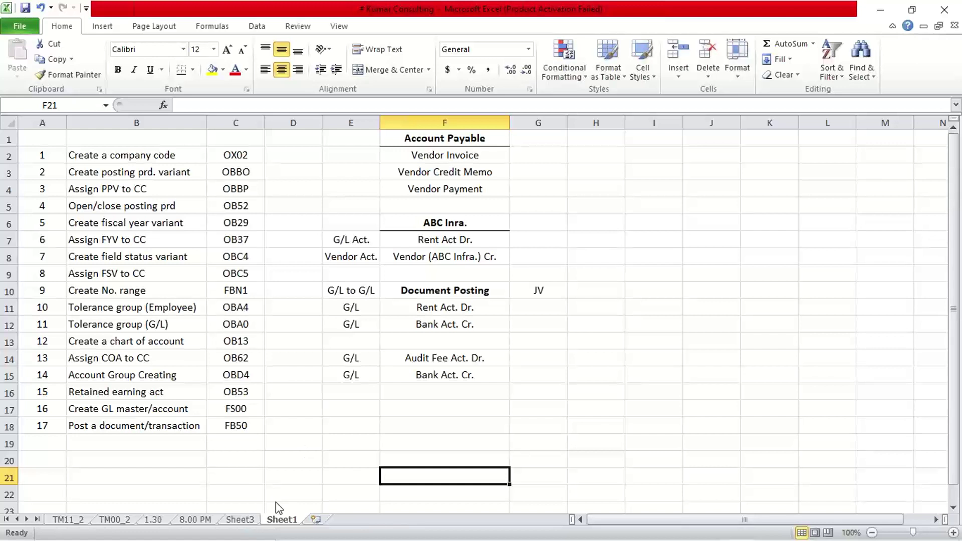
{"action": "double_click", "coordinate": [278, 518]}
{"action": "type", "text": "t"}
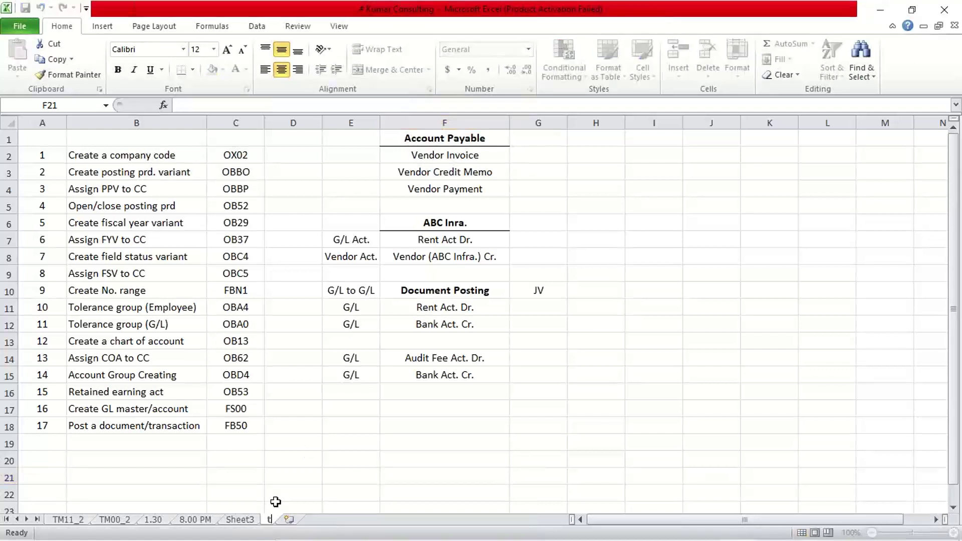
{"action": "key", "text": "BackSpace"}
{"action": "type", "text": "TM42"}
{"action": "key", "text": "Return"}
{"action": "left_click", "coordinate": [418, 431]}
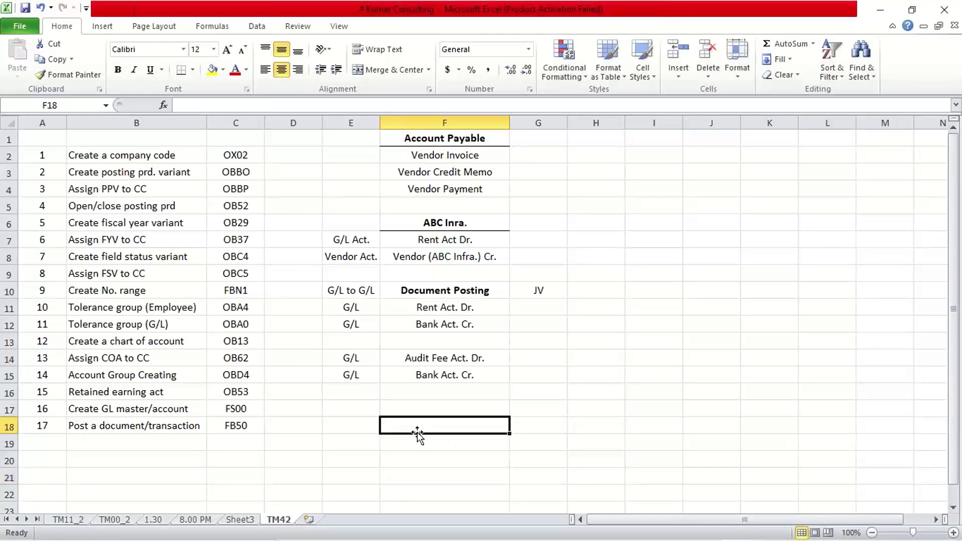
Switch back to SAP and start a new company code entry TM42 with the company name TATA MOTOR
{"action": "left_click", "coordinate": [569, 529]}
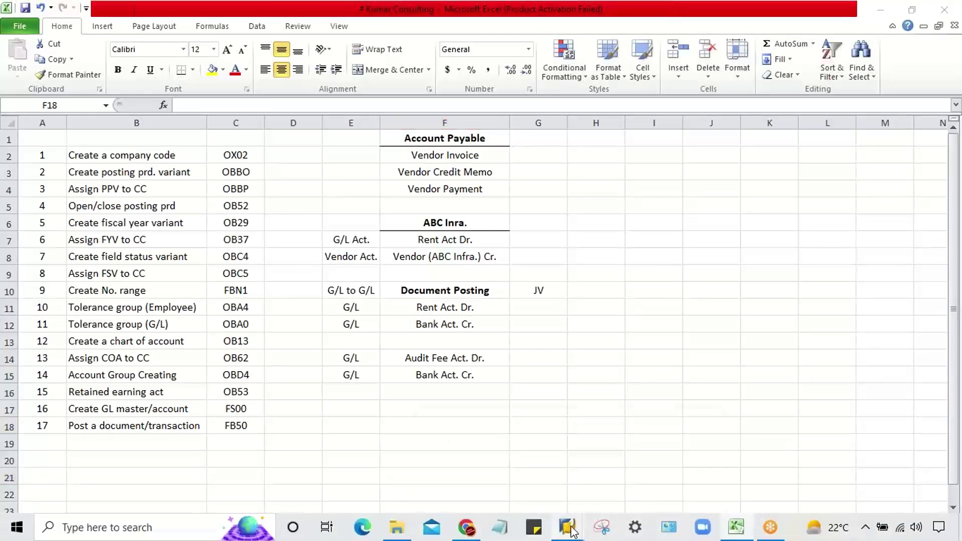
{"action": "left_click", "coordinate": [629, 483]}
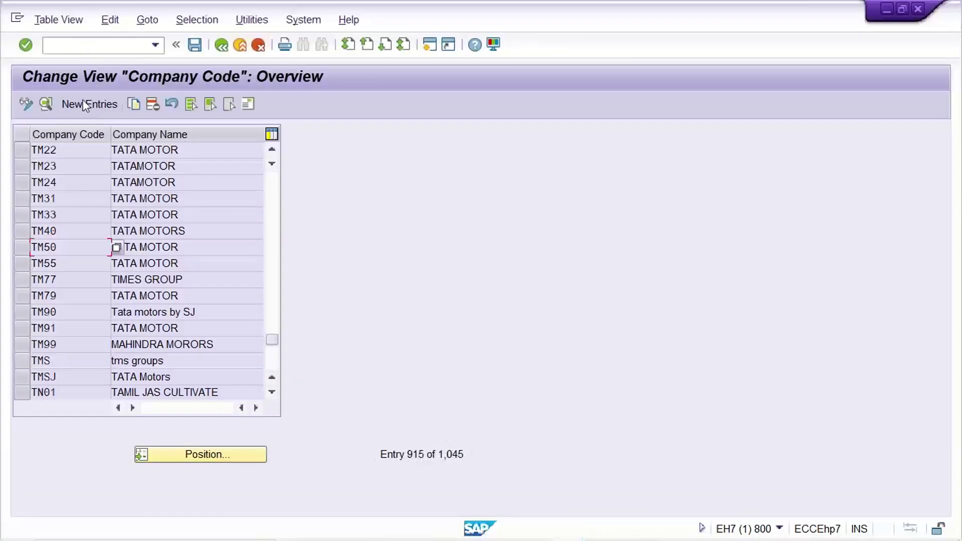
{"action": "left_click", "coordinate": [84, 104]}
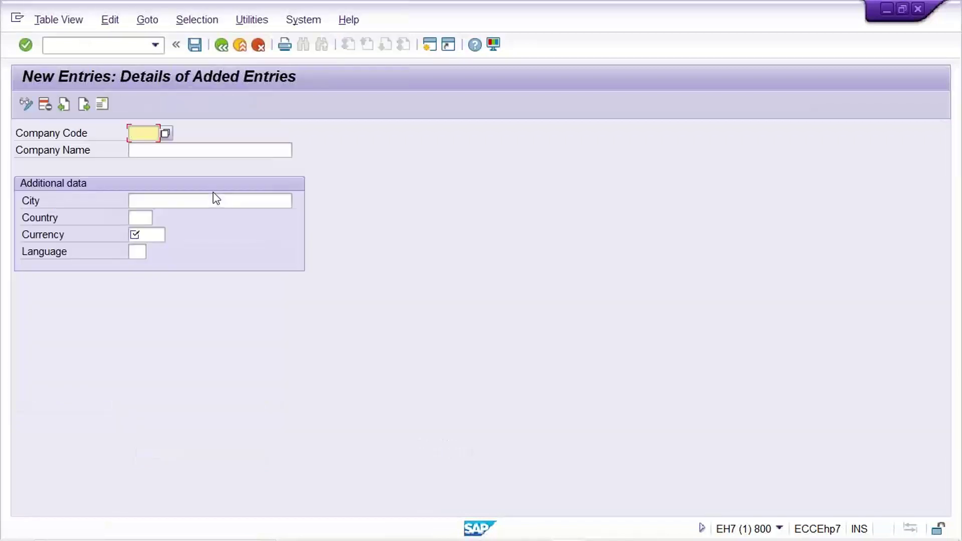
{"action": "type", "text": "TM42"}
{"action": "key", "text": "Tab"}
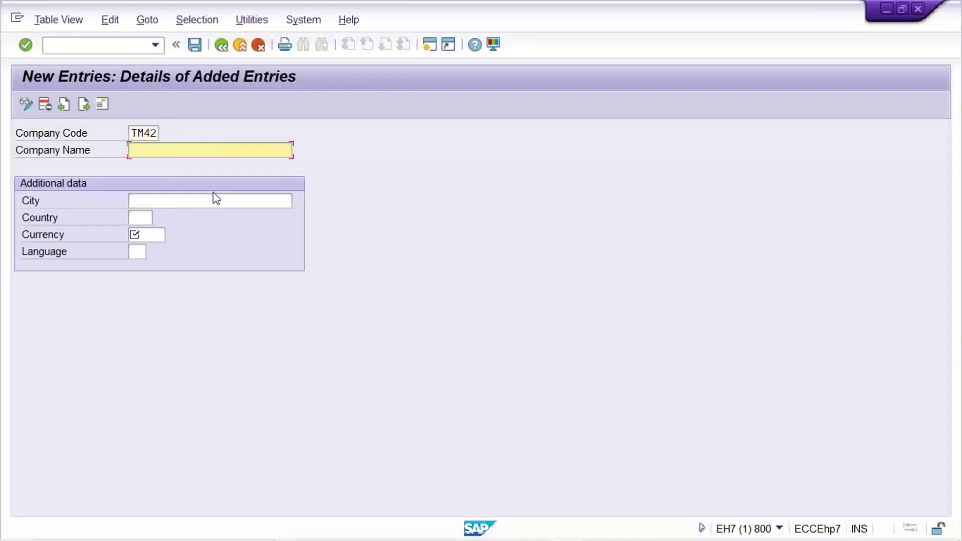
{"action": "type", "text": "TA"}
{"action": "key", "text": "Down"}
{"action": "key", "text": "Down"}
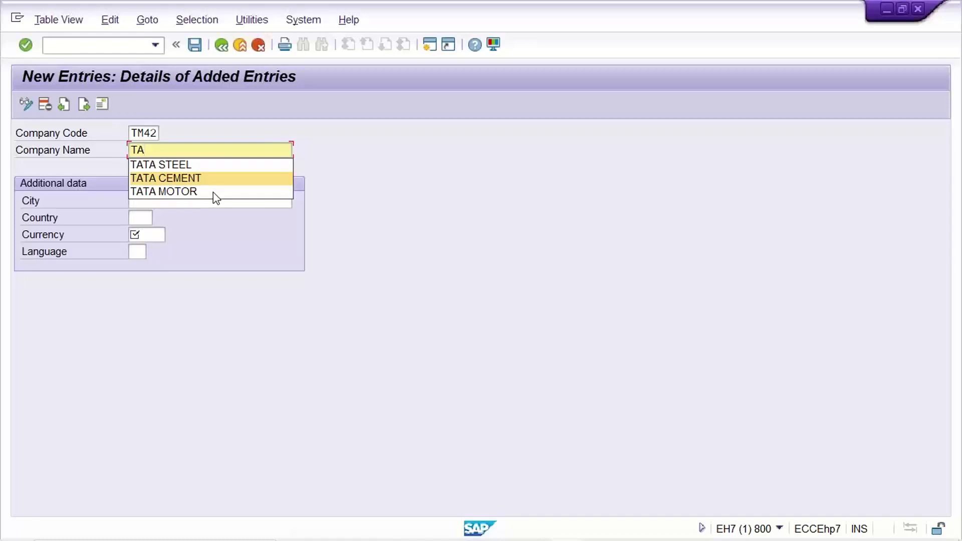
{"action": "key", "text": "Down"}
{"action": "key", "text": "Return"}
{"action": "key", "text": "Tab"}
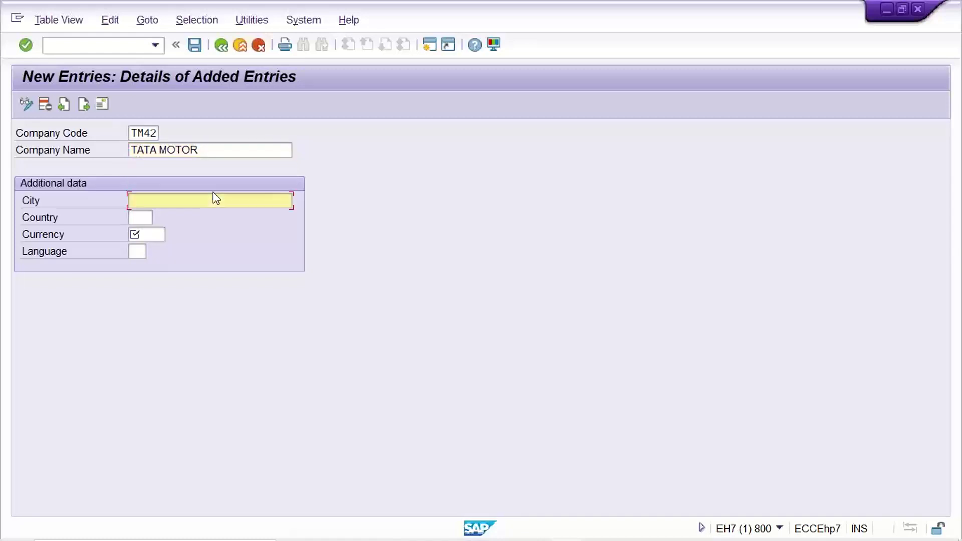
Set the company code's city to NEW DELHI and its country to IN
{"action": "type", "text": "N"}
{"action": "key", "text": "Down"}
{"action": "key", "text": "Return"}
{"action": "key", "text": "Tab"}
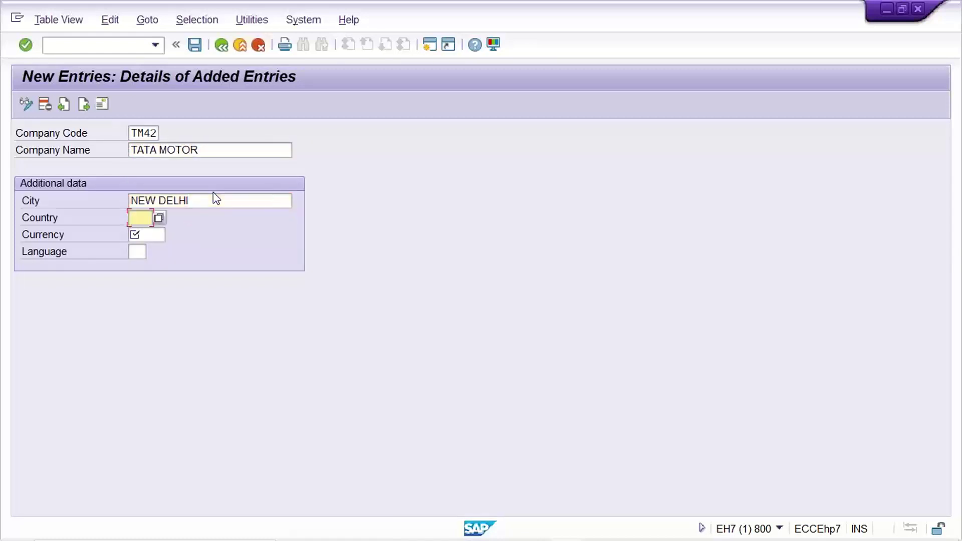
{"action": "type", "text": "I"}
{"action": "key", "text": "Down"}
{"action": "key", "text": "Return"}
{"action": "key", "text": "Tab"}
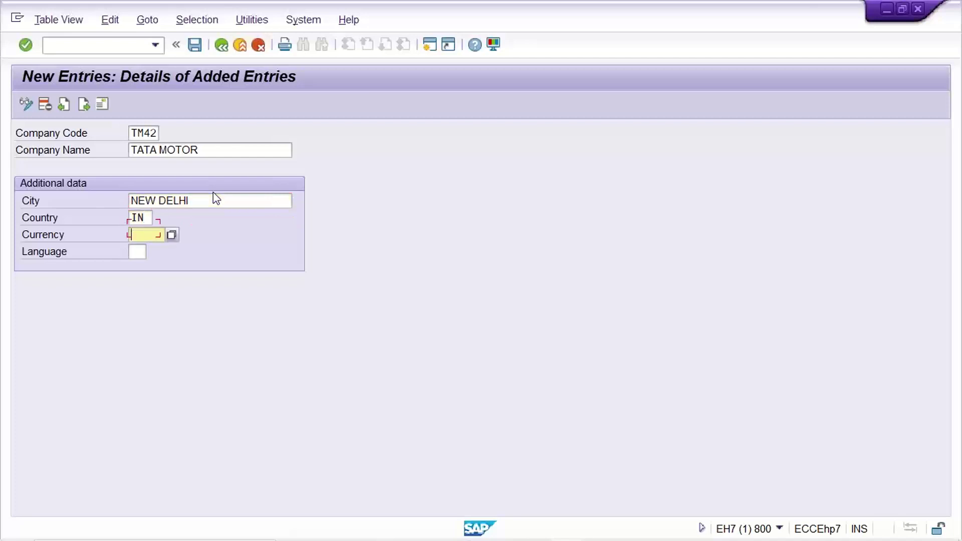
Set the company code's currency to INR and its language to EN
{"action": "type", "text": "I"}
{"action": "key", "text": "Down"}
{"action": "key", "text": "Return"}
{"action": "key", "text": "Tab"}
{"action": "type", "text": "EN"}
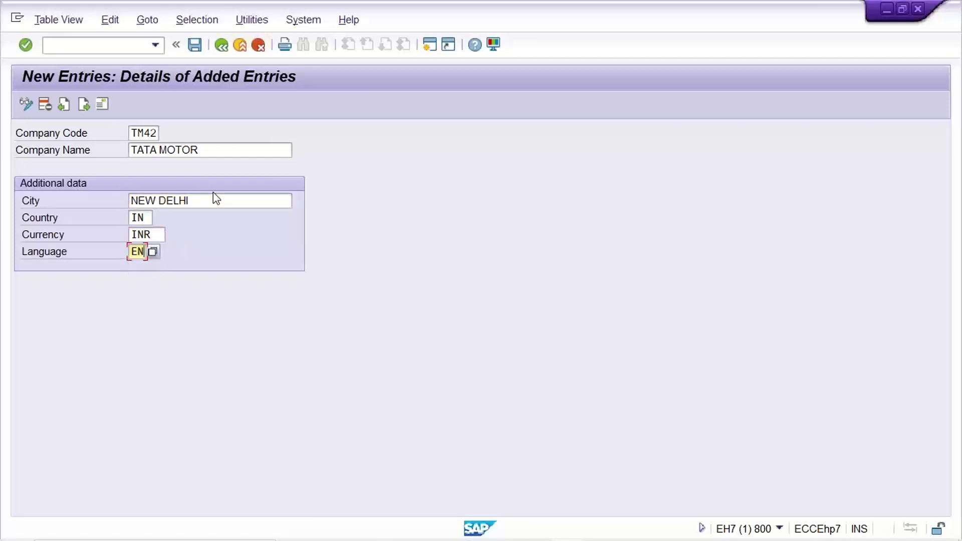
Enter country IN in the address of company code TM42 and save the new entry
{"action": "key", "text": "Return"}
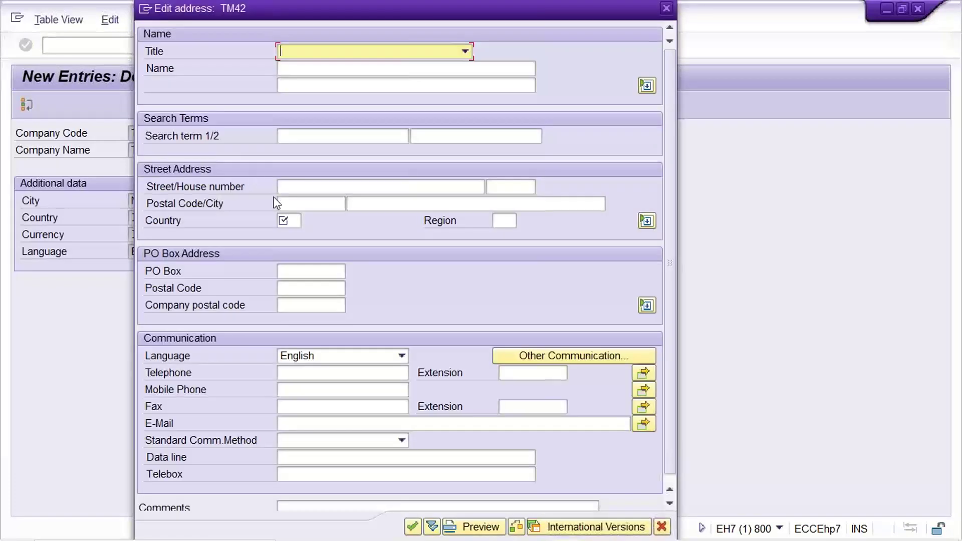
{"action": "left_click", "coordinate": [293, 224]}
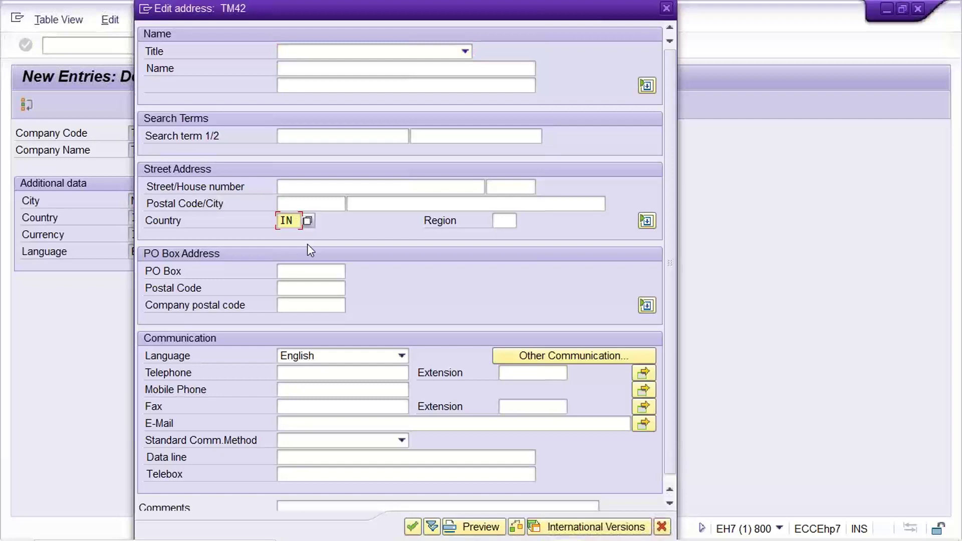
{"action": "key", "text": "Return"}
{"action": "key", "text": "ctrl+s"}
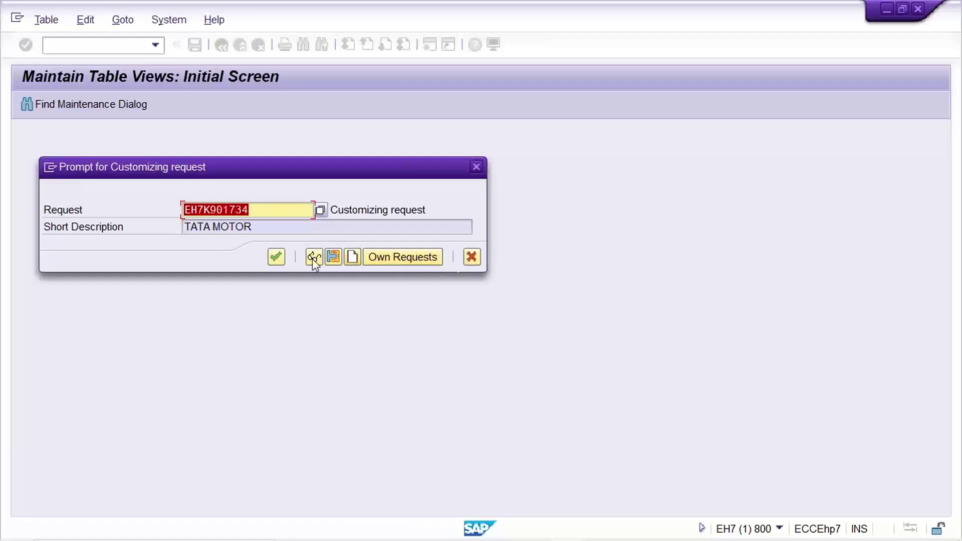
Create a new customizing request with the short description TATA MOTOR and record the company code in it
{"action": "left_click", "coordinate": [260, 210]}
{"action": "double_click", "coordinate": [260, 209]}
{"action": "key", "text": "Tab"}
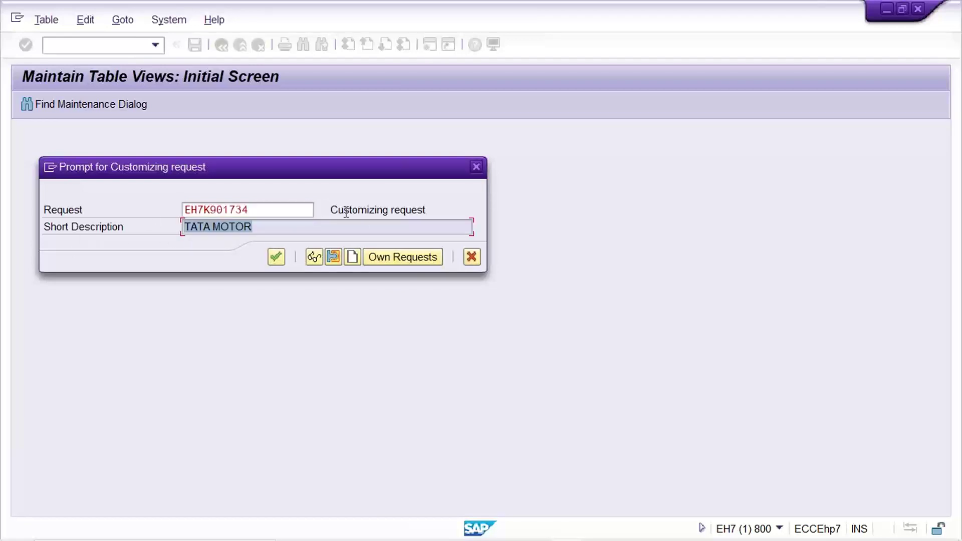
{"action": "left_click", "coordinate": [353, 258]}
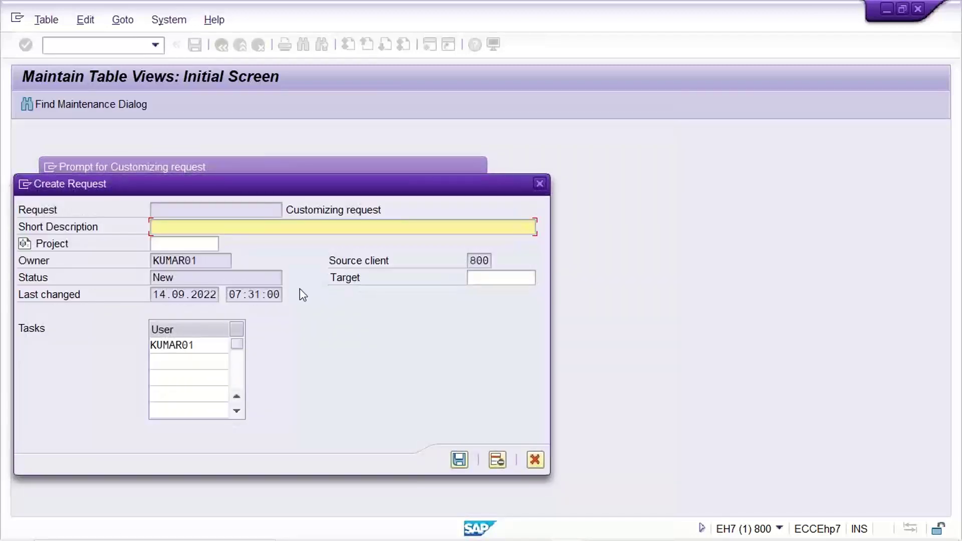
{"action": "type", "text": "TATA MOTOR"}
{"action": "key", "text": "Return"}
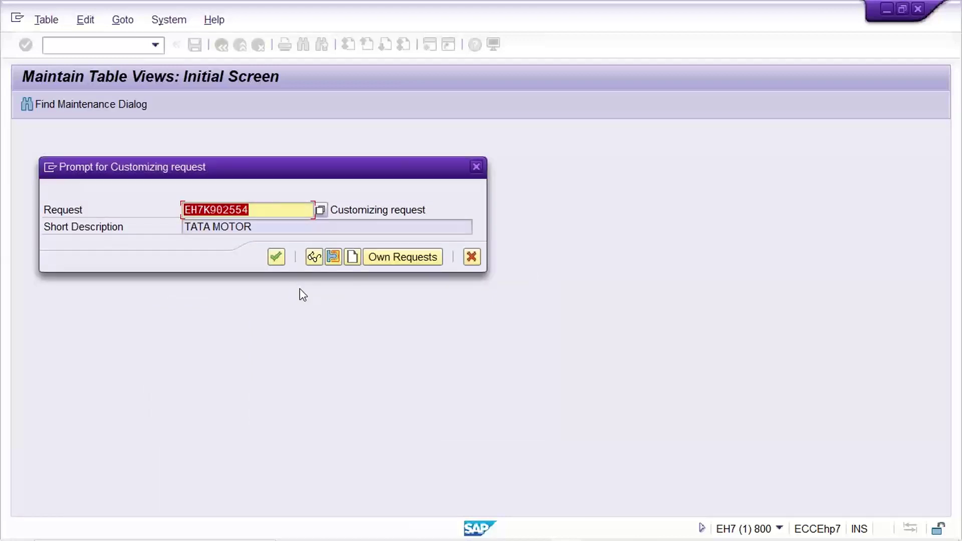
{"action": "key", "text": "Return"}
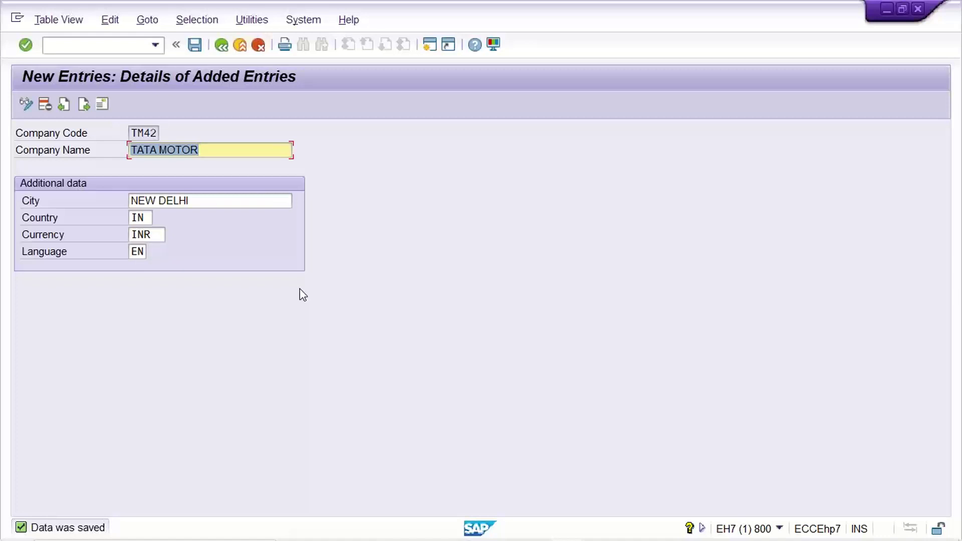
Open the posting period variant definitions with the transaction command /NOBBO
{"action": "left_click", "coordinate": [87, 50]}
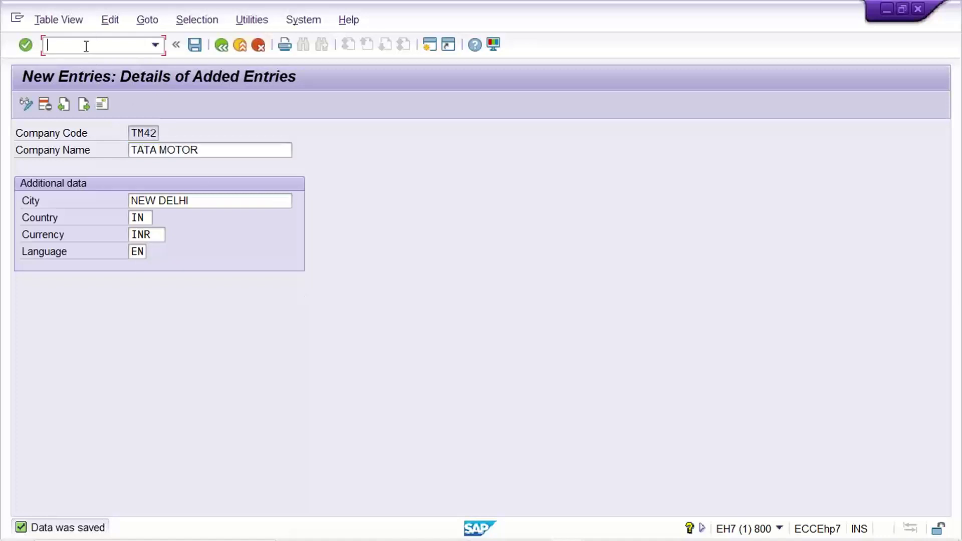
{"action": "type", "text": "/NOBBO"}
{"action": "key", "text": "Return"}
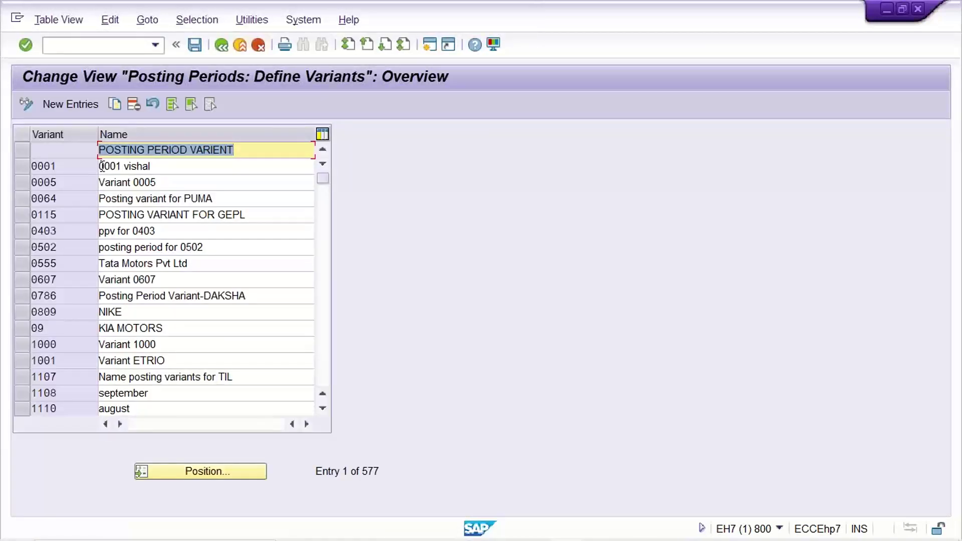
Add posting period variant TM42 named TATA MOTOR PPV, save it and accept the proposed customizing request
{"action": "left_click", "coordinate": [71, 104]}
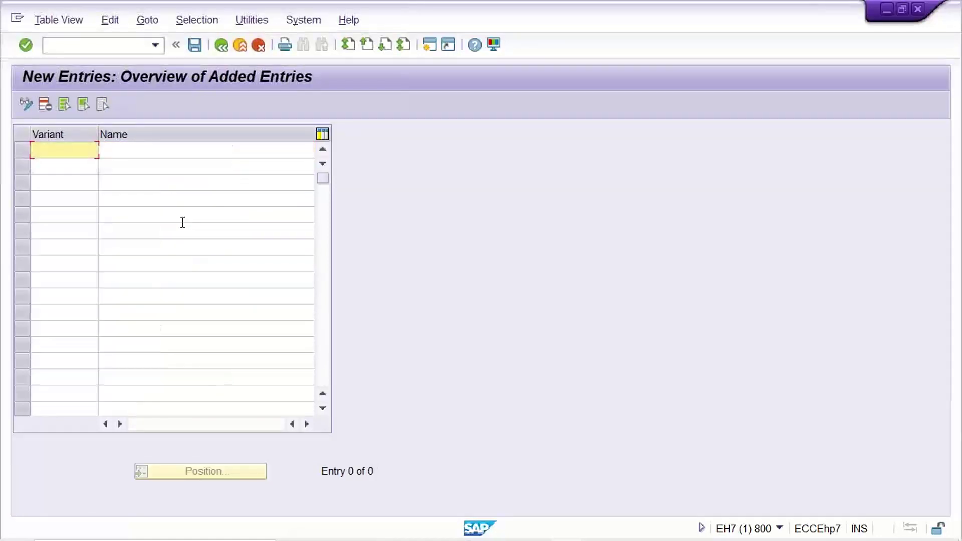
{"action": "type", "text": "TM42"}
{"action": "key", "text": "Tab"}
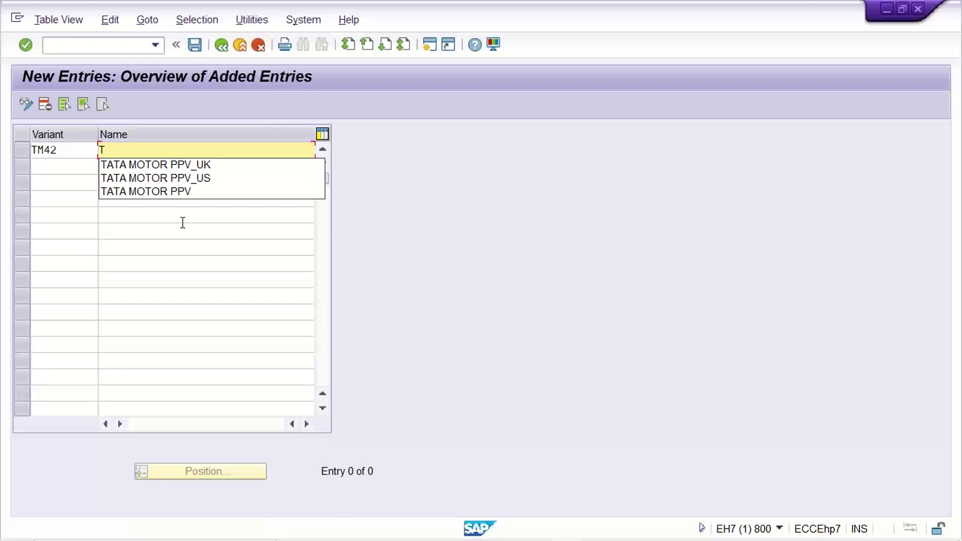
{"action": "key", "text": "Down"}
{"action": "key", "text": "Down"}
{"action": "key", "text": "Down"}
{"action": "key", "text": "Return"}
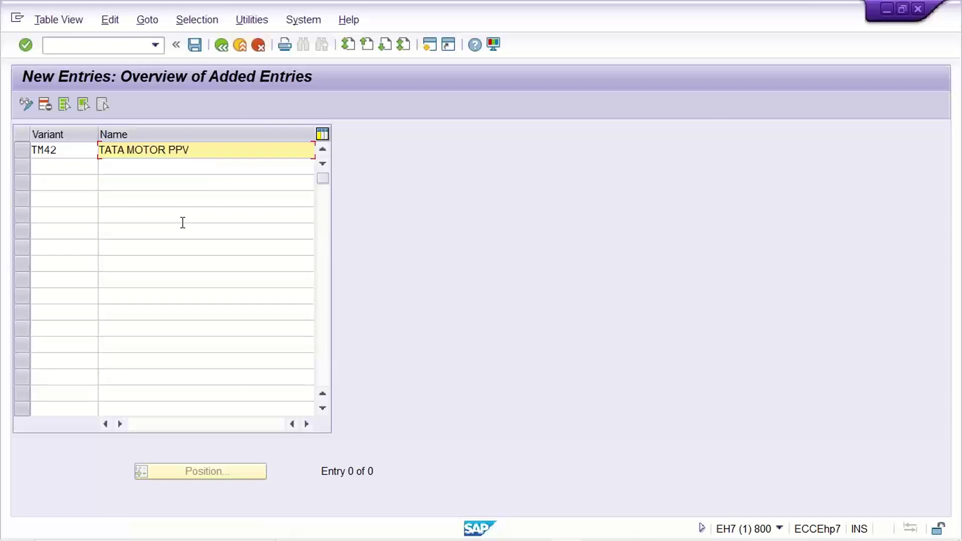
{"action": "key", "text": "ctrl+s"}
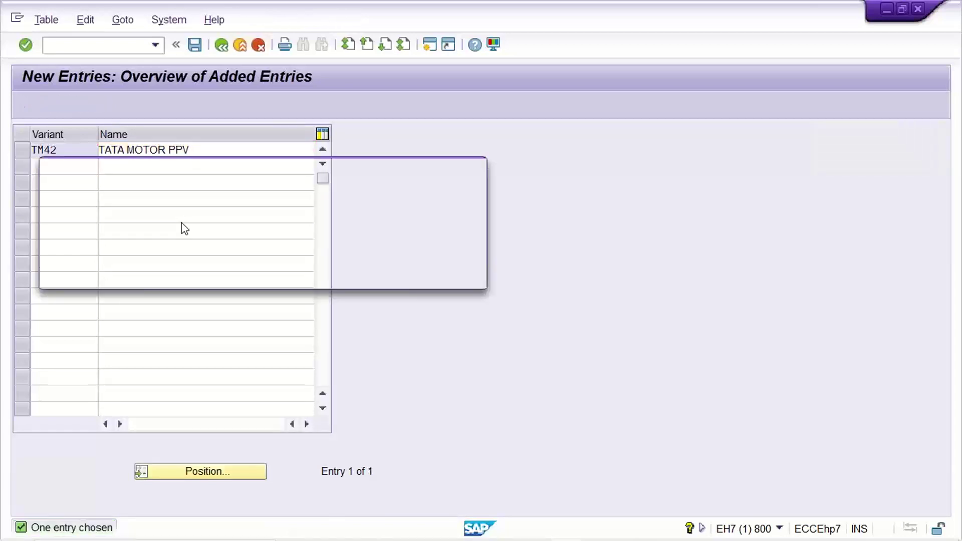
{"action": "key", "text": "Return"}
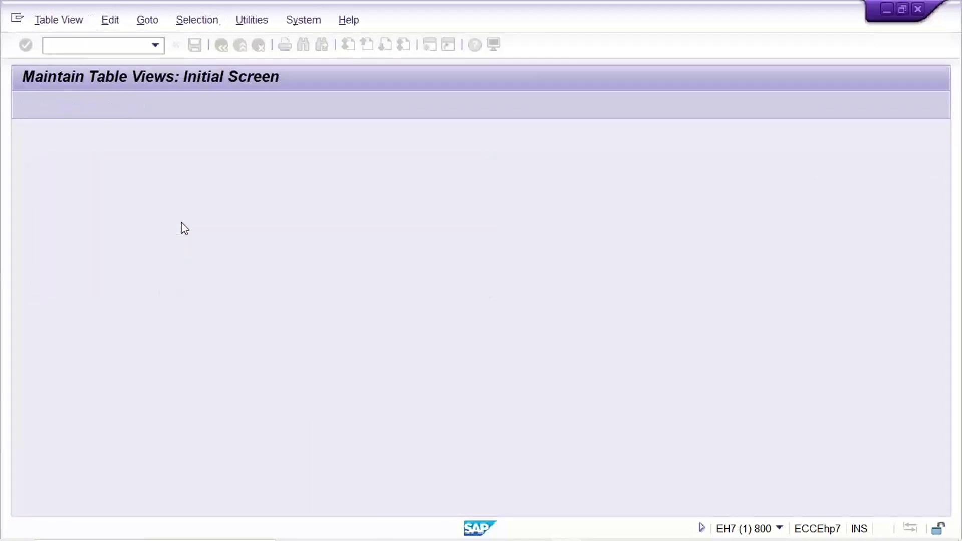
Open the assignment of company codes to posting period variants with the transaction command /NOBBP
{"action": "left_click", "coordinate": [88, 44]}
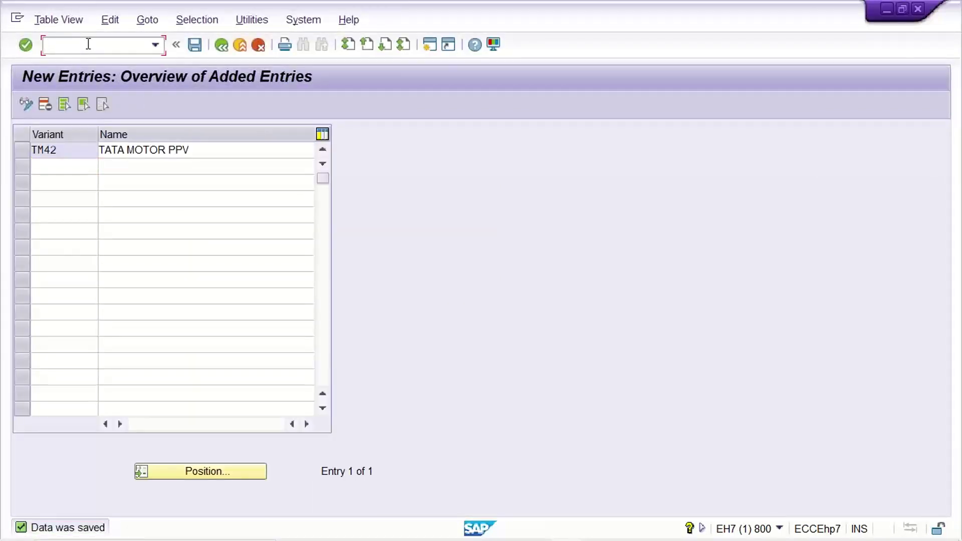
{"action": "type", "text": "/NOBBP"}
{"action": "key", "text": "Return"}
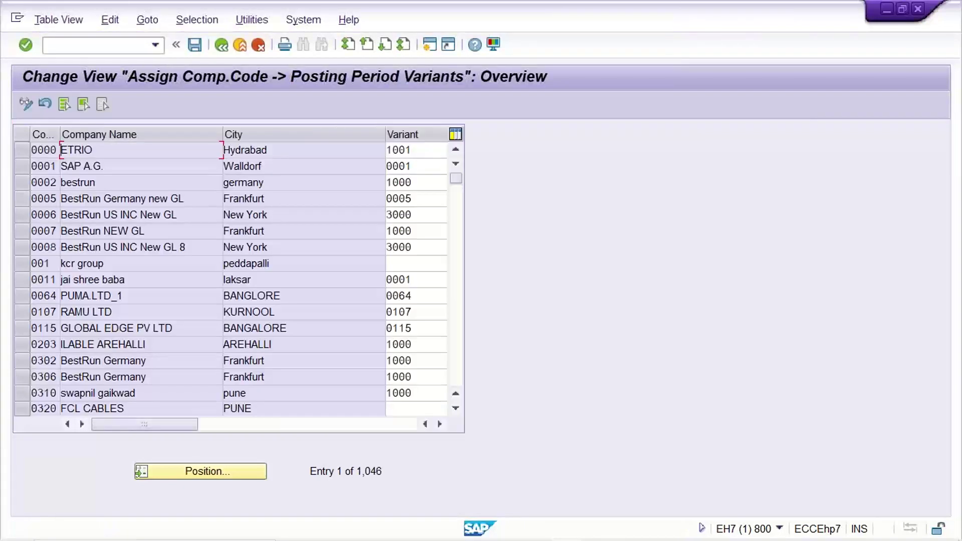
Find company code TM42, assign posting period variant TM42 to it, and save with the proposed customizing request
{"action": "left_click", "coordinate": [192, 474]}
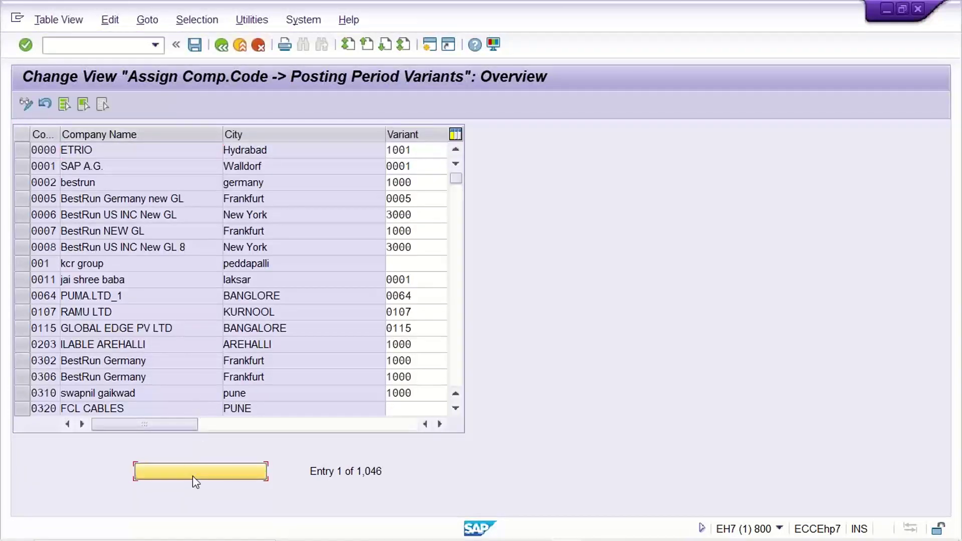
{"action": "type", "text": "TNL"}
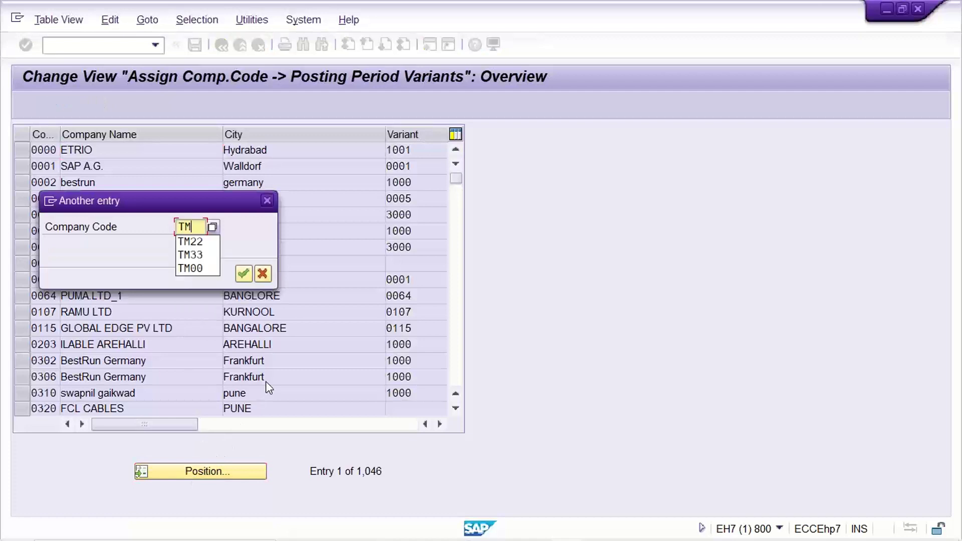
{"action": "key", "text": "Return"}
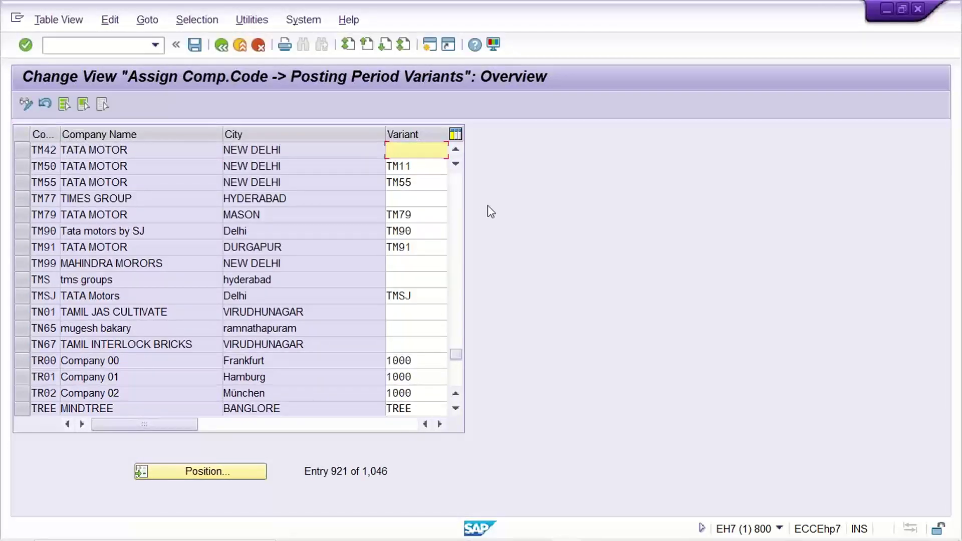
{"action": "type", "text": "TM42"}
{"action": "key", "text": "ctrl+s"}
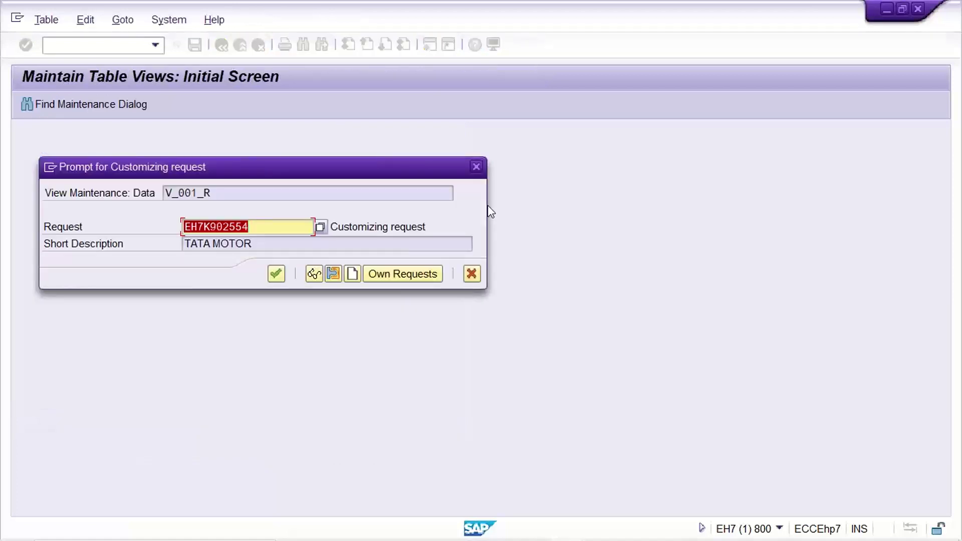
{"action": "key", "text": "Return"}
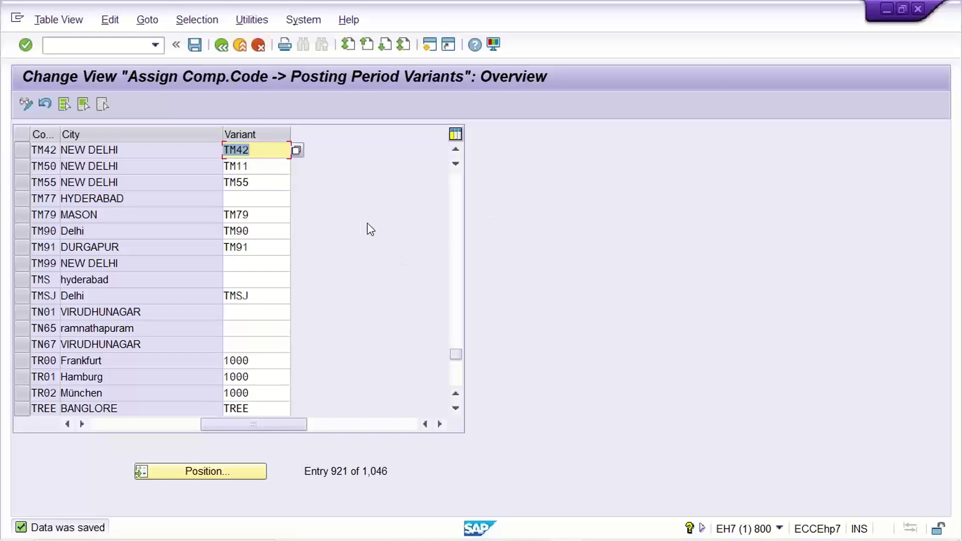
Open the fiscal year variant maintenance with the transaction command /NOB29
{"action": "left_click", "coordinate": [85, 45]}
{"action": "type", "text": "/NOB"}
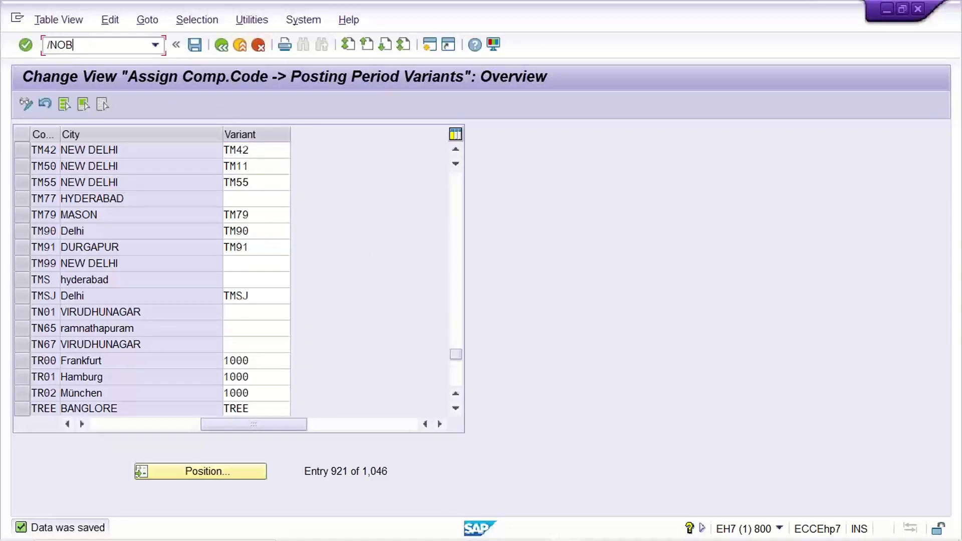
{"action": "type", "text": "29"}
{"action": "key", "text": "Return"}
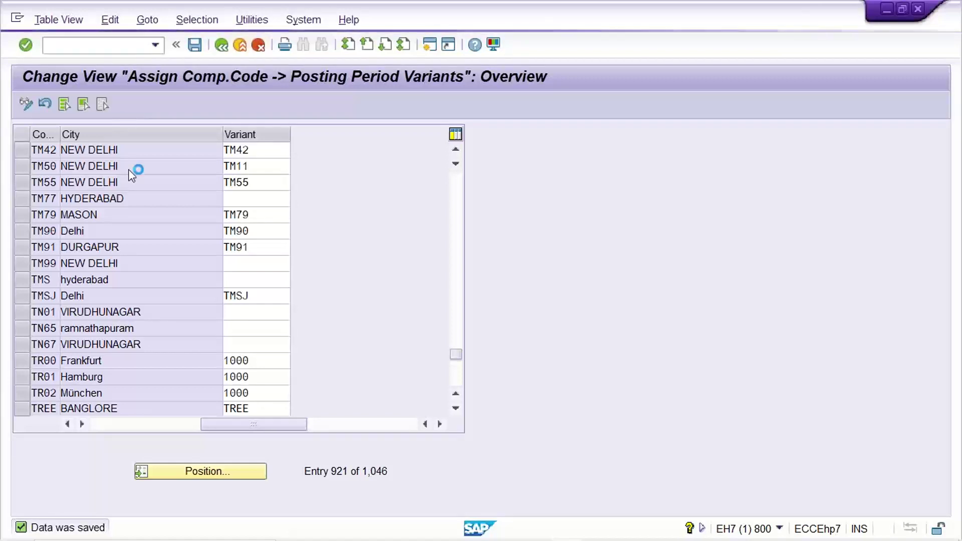
{"action": "left_click", "coordinate": [18, 19]}
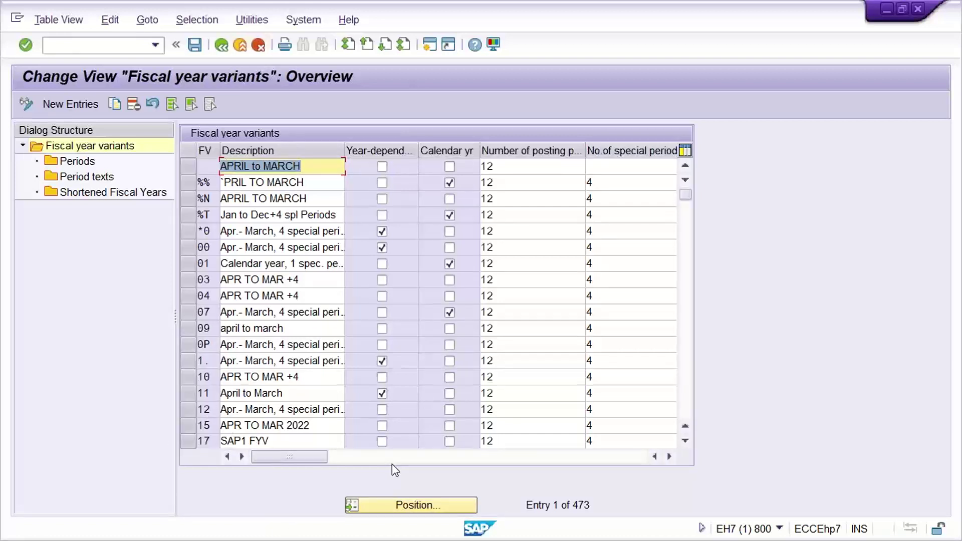
Position the fiscal year variant list at variant V3
{"action": "left_click", "coordinate": [410, 504]}
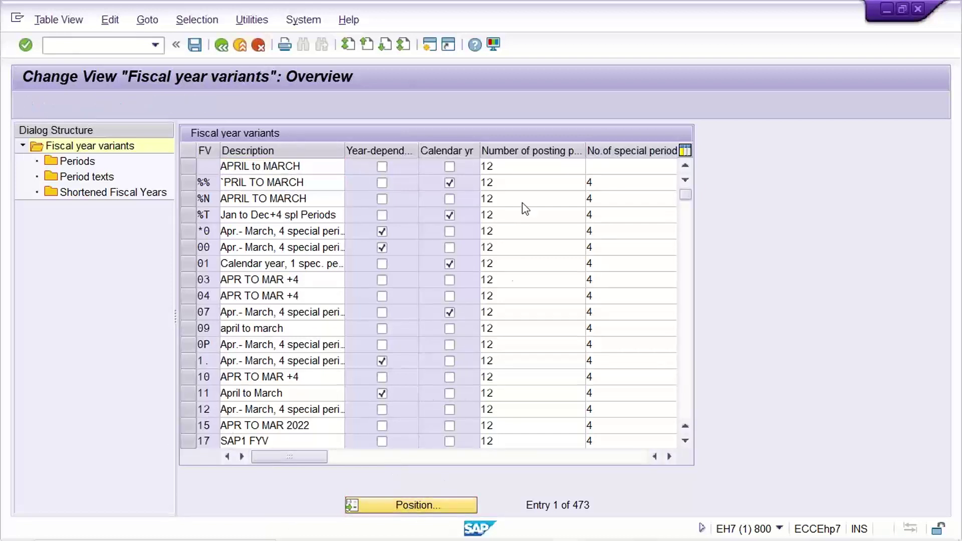
{"action": "type", "text": "V3"}
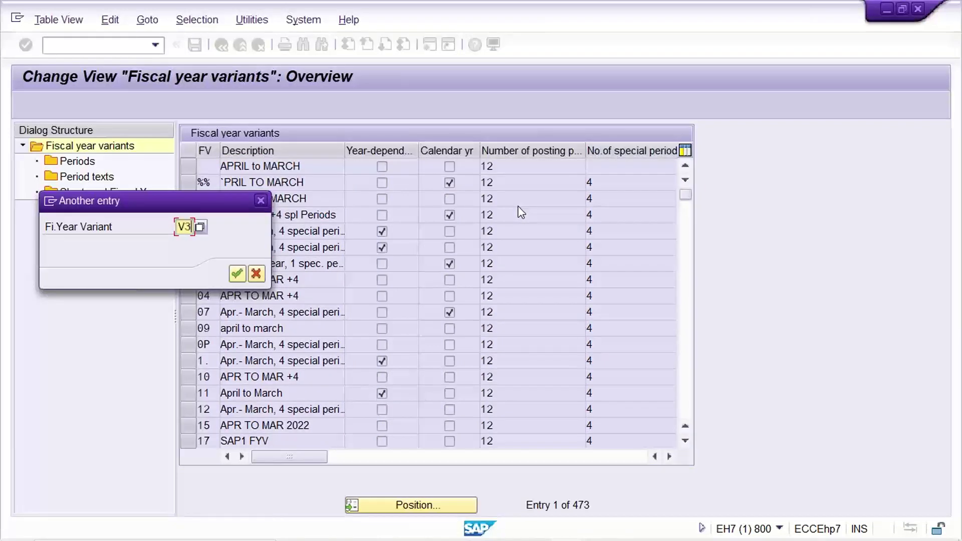
{"action": "key", "text": "Return"}
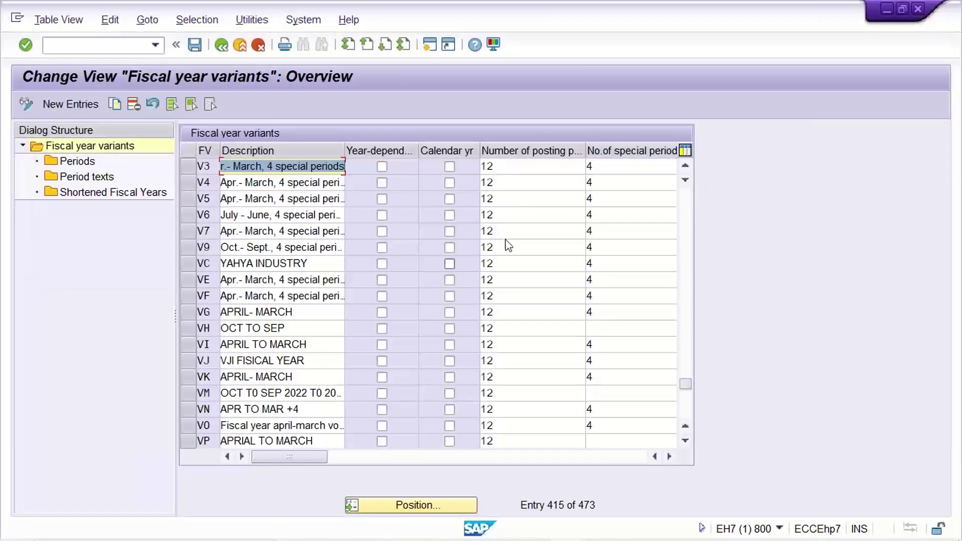
{"action": "left_click", "coordinate": [255, 167]}
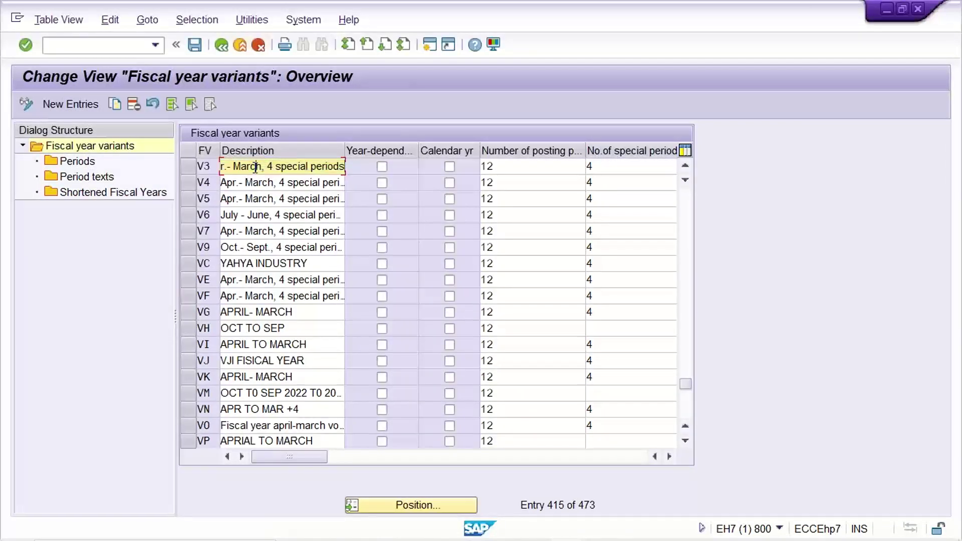
{"action": "left_click", "coordinate": [189, 165]}
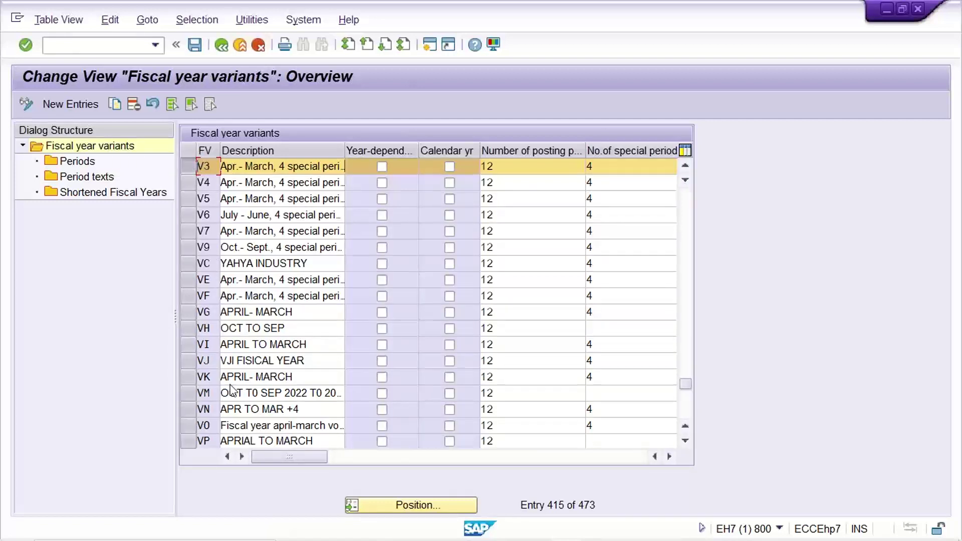
{"action": "left_click", "coordinate": [189, 166]}
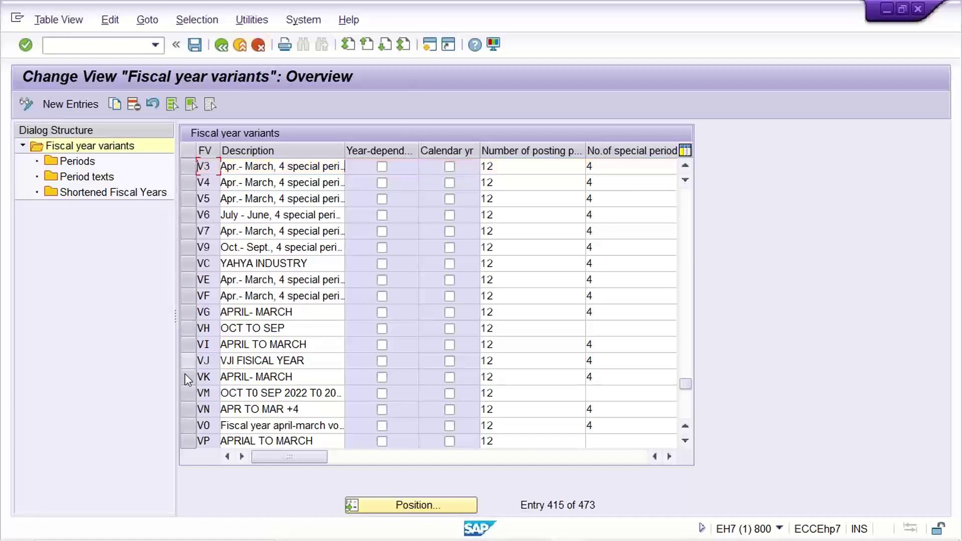
Examine the periods of fiscal year variant VG (APRIL- MARCH) and return to the variant list
{"action": "left_click", "coordinate": [187, 312]}
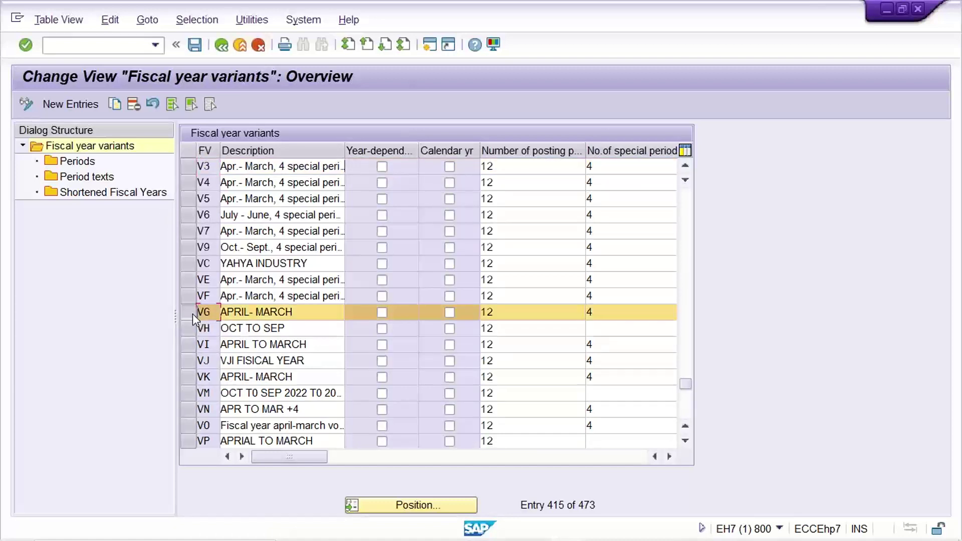
{"action": "double_click", "coordinate": [75, 161]}
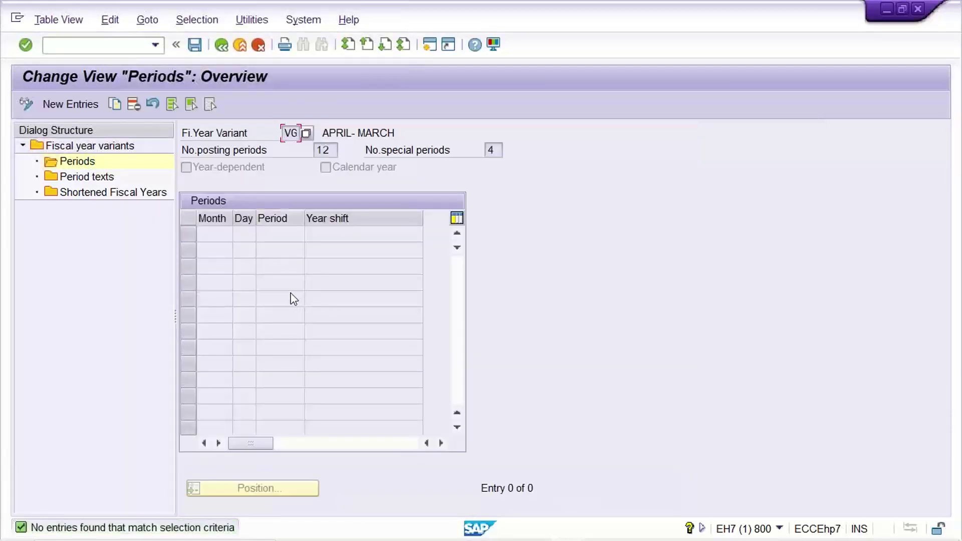
{"action": "left_click", "coordinate": [221, 44]}
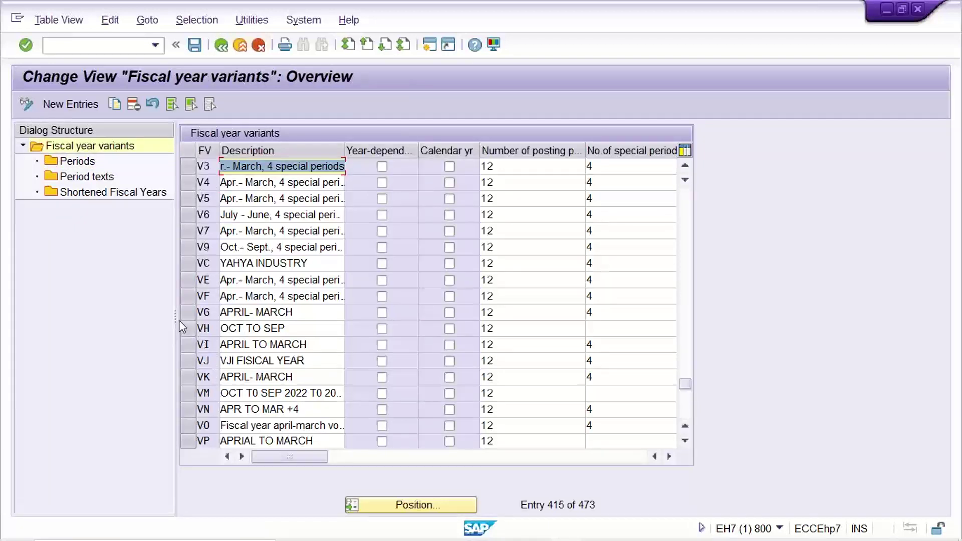
Examine the period assignments of fiscal year variant VI (APRIL TO MARCH) and return to the variant list
{"action": "left_click", "coordinate": [189, 308]}
{"action": "left_click", "coordinate": [188, 308]}
{"action": "left_click", "coordinate": [192, 345]}
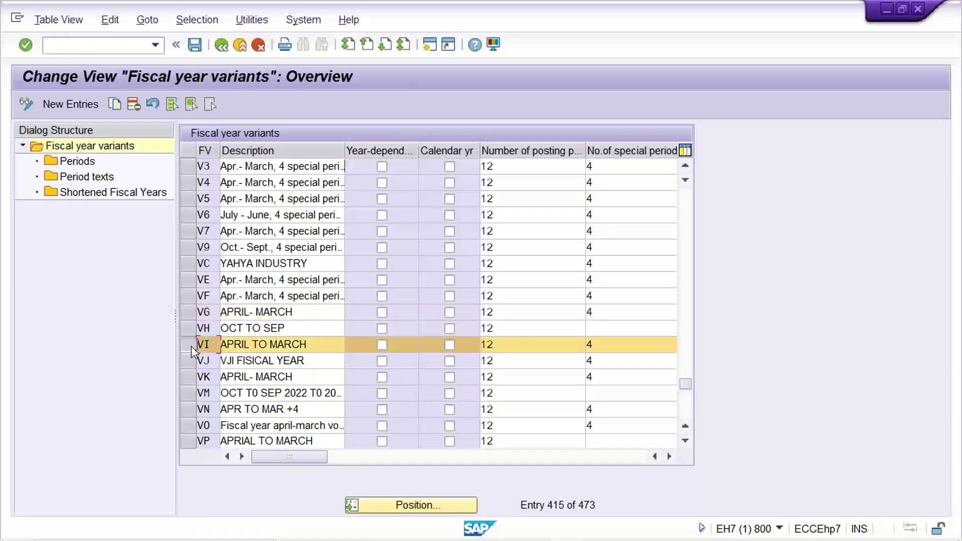
{"action": "left_click", "coordinate": [88, 164]}
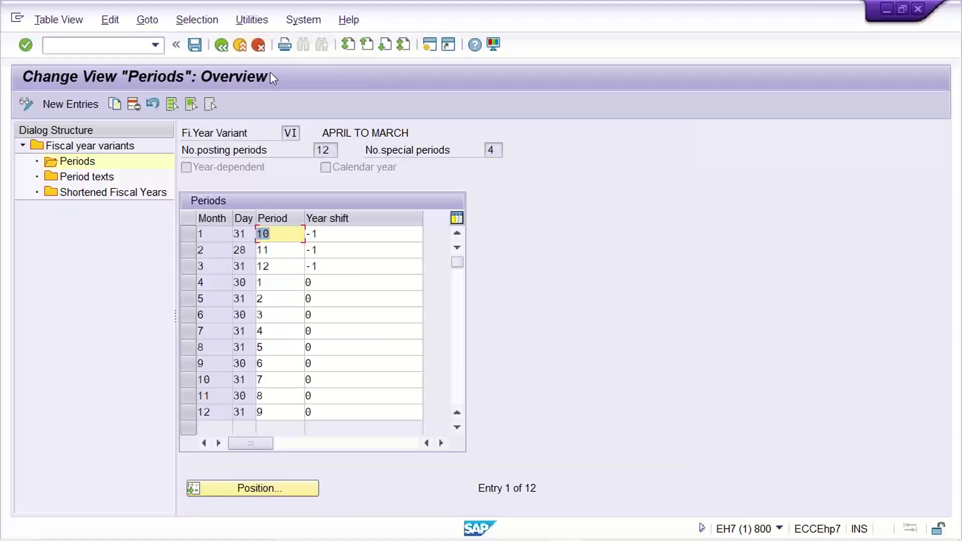
{"action": "left_click", "coordinate": [221, 45]}
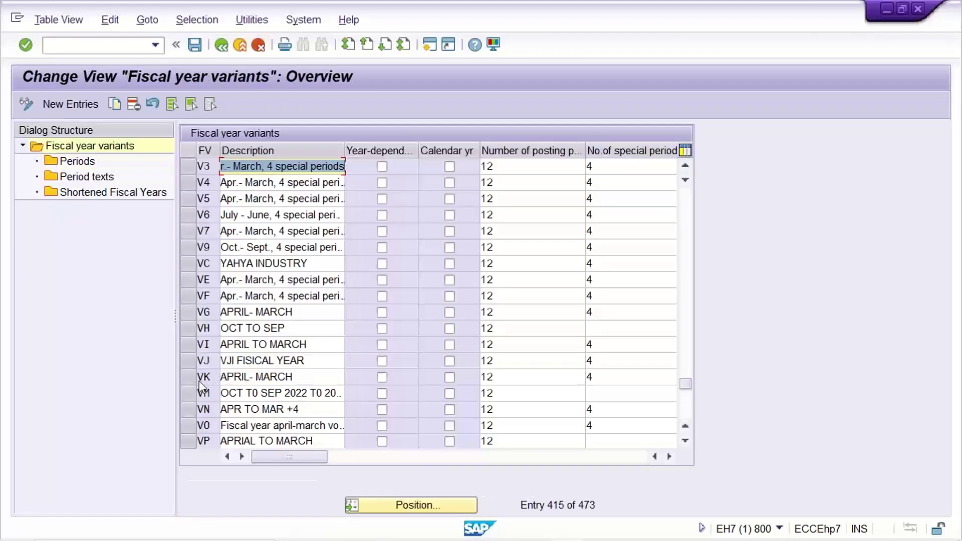
Start a copy of fiscal year variant VI (APRIL TO MARCH)
{"action": "left_click", "coordinate": [189, 343]}
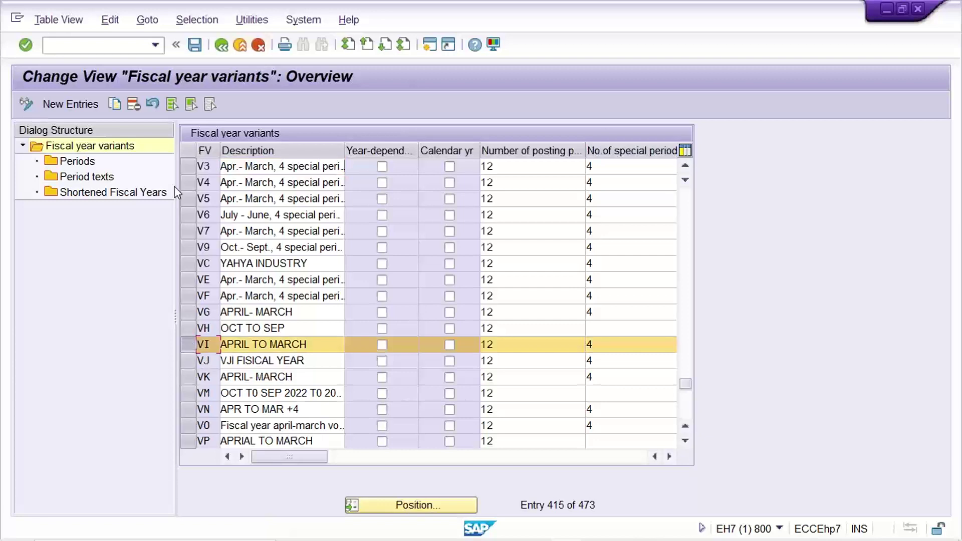
{"action": "left_click", "coordinate": [115, 104]}
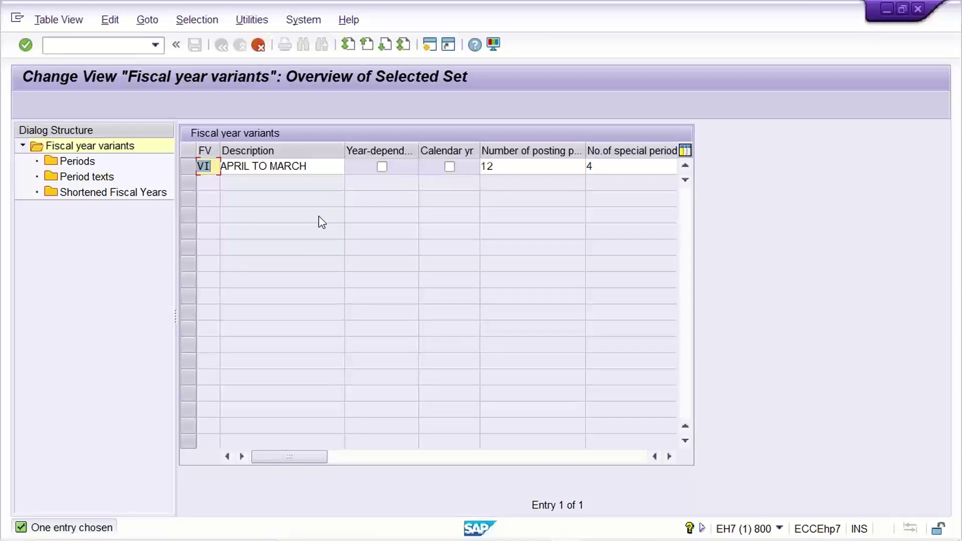
Try the keys T4, TT, TX, TY, TZ, ZZ and KK for the copied fiscal year variant
{"action": "type", "text": "T4"}
{"action": "key", "text": "Return"}
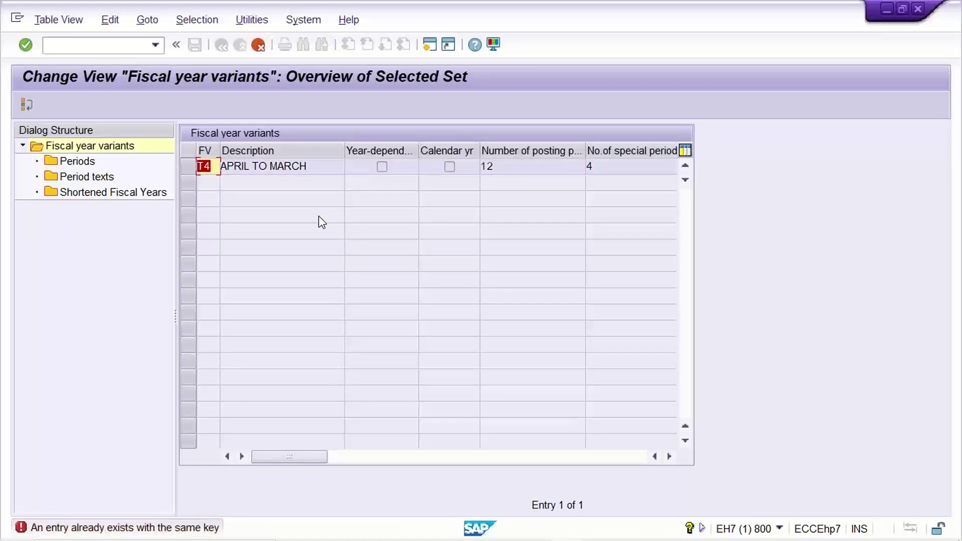
{"action": "type", "text": "TT"}
{"action": "key", "text": "Return"}
{"action": "type", "text": "T"}
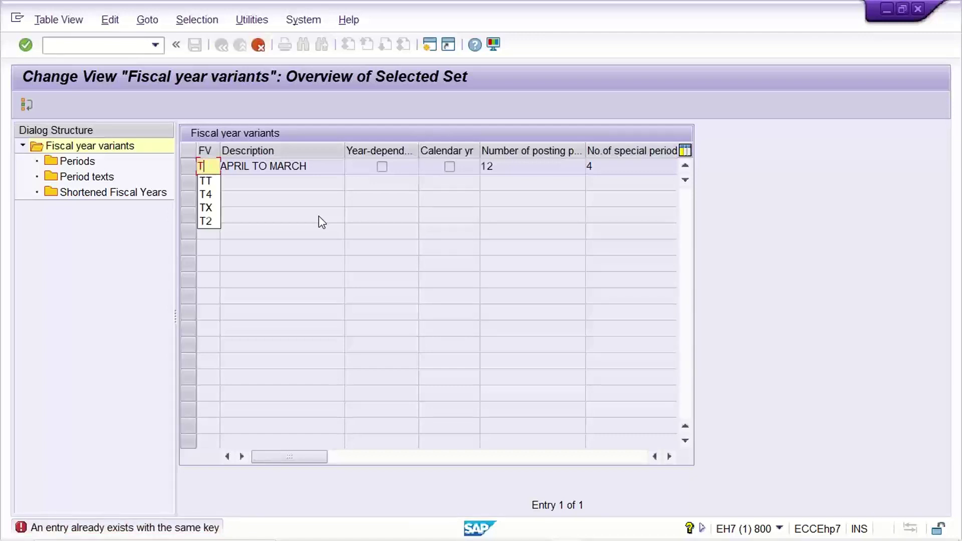
{"action": "type", "text": "X"}
{"action": "key", "text": "Return"}
{"action": "type", "text": "T"}
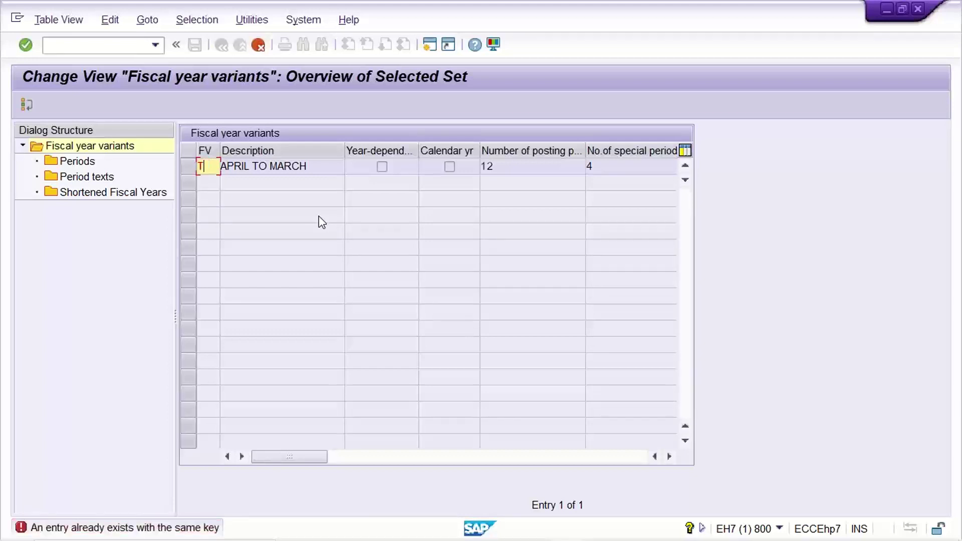
{"action": "type", "text": "Y"}
{"action": "key", "text": "Return"}
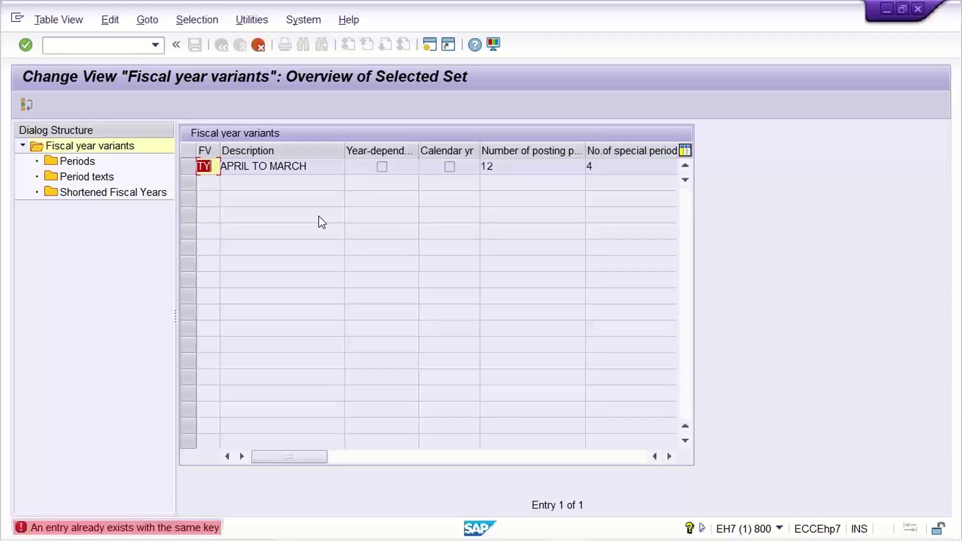
{"action": "type", "text": "TZ"}
{"action": "key", "text": "Return"}
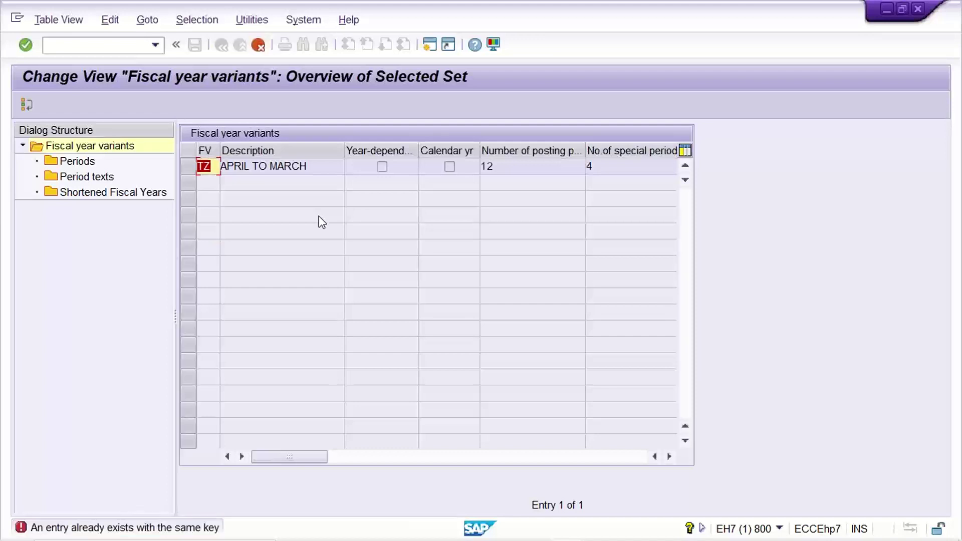
{"action": "type", "text": "ZZ"}
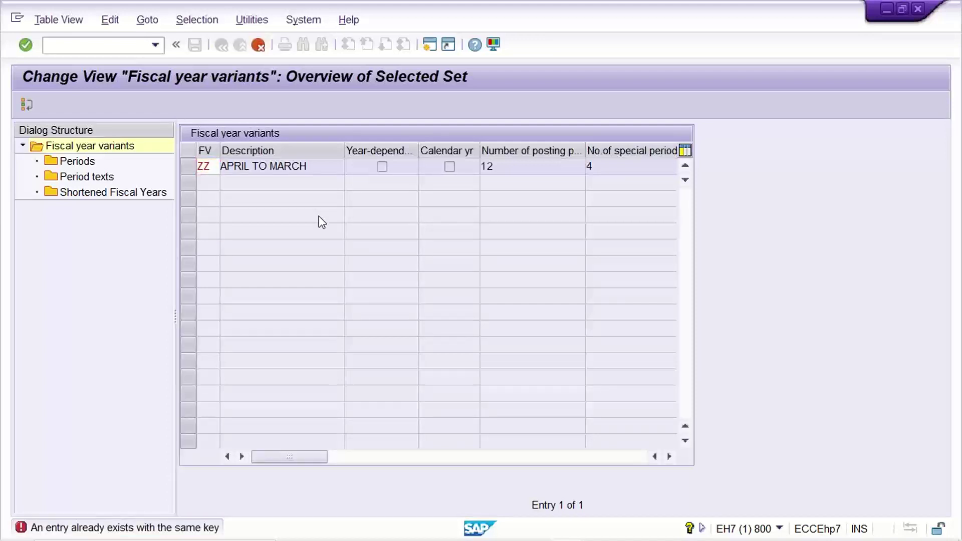
{"action": "key", "text": "Return"}
{"action": "type", "text": "KK"}
{"action": "key", "text": "Return"}
Give the copied fiscal year variant the key 42, copy it with all dependent entries, and save it
{"action": "type", "text": "42"}
{"action": "key", "text": "Return"}
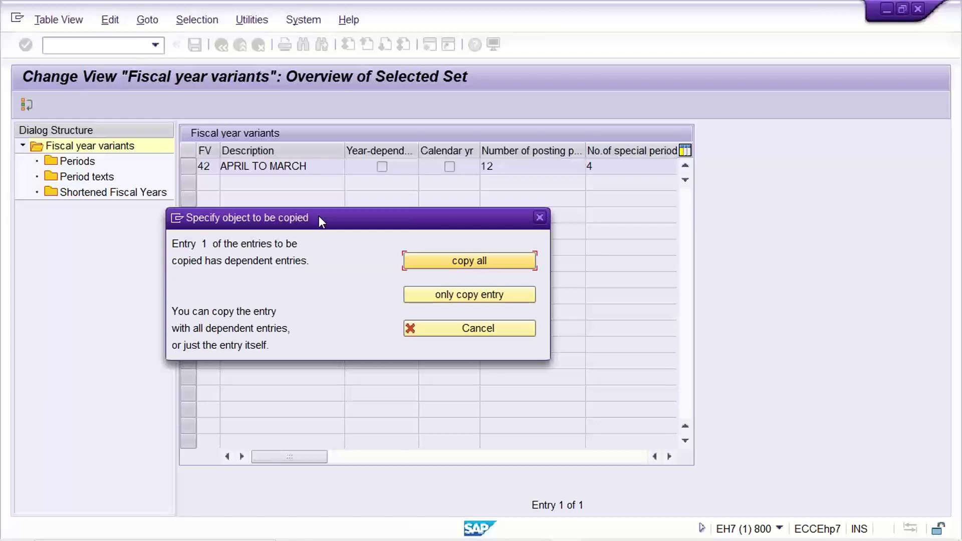
{"action": "left_click", "coordinate": [434, 256]}
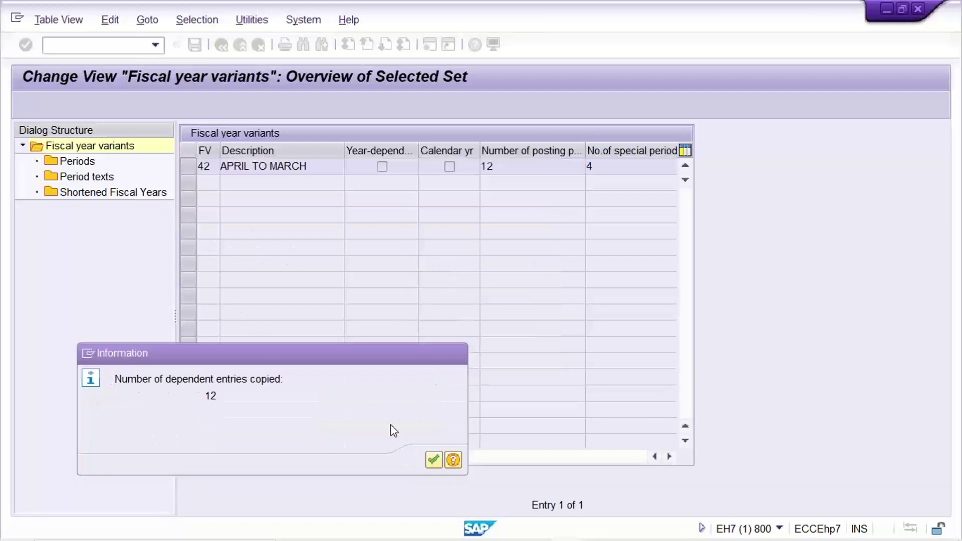
{"action": "key", "text": "Return"}
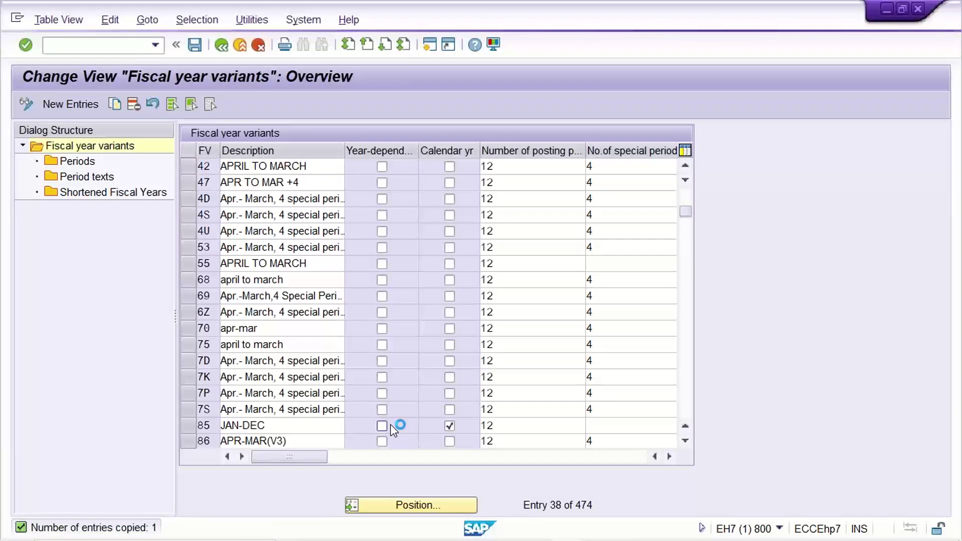
{"action": "key", "text": "Return"}
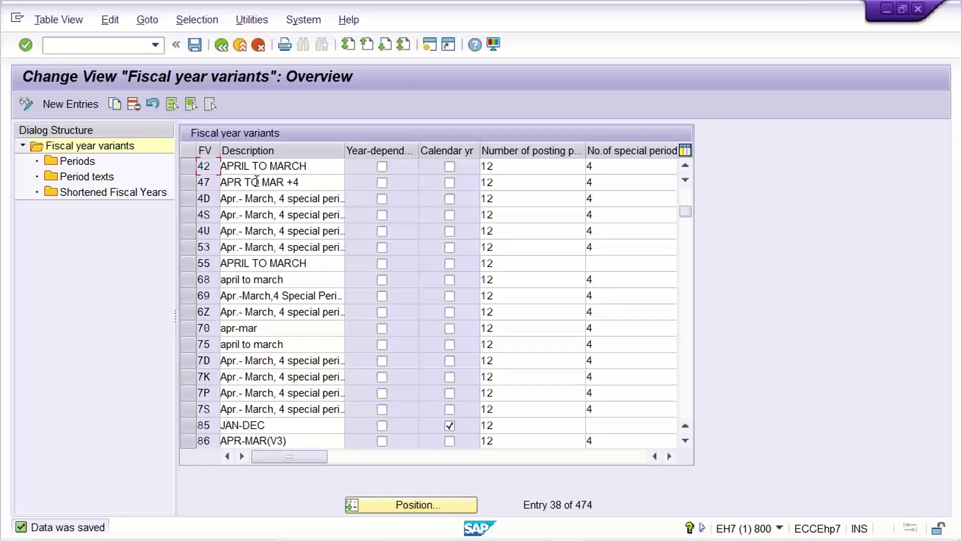
Open the assignment of company codes to fiscal year variants (OB37) and bring up the company code positioning prompt
{"action": "left_click", "coordinate": [189, 165]}
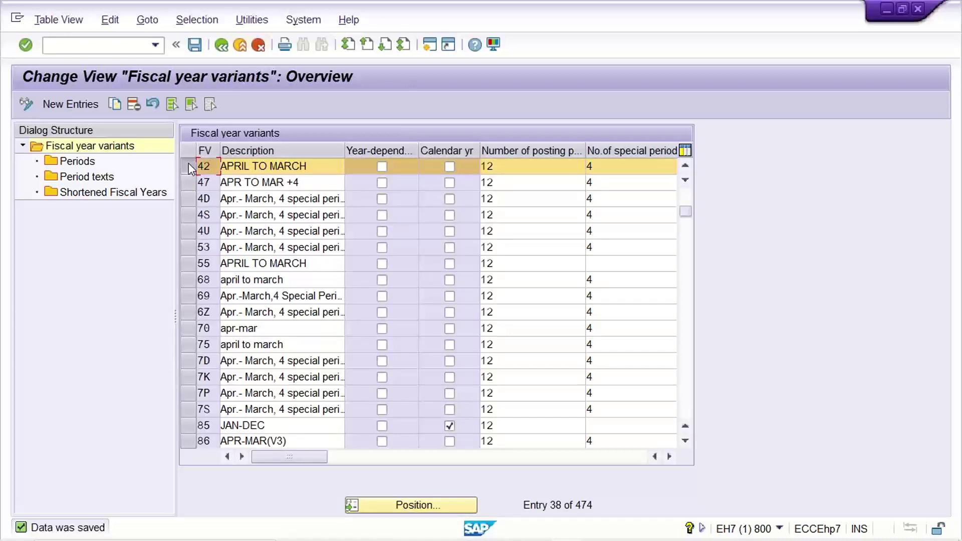
{"action": "left_click", "coordinate": [85, 48]}
{"action": "key", "text": "Return"}
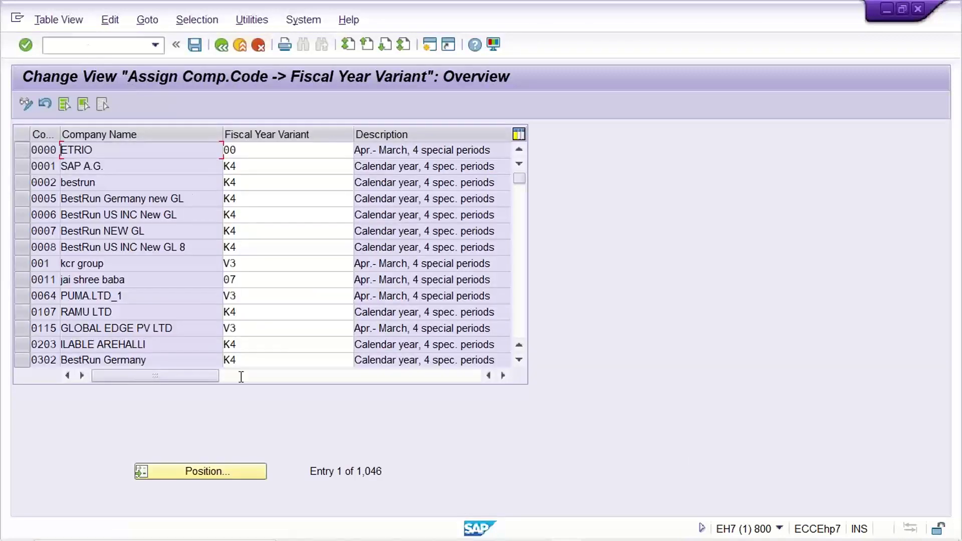
{"action": "left_click", "coordinate": [199, 470]}
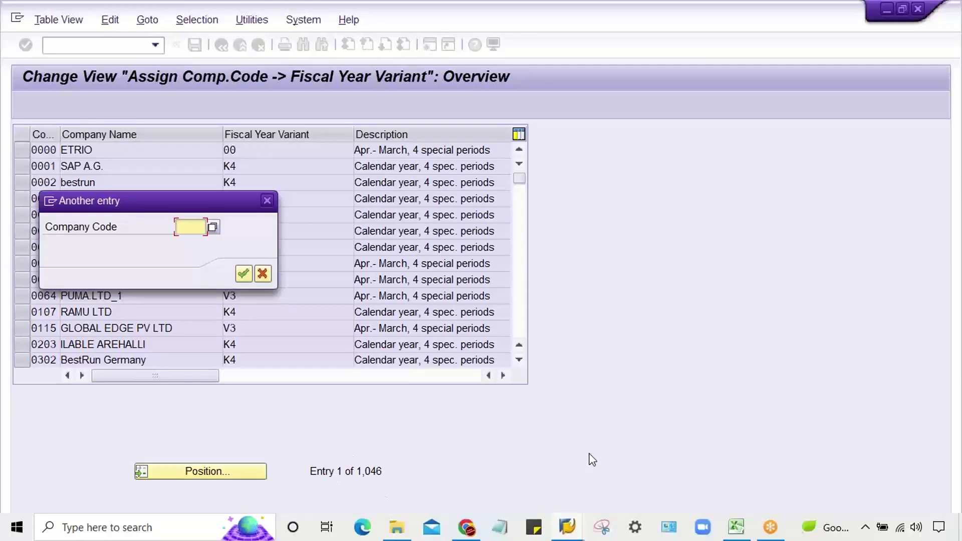
Switch to Excel and check the "Assign FSV to CC" entry in the TM42 configuration list
{"action": "left_click", "coordinate": [735, 527]}
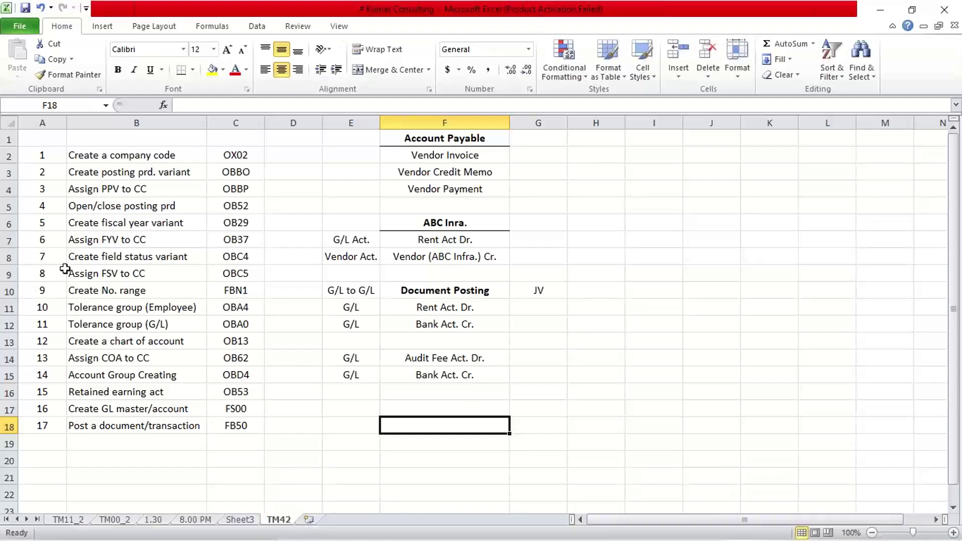
{"action": "left_click", "coordinate": [62, 293]}
{"action": "left_click", "coordinate": [107, 273]}
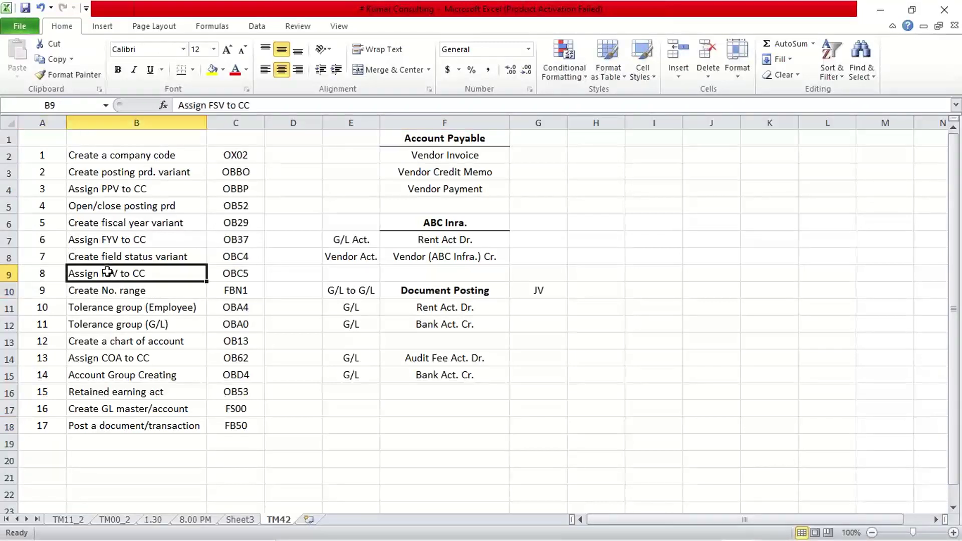
{"action": "left_click", "coordinate": [54, 272]}
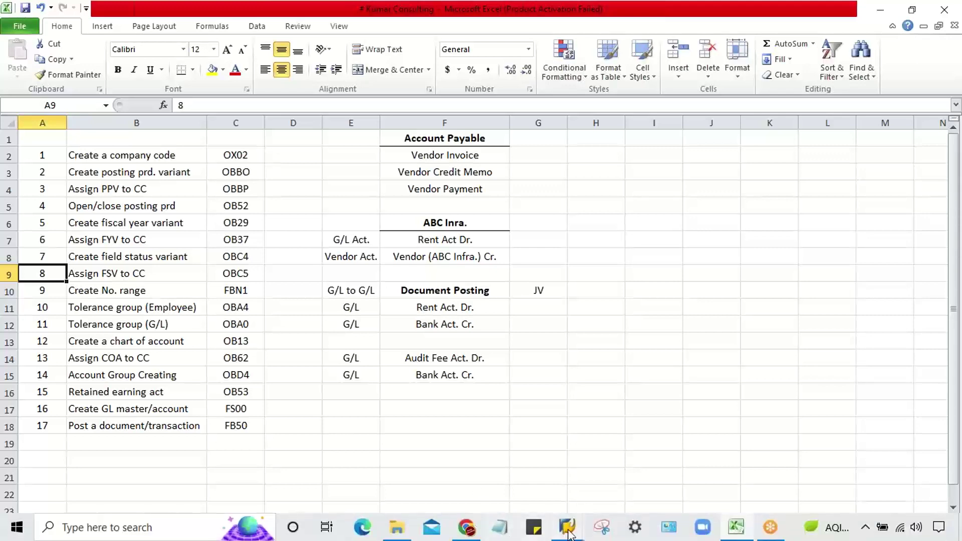
Return to SAP and position the fiscal year variant assignment list at company code TM22
{"action": "left_click", "coordinate": [571, 524]}
{"action": "left_click", "coordinate": [644, 477]}
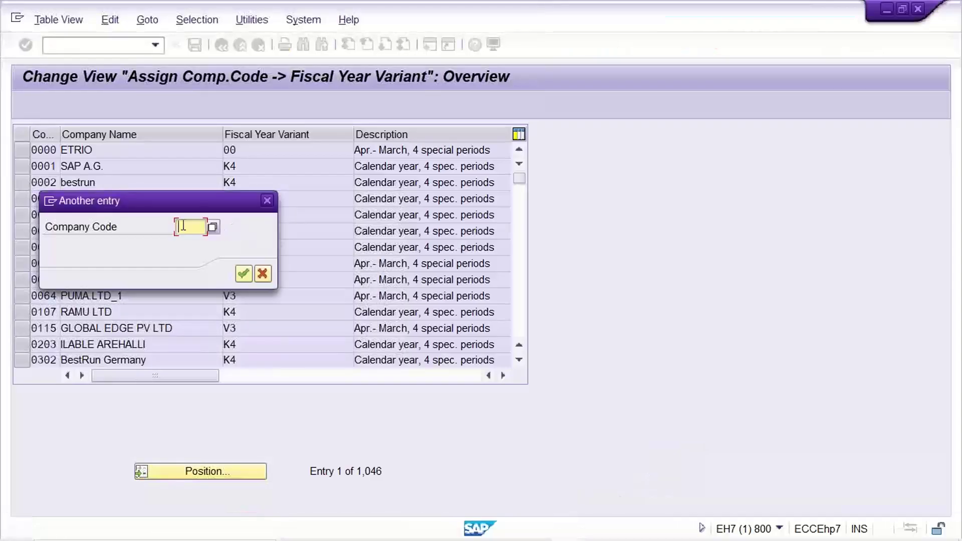
{"action": "type", "text": "TR00"}
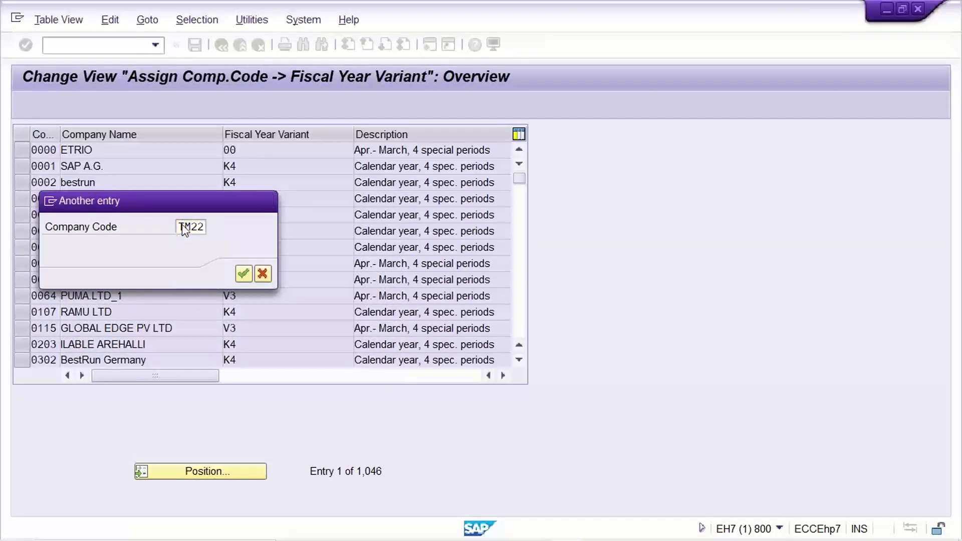
{"action": "key", "text": "Return"}
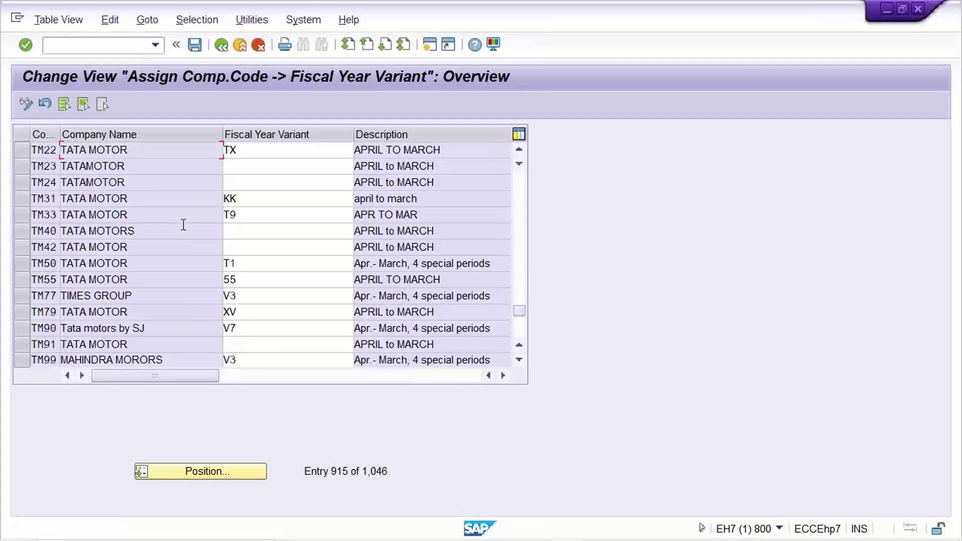
Position the assignment list at company code TM42, leaving the other company codes' empty fiscal year variants blank
{"action": "left_click", "coordinate": [204, 470]}
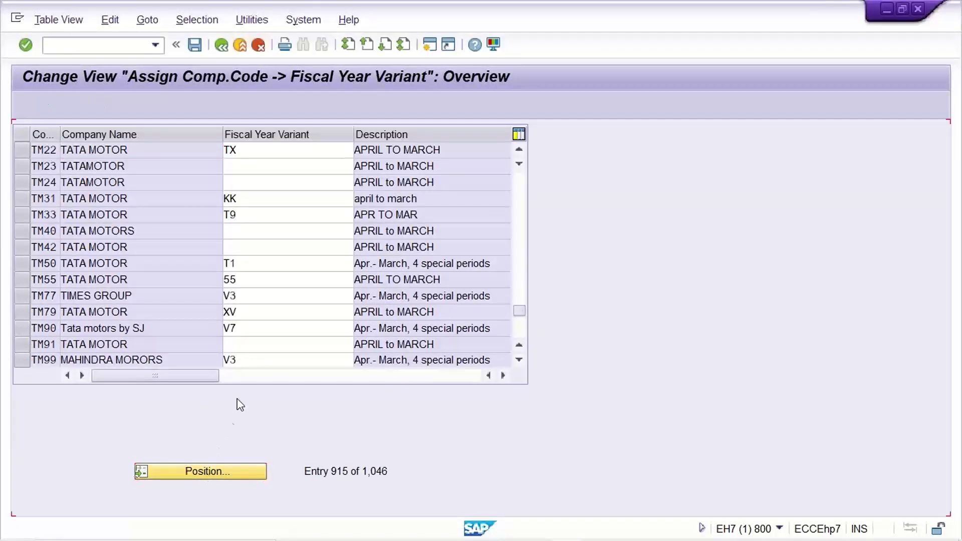
{"action": "left_click", "coordinate": [199, 463]}
{"action": "left_click", "coordinate": [199, 463]}
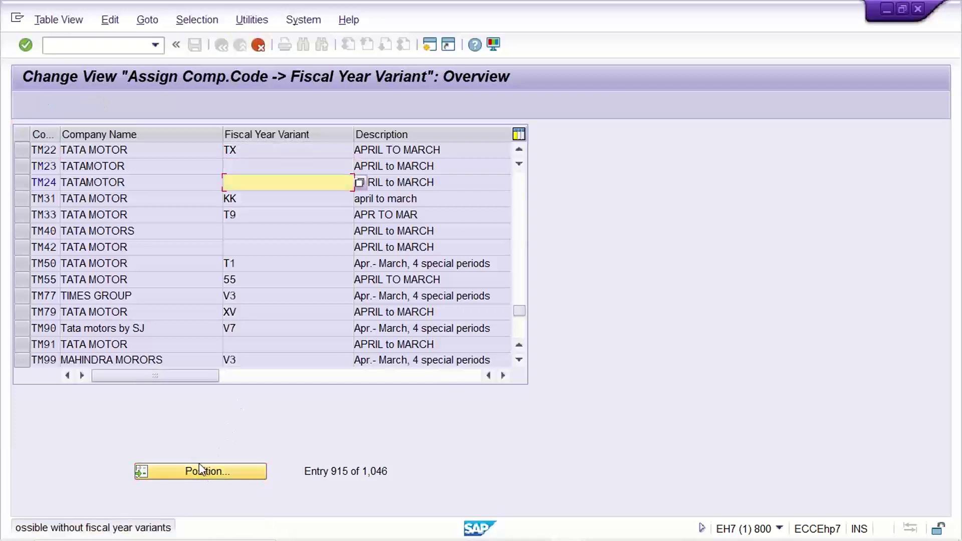
{"action": "key", "text": "Return"}
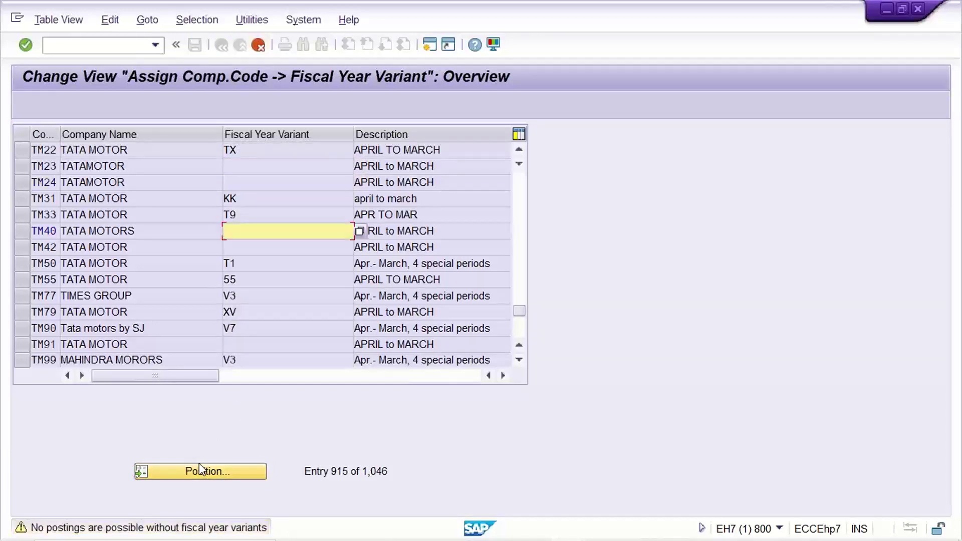
{"action": "key", "text": "Return"}
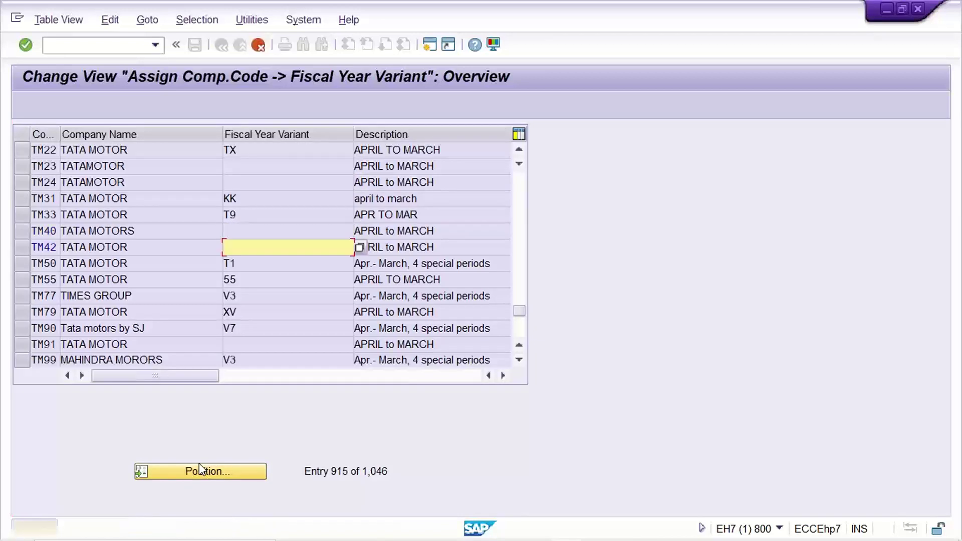
{"action": "key", "text": "Return"}
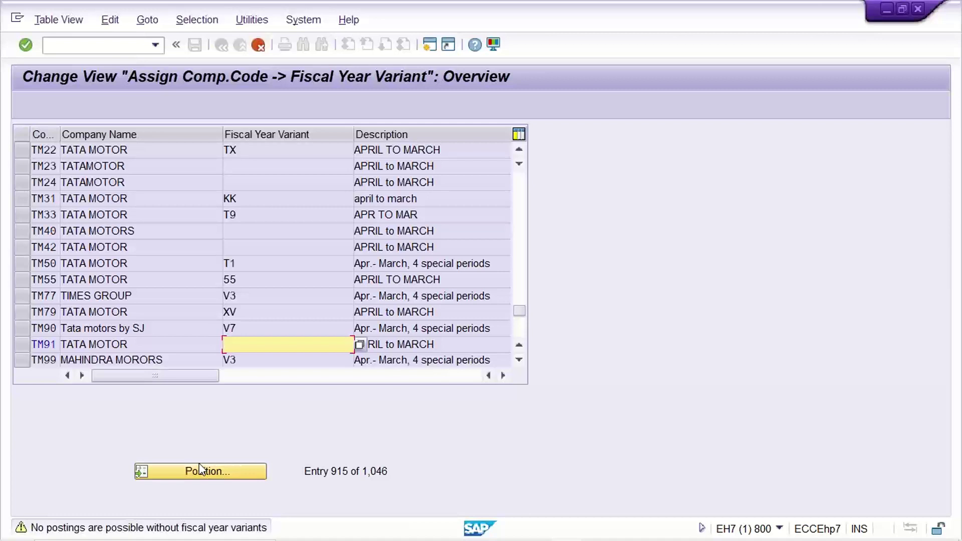
{"action": "left_click", "coordinate": [200, 463]}
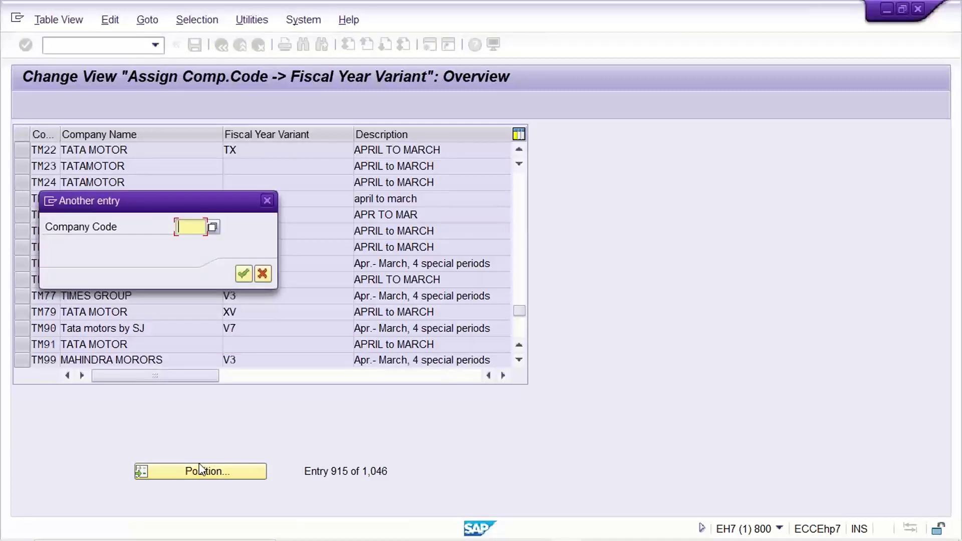
{"action": "type", "text": "TM42"}
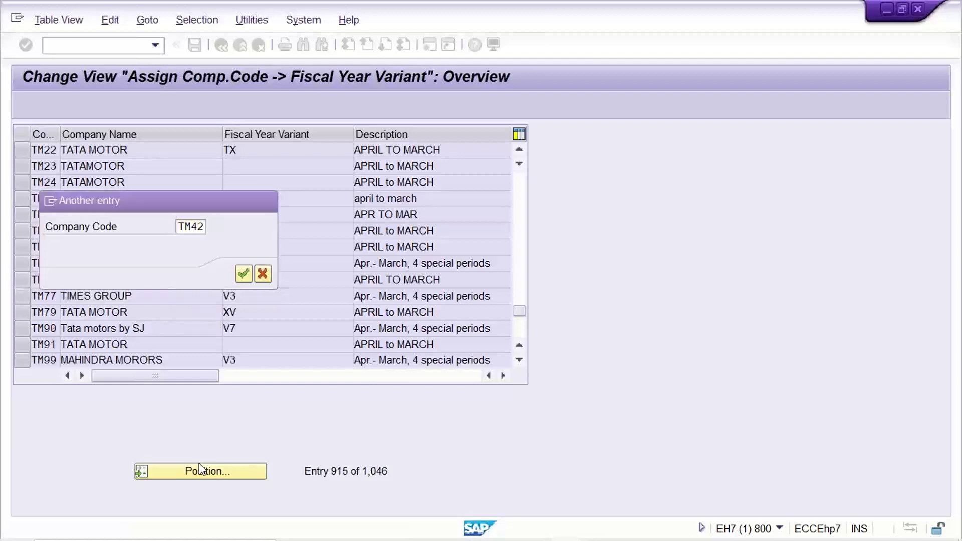
{"action": "key", "text": "Return"}
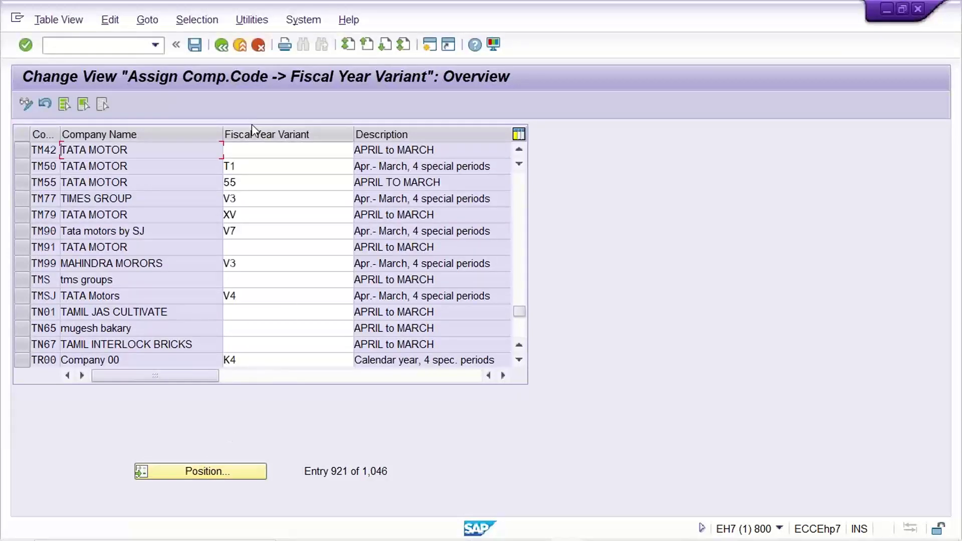
Assign fiscal year variant 42 to company code TM42 and save it in the TATA MOTOR customizing request
{"action": "left_click", "coordinate": [242, 150]}
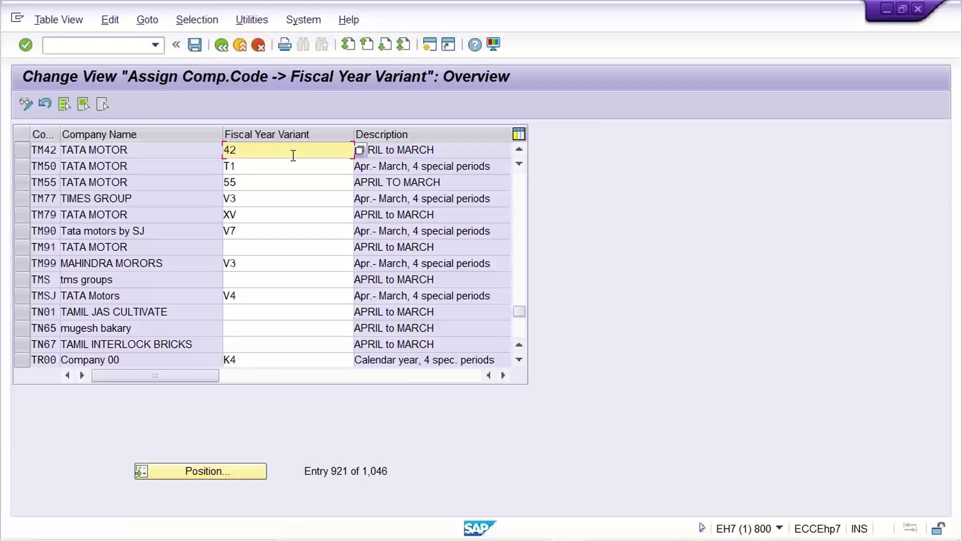
{"action": "key", "text": "Return"}
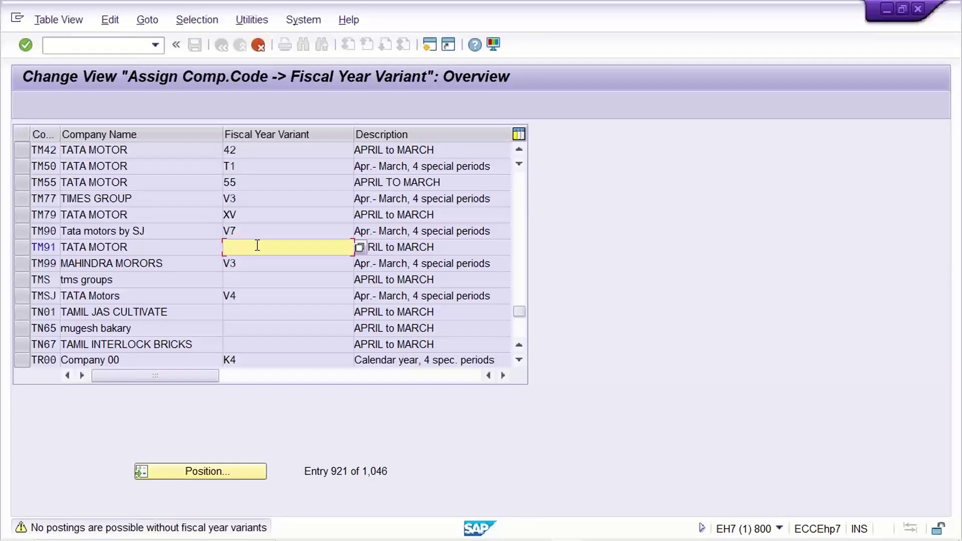
{"action": "key", "text": "Return"}
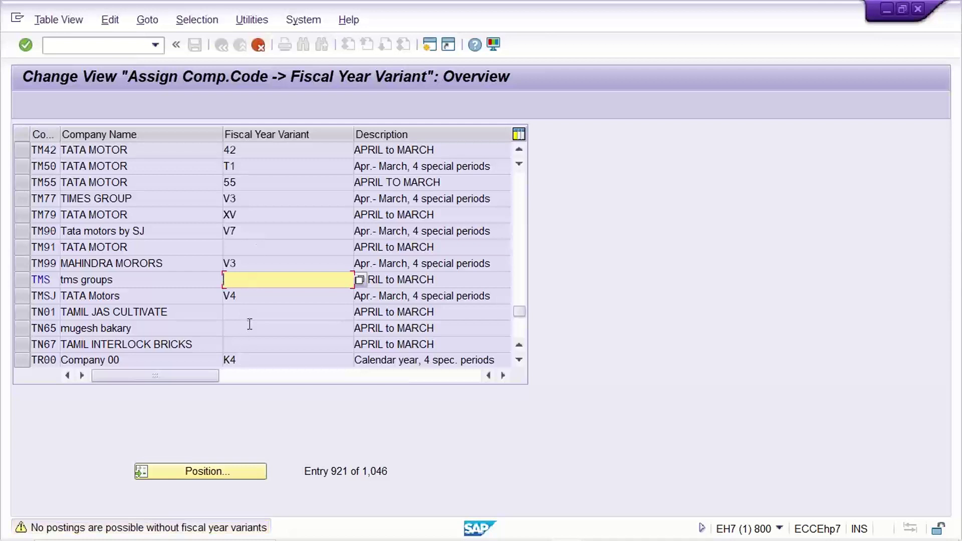
{"action": "key", "text": "Return"}
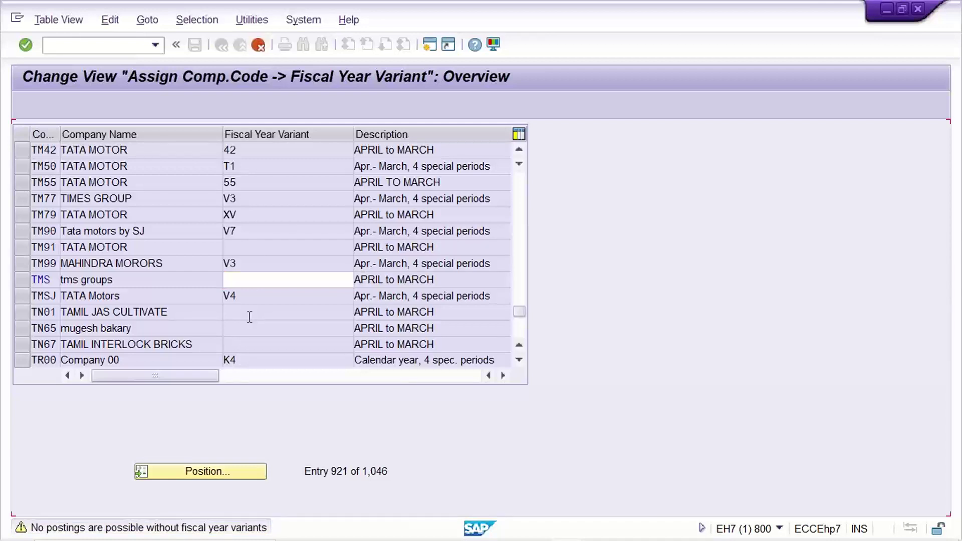
{"action": "key", "text": "Return"}
{"action": "key", "text": "Return"}
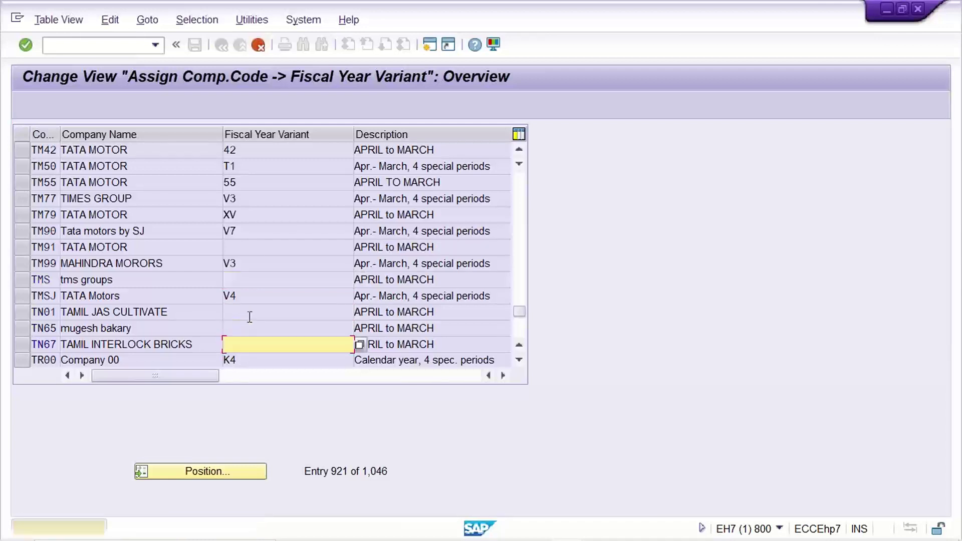
{"action": "key", "text": "ctrl+s"}
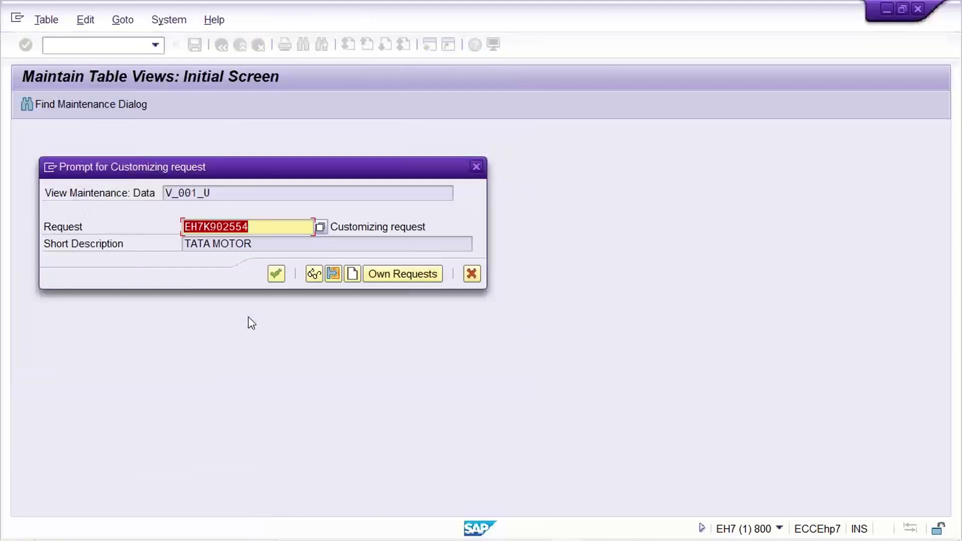
{"action": "key", "text": "Return"}
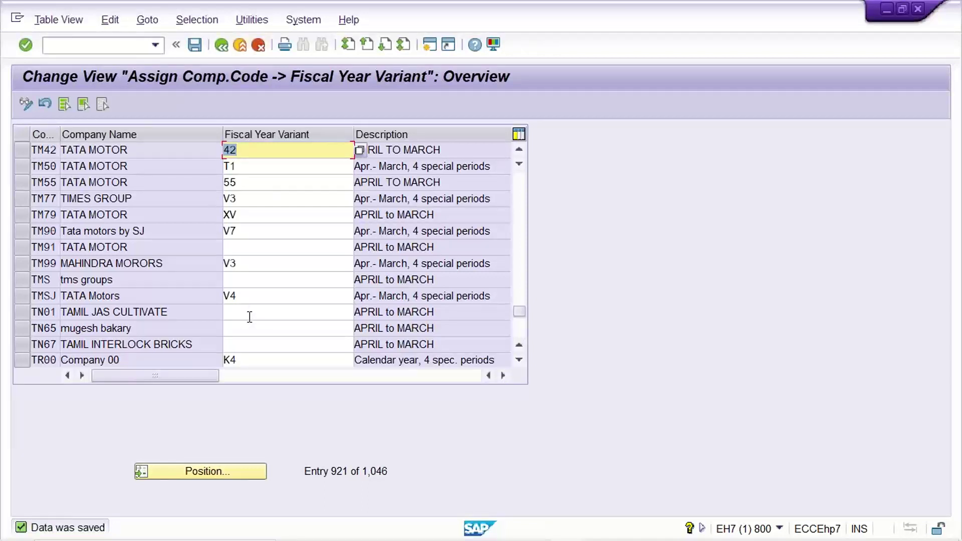
Switch to Excel and check the list entries for assigning the fiscal year variant and creating and assigning the field status variant
{"action": "mouse_move", "coordinate": [651, 510]}
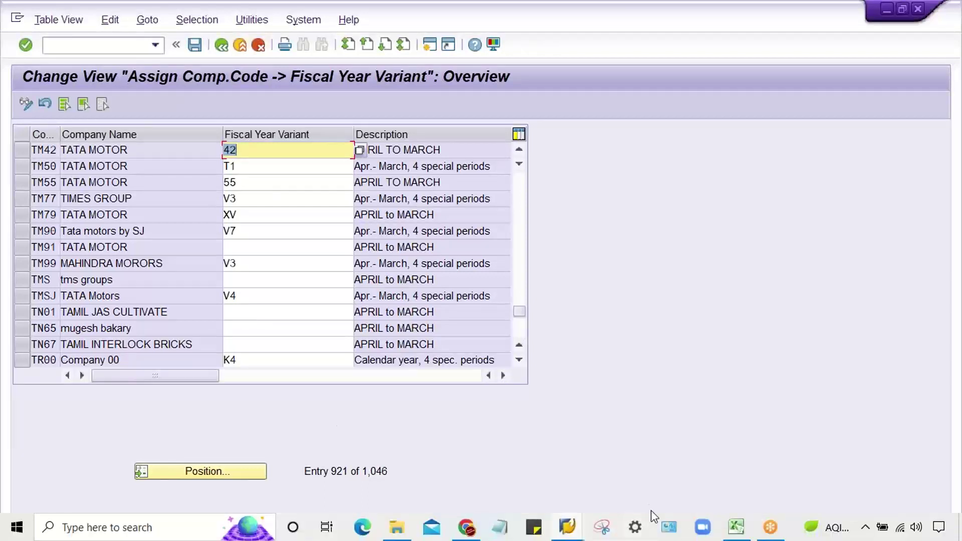
{"action": "left_click", "coordinate": [736, 527]}
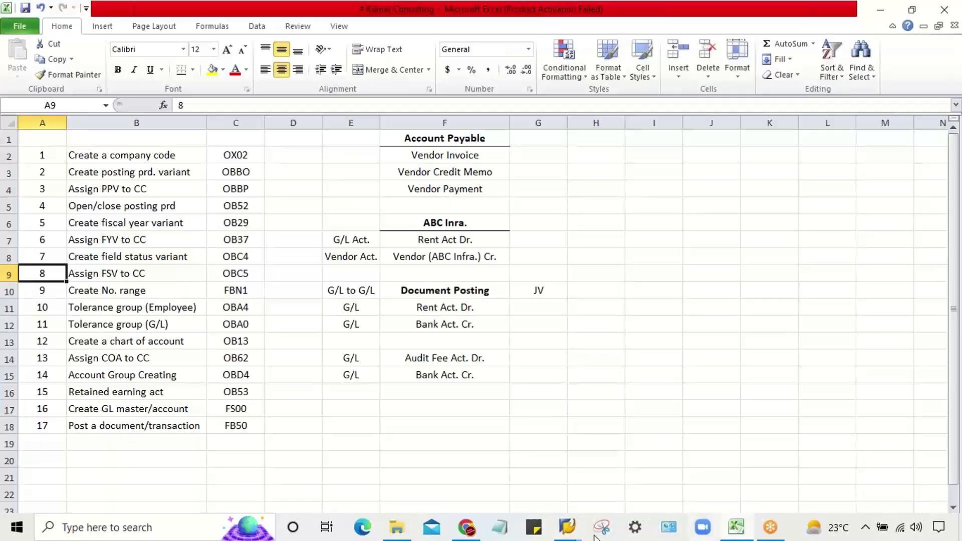
{"action": "left_click", "coordinate": [177, 274]}
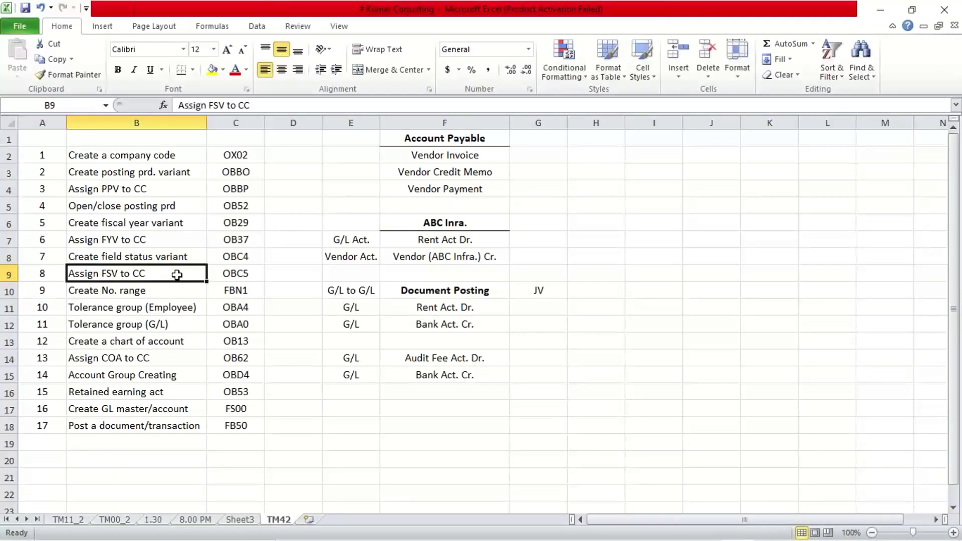
{"action": "left_click", "coordinate": [117, 240]}
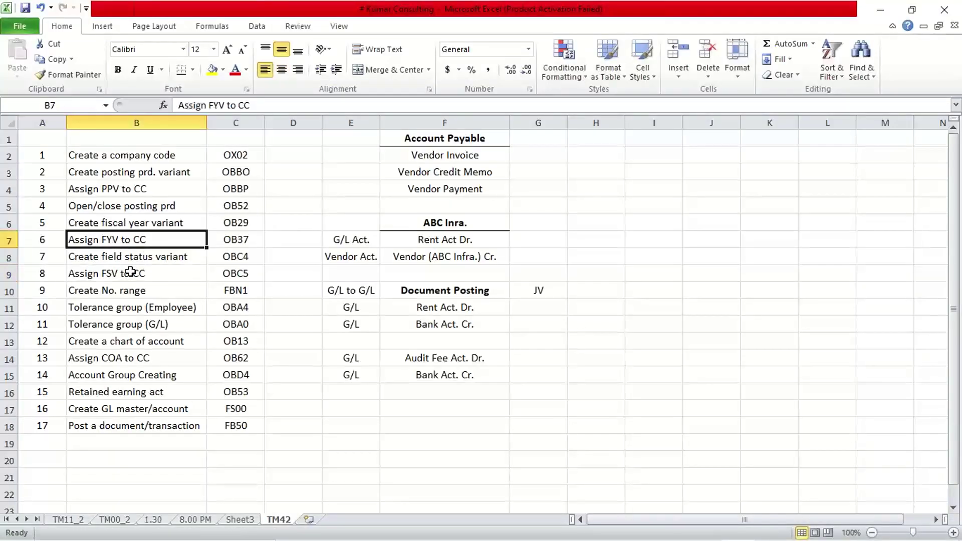
{"action": "left_click", "coordinate": [43, 256]}
{"action": "left_click", "coordinate": [119, 268]}
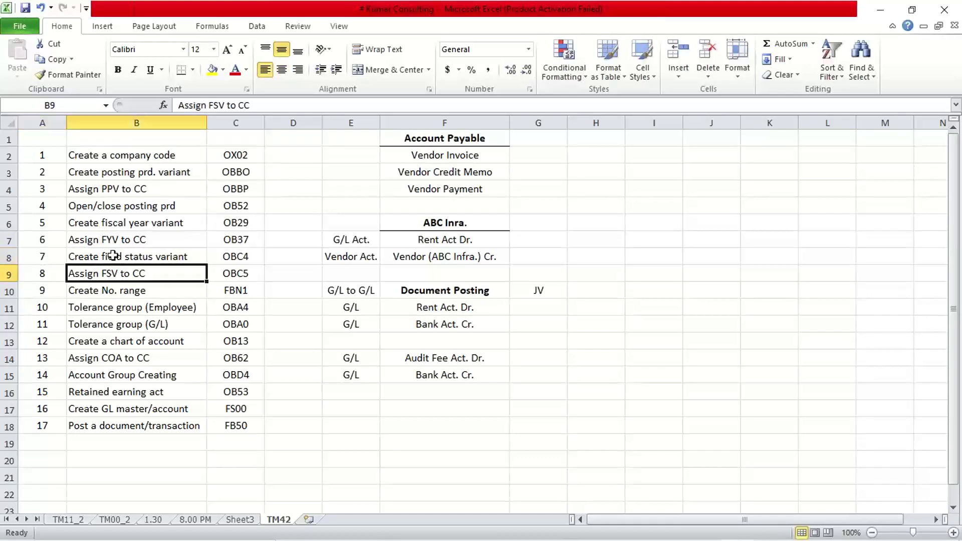
{"action": "left_click", "coordinate": [115, 255]}
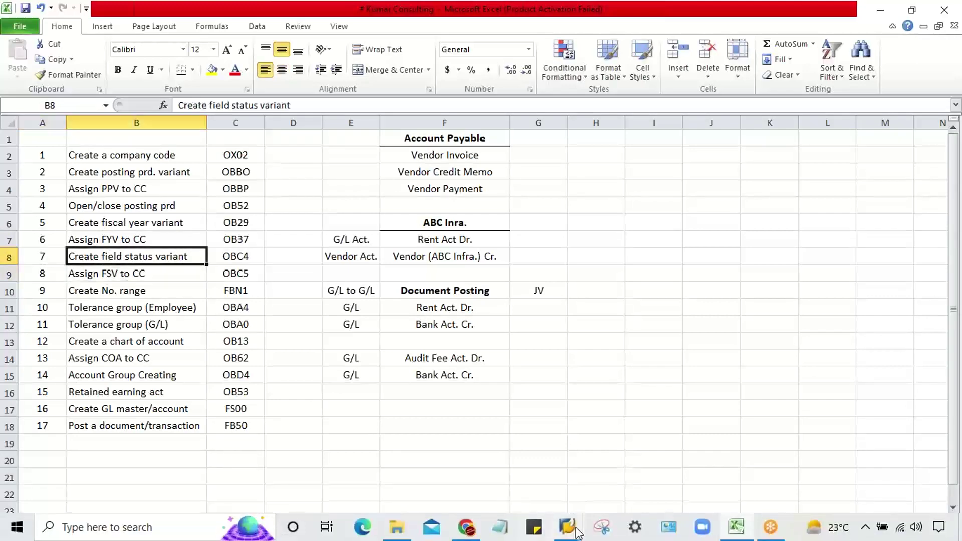
Return to SAP and open the field status variants with transaction OBC4
{"action": "mouse_move", "coordinate": [567, 526]}
{"action": "left_click", "coordinate": [603, 471]}
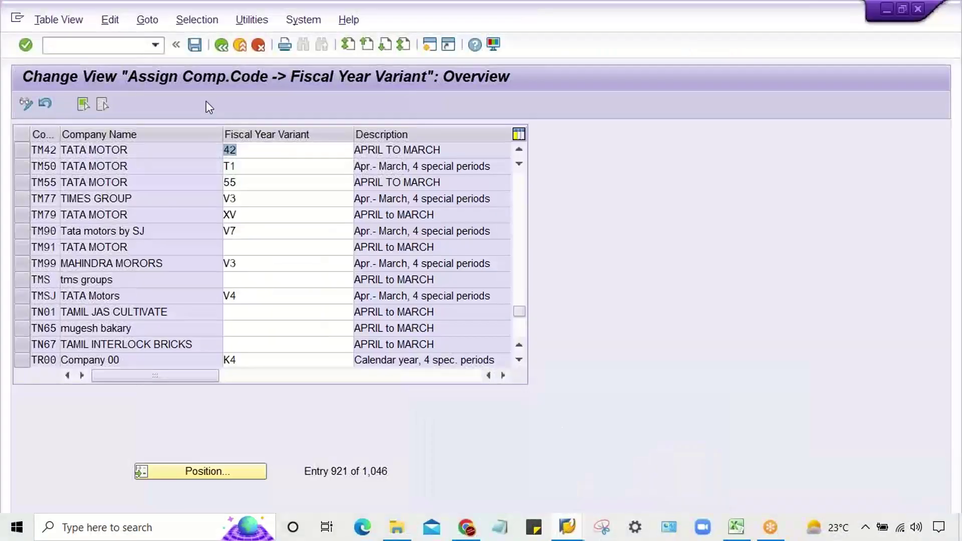
{"action": "left_click", "coordinate": [68, 43]}
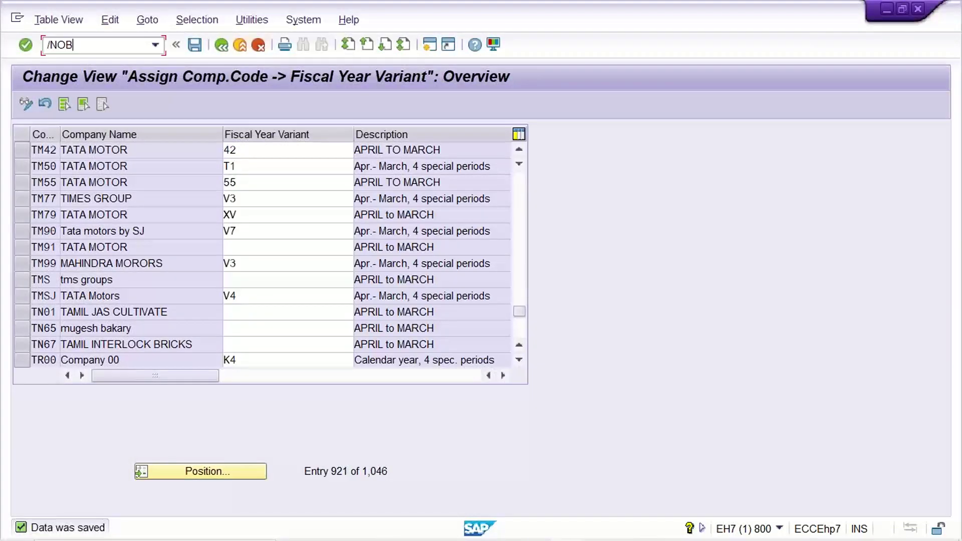
{"action": "type", "text": "/NOBC4"}
{"action": "key", "text": "Return"}
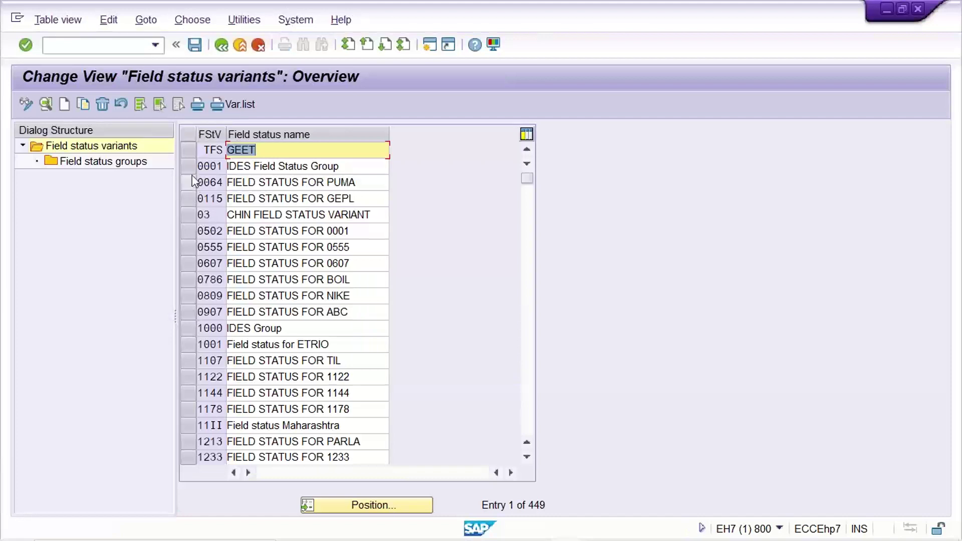
Try to copy field status variant 0001 to TM42, named TATA MOTOR_TM42, including all its dependent entries
{"action": "left_click", "coordinate": [210, 166]}
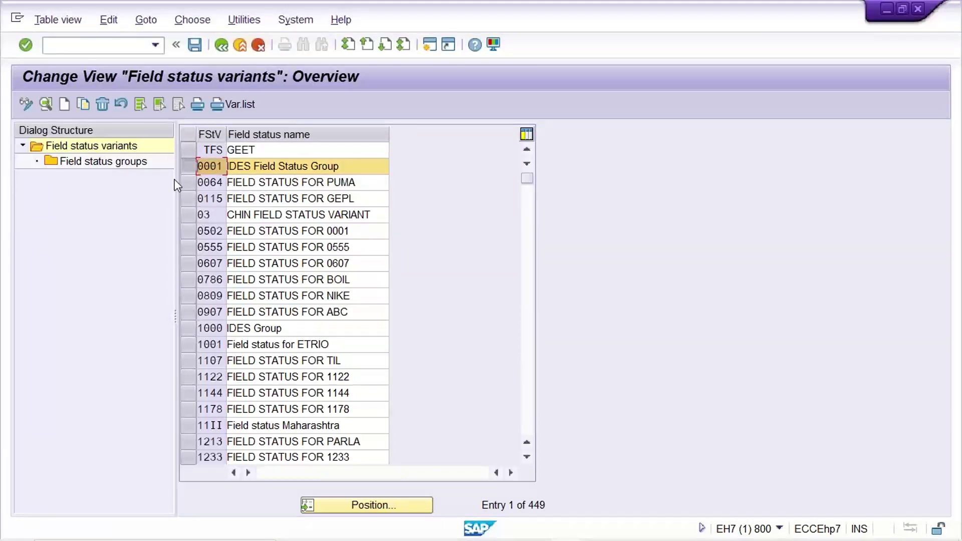
{"action": "left_click", "coordinate": [84, 102]}
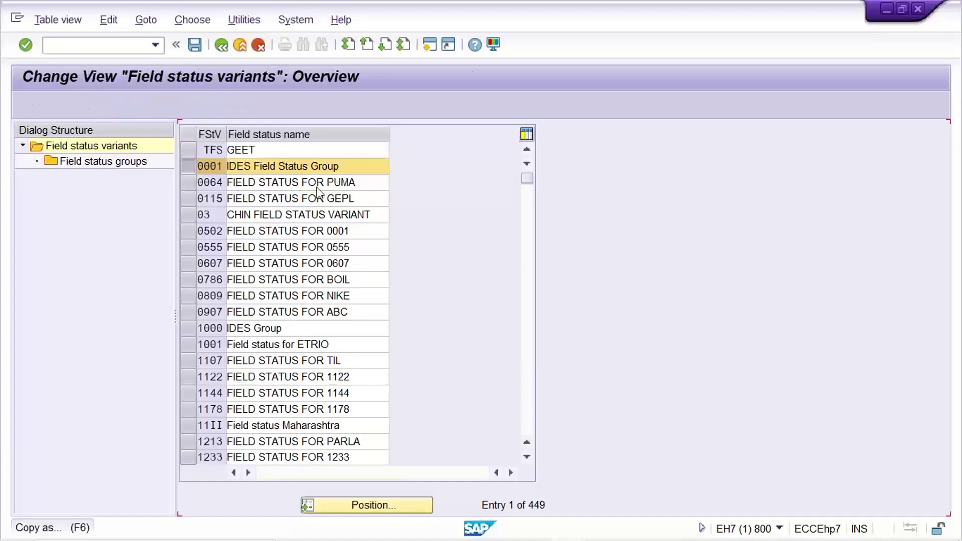
{"action": "type", "text": "TM4"}
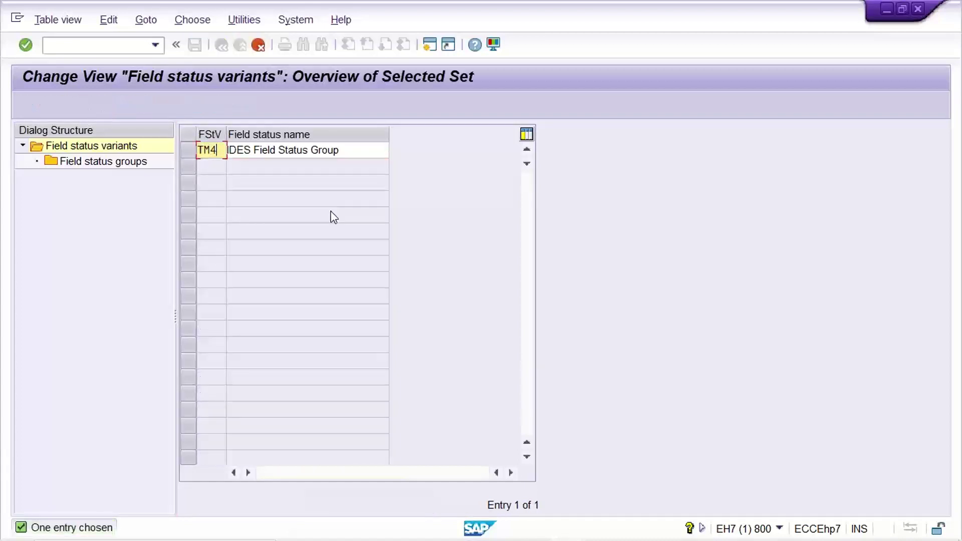
{"action": "type", "text": "2"}
{"action": "key", "text": "Tab"}
{"action": "key", "text": "Delete"}
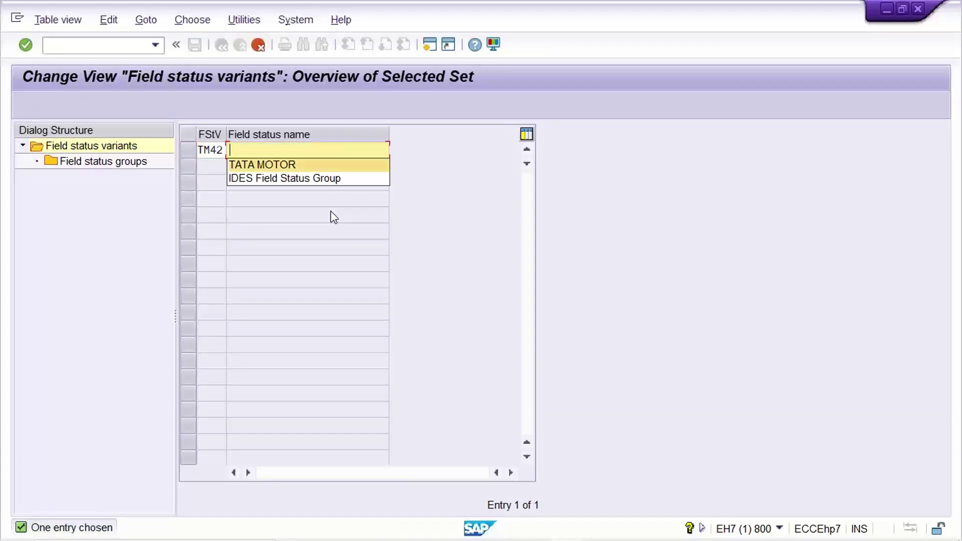
{"action": "key", "text": "Return"}
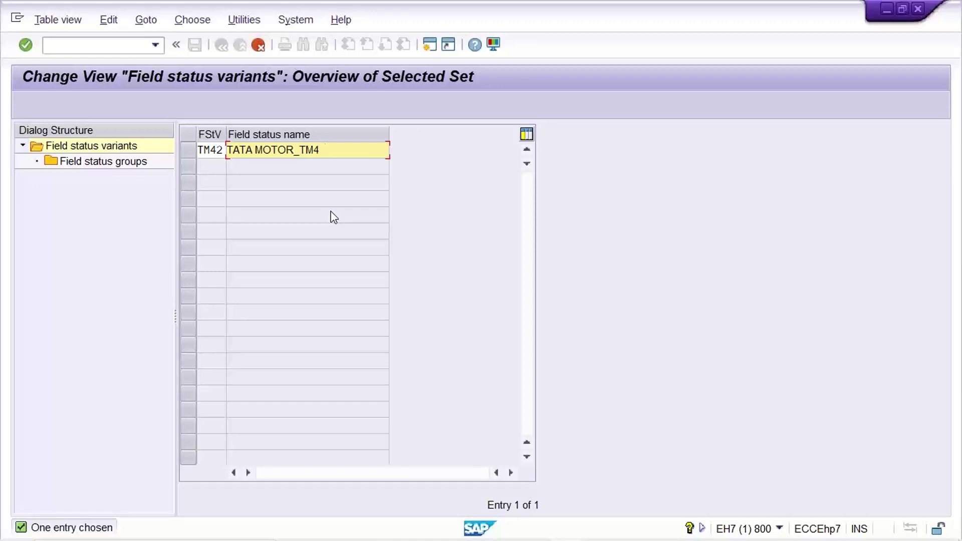
{"action": "key", "text": "Return"}
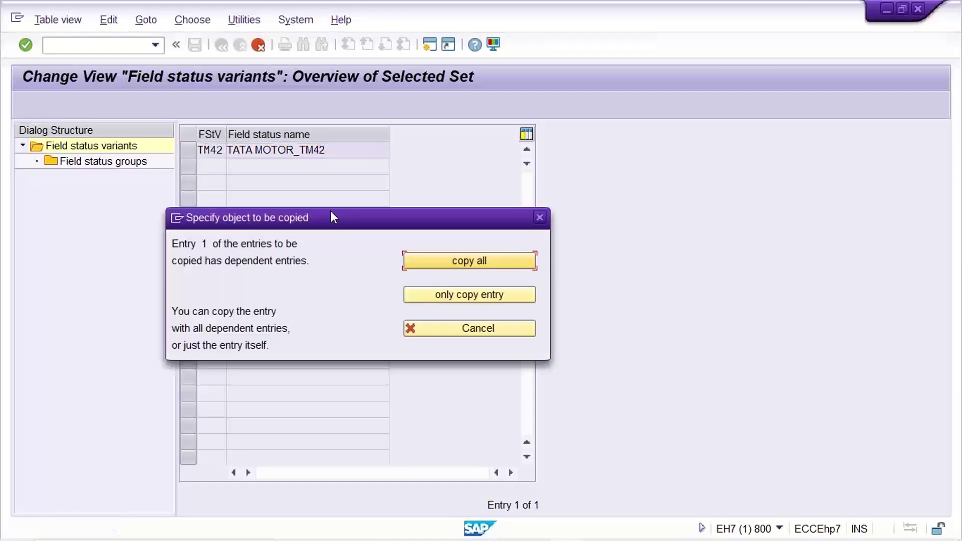
{"action": "left_click", "coordinate": [480, 263]}
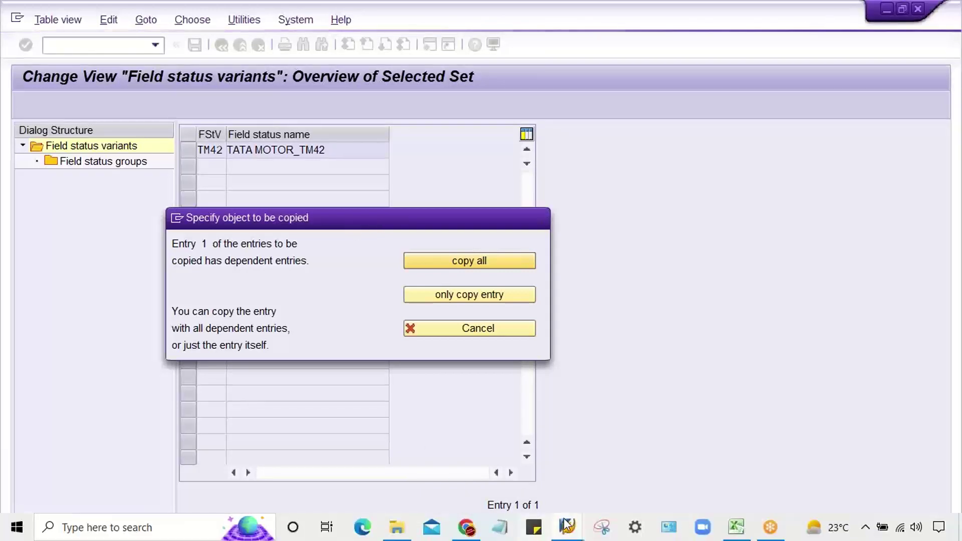
Create a second session, try to open the field status variants with OBC4, and decline displaying the locked data
{"action": "mouse_move", "coordinate": [569, 526]}
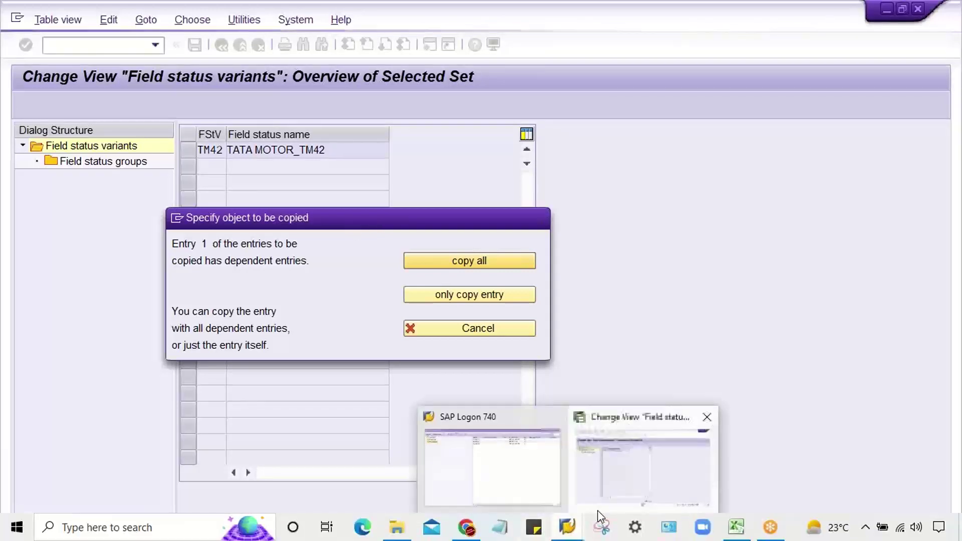
{"action": "left_click", "coordinate": [624, 482]}
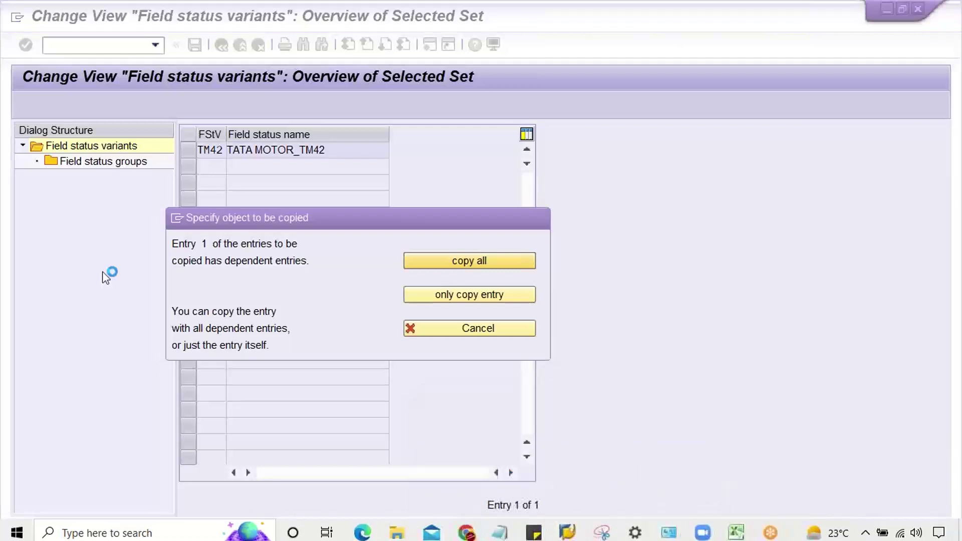
{"action": "left_click", "coordinate": [175, 218]}
{"action": "left_click", "coordinate": [204, 280]}
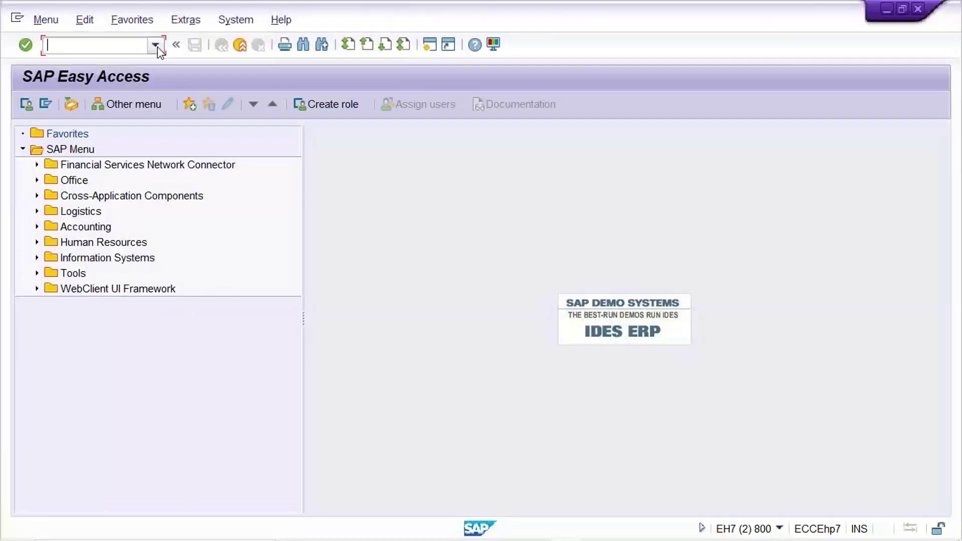
{"action": "left_click", "coordinate": [156, 46]}
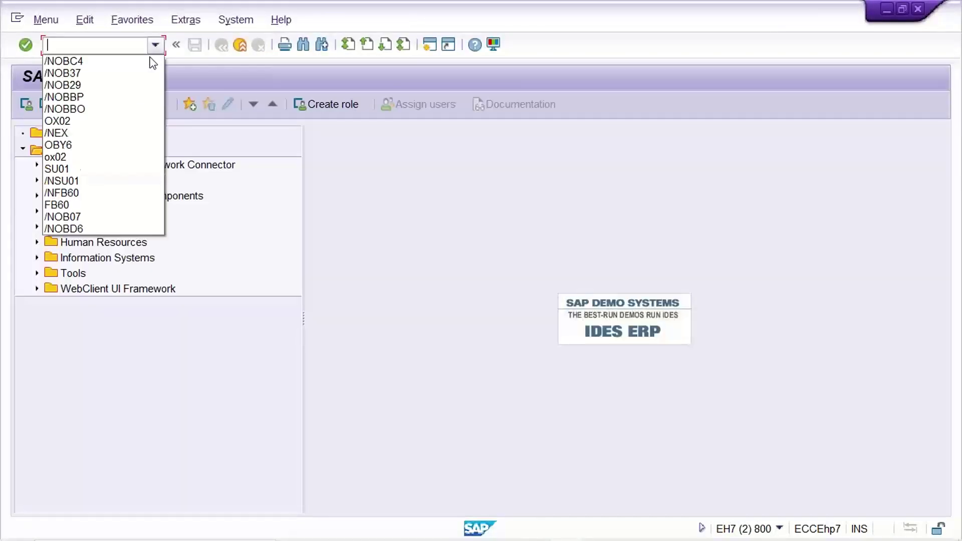
{"action": "left_click", "coordinate": [144, 60]}
{"action": "key", "text": "Return"}
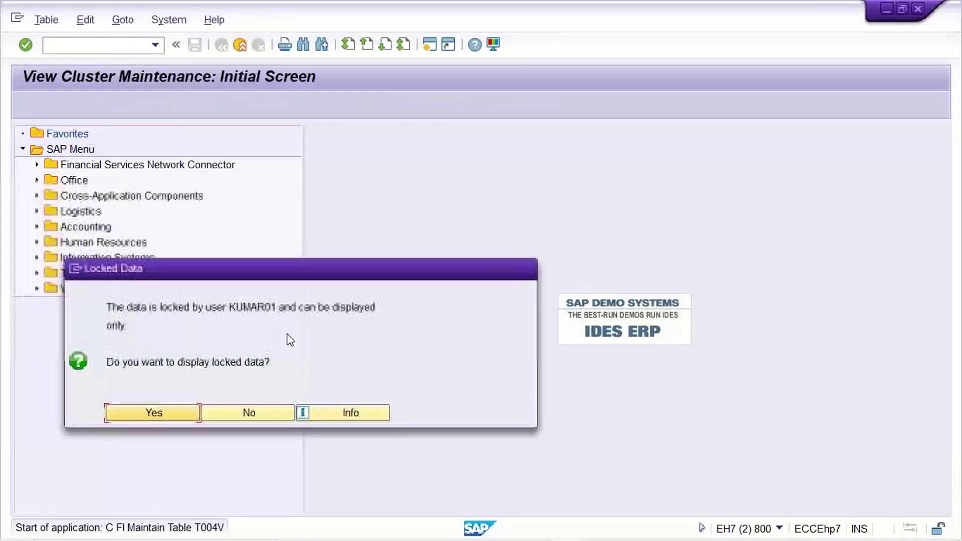
{"action": "left_click", "coordinate": [272, 411]}
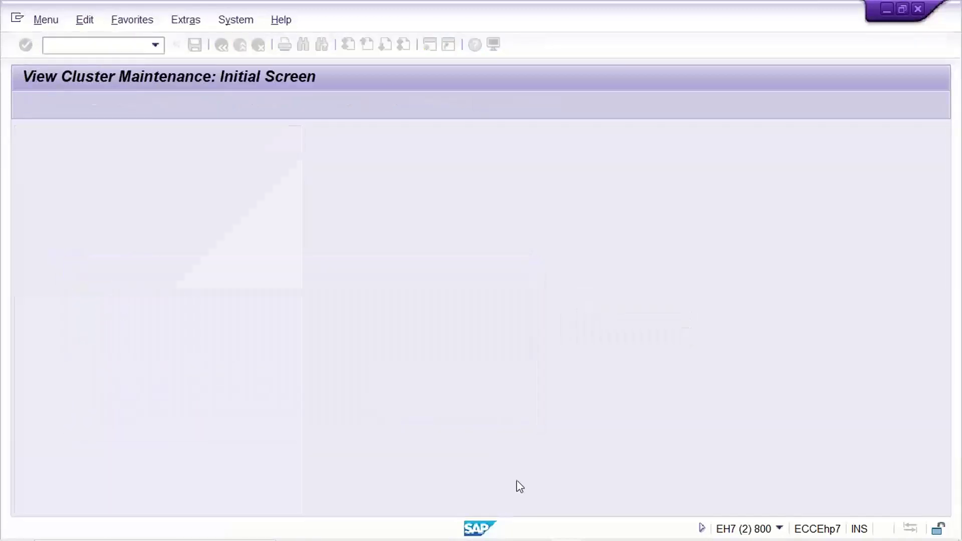
Return to the first session, stop its hanging copy transaction and reopen the field status variants with OBC4
{"action": "mouse_move", "coordinate": [576, 530]}
{"action": "left_click", "coordinate": [591, 481]}
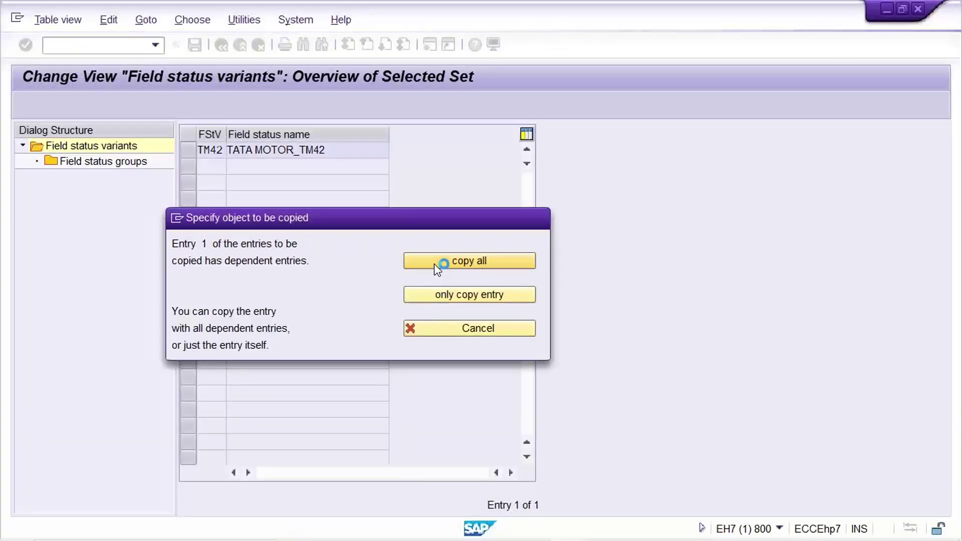
{"action": "left_click", "coordinate": [177, 217]}
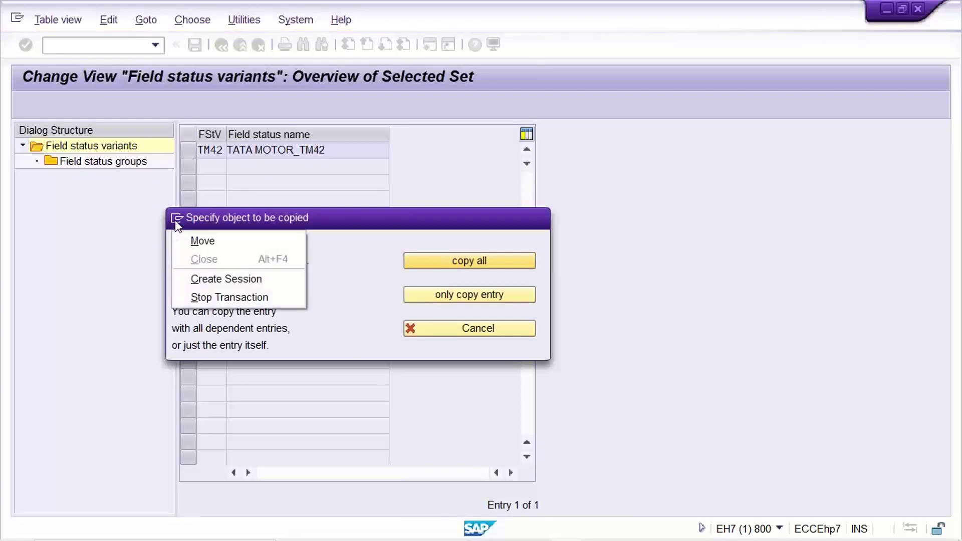
{"action": "left_click", "coordinate": [227, 302]}
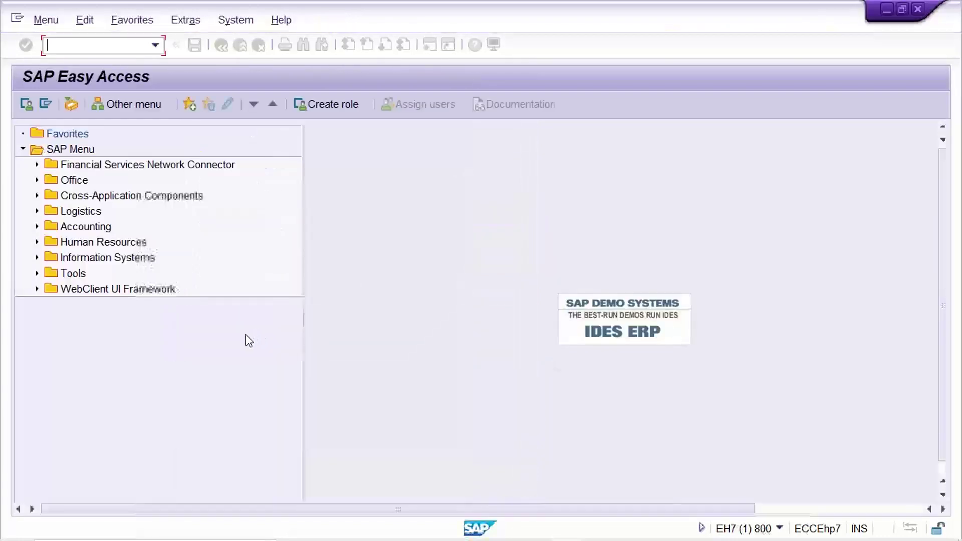
{"action": "left_click", "coordinate": [161, 46]}
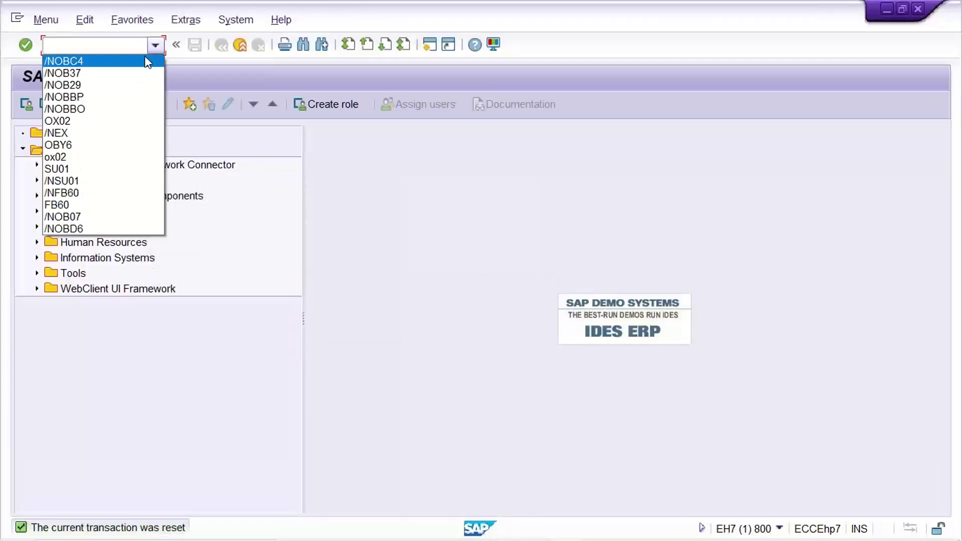
{"action": "left_click", "coordinate": [144, 61]}
{"action": "key", "text": "Return"}
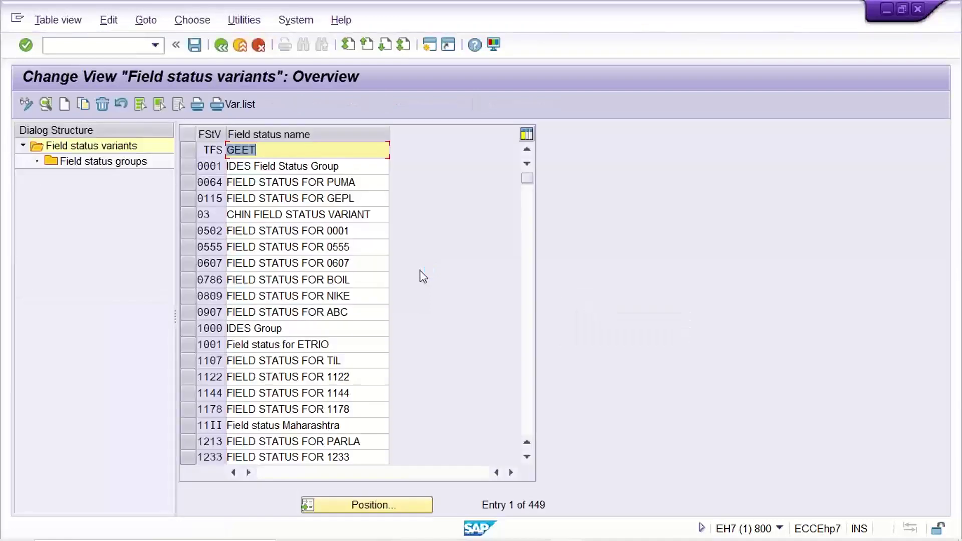
Try again to copy field status variant 0001 to TM42 as TATA MOTOR_TM42 with all dependent entries
{"action": "left_click", "coordinate": [184, 173]}
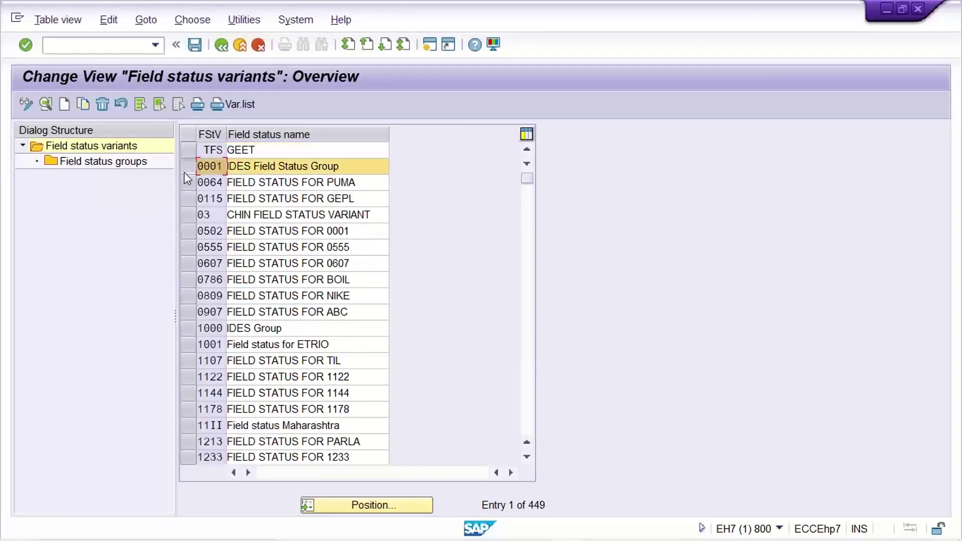
{"action": "left_click", "coordinate": [187, 168]}
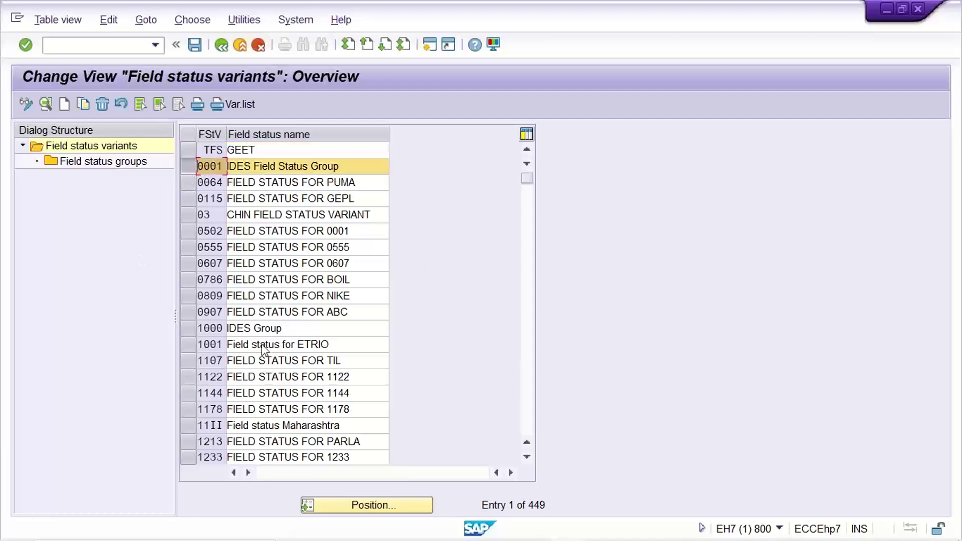
{"action": "left_click", "coordinate": [81, 104]}
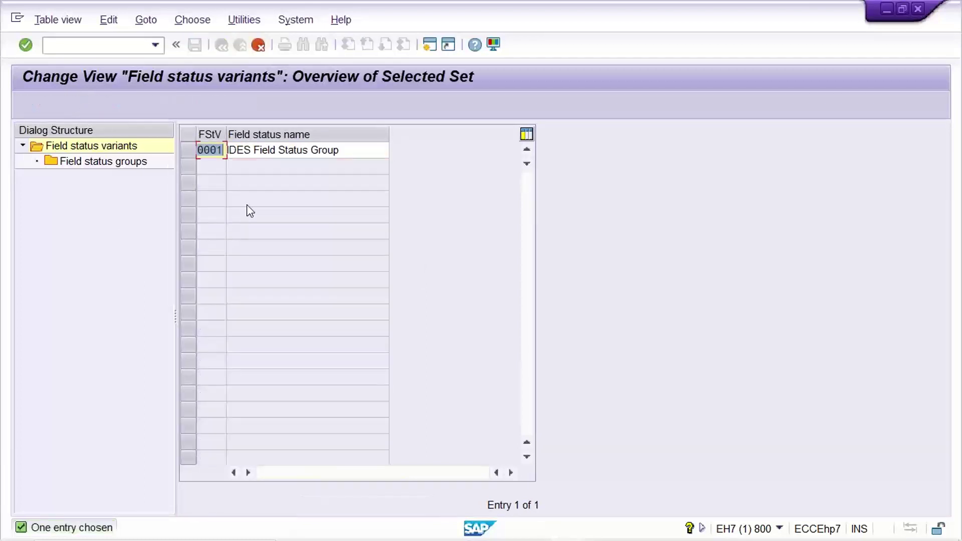
{"action": "type", "text": "T"}
{"action": "left_click", "coordinate": [211, 161]}
{"action": "key", "text": "Tab"}
{"action": "key", "text": "BackSpace"}
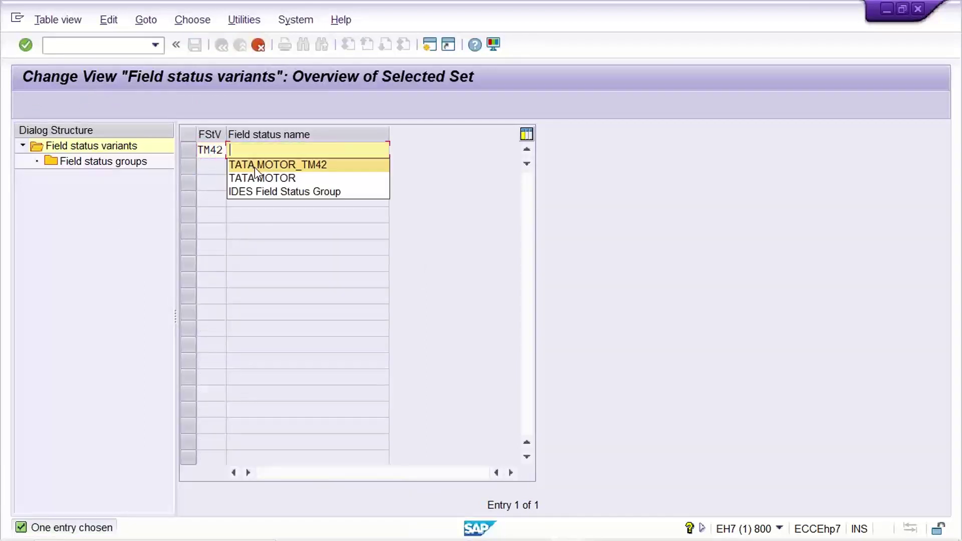
{"action": "left_click", "coordinate": [255, 165]}
{"action": "key", "text": "Return"}
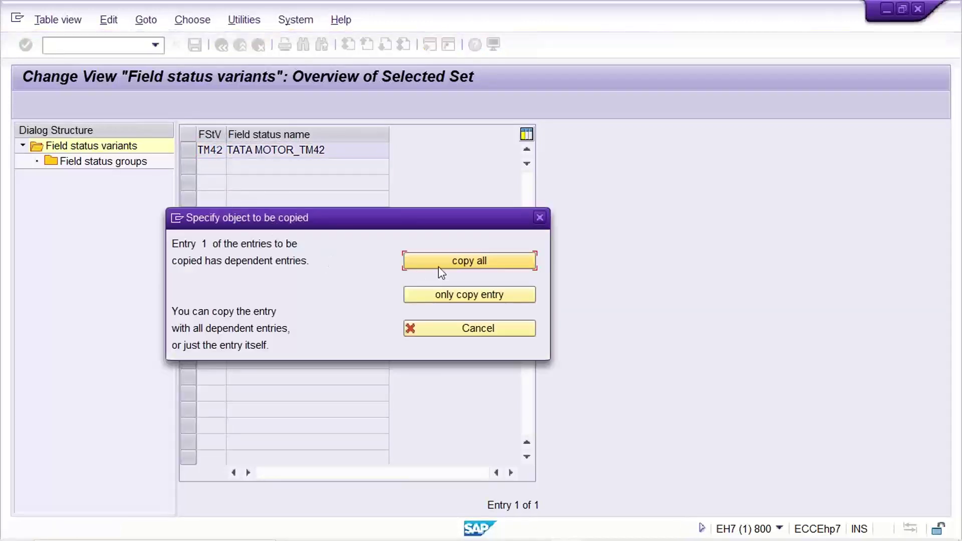
{"action": "left_click", "coordinate": [444, 260]}
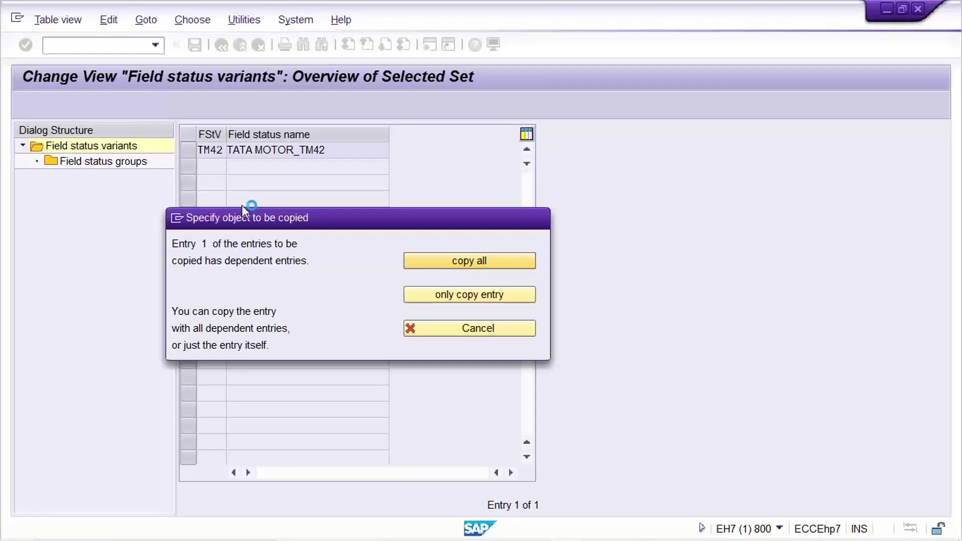
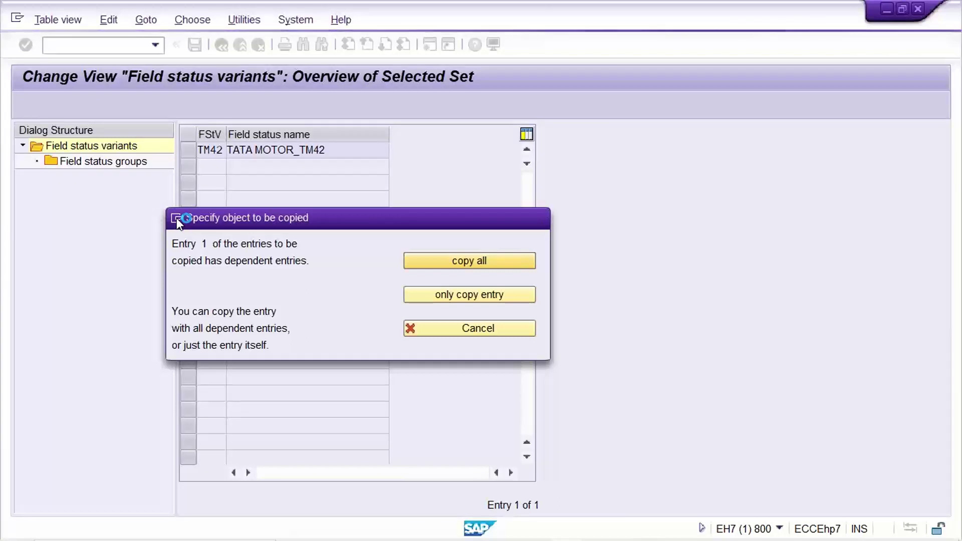
Stop the repeated copy transaction and reopen the field status variants overview with OBC4
{"action": "left_click", "coordinate": [177, 221]}
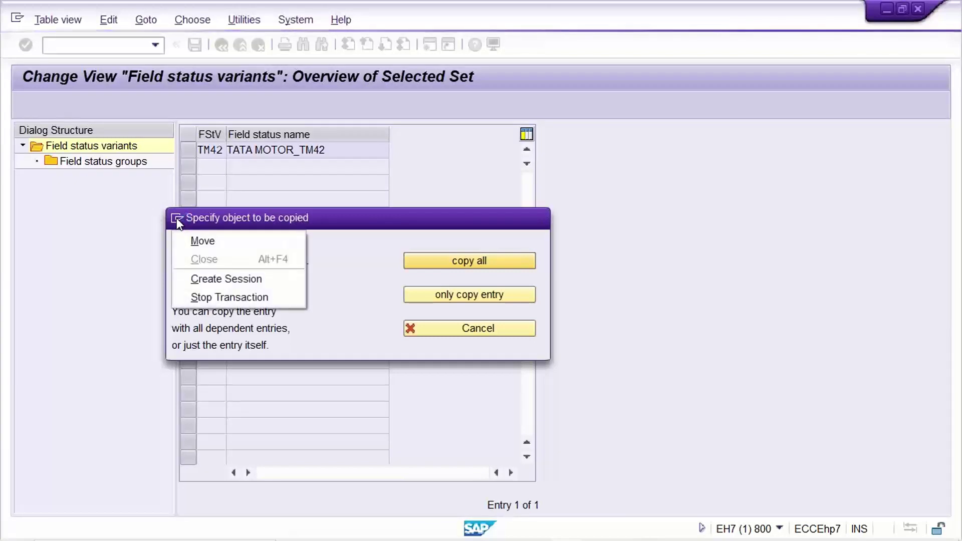
{"action": "left_click", "coordinate": [233, 296]}
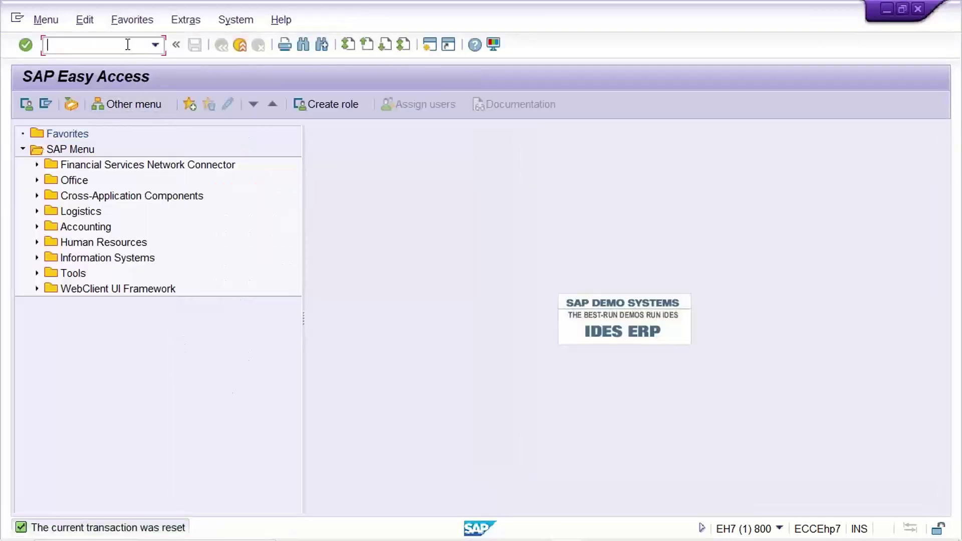
{"action": "key", "text": "Down"}
{"action": "key", "text": "Return"}
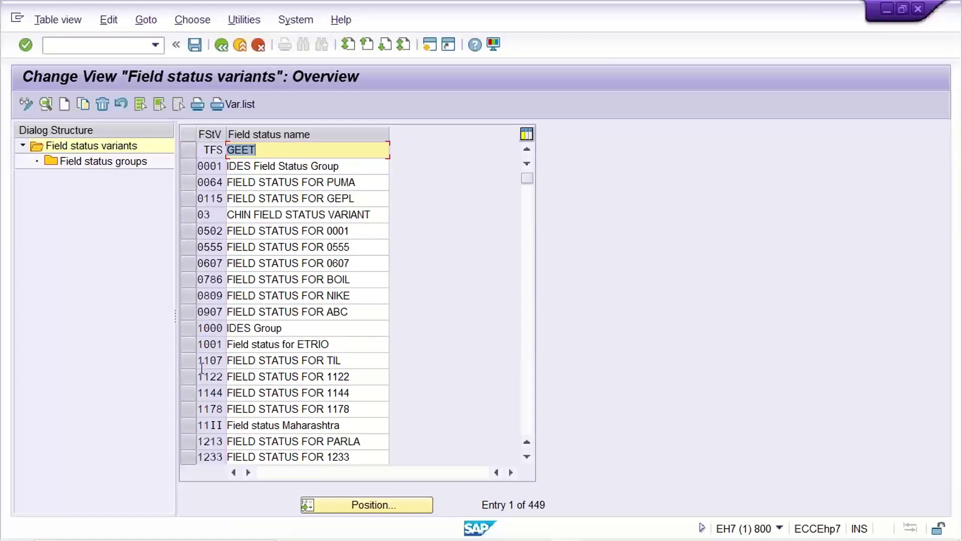
Copy field status variant 1000 to TM42, named TATA MOTOR_TM42, with all its dependent entries, and save the new variant
{"action": "left_click", "coordinate": [183, 325]}
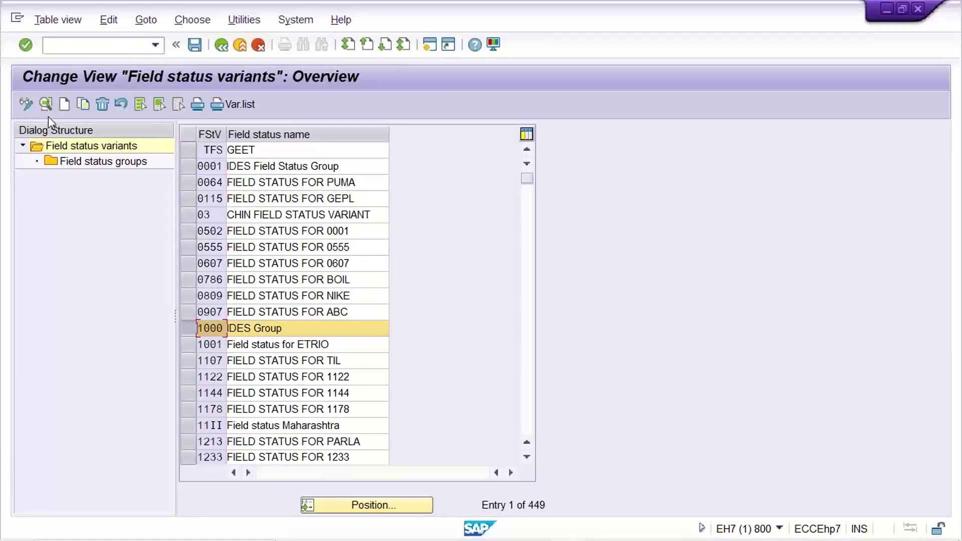
{"action": "left_click", "coordinate": [83, 103]}
{"action": "key", "text": "BackSpace"}
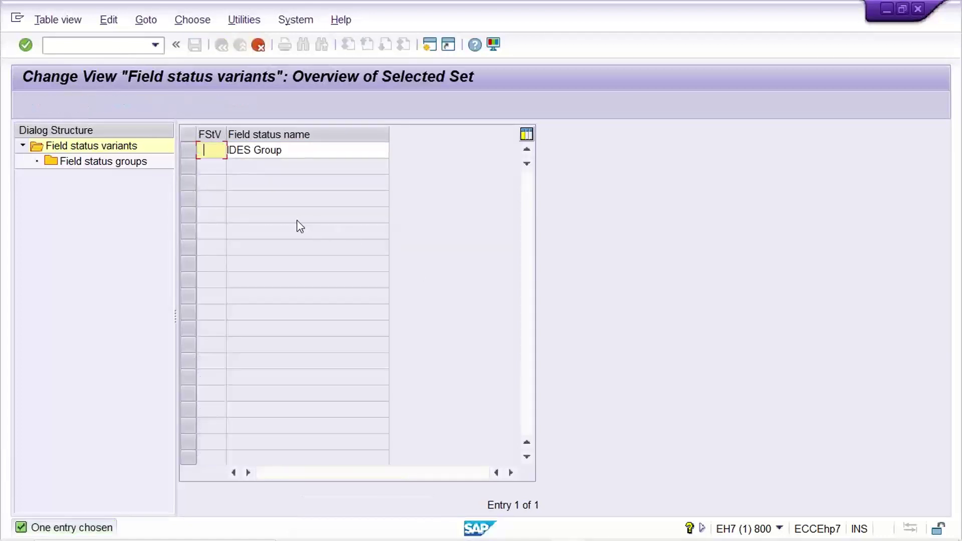
{"action": "left_click", "coordinate": [212, 164]}
{"action": "key", "text": "Tab"}
{"action": "key", "text": "BackSpace"}
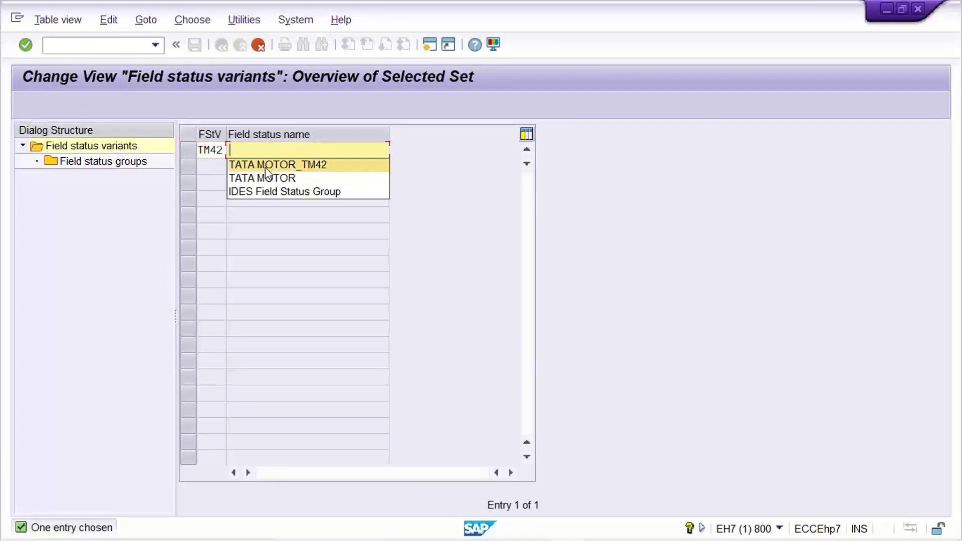
{"action": "left_click", "coordinate": [266, 168]}
{"action": "key", "text": "Return"}
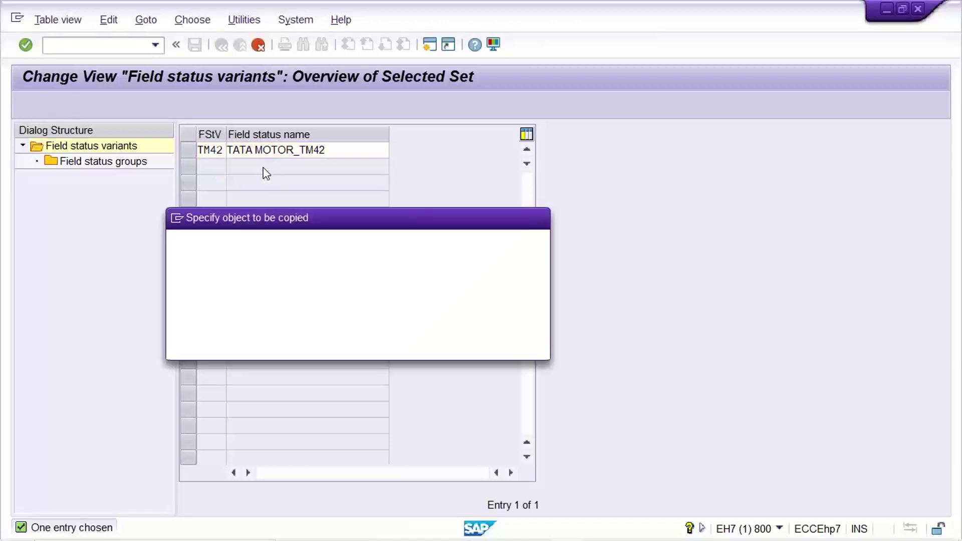
{"action": "left_click", "coordinate": [428, 264]}
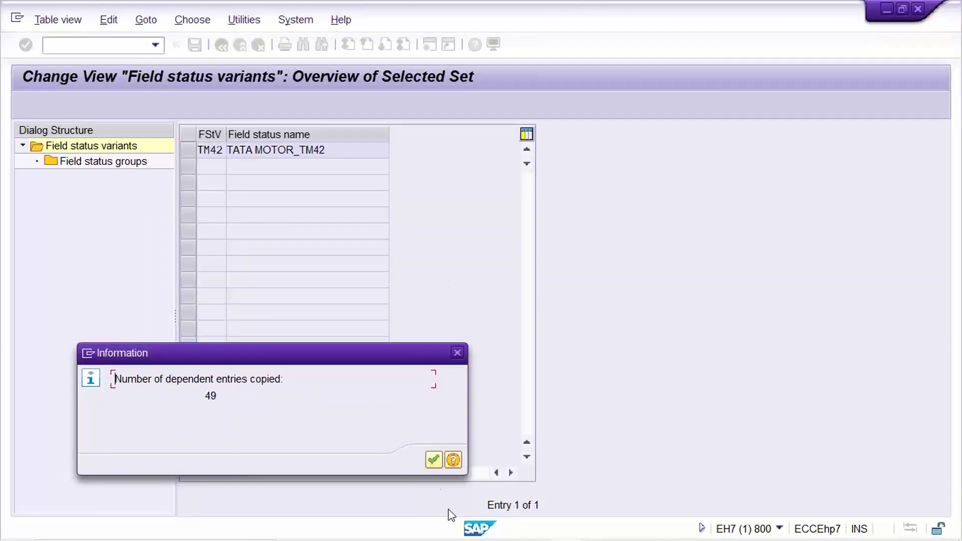
{"action": "left_click", "coordinate": [434, 459]}
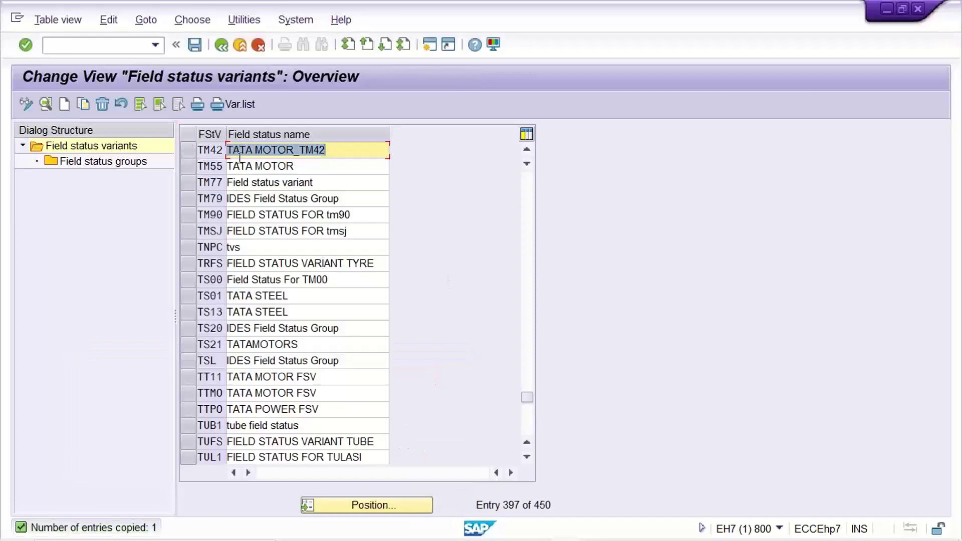
{"action": "key", "text": "ctrl+s"}
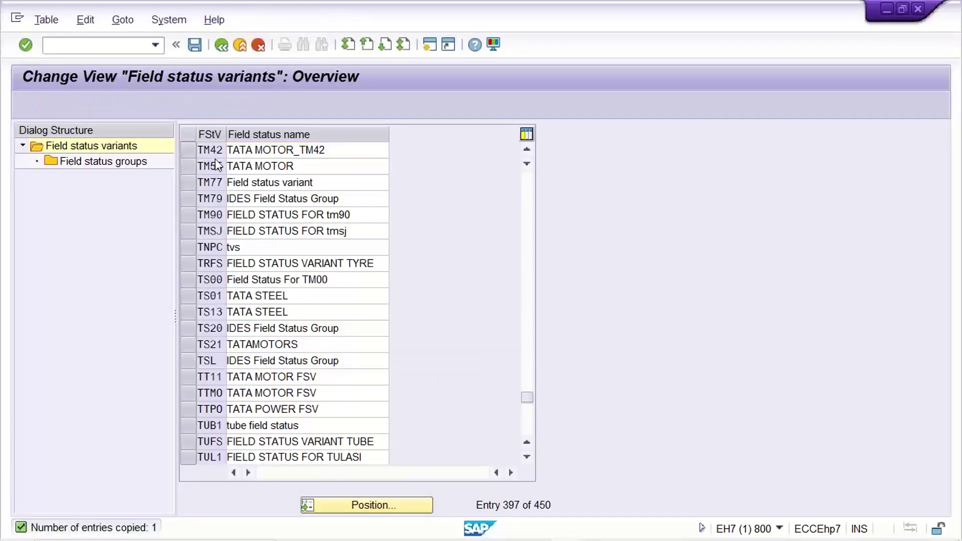
Open the field status groups of variant TM42 and delete the blank group, BPS1, BPS2 and CONS
{"action": "left_click", "coordinate": [276, 275]}
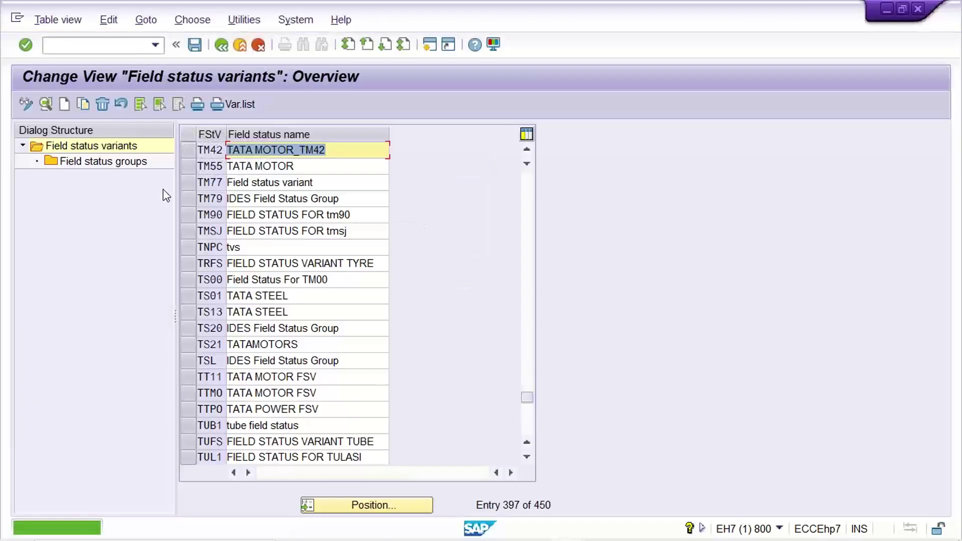
{"action": "left_click", "coordinate": [194, 150]}
{"action": "double_click", "coordinate": [108, 161]}
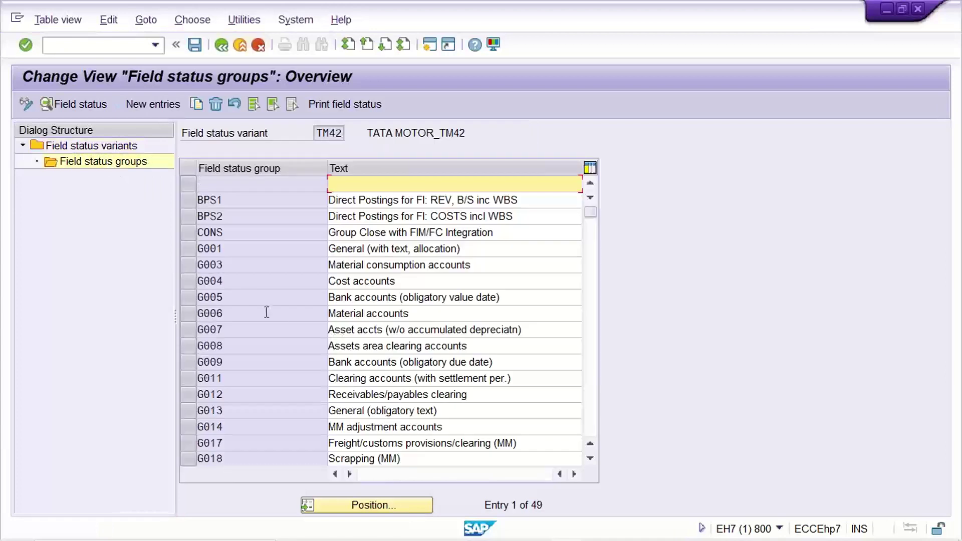
{"action": "left_click", "coordinate": [250, 249]}
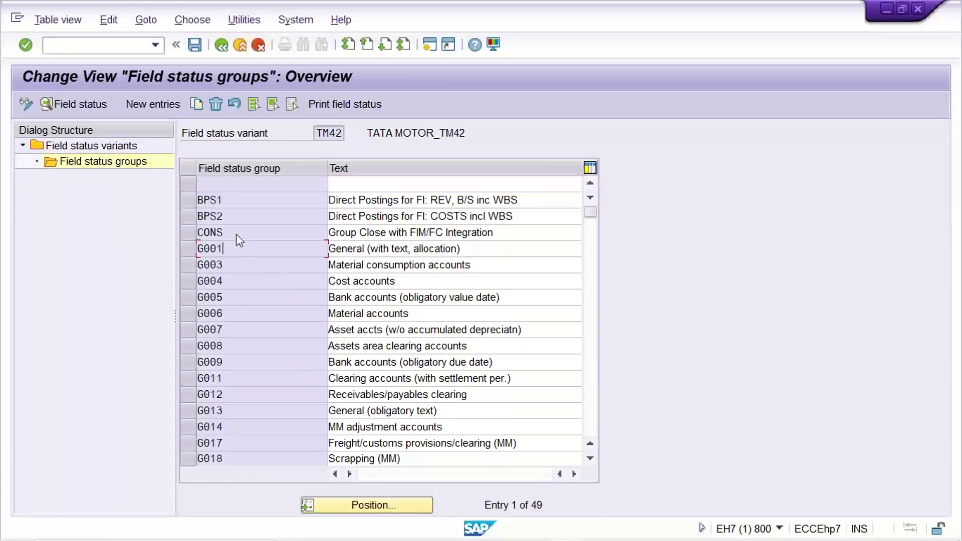
{"action": "left_click_drag", "start_coordinate": [185, 188], "coordinate": [189, 235]}
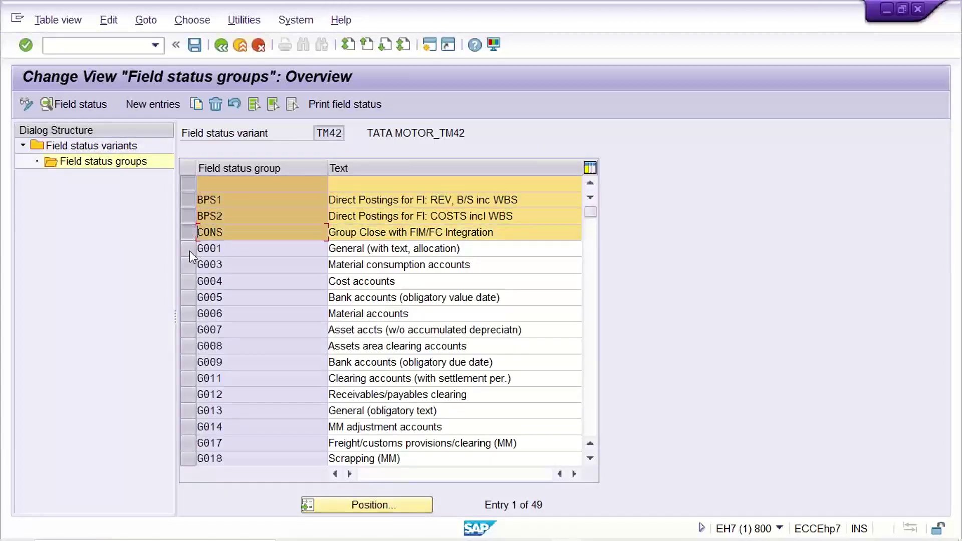
{"action": "left_click", "coordinate": [215, 103]}
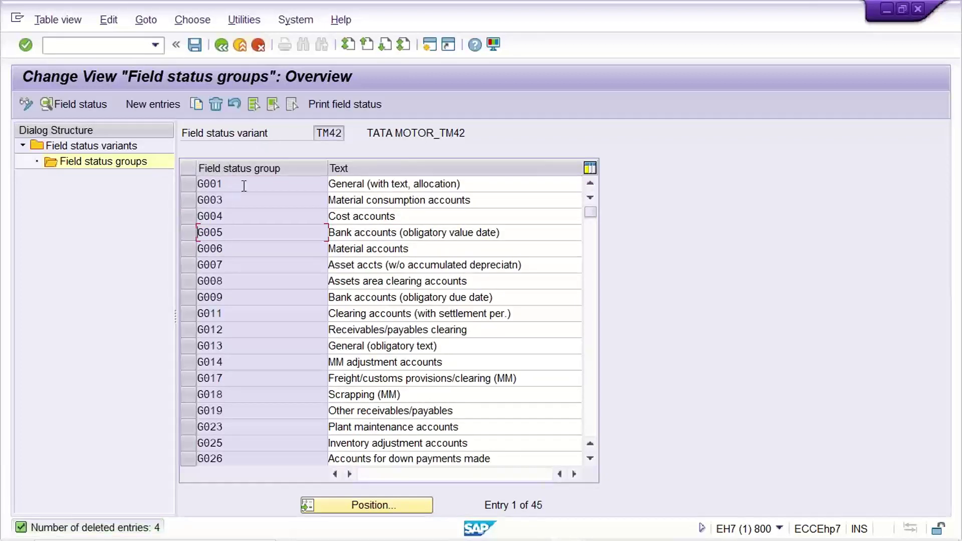
Check the general data field settings of group G001, return to the group overview and save the changes to variant TM42
{"action": "double_click", "coordinate": [243, 186]}
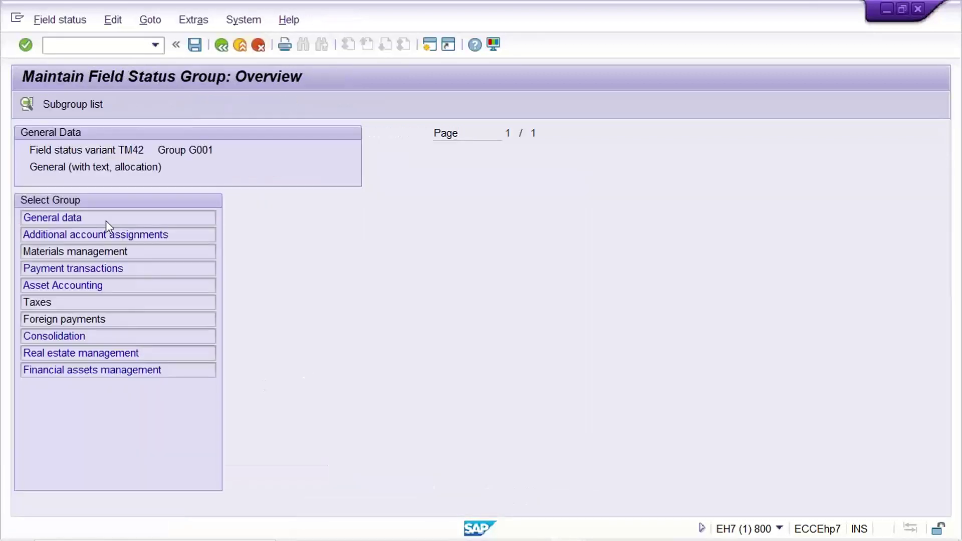
{"action": "double_click", "coordinate": [107, 218]}
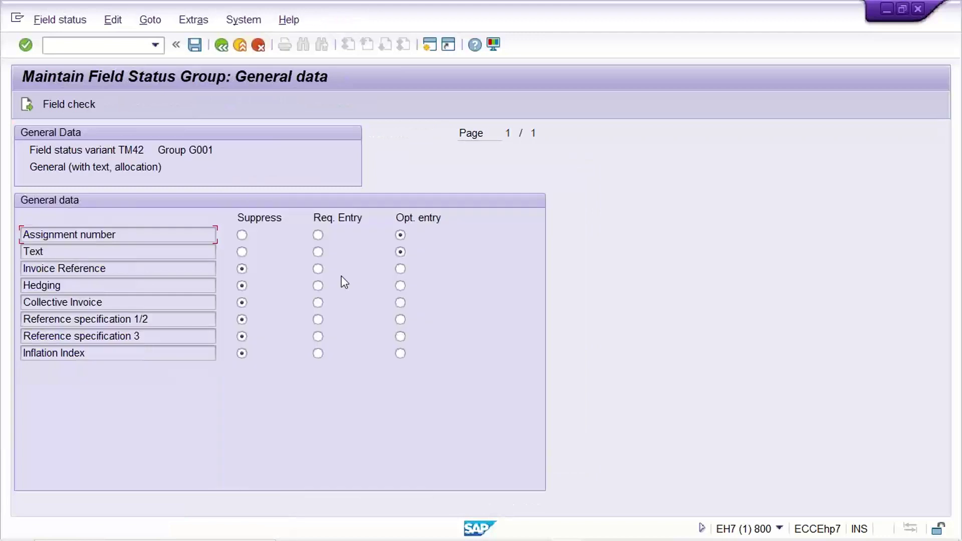
{"action": "left_click", "coordinate": [225, 50]}
{"action": "left_click", "coordinate": [225, 50]}
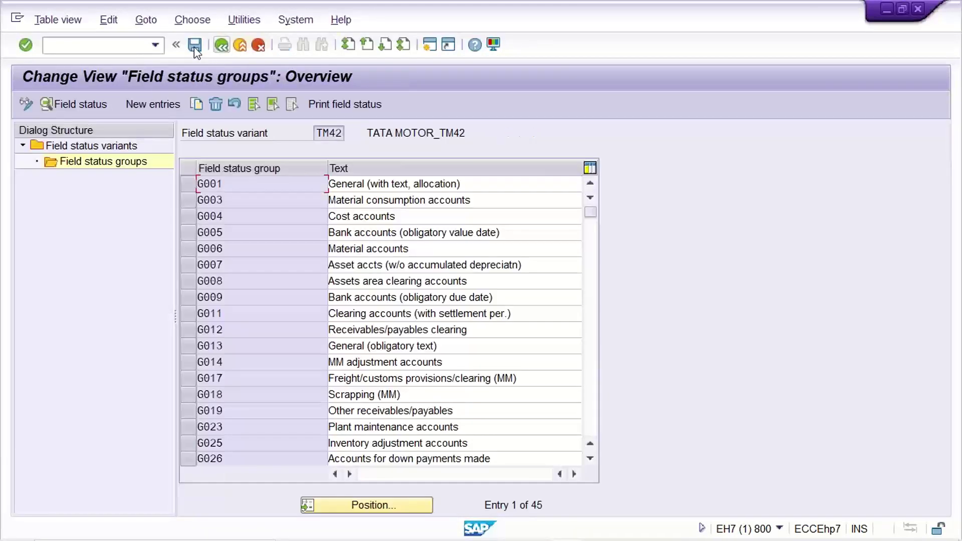
{"action": "left_click", "coordinate": [195, 50]}
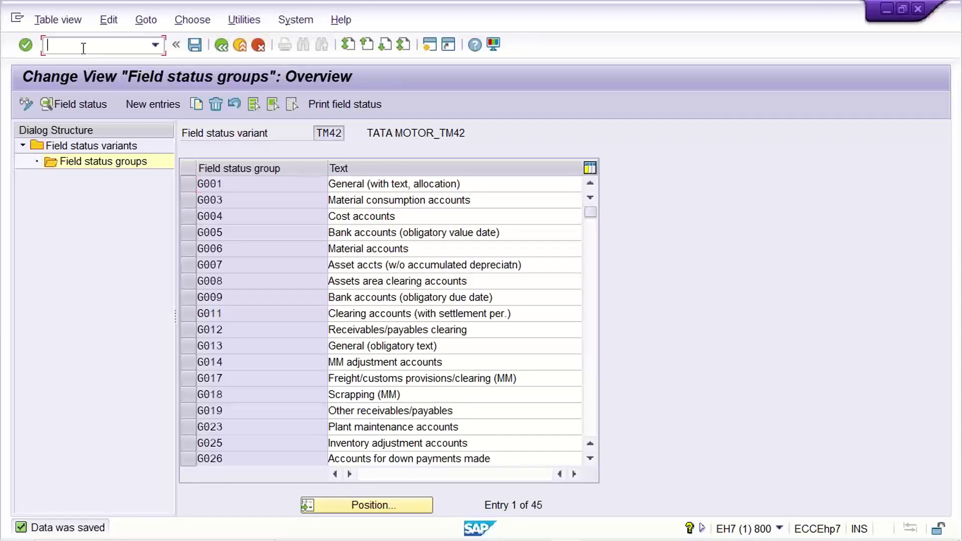
With OBC5, assign field status variant TM42 to company code TM42 and save the assignment
{"action": "type", "text": "/NOBC5"}
{"action": "key", "text": "Return"}
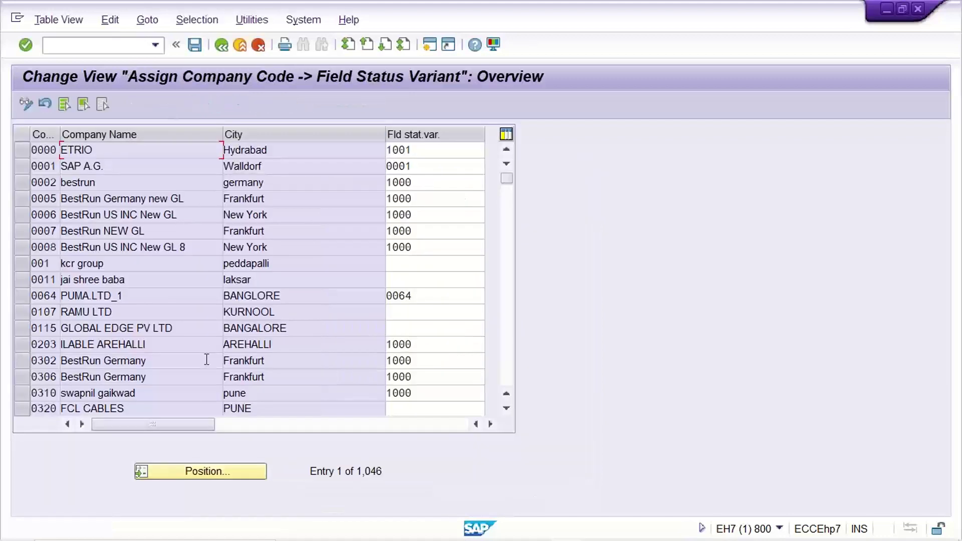
{"action": "left_click", "coordinate": [215, 470]}
{"action": "type", "text": "TM"}
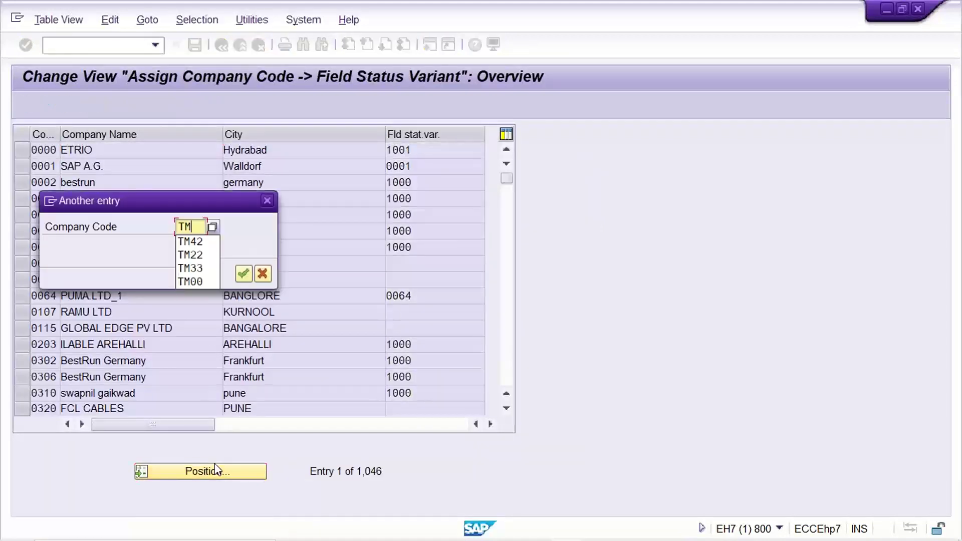
{"action": "type", "text": "42"}
{"action": "key", "text": "Tab"}
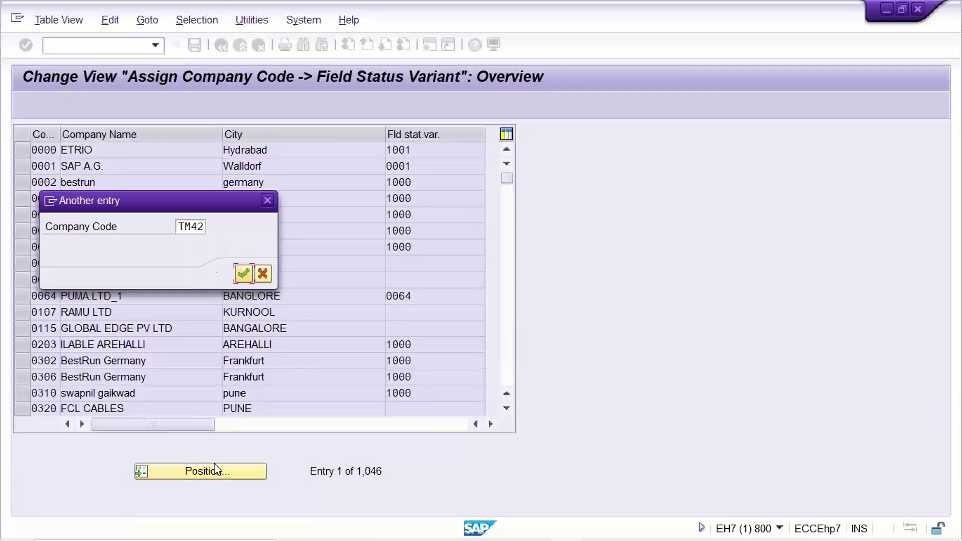
{"action": "key", "text": "Return"}
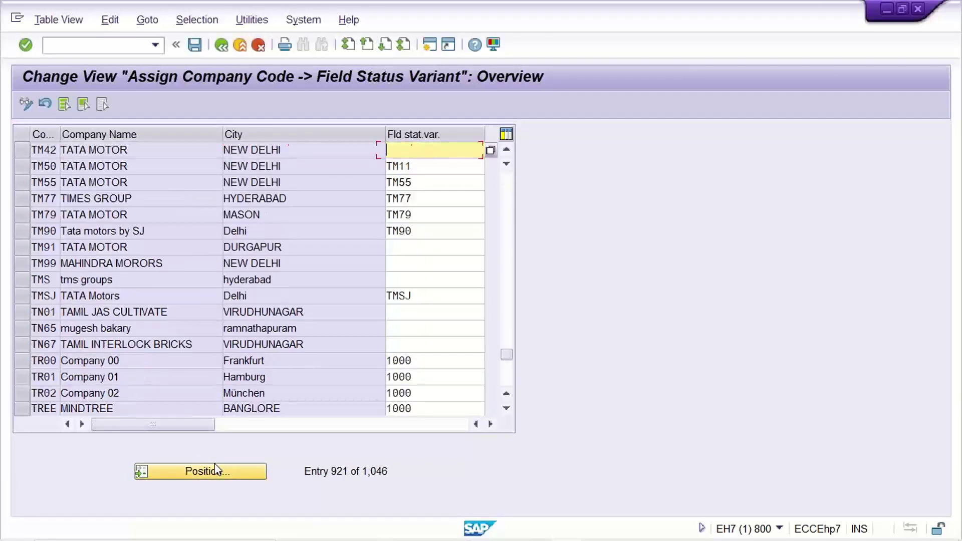
{"action": "type", "text": "TM42"}
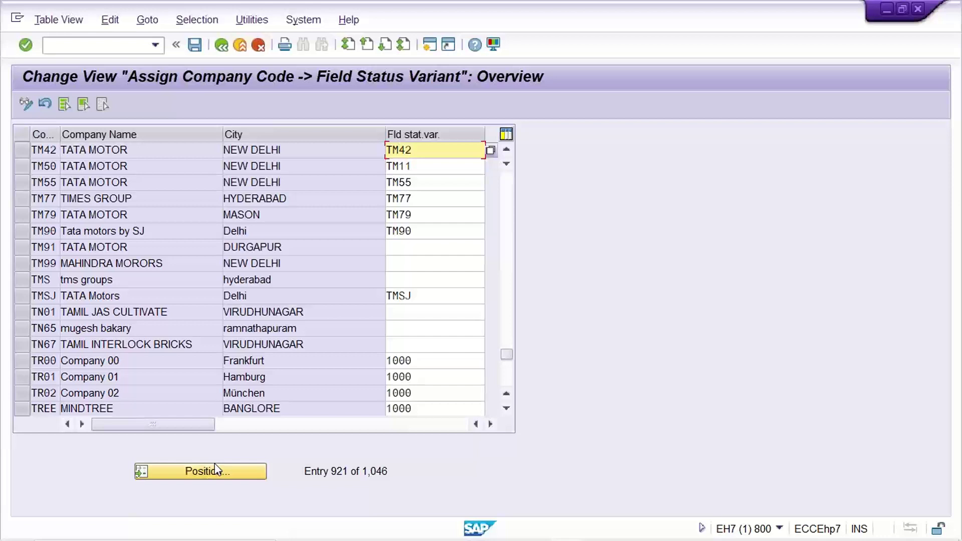
{"action": "key", "text": "ctrl+s"}
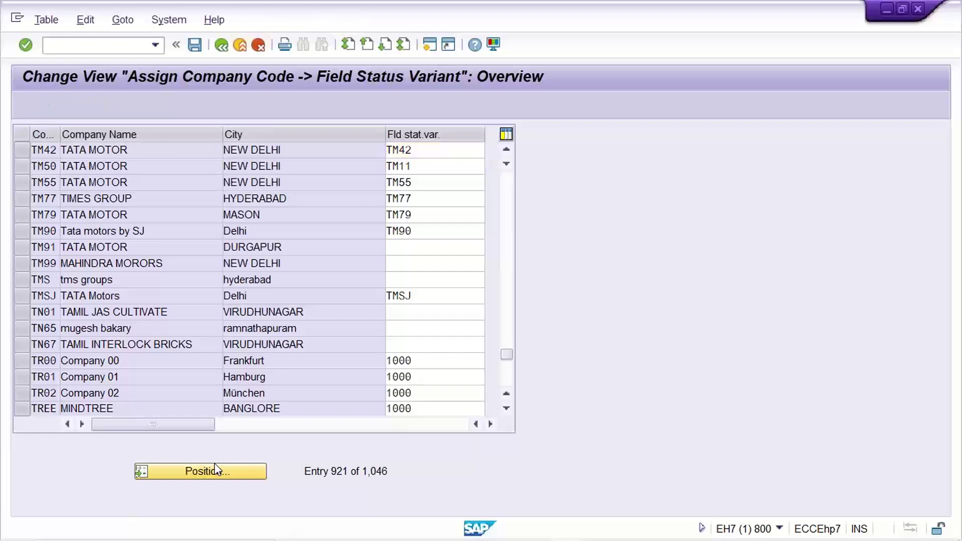
{"action": "key", "text": "Return"}
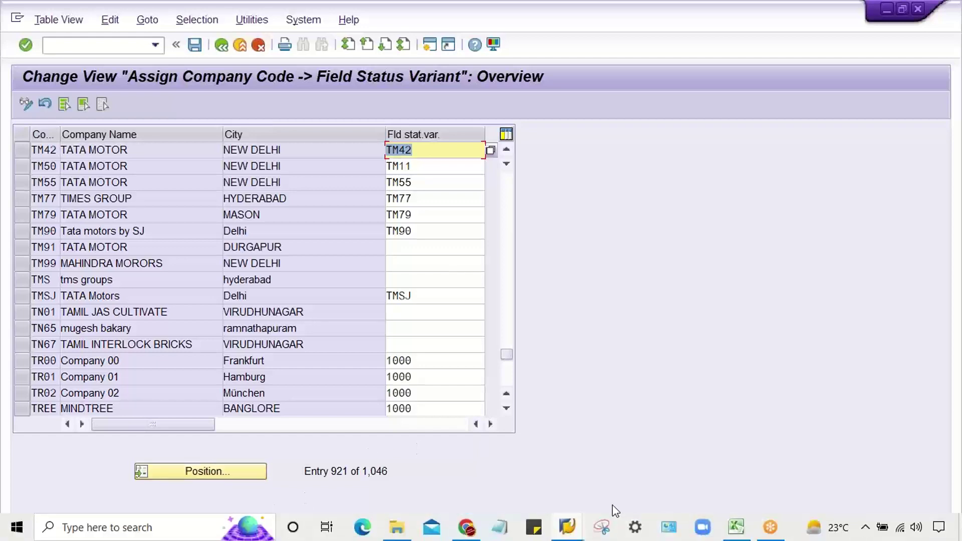
Switch to the Excel task list and look up the entries for assigning the field status variant and creating the number range
{"action": "left_click", "coordinate": [736, 527]}
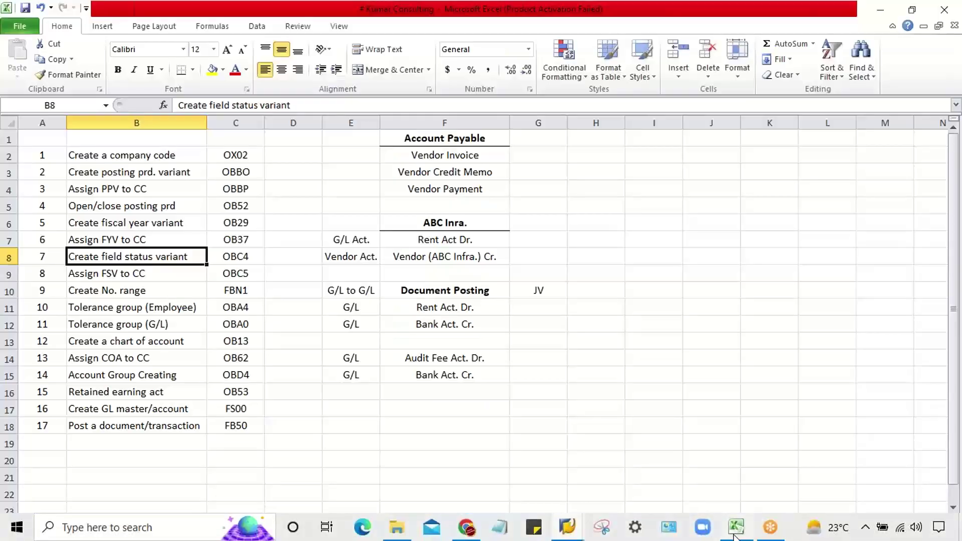
{"action": "left_click", "coordinate": [128, 276]}
{"action": "left_click", "coordinate": [228, 275]}
{"action": "left_click", "coordinate": [145, 283]}
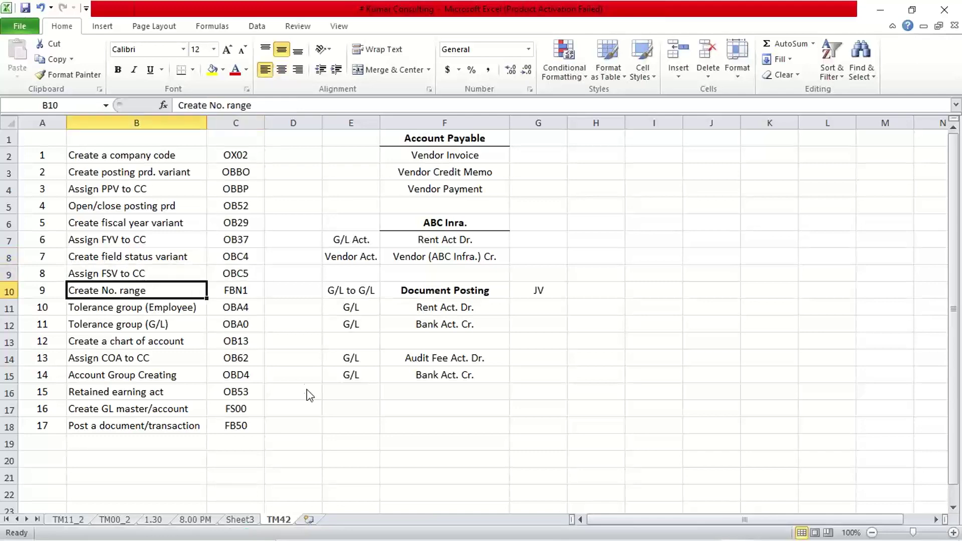
Return to SAP and open the accounting document number range intervals of company code TM42 for maintenance with FBN1
{"action": "left_click", "coordinate": [566, 527]}
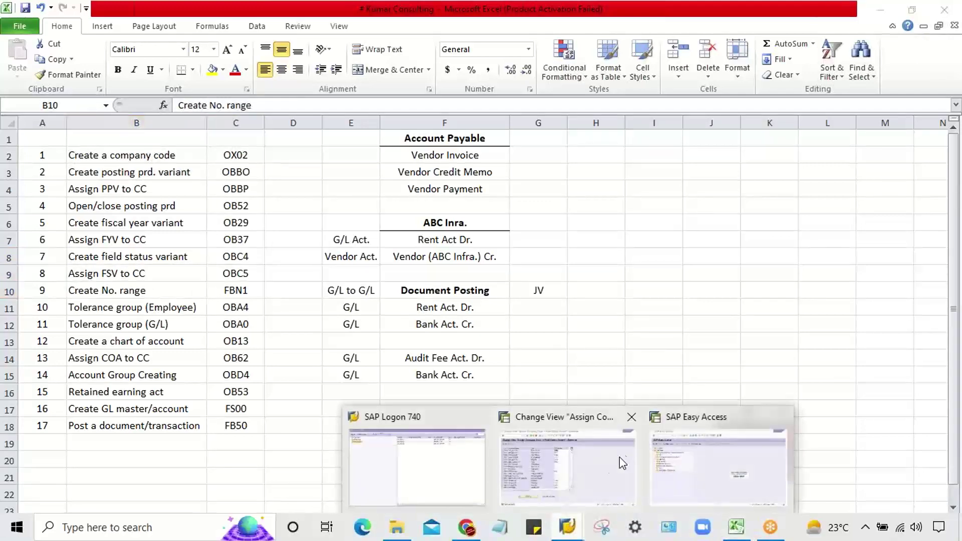
{"action": "left_click", "coordinate": [607, 462]}
{"action": "left_click", "coordinate": [106, 45]}
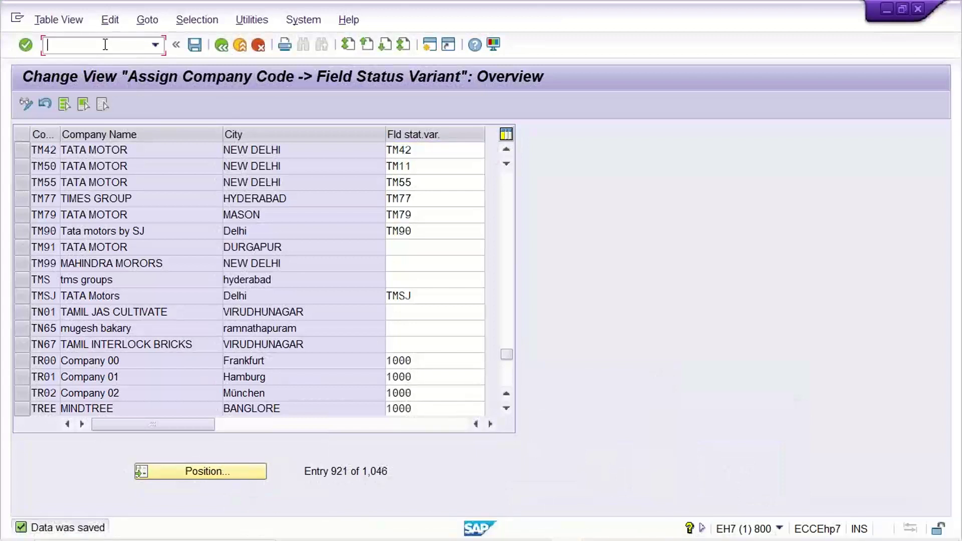
{"action": "type", "text": "/NFBN1"}
{"action": "key", "text": "Return"}
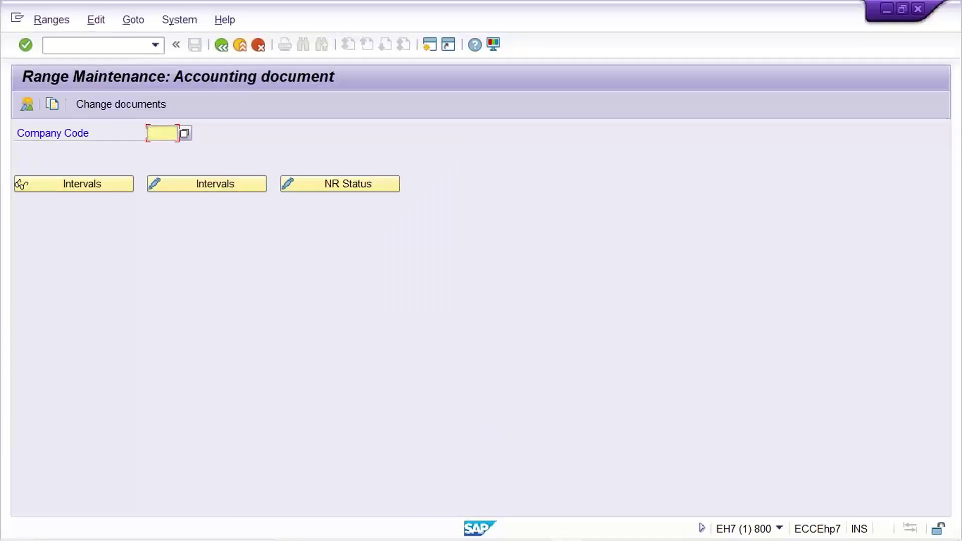
{"action": "type", "text": "M42"}
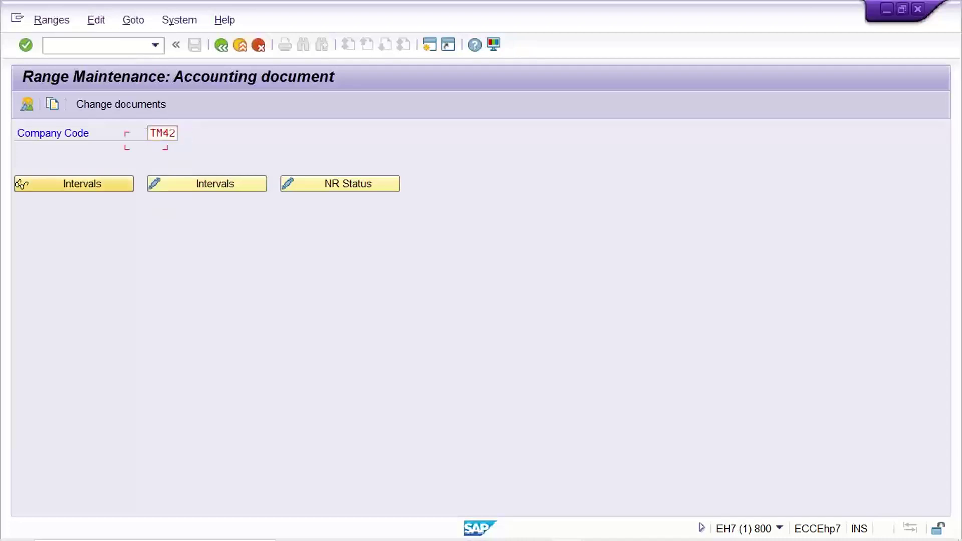
{"action": "left_click", "coordinate": [194, 186]}
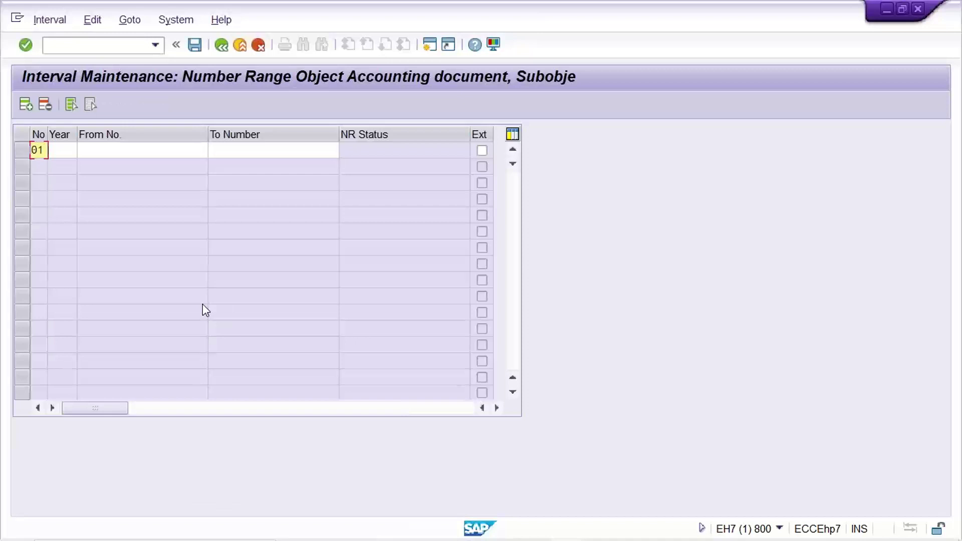
Add number range interval 01 for year 2022 from 1000 to 1999 and save it, accepting the transport notice
{"action": "key", "text": "Tab"}
{"action": "type", "text": "2022"}
{"action": "key", "text": "Tab"}
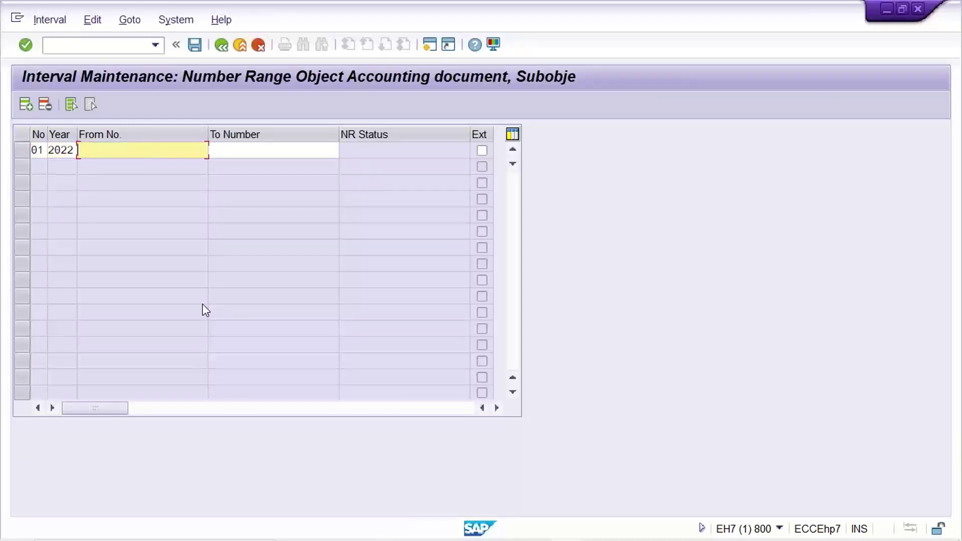
{"action": "type", "text": "1000"}
{"action": "key", "text": "Tab"}
{"action": "type", "text": "1"}
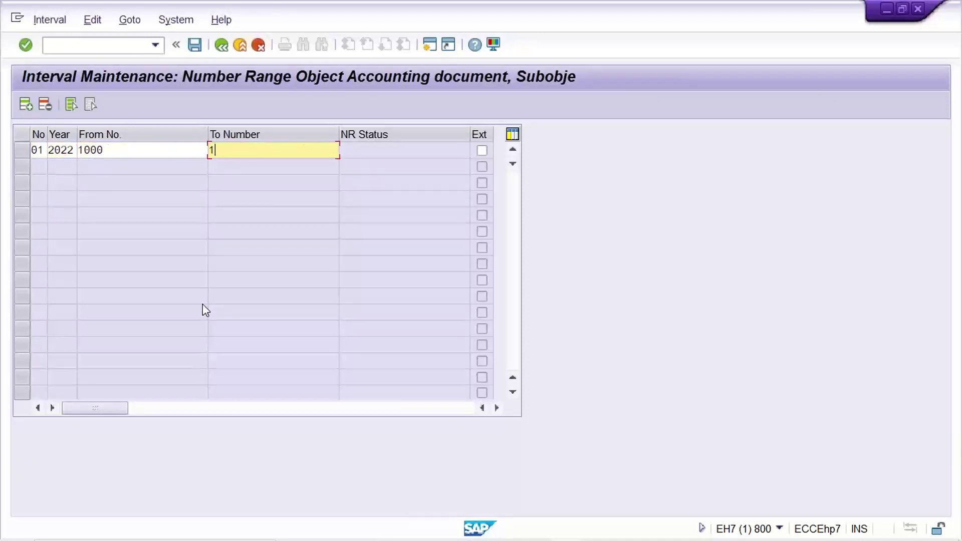
{"action": "key", "text": "Down"}
{"action": "key", "text": "Return"}
{"action": "key", "text": "Return"}
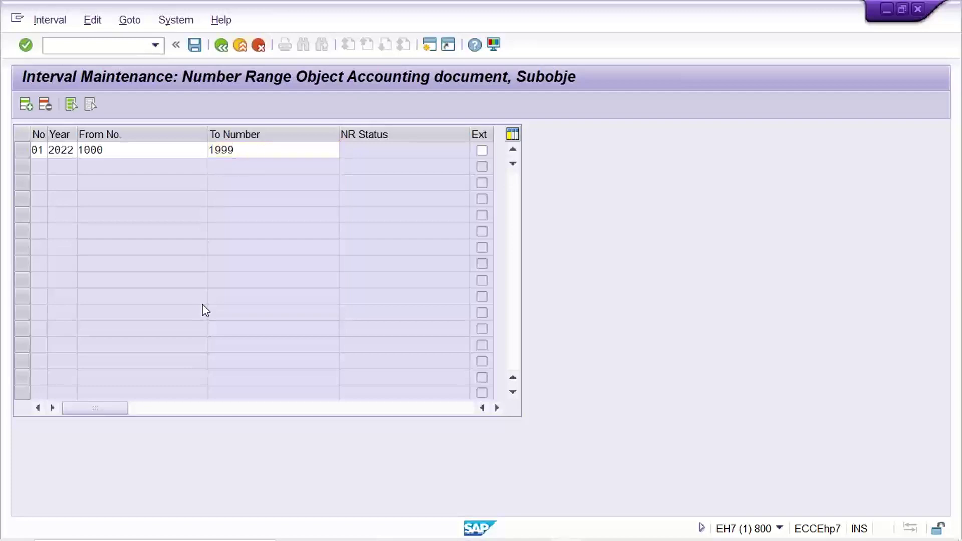
{"action": "key", "text": "ctrl+s"}
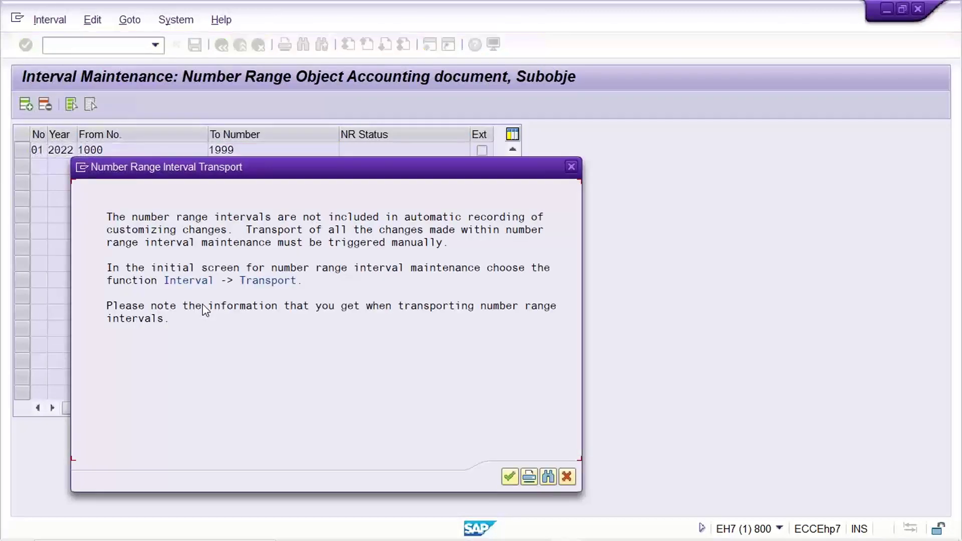
{"action": "key", "text": "Return"}
Switch to the Excel task list and look up the employee and G/L tolerance group entries
{"action": "left_click", "coordinate": [735, 527]}
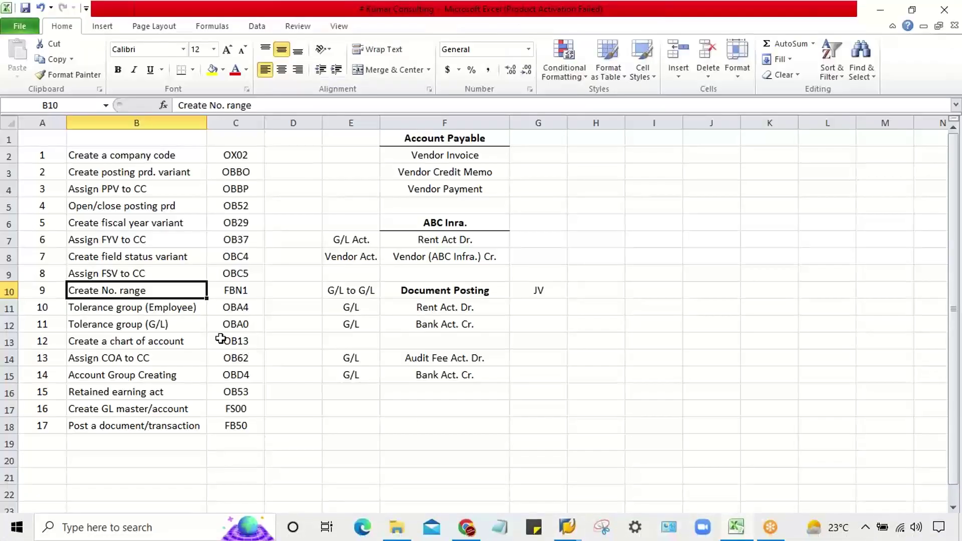
{"action": "left_click", "coordinate": [104, 312]}
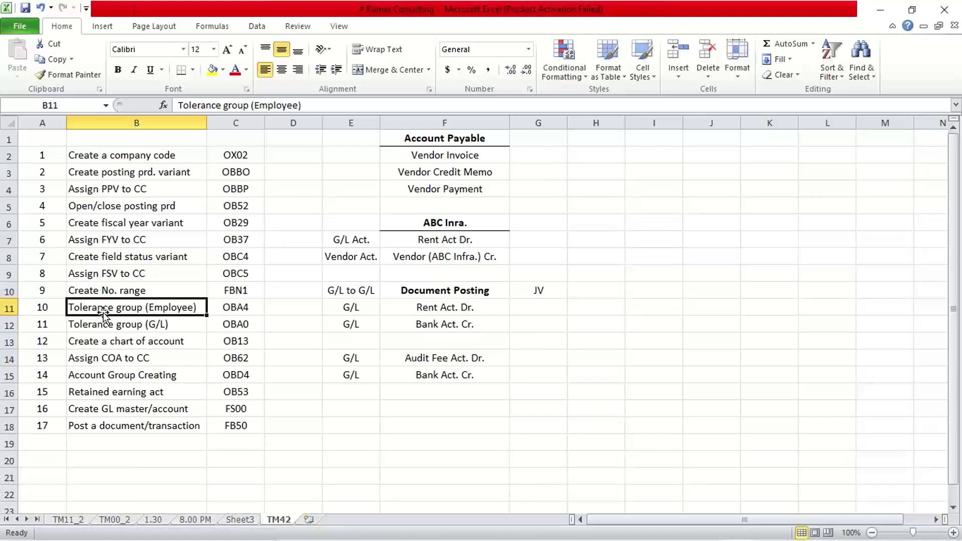
{"action": "left_click", "coordinate": [180, 325]}
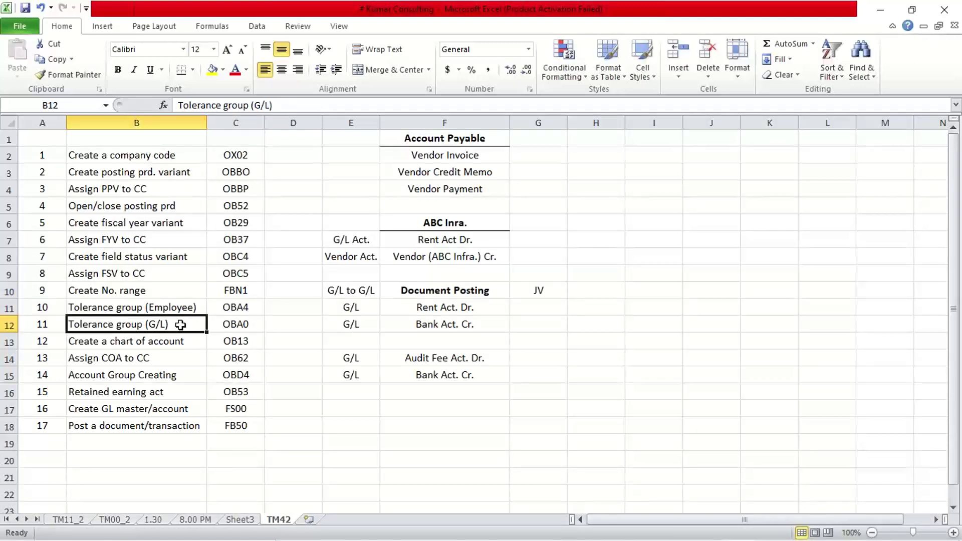
Return to SAP, open the FI tolerance groups for users with OBA4 and start a new entry
{"action": "left_click", "coordinate": [567, 530]}
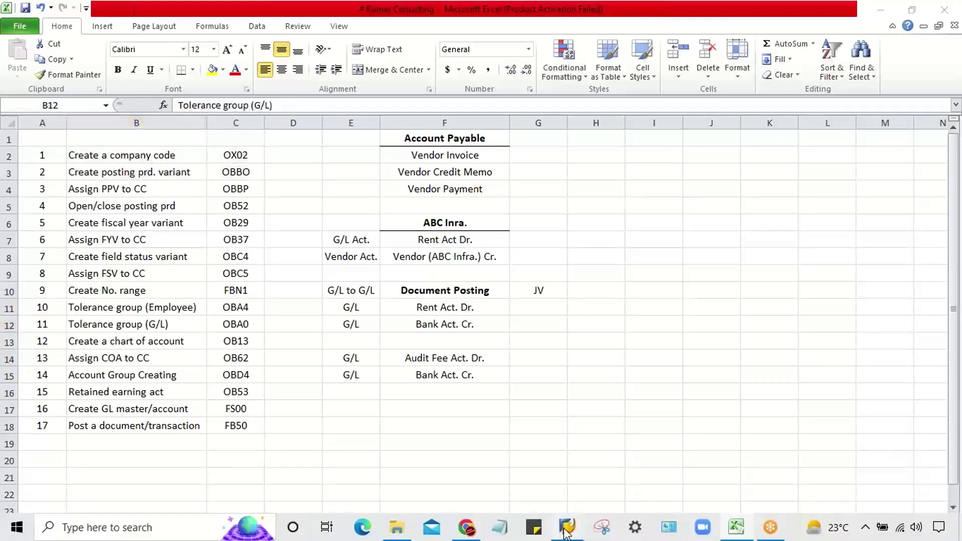
{"action": "left_click", "coordinate": [603, 476]}
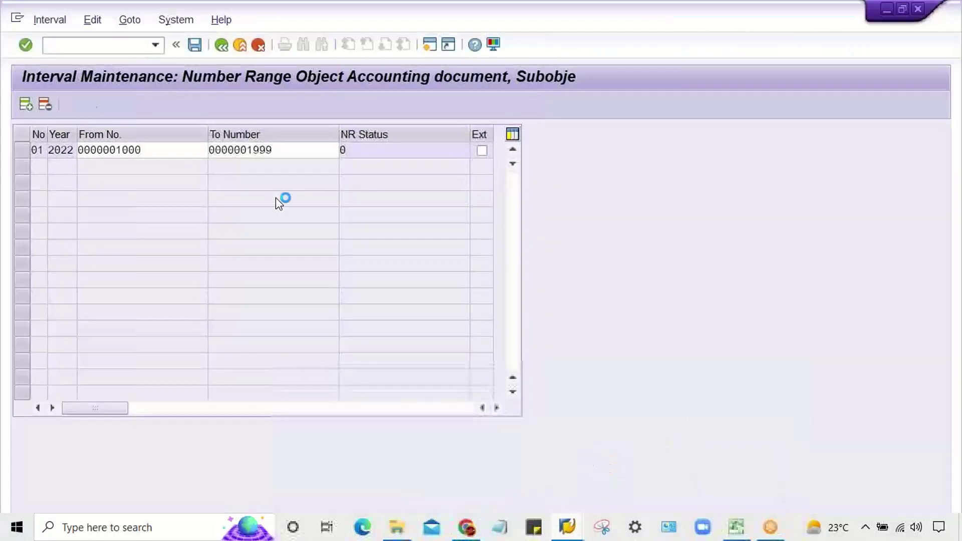
{"action": "left_click", "coordinate": [94, 47]}
{"action": "type", "text": "/N"}
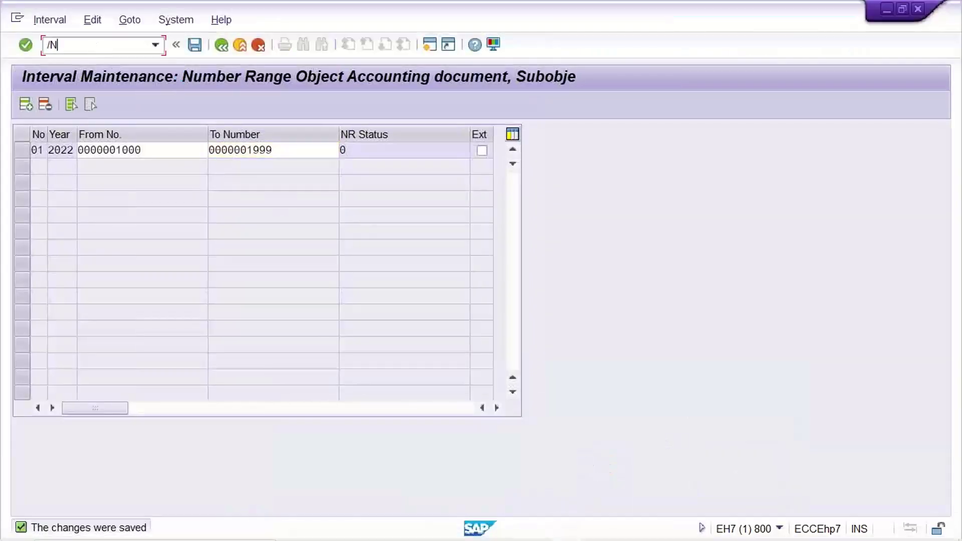
{"action": "type", "text": "OBA4"}
{"action": "key", "text": "Return"}
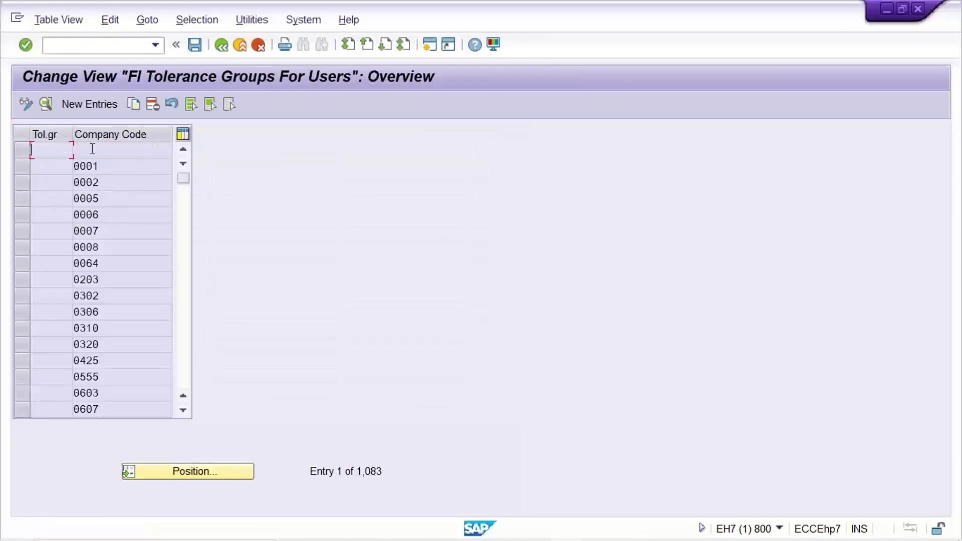
{"action": "left_click", "coordinate": [89, 105]}
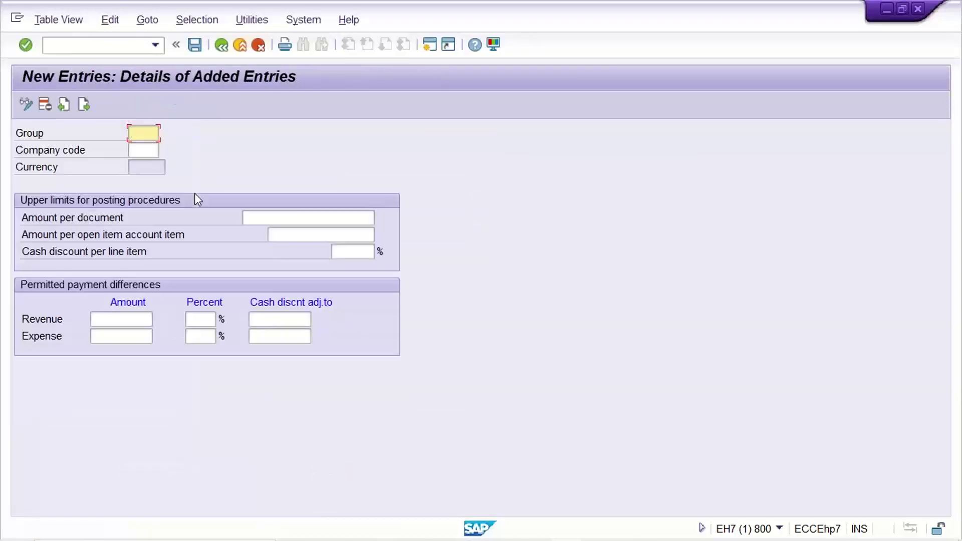
{"action": "key", "text": "Tab"}
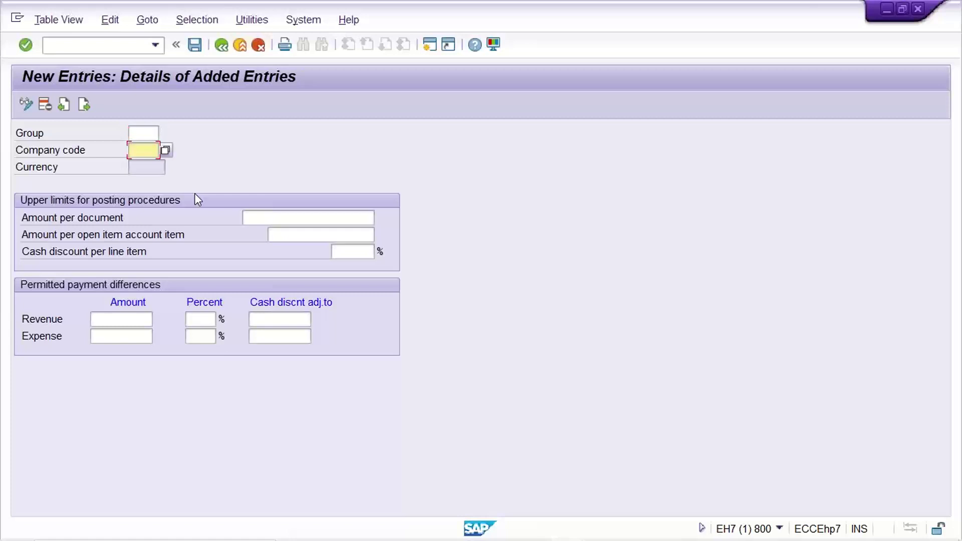
{"action": "type", "text": "TM42"}
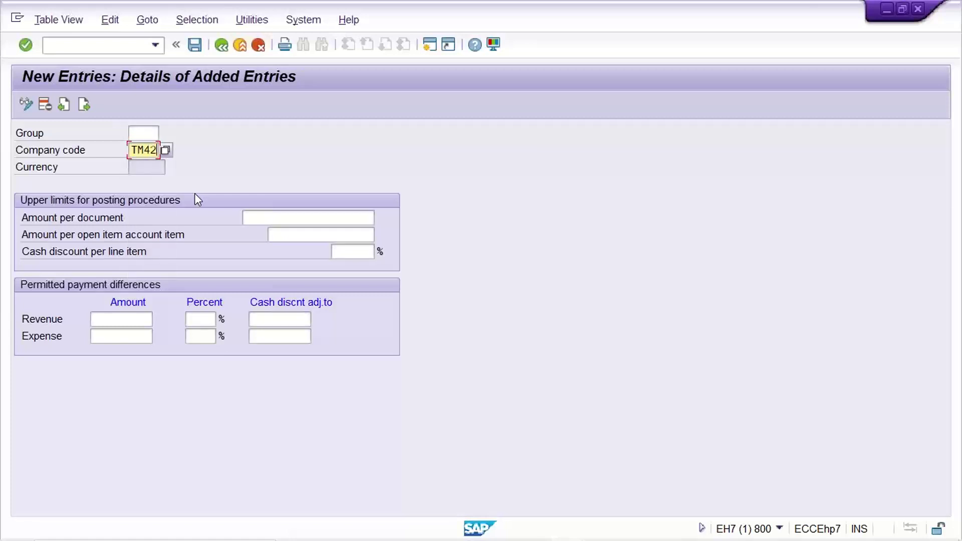
{"action": "key", "text": "Tab"}
{"action": "key", "text": "Down"}
{"action": "key", "text": "Down"}
{"action": "key", "text": "Return"}
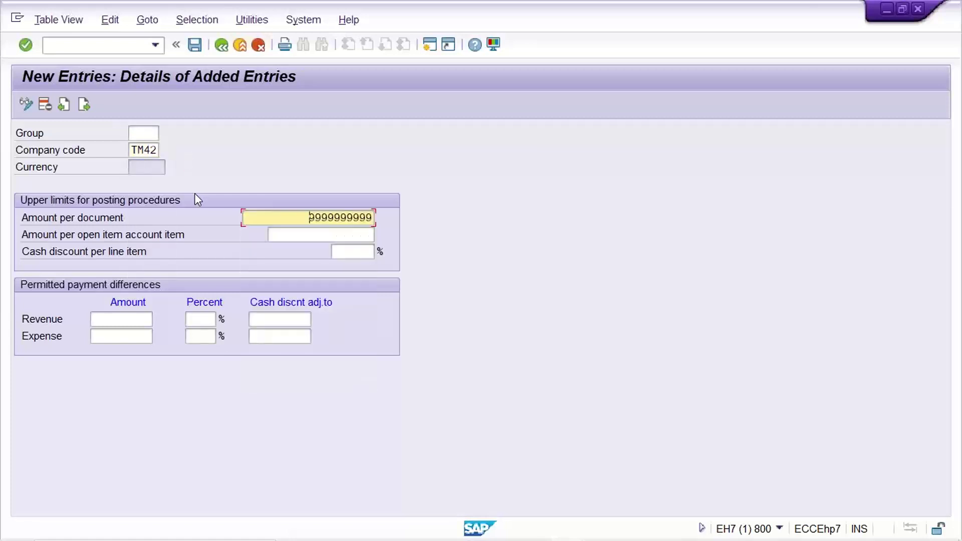
{"action": "key", "text": "Tab"}
{"action": "key", "text": "Down"}
{"action": "key", "text": "Down"}
{"action": "key", "text": "Return"}
{"action": "key", "text": "Tab"}
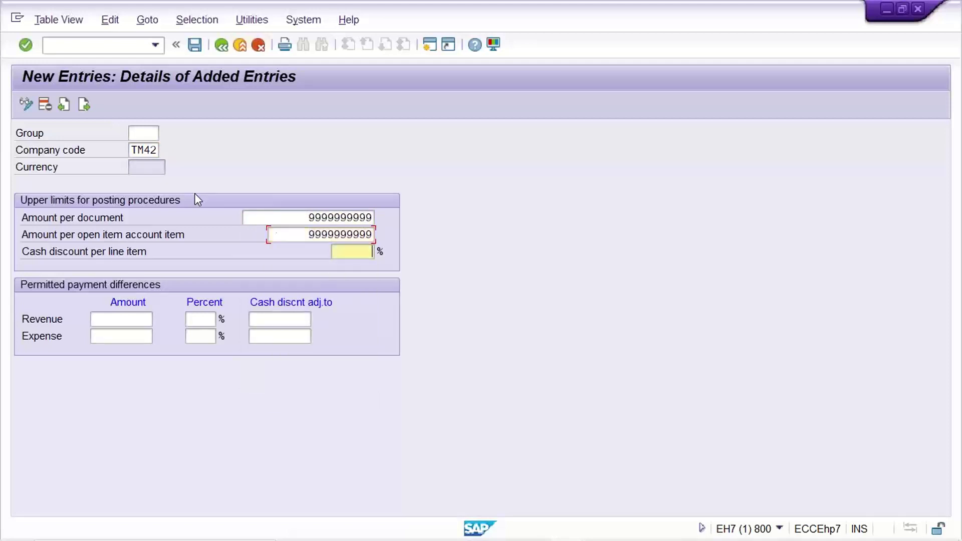
{"action": "key", "text": "Down"}
{"action": "key", "text": "Down"}
{"action": "key", "text": "Return"}
{"action": "key", "text": "Tab"}
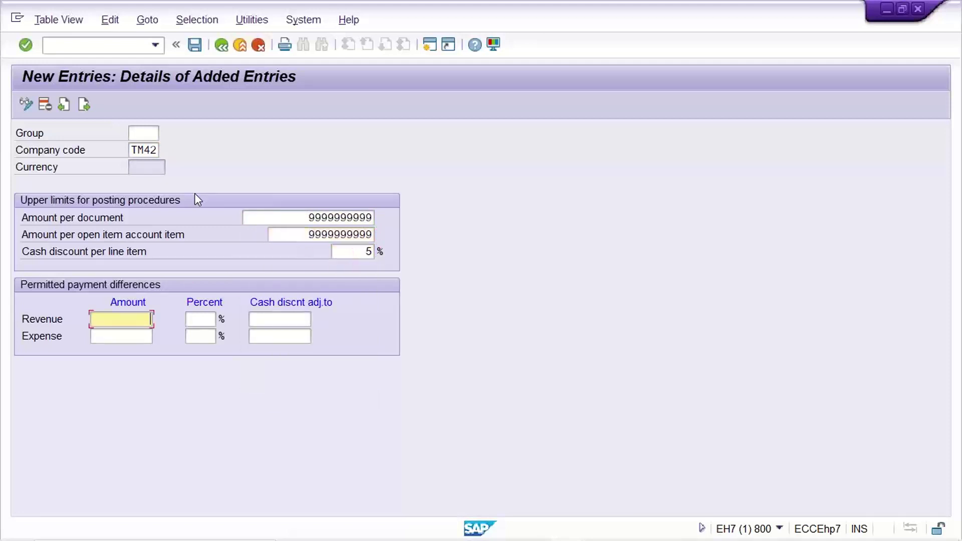
Set the permitted revenue and expense payment differences to 10 each and save the entry under the TATA MOTOR customizing request
{"action": "type", "text": "10"}
{"action": "key", "text": "Tab"}
{"action": "type", "text": "10"}
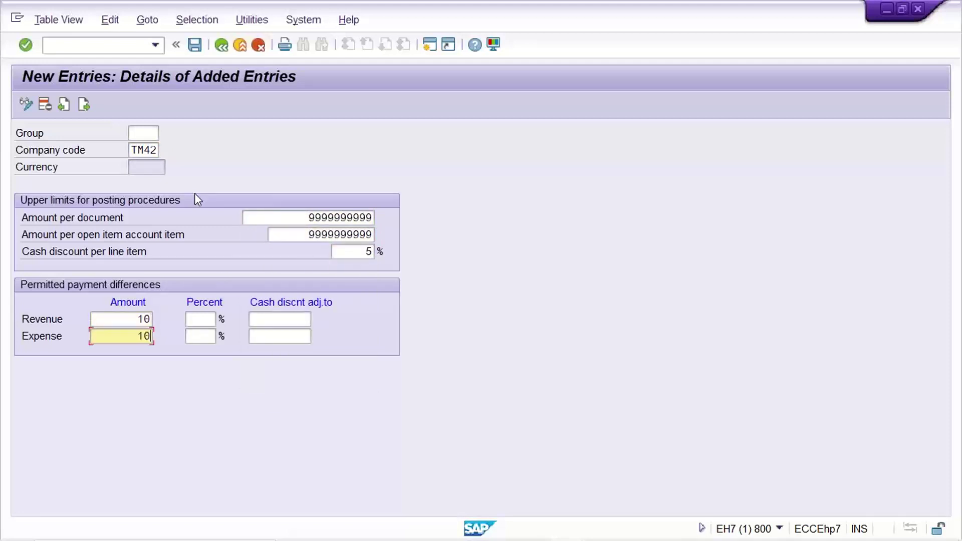
{"action": "key", "text": "ctrl+s"}
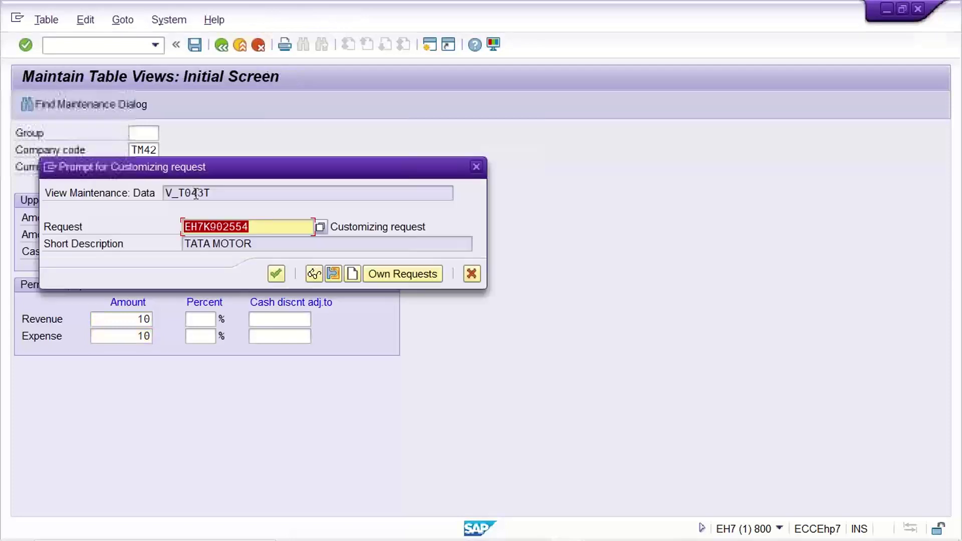
{"action": "key", "text": "Return"}
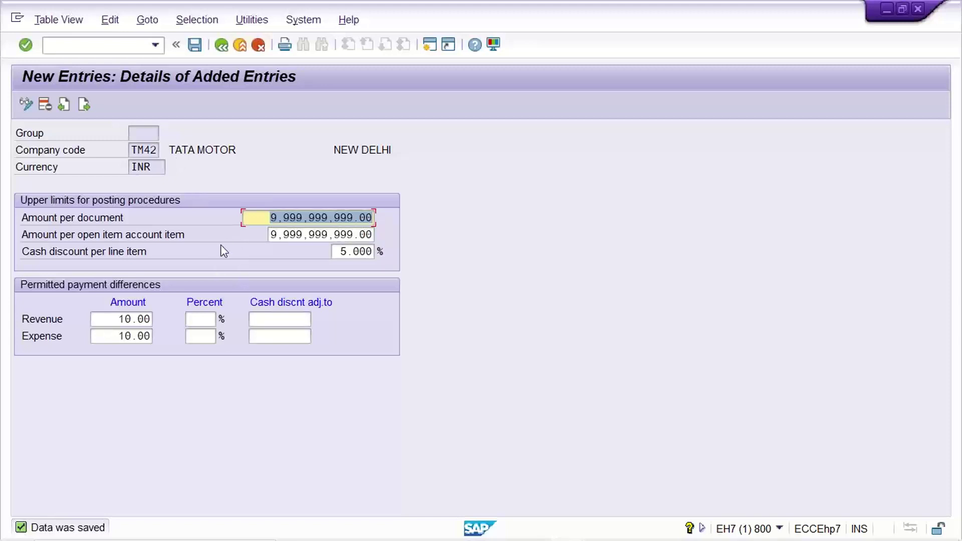
Open the tolerances for groups of G/L accounts with OBA0 and start a new entry
{"action": "left_click", "coordinate": [244, 219]}
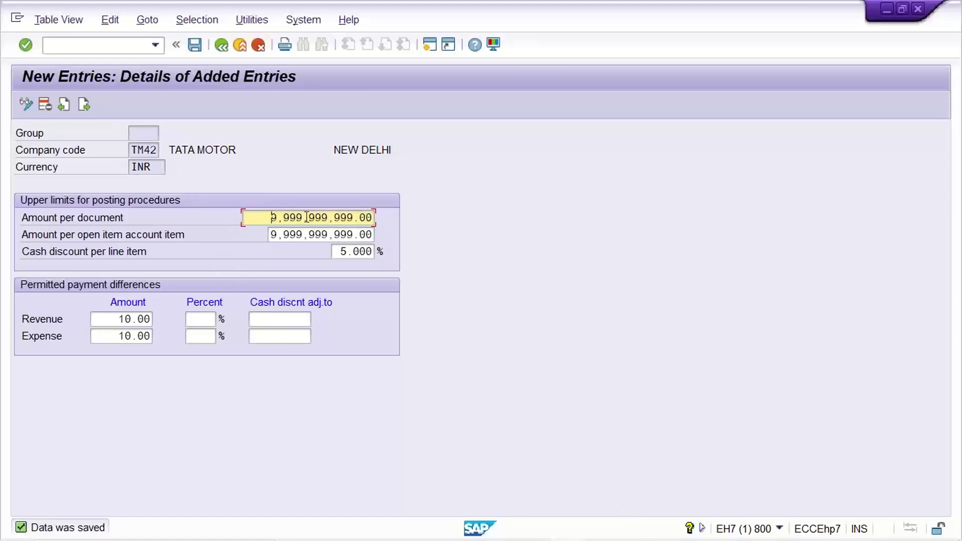
{"action": "mouse_move", "coordinate": [662, 528]}
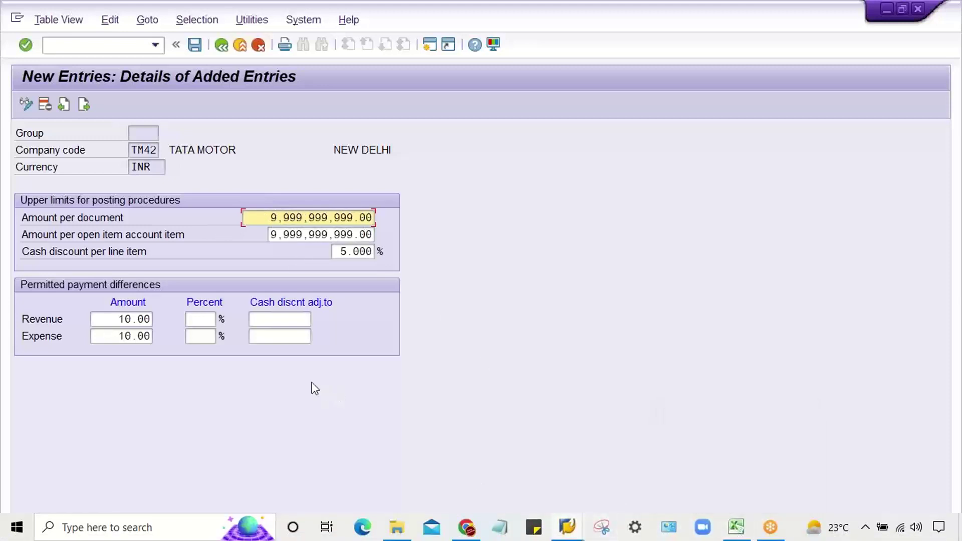
{"action": "left_click", "coordinate": [58, 45]}
{"action": "left_click", "coordinate": [155, 45]}
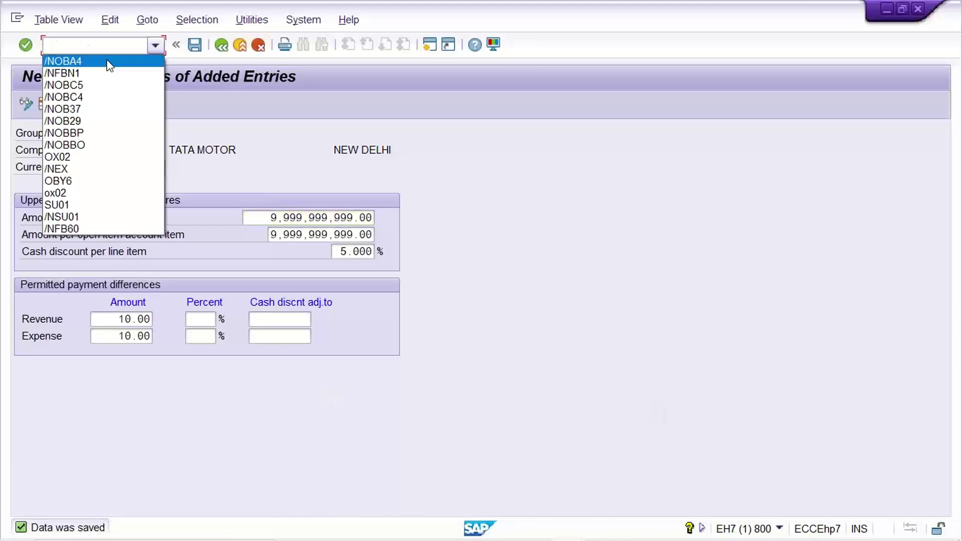
{"action": "left_click", "coordinate": [109, 62]}
{"action": "left_click", "coordinate": [103, 46]}
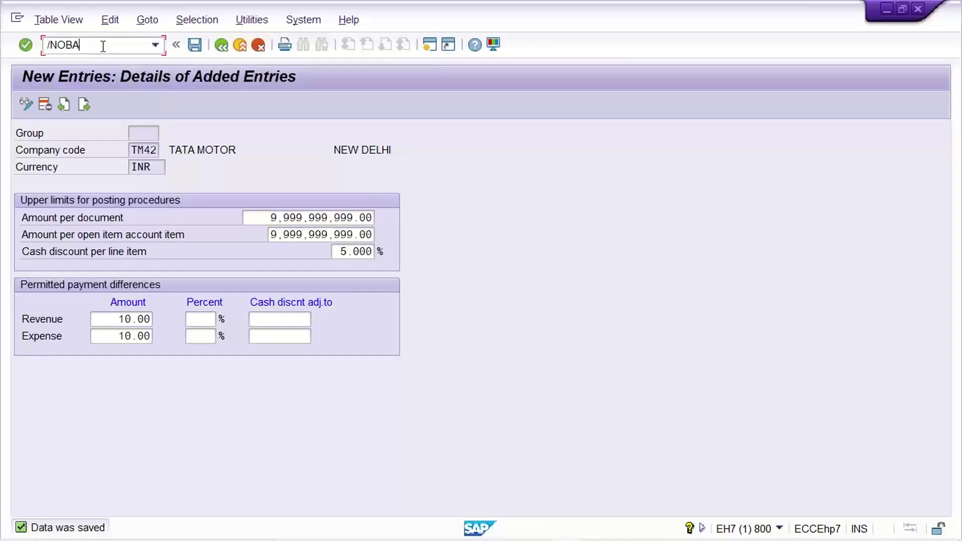
{"action": "key", "text": "Return"}
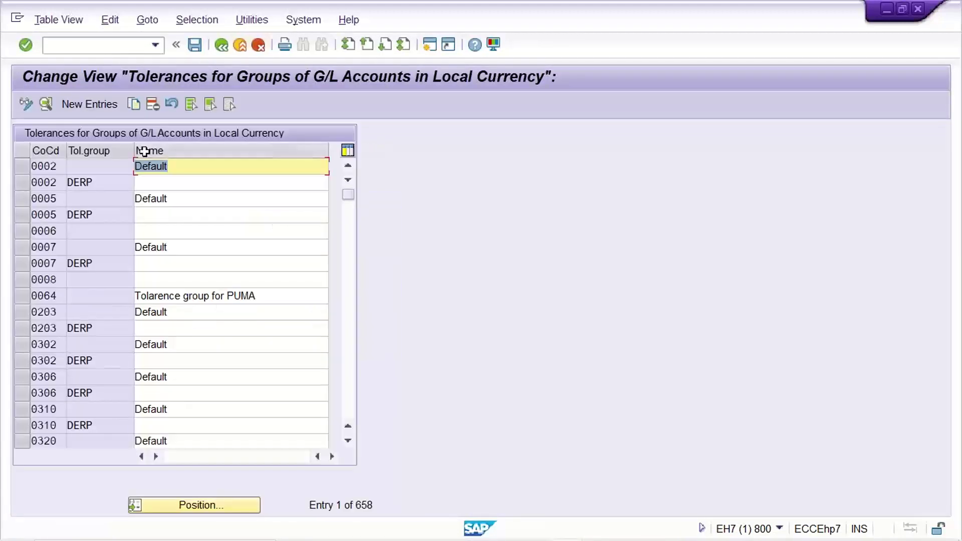
{"action": "left_click", "coordinate": [80, 104]}
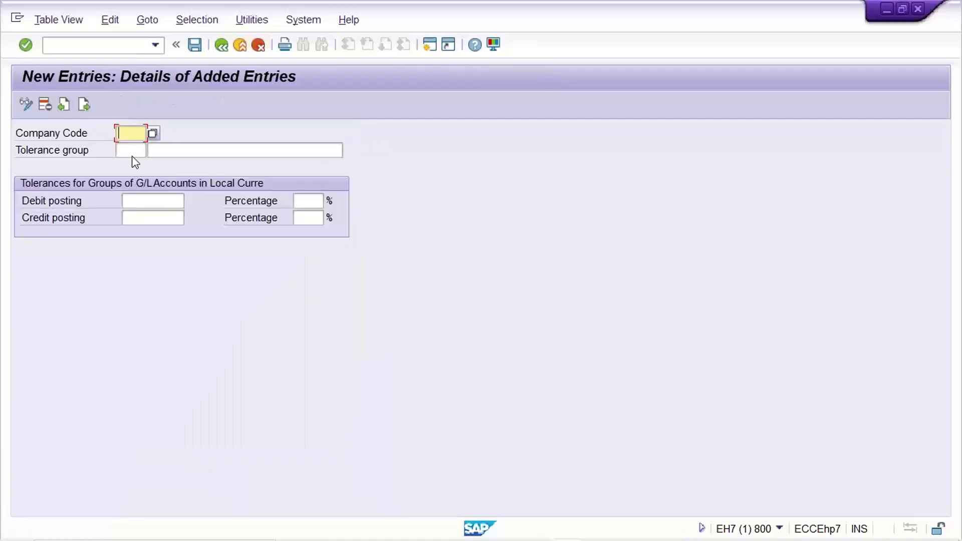
Create the G/L tolerance group TATA MOTOR for company code TM42 with debit and credit posting tolerances of 10, and save it
{"action": "type", "text": "TM42"}
{"action": "key", "text": "Tab"}
{"action": "key", "text": "Tab"}
{"action": "type", "text": "TATA MOTOR"}
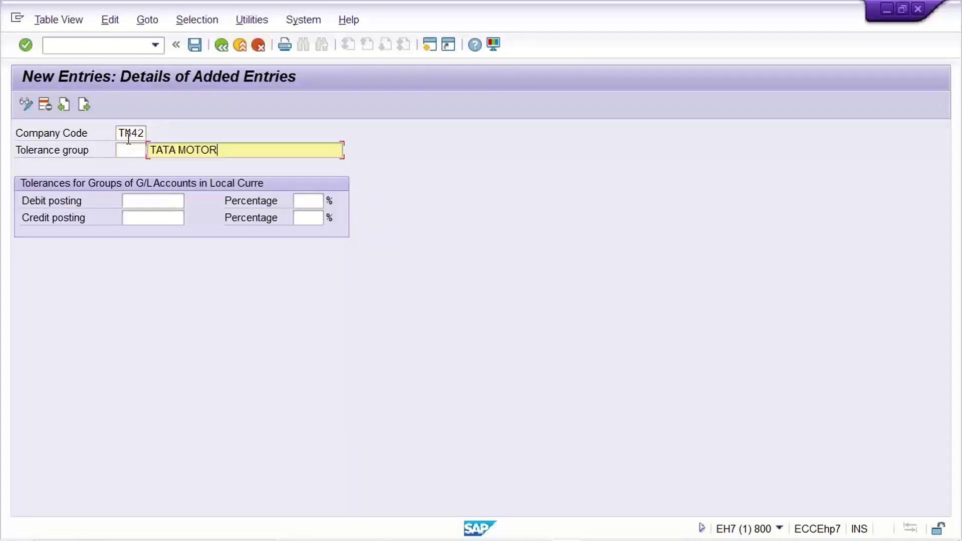
{"action": "key", "text": "Tab"}
{"action": "key", "text": "Tab"}
{"action": "key", "text": "shift+Tab"}
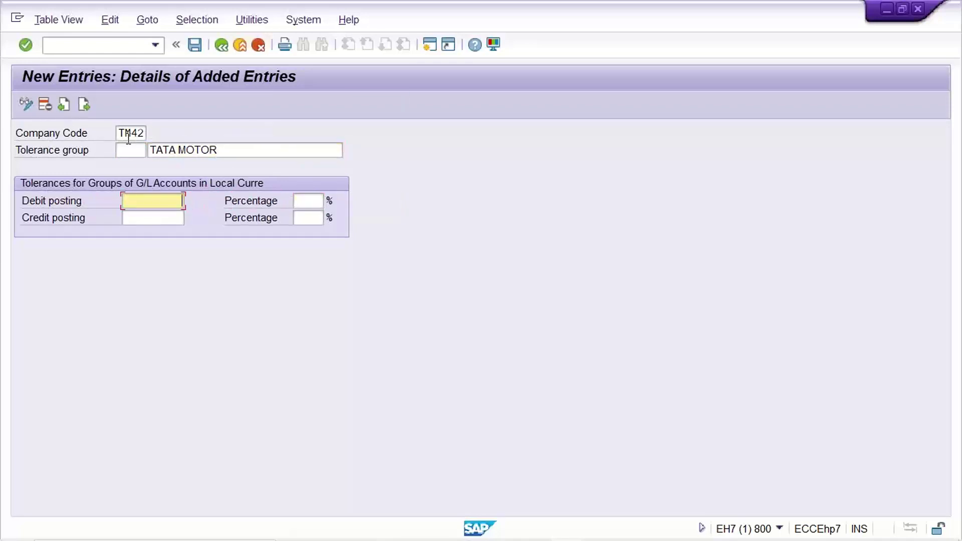
{"action": "key", "text": "Down"}
{"action": "key", "text": "ctrl+s"}
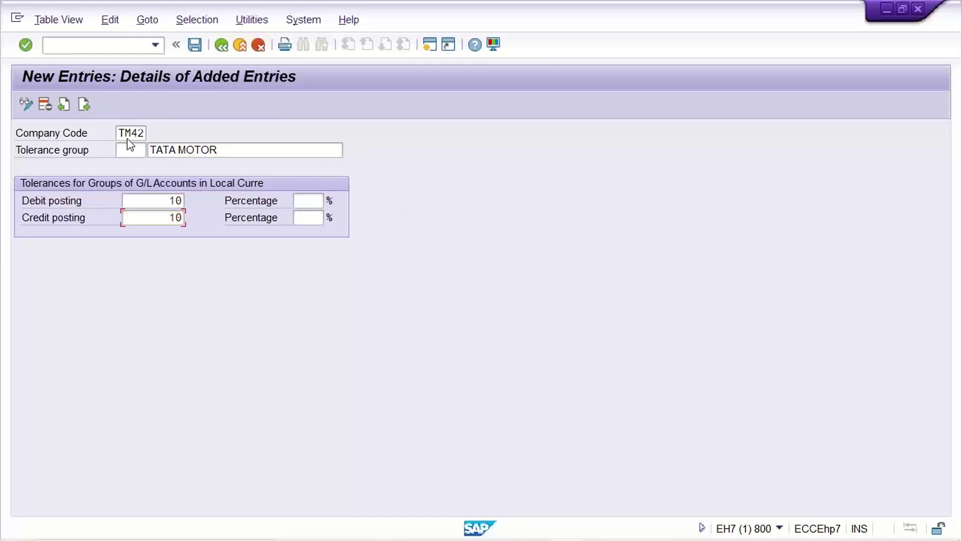
{"action": "key", "text": "Return"}
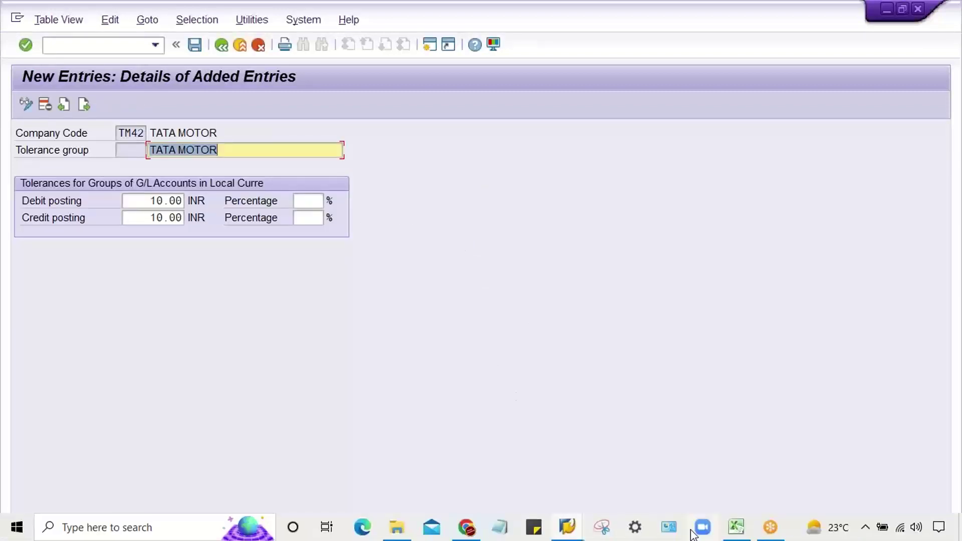
Switch to the Excel task list and look up the entries for creating the chart of accounts and assigning it to the company code
{"action": "left_click", "coordinate": [736, 529]}
{"action": "left_click", "coordinate": [170, 358]}
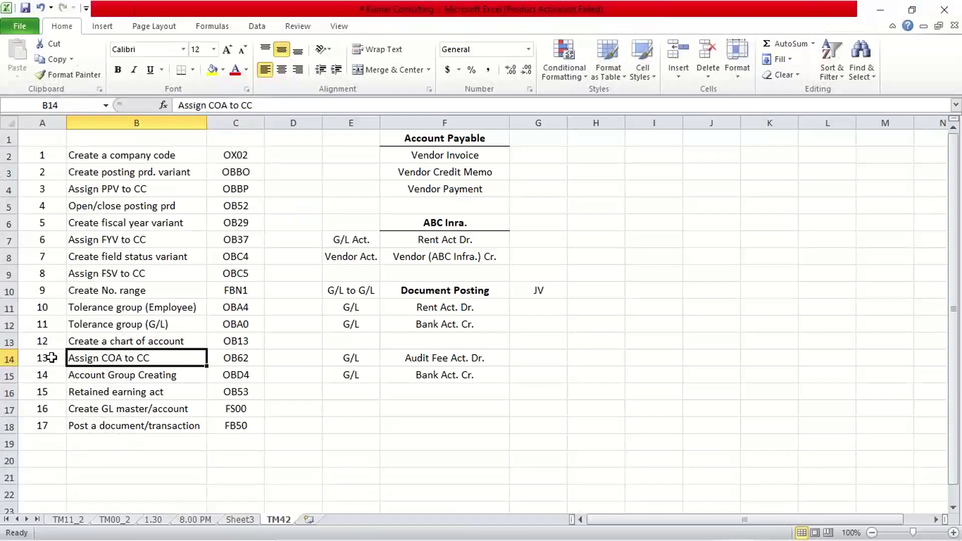
{"action": "left_click", "coordinate": [107, 341]}
{"action": "left_click", "coordinate": [102, 357]}
{"action": "left_click", "coordinate": [362, 392]}
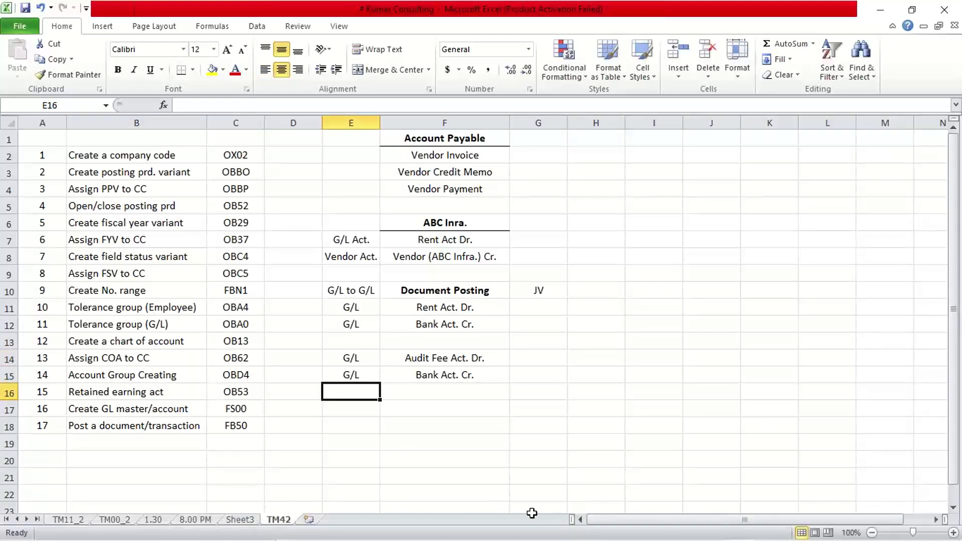
Return to SAP, open the list of all charts of accounts with OB13 and start a new entry
{"action": "left_click", "coordinate": [567, 527]}
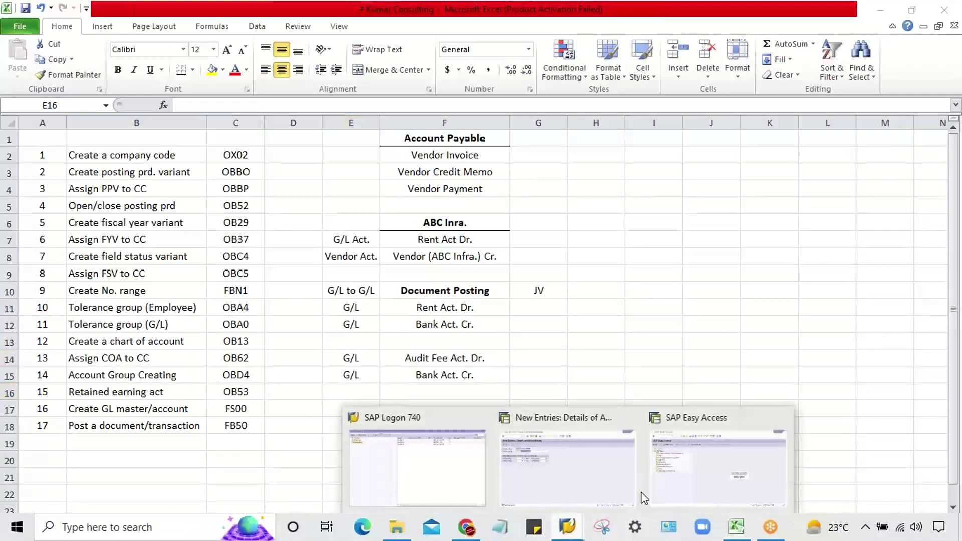
{"action": "left_click", "coordinate": [600, 474]}
{"action": "key", "text": "ctrl+s"}
{"action": "left_click", "coordinate": [114, 46]}
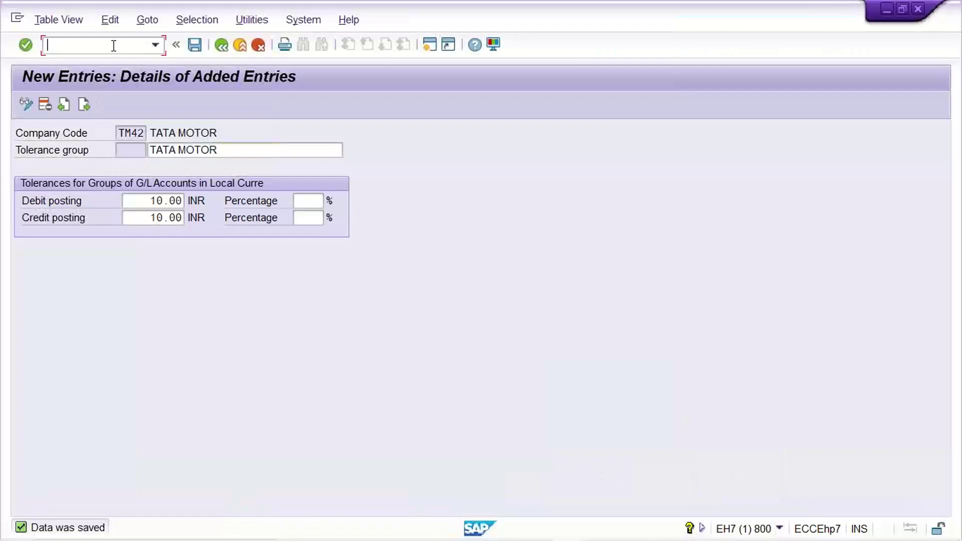
{"action": "type", "text": "/NOB13"}
{"action": "key", "text": "Return"}
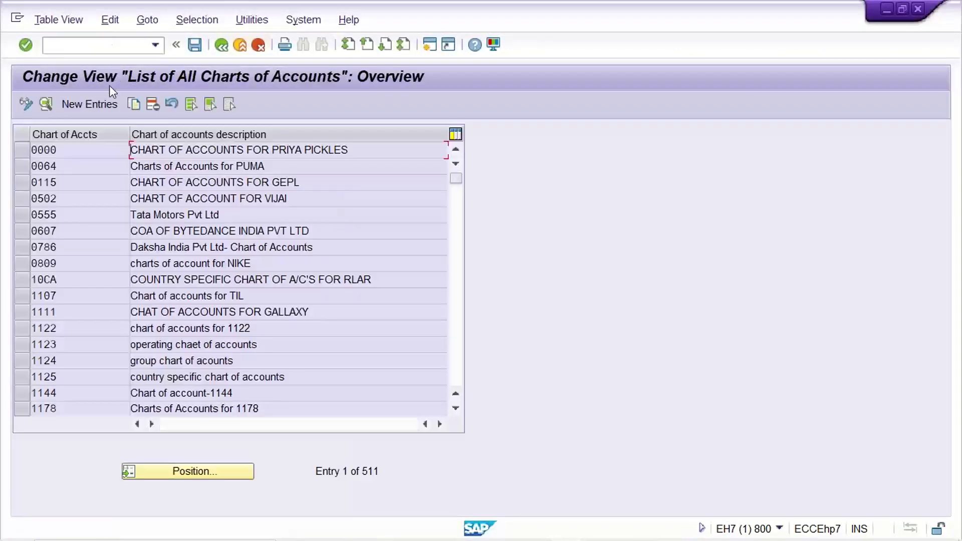
{"action": "left_click", "coordinate": [96, 103]}
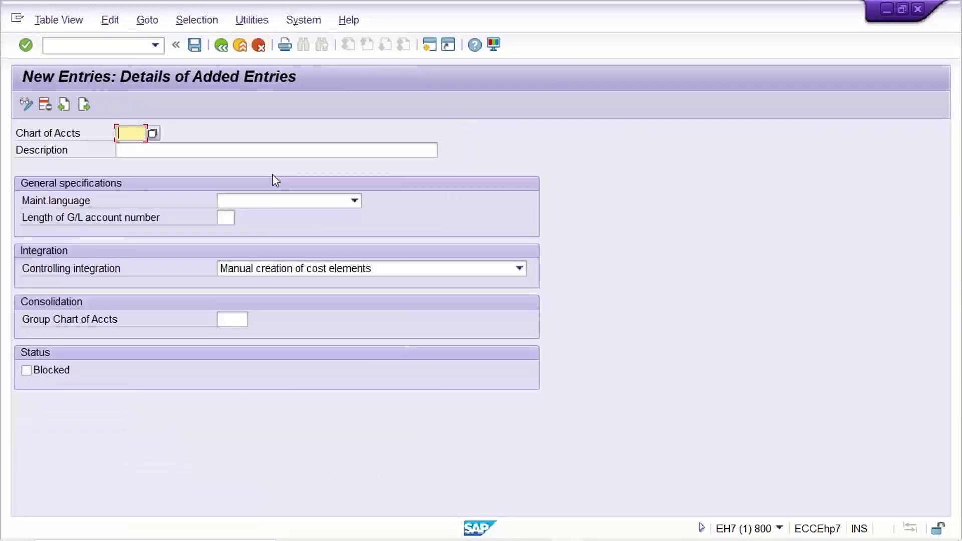
Create chart of accounts TM42, TATA MOTOR COA, in English with G/L account number length 4, and save it under the TATA MOTOR request
{"action": "type", "text": "TM42"}
{"action": "key", "text": "Tab"}
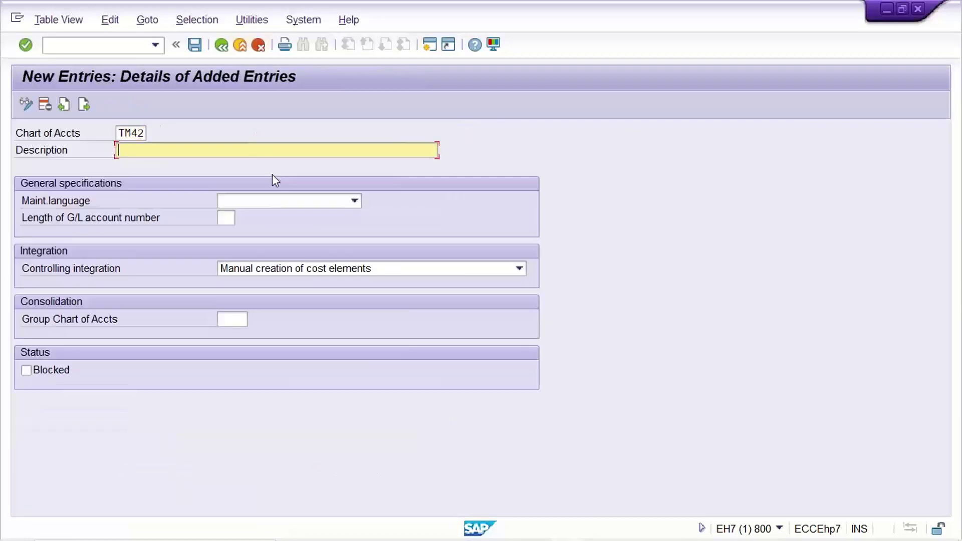
{"action": "type", "text": "T"}
{"action": "key", "text": "Down"}
{"action": "key", "text": "Return"}
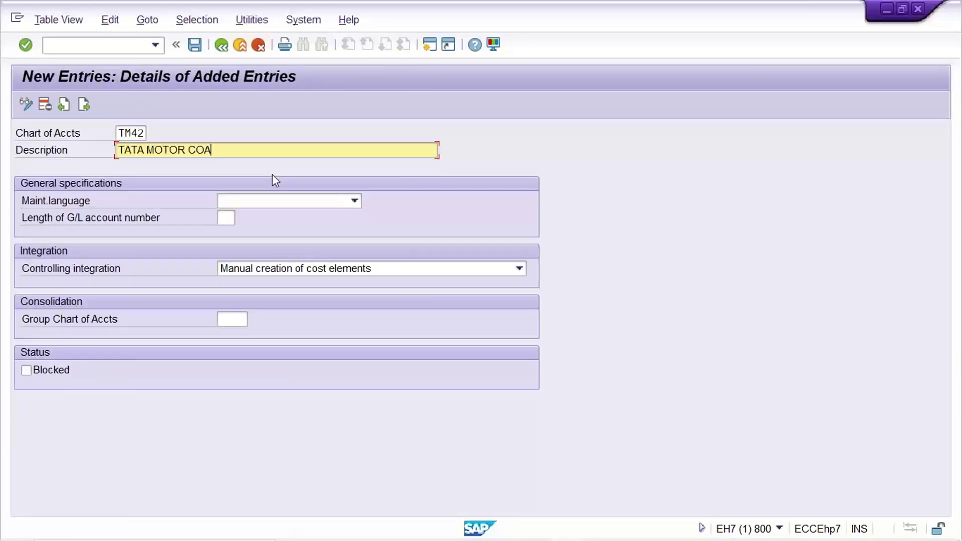
{"action": "key", "text": "Tab"}
{"action": "type", "text": "E"}
{"action": "key", "text": "Tab"}
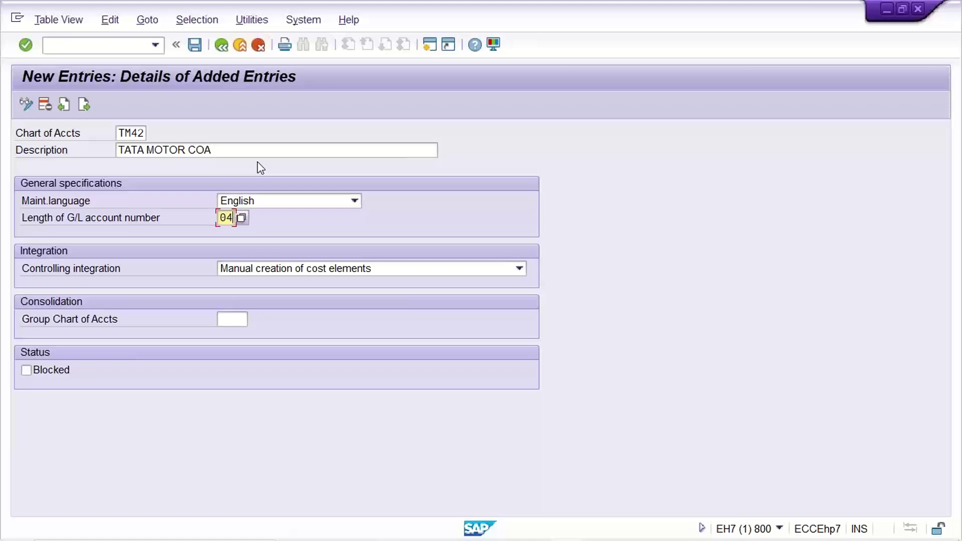
{"action": "key", "text": "ctrl+s"}
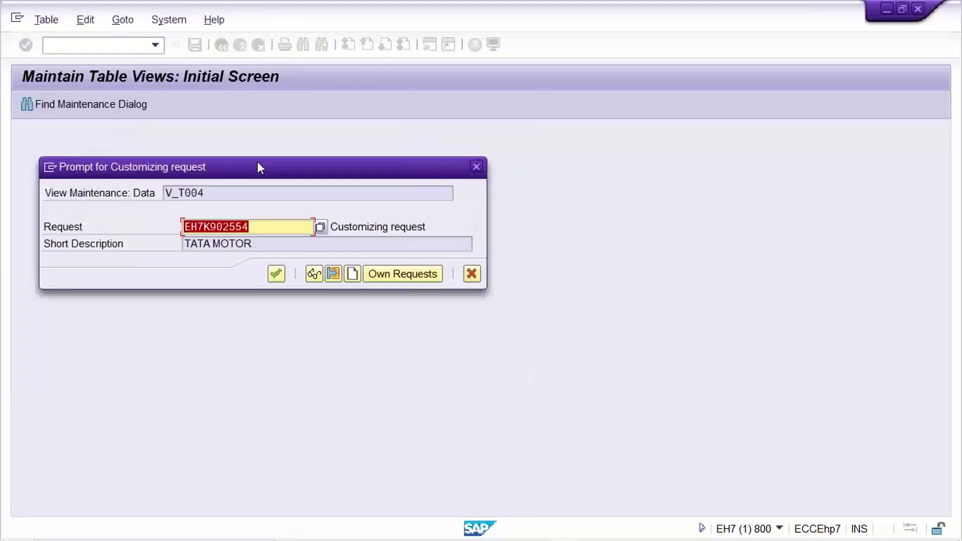
{"action": "key", "text": "Return"}
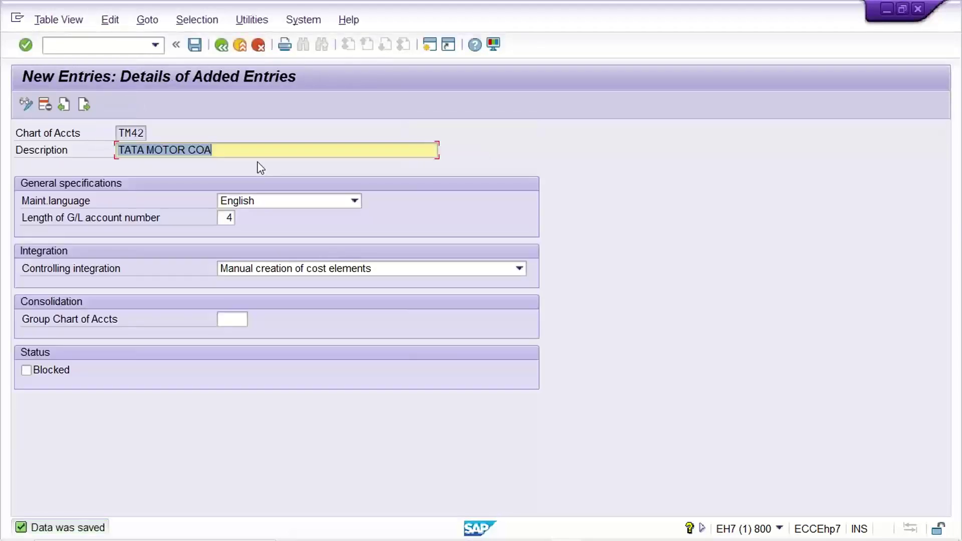
Try to open the chart of accounts assignment for company codes with OB62, declining to display the locked data
{"action": "left_click", "coordinate": [98, 42]}
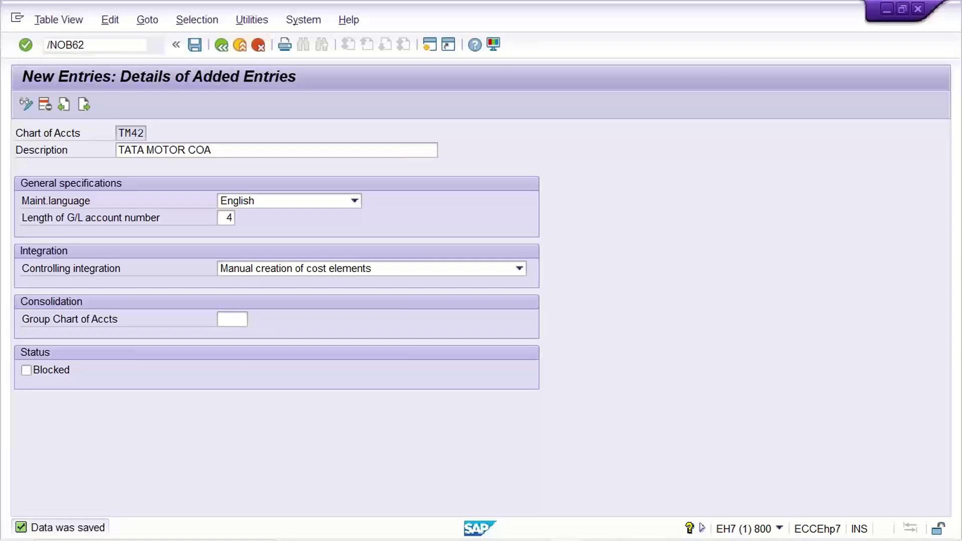
{"action": "key", "text": "Return"}
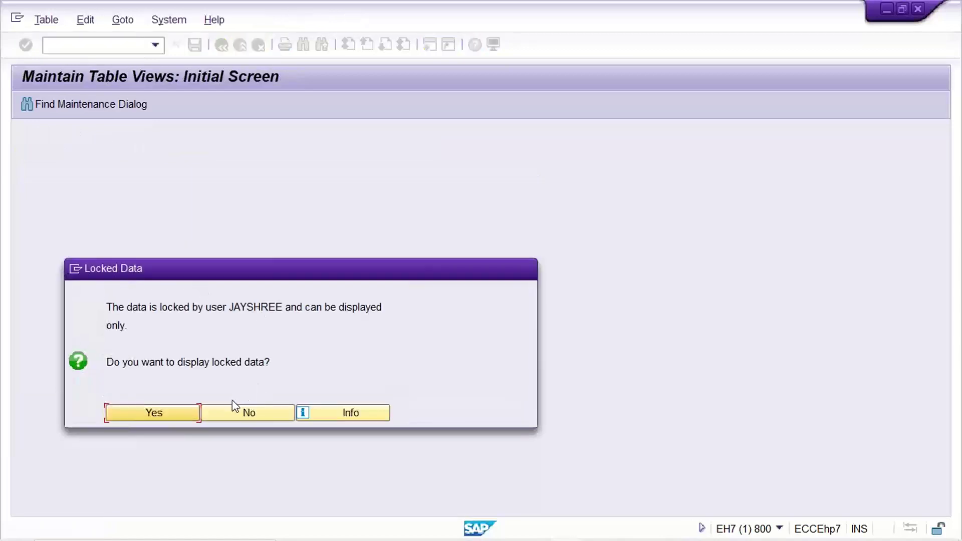
{"action": "left_click", "coordinate": [258, 415]}
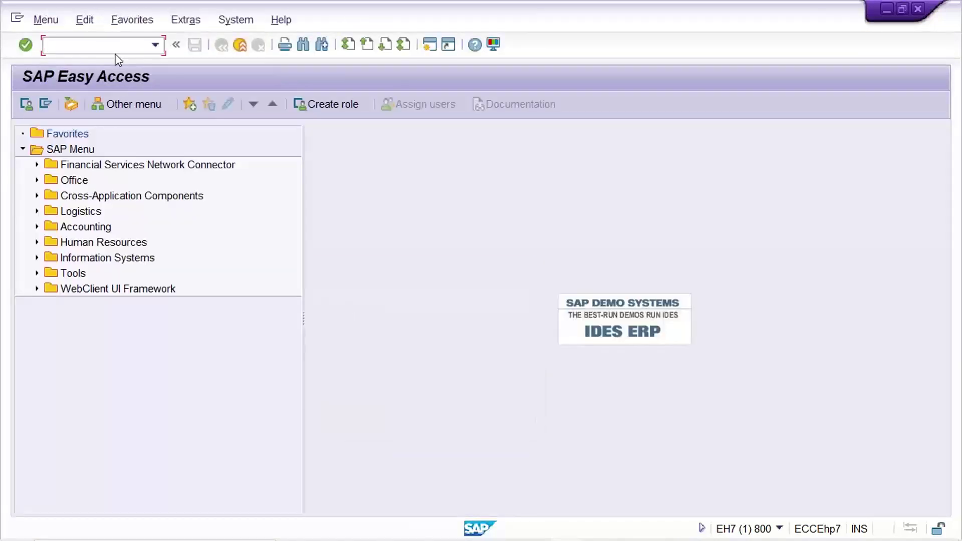
Open the lock entries with SM12 and list those of all users in client 800
{"action": "type", "text": "SM12"}
{"action": "key", "text": "Return"}
{"action": "double_click", "coordinate": [201, 222]}
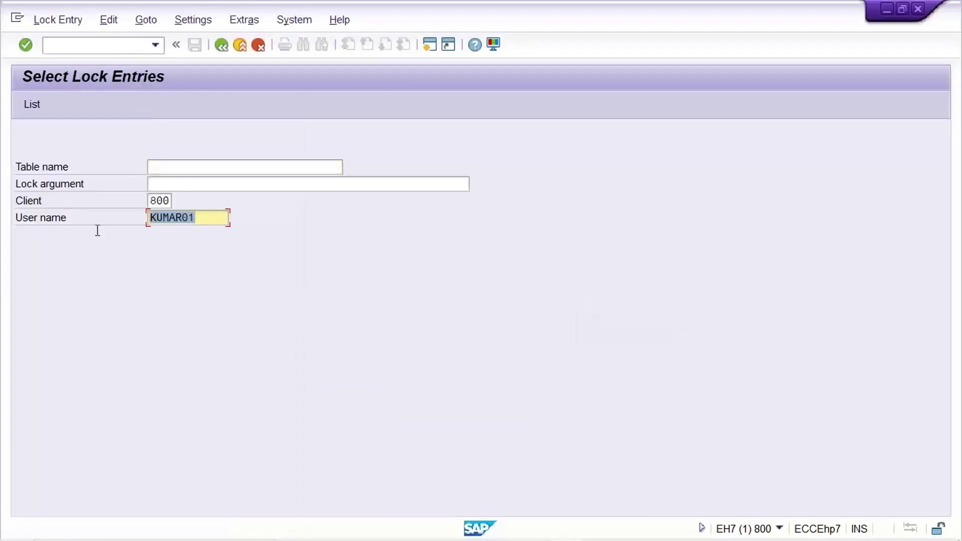
{"action": "key", "text": "Delete"}
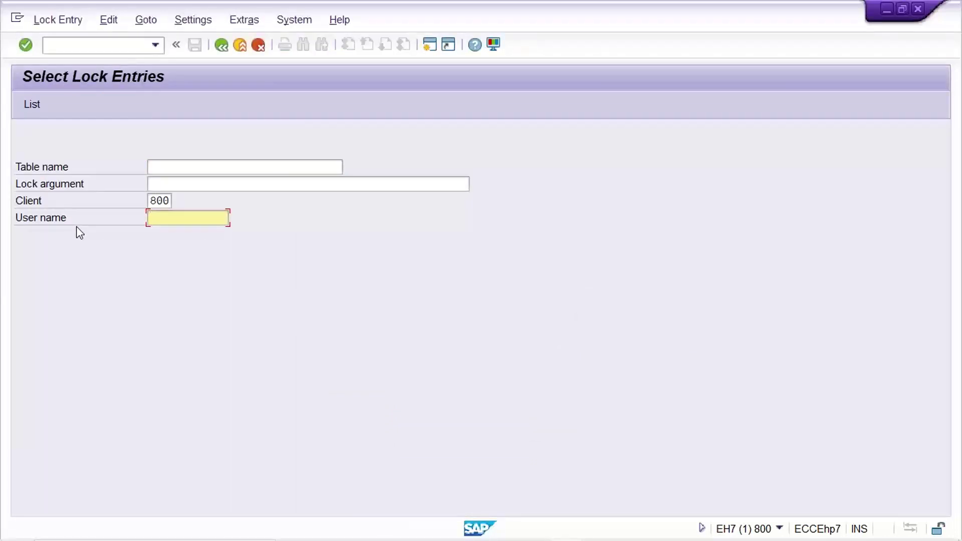
{"action": "key", "text": "Return"}
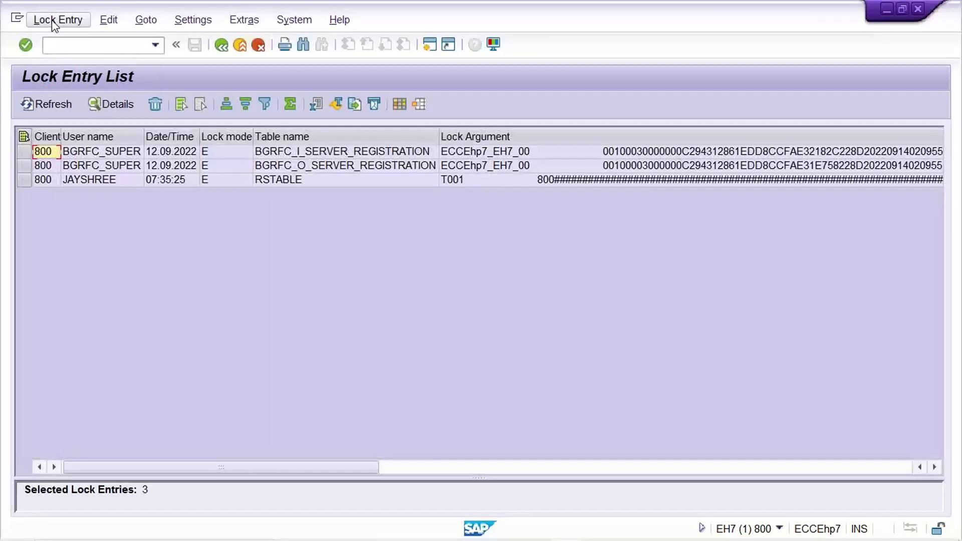
Delete all lock entries in the list, confirm the deletion and close the help text that follows
{"action": "left_click", "coordinate": [52, 19]}
{"action": "left_click", "coordinate": [65, 131]}
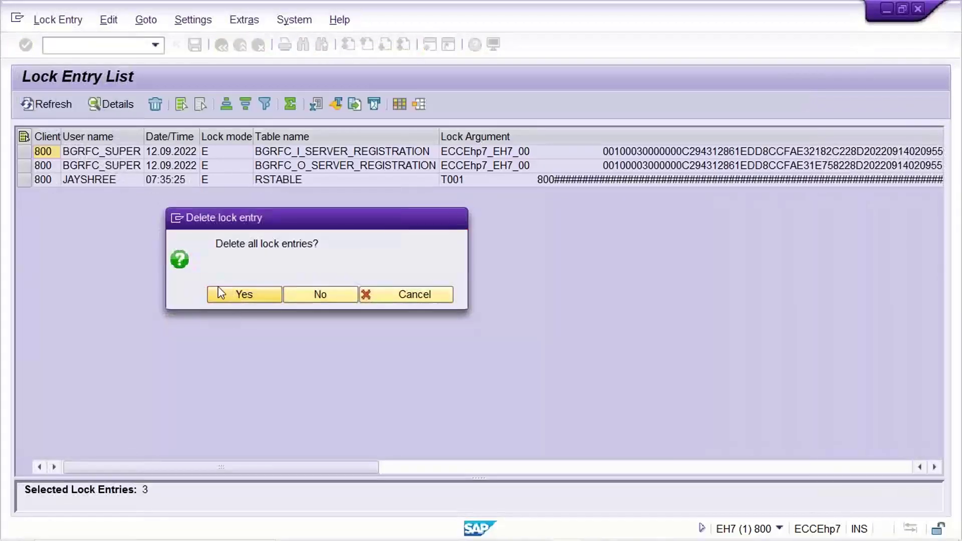
{"action": "left_click", "coordinate": [244, 294]}
{"action": "left_click", "coordinate": [270, 82]}
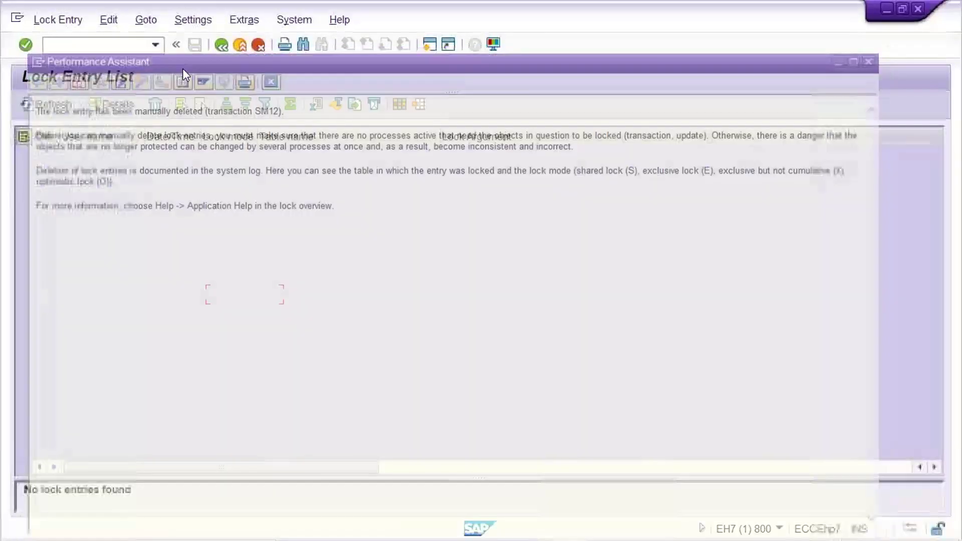
Reopen the assignment of company codes to charts of accounts with OB62 and go to company code TM42
{"action": "left_click", "coordinate": [155, 45]}
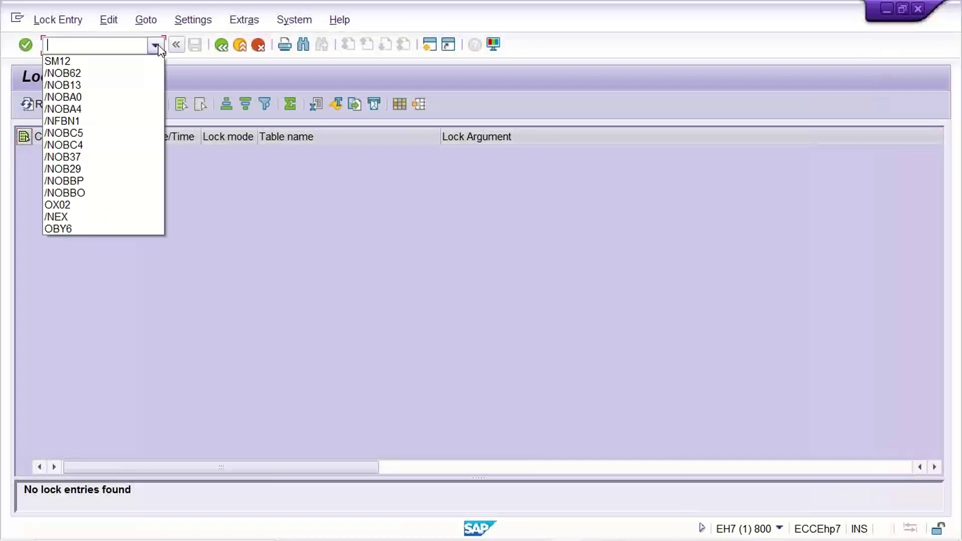
{"action": "left_click", "coordinate": [134, 73]}
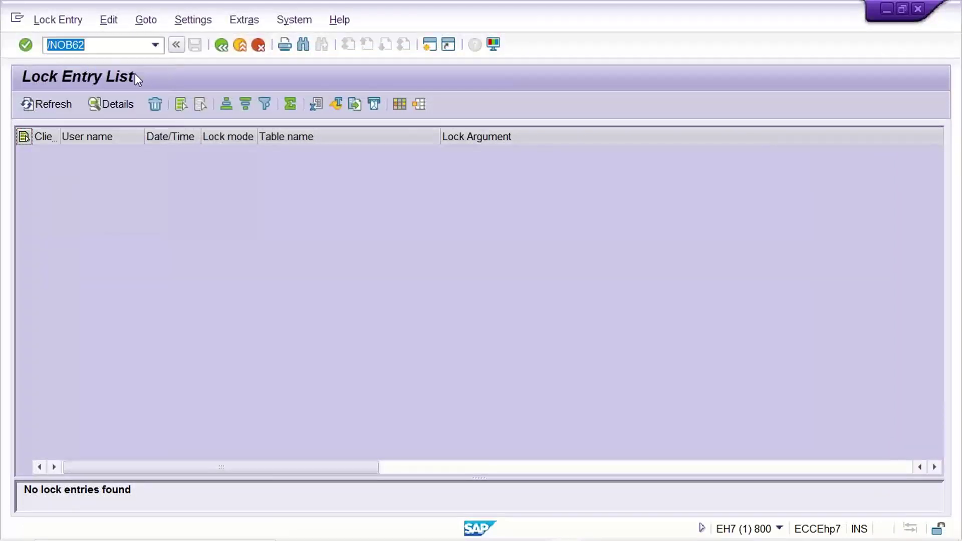
{"action": "key", "text": "Return"}
{"action": "left_click", "coordinate": [206, 472]}
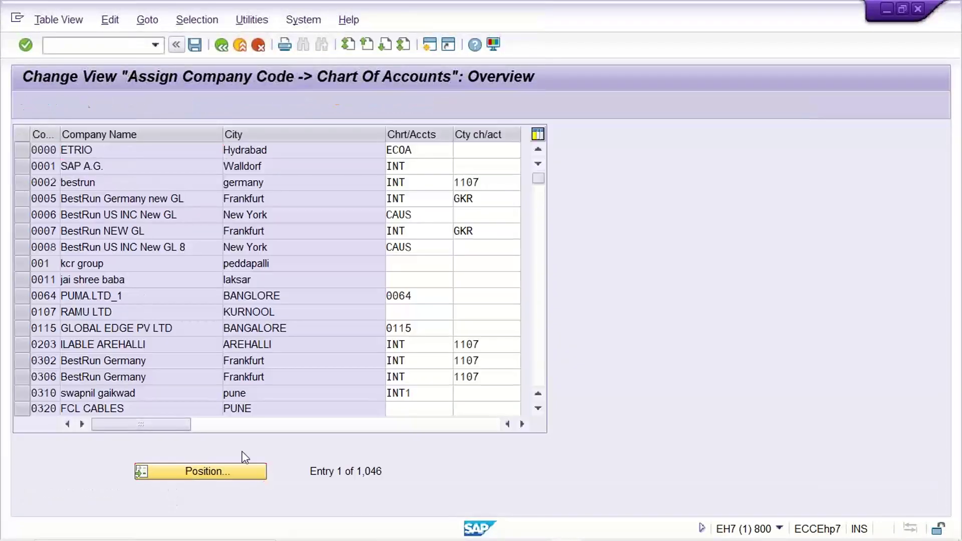
{"action": "type", "text": "TM"}
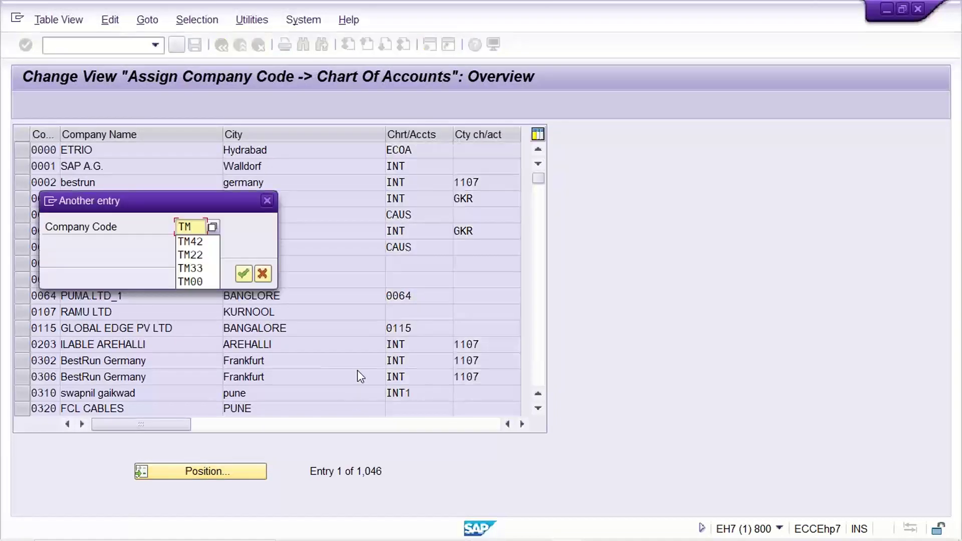
{"action": "type", "text": "42"}
{"action": "key", "text": "Return"}
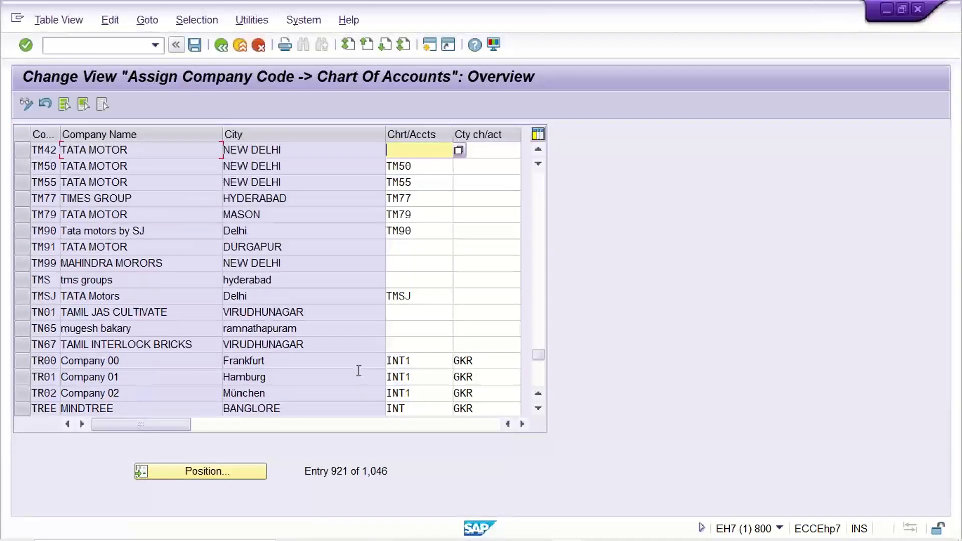
Assign chart of accounts TM42 to company code TM42 and save it under the TATA MOTOR request
{"action": "type", "text": "TM42"}
{"action": "key", "text": "ctrl+s"}
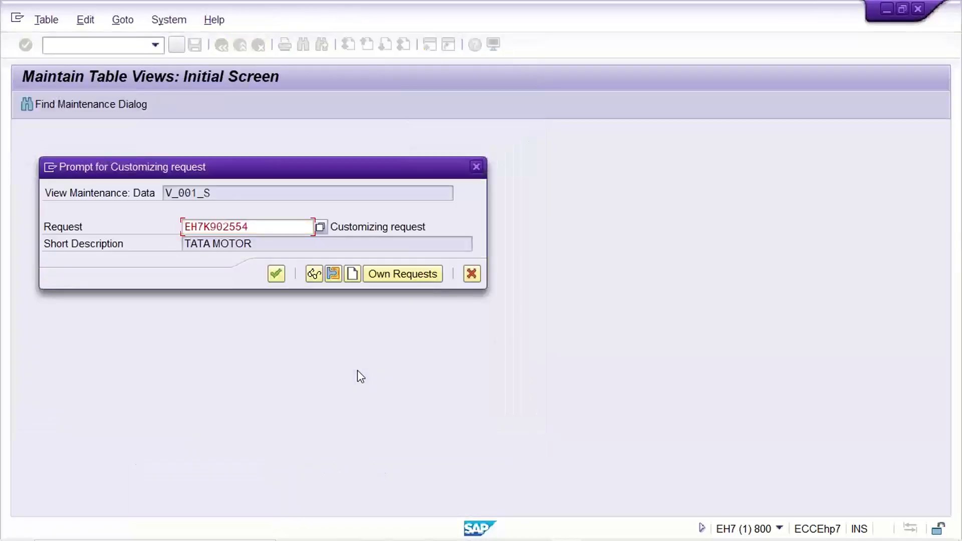
{"action": "key", "text": "Return"}
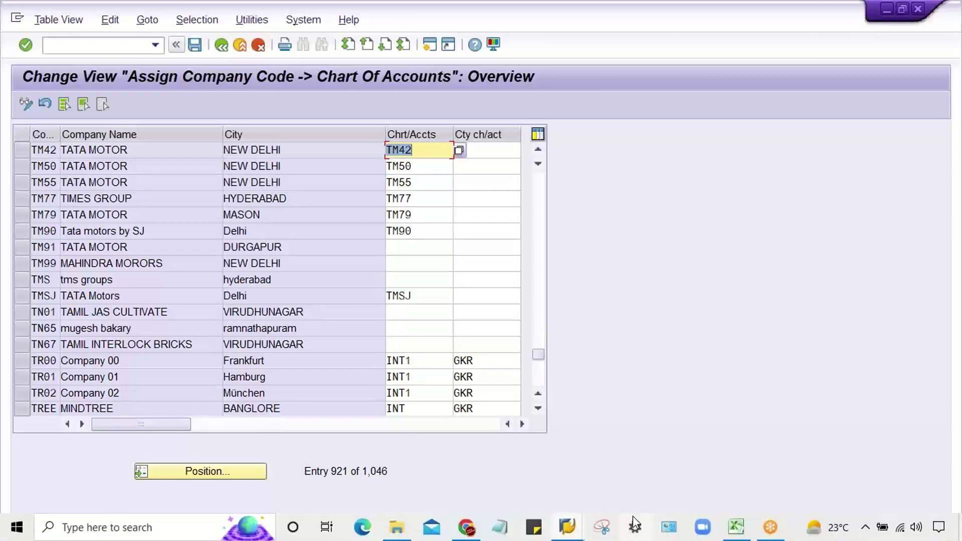
Switch to the Excel checklist and look up the transaction code for creating account groups
{"action": "mouse_move", "coordinate": [740, 530]}
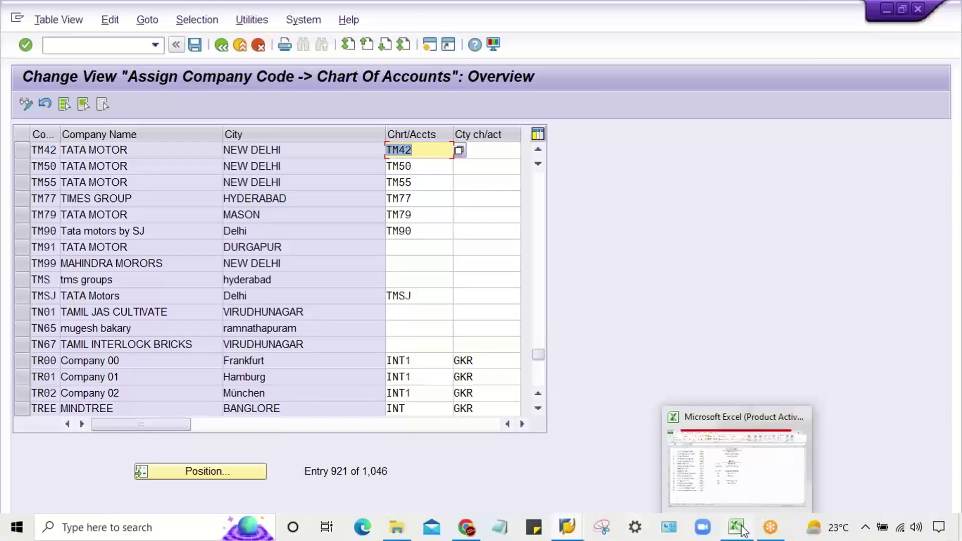
{"action": "left_click", "coordinate": [720, 497]}
{"action": "left_click", "coordinate": [94, 393]}
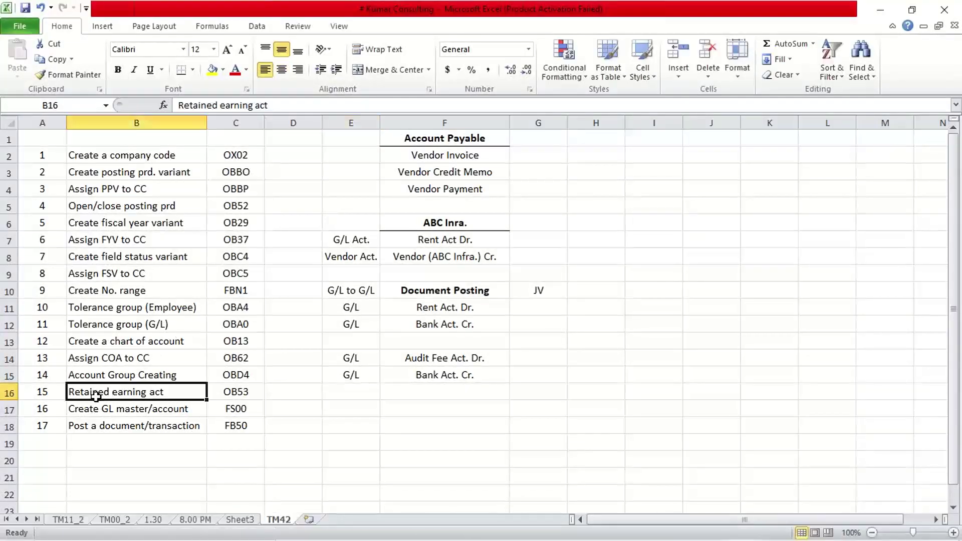
{"action": "left_click", "coordinate": [77, 376]}
{"action": "left_click_drag", "start_coordinate": [77, 376], "coordinate": [239, 375]}
Return to the SAP chart of accounts assignment session and open the G/L account groups with OBD4
{"action": "left_click", "coordinate": [566, 533]}
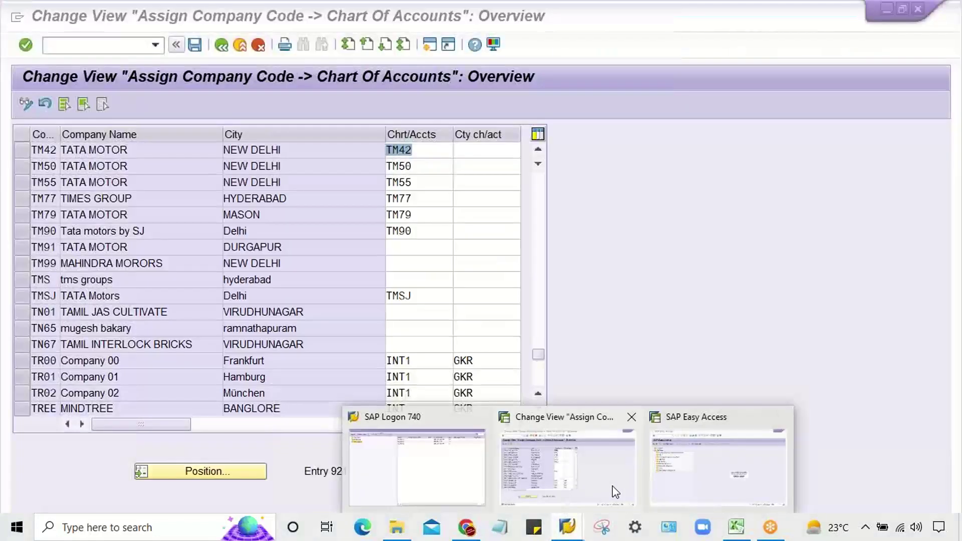
{"action": "left_click", "coordinate": [623, 490]}
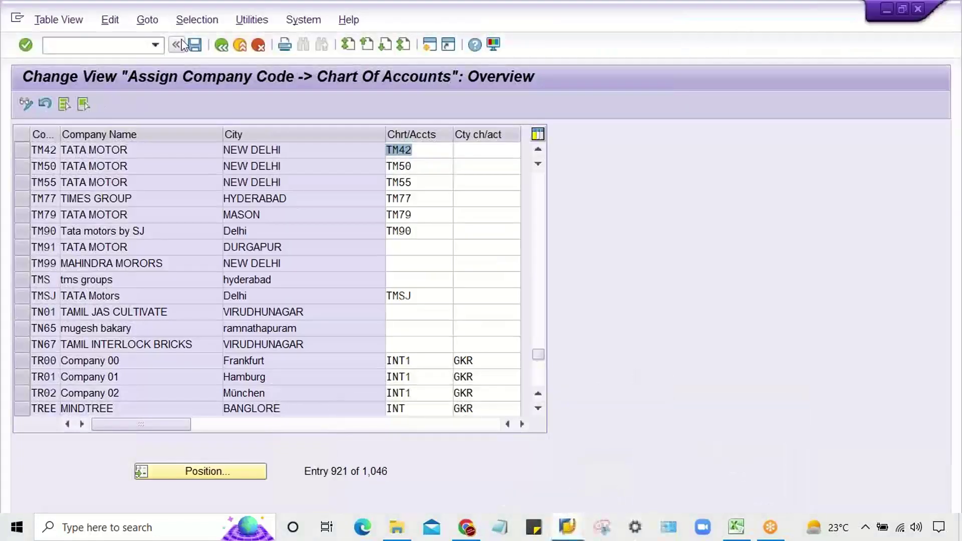
{"action": "left_click", "coordinate": [118, 39]}
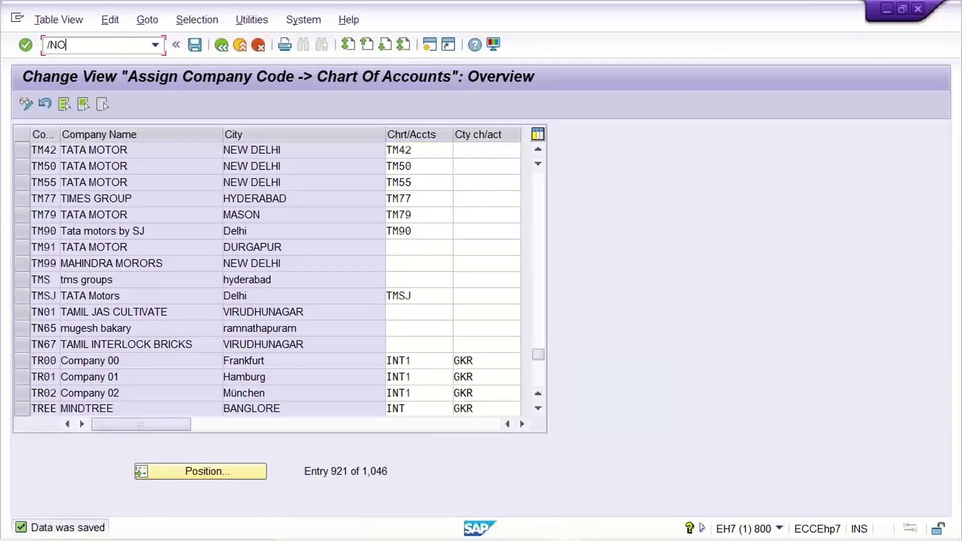
{"action": "type", "text": "/NOBD4"}
{"action": "key", "text": "Return"}
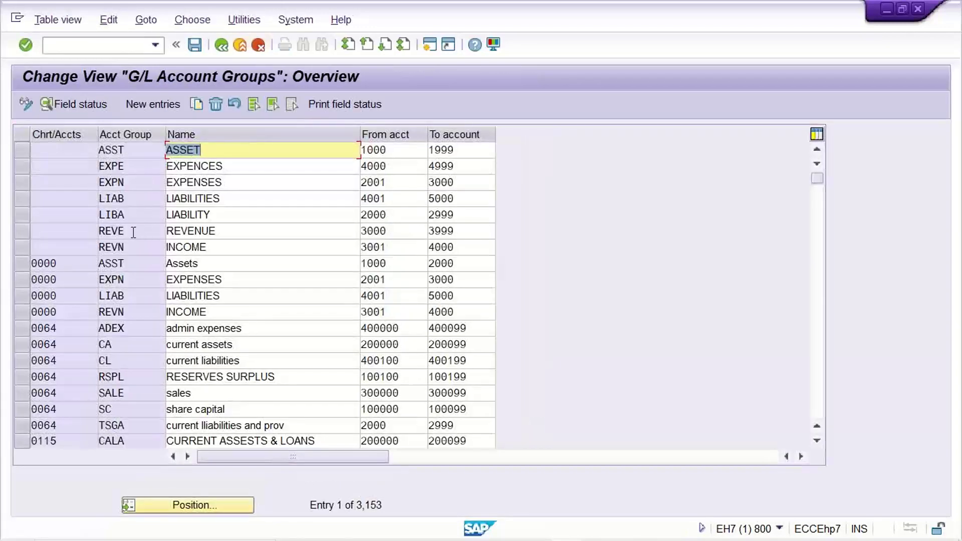
Go to the account groups of chart of accounts TM22 and start copying its ASST, EXPN, LIAB, OTHR and REVN entries
{"action": "left_click", "coordinate": [191, 506]}
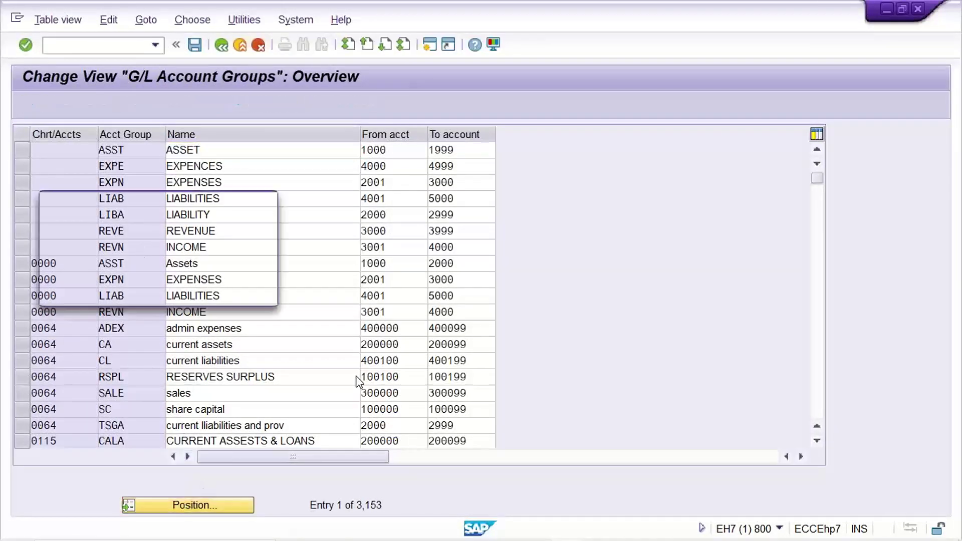
{"action": "type", "text": "TM22"}
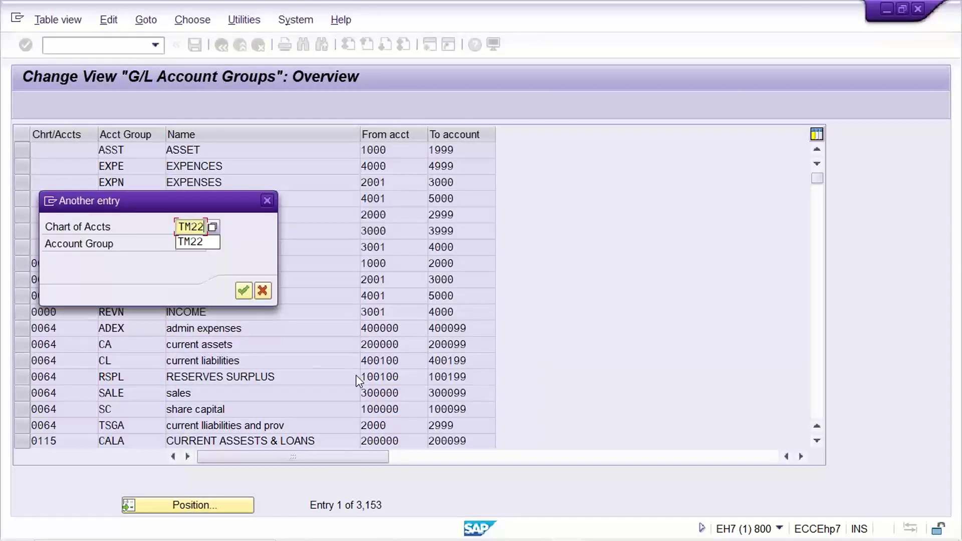
{"action": "key", "text": "Return"}
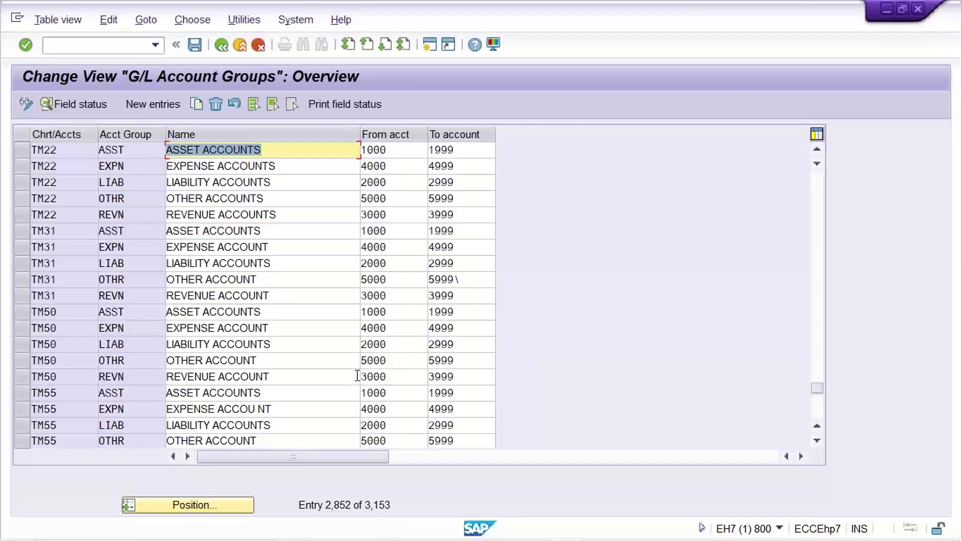
{"action": "left_click_drag", "start_coordinate": [19, 150], "coordinate": [22, 226]}
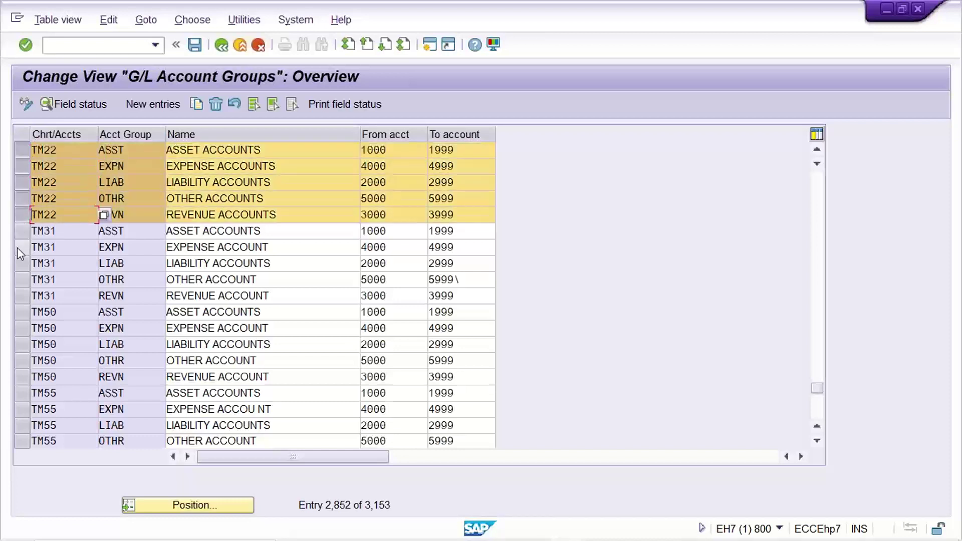
{"action": "left_click", "coordinate": [195, 110]}
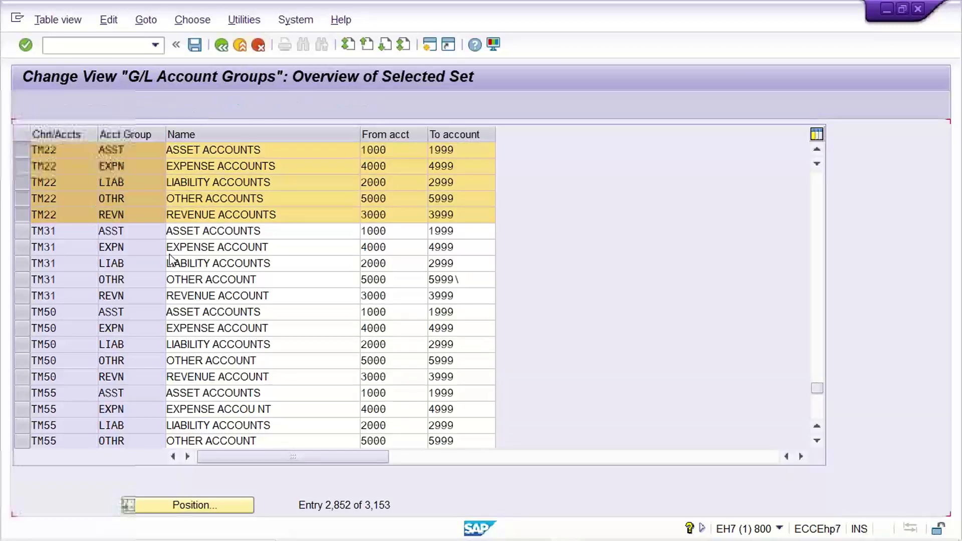
Set the chart of accounts of all five copied account groups to TM42 and confirm the copy
{"action": "type", "text": "TM42"}
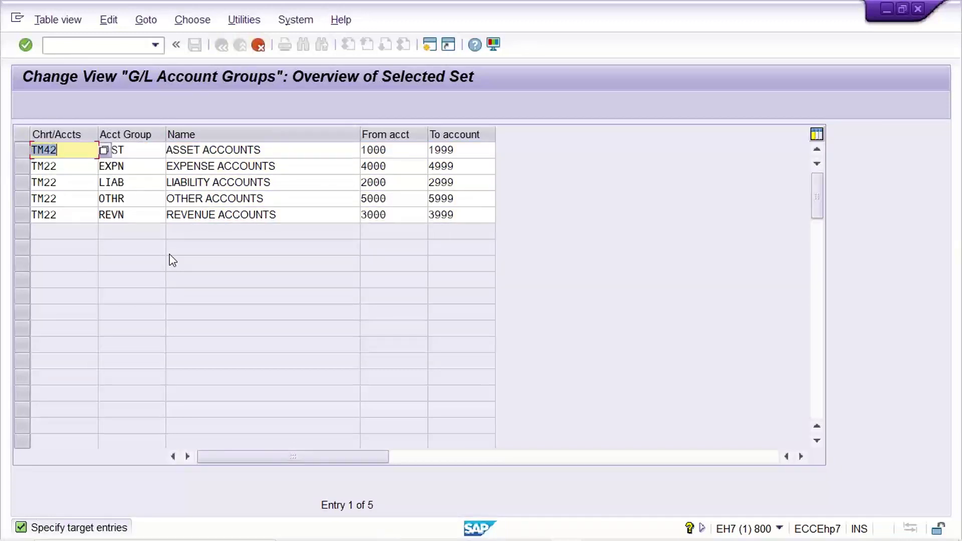
{"action": "key", "text": "Down"}
{"action": "type", "text": "TM42"}
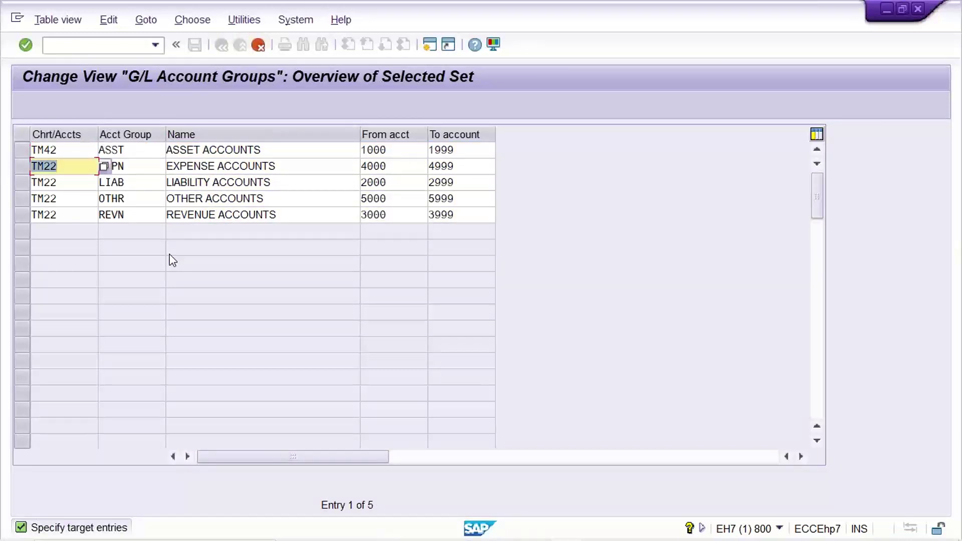
{"action": "key", "text": "Down"}
{"action": "type", "text": "TM42"}
{"action": "key", "text": "Down"}
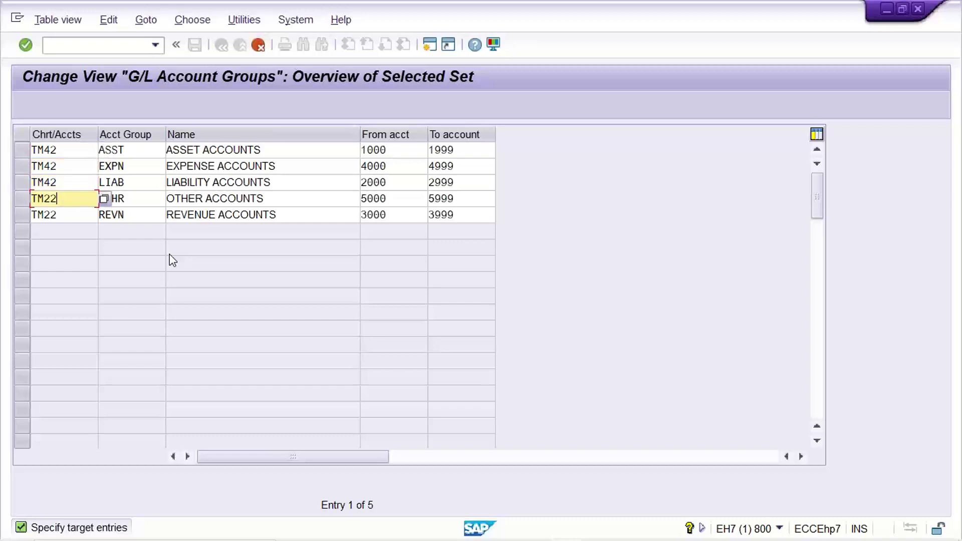
{"action": "type", "text": "TM42"}
{"action": "key", "text": "Down"}
{"action": "type", "text": "TM42"}
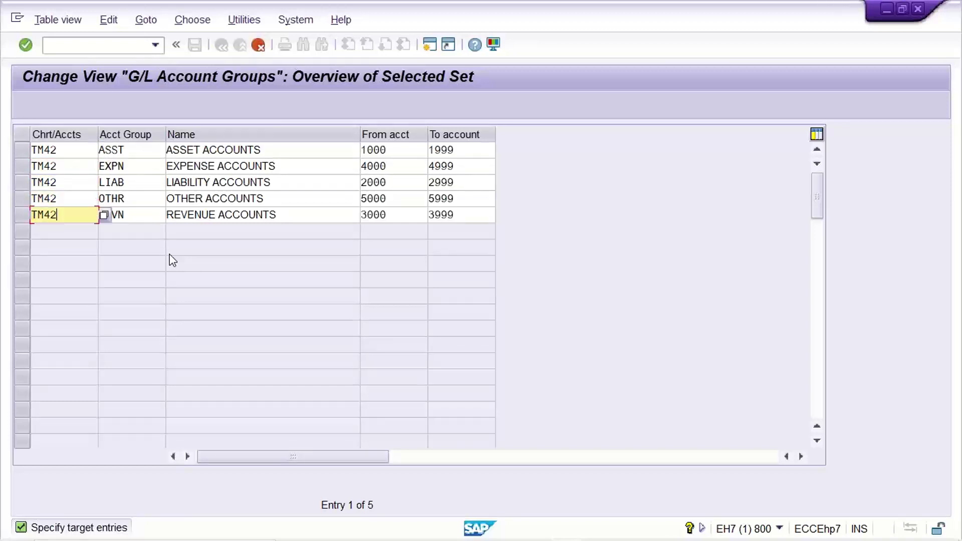
{"action": "key", "text": "Return"}
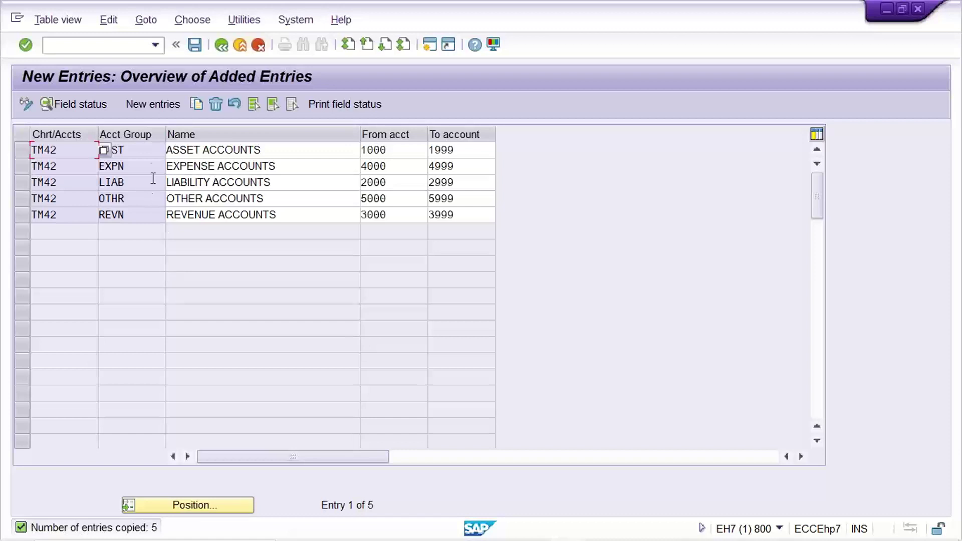
Review the ASST row's chart of accounts, group, name and account range, and save the TM42 account groups
{"action": "left_click", "coordinate": [150, 151]}
{"action": "left_click", "coordinate": [78, 157]}
{"action": "left_click", "coordinate": [140, 152]}
{"action": "left_click", "coordinate": [314, 151]}
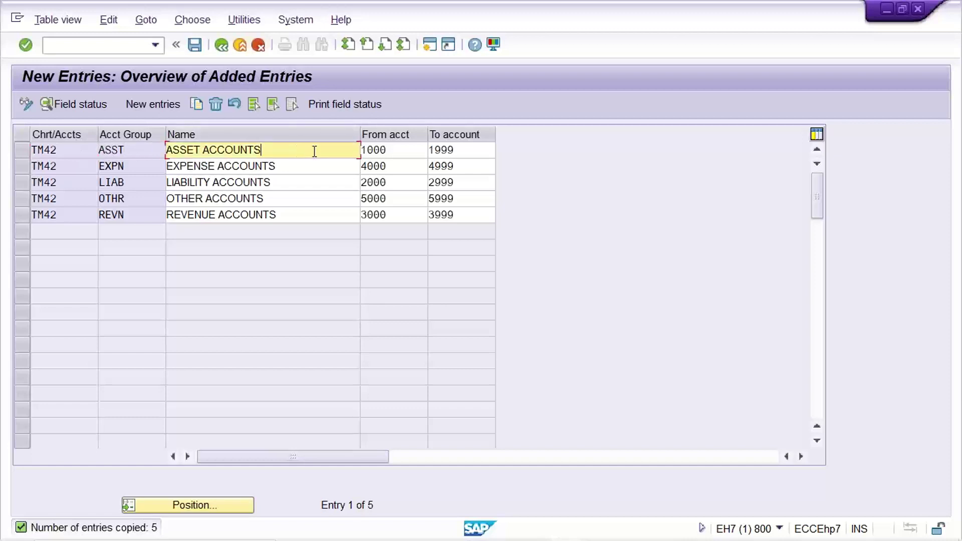
{"action": "left_click", "coordinate": [399, 149]}
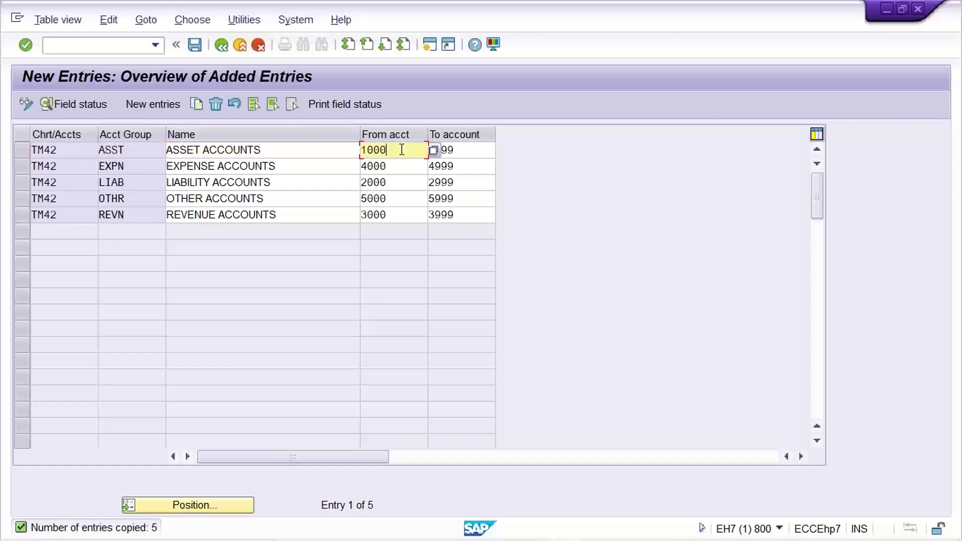
{"action": "left_click", "coordinate": [454, 149]}
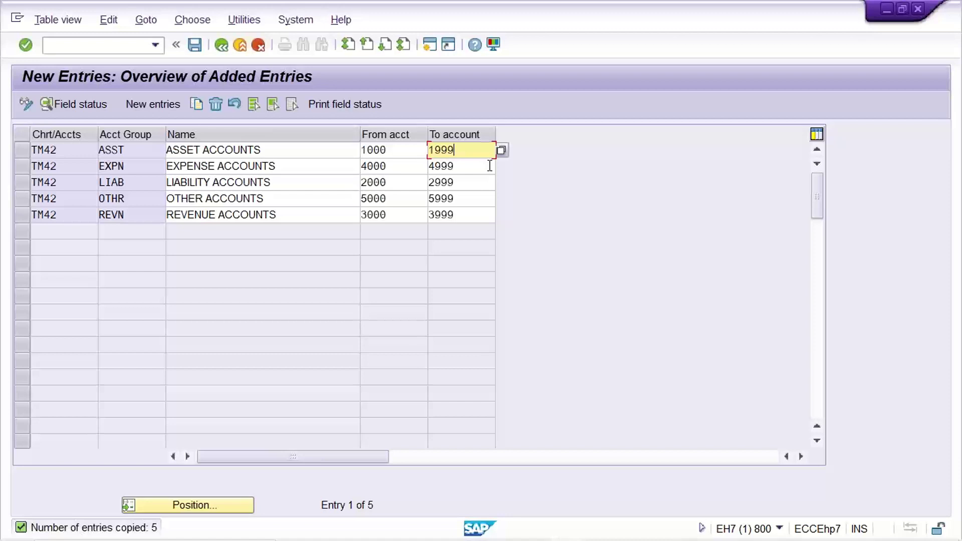
{"action": "key", "text": "ctrl+s"}
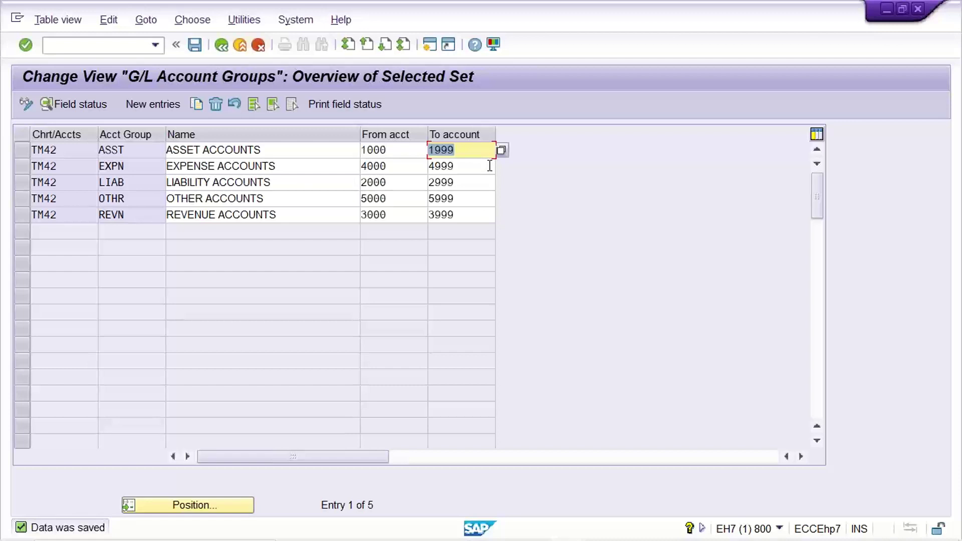
{"action": "left_click", "coordinate": [204, 214]}
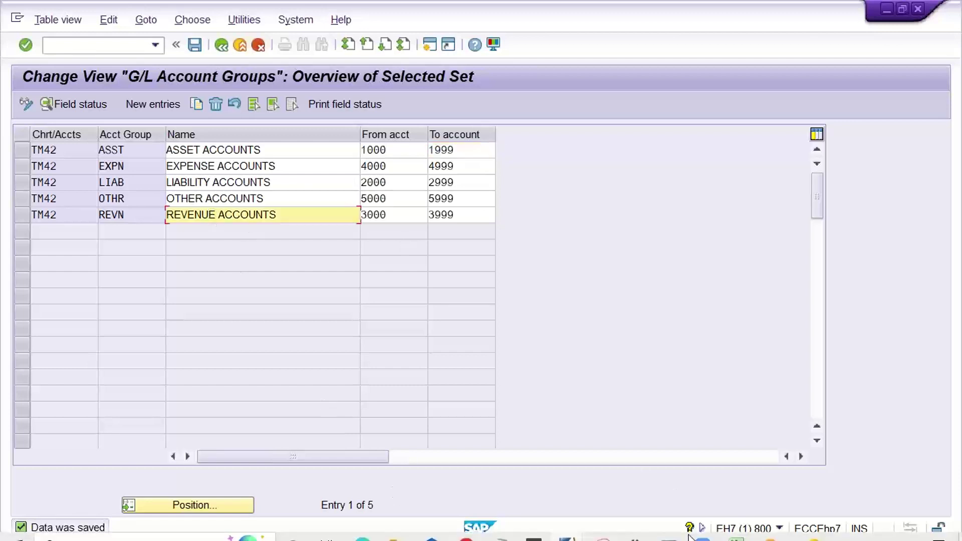
Switch to the Excel checklist and look up the transaction code for the retained earnings account
{"action": "left_click", "coordinate": [720, 533]}
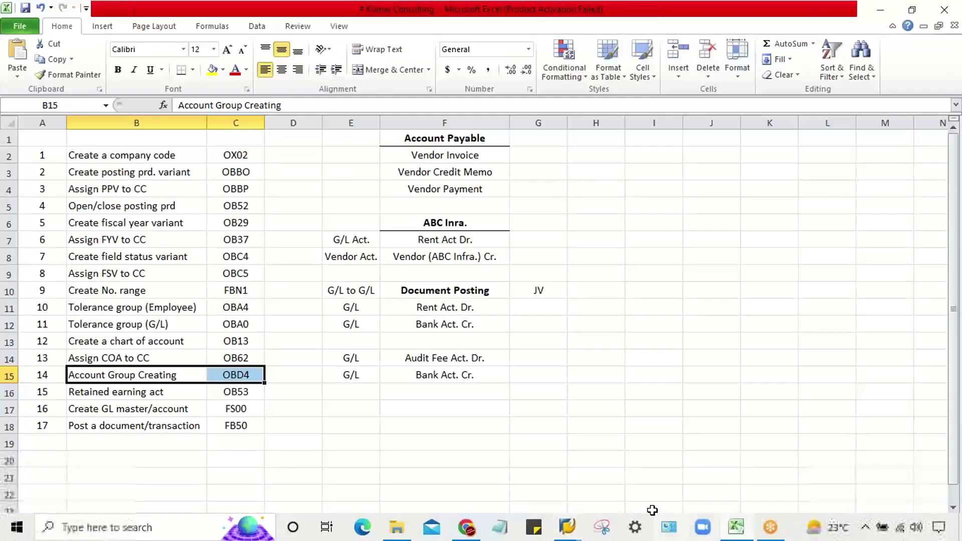
{"action": "left_click", "coordinate": [126, 396]}
{"action": "left_click", "coordinate": [252, 392]}
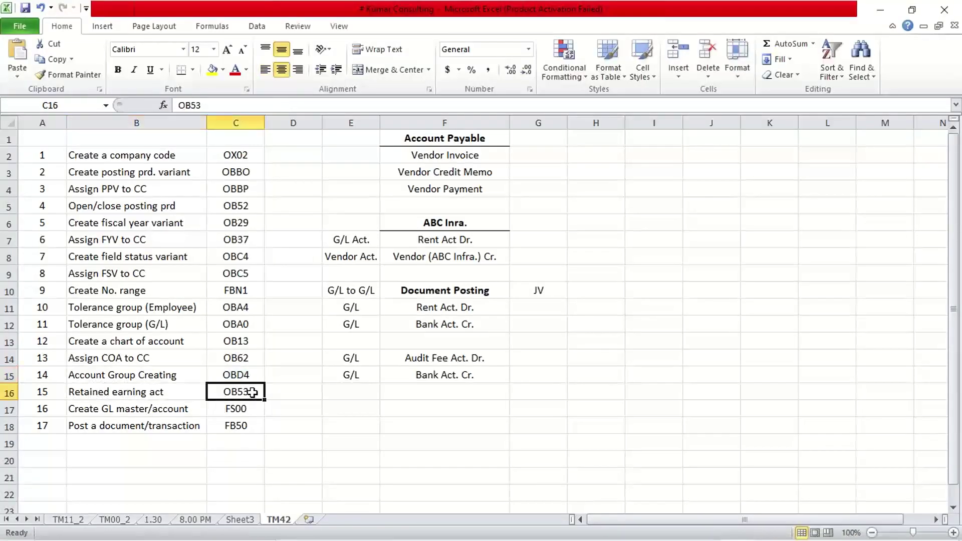
Switch to SAP and open the retained earnings account assignment (OB53) for chart of accounts TM42
{"action": "mouse_move", "coordinate": [621, 535]}
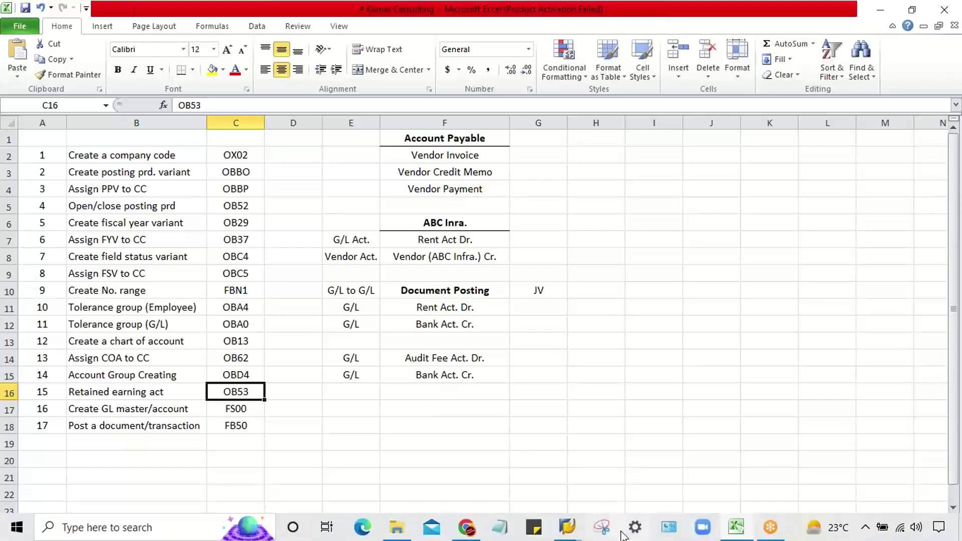
{"action": "mouse_move", "coordinate": [567, 529]}
{"action": "left_click", "coordinate": [620, 479]}
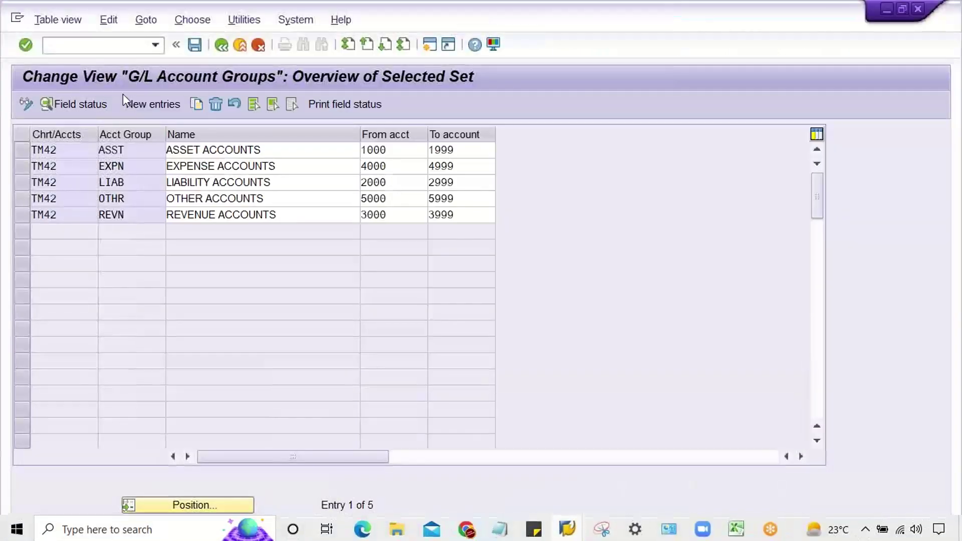
{"action": "left_click", "coordinate": [85, 44]}
{"action": "type", "text": "/NO"}
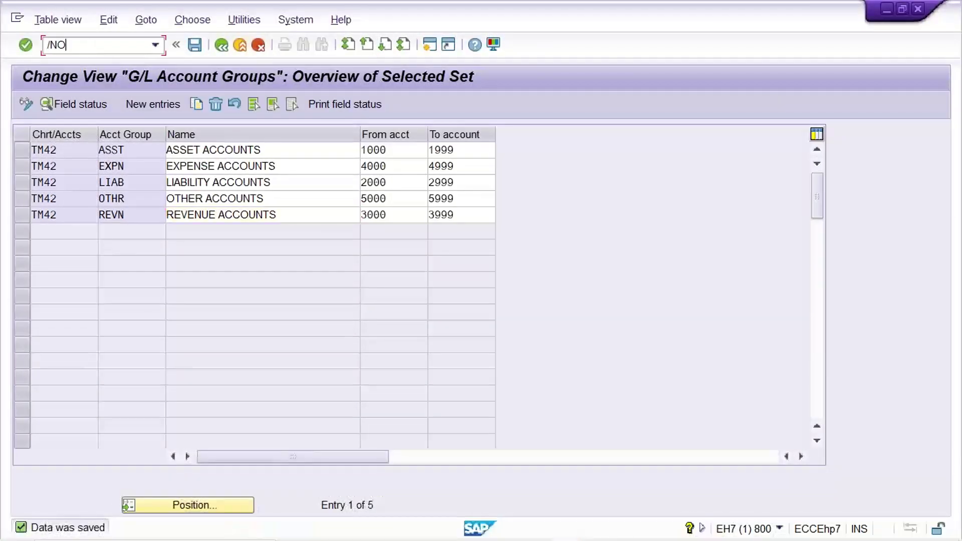
{"action": "type", "text": "B4"}
{"action": "key", "text": "BackSpace"}
{"action": "type", "text": "53"}
{"action": "key", "text": "Return"}
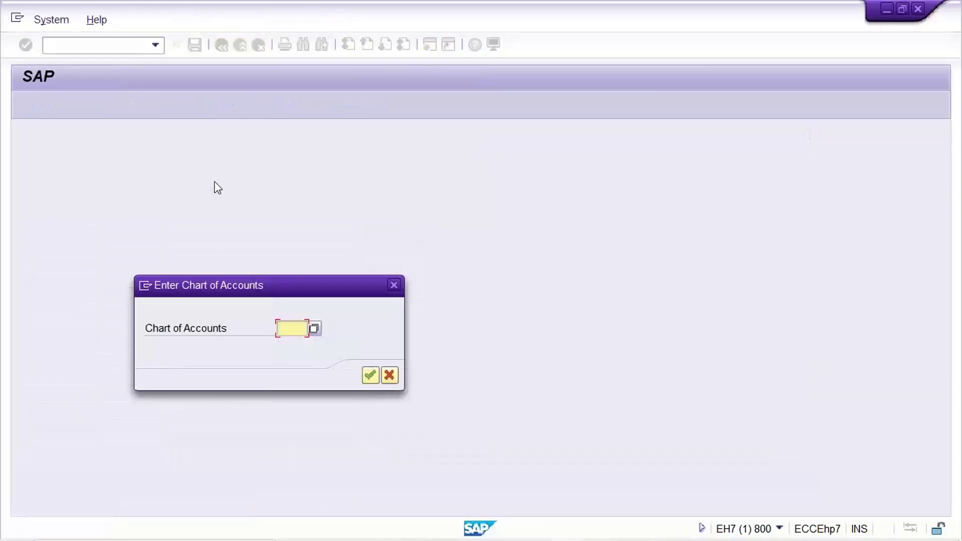
{"action": "type", "text": "TM42"}
{"action": "key", "text": "Return"}
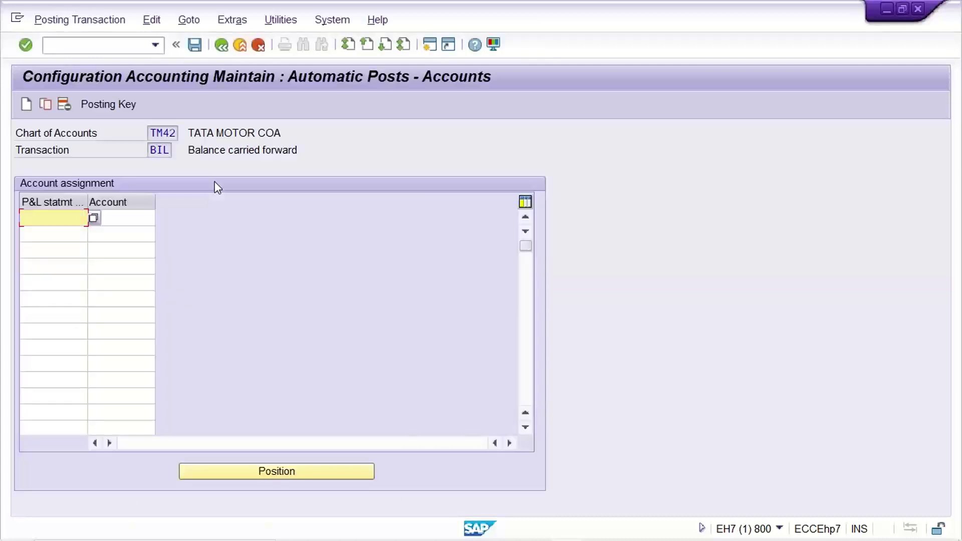
Enter X as the P&L statement account type without an account and save it under the TATA MOTOR customizing request
{"action": "type", "text": "X"}
{"action": "key", "text": "Return"}
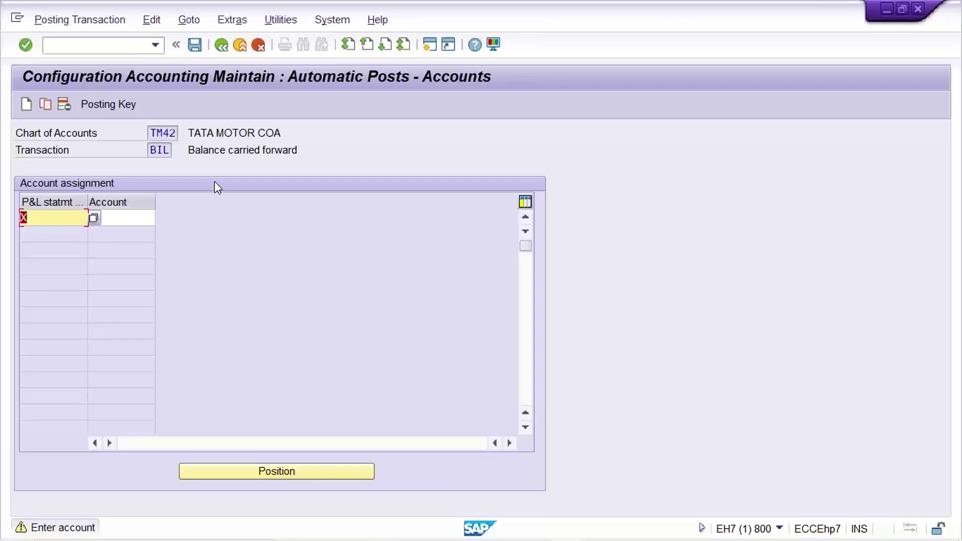
{"action": "key", "text": "ctrl+s"}
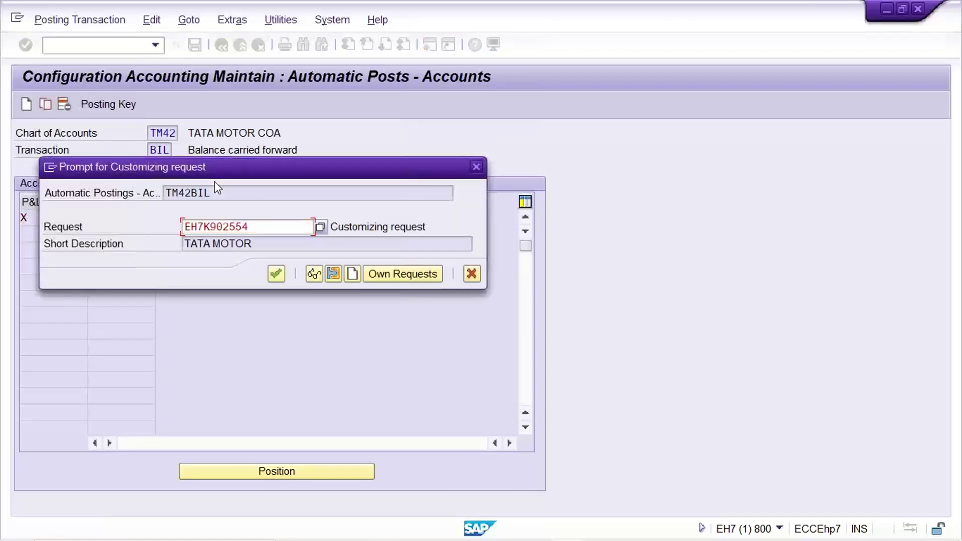
{"action": "key", "text": "Return"}
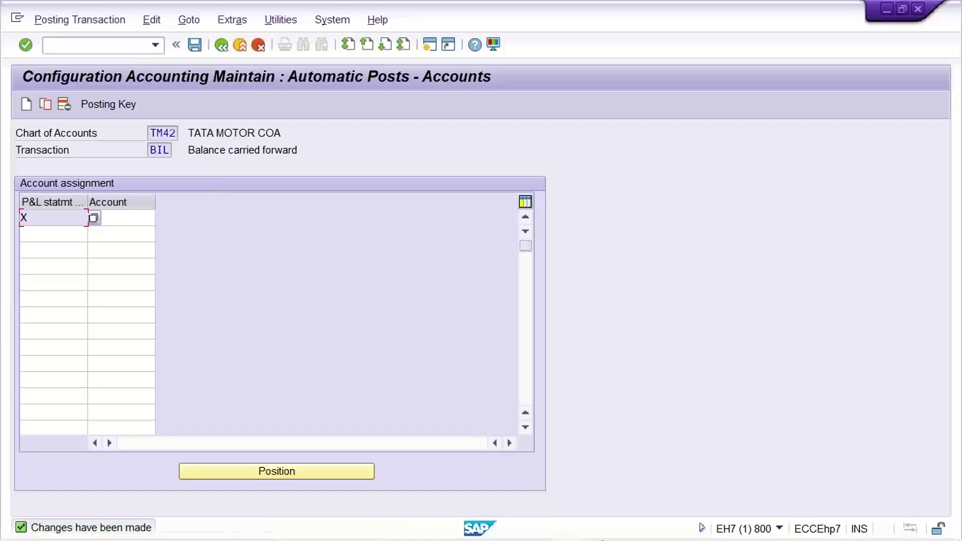
Switch to the Excel checklist and review the Create GL master/account row and the rent and bank G/L accounts under Document Posting
{"action": "left_click", "coordinate": [736, 527]}
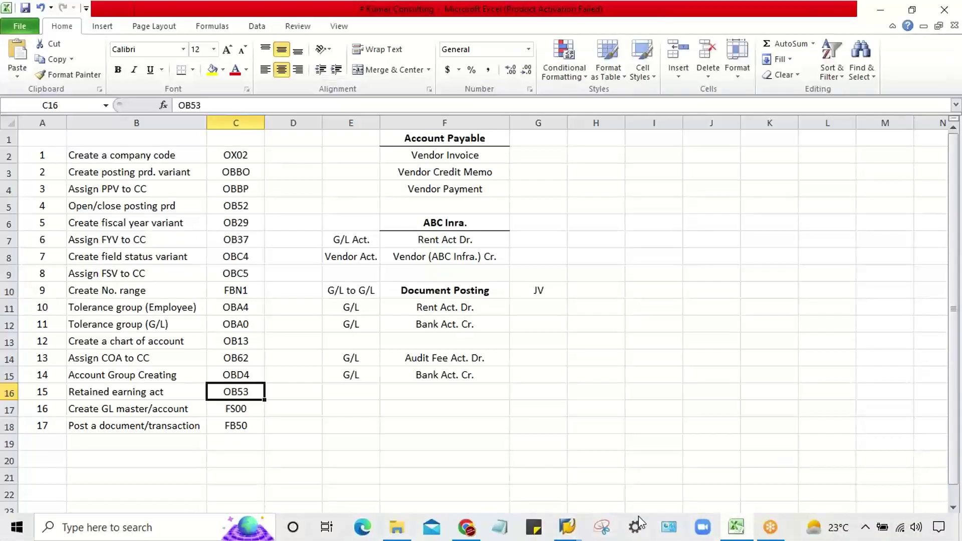
{"action": "left_click", "coordinate": [81, 409]}
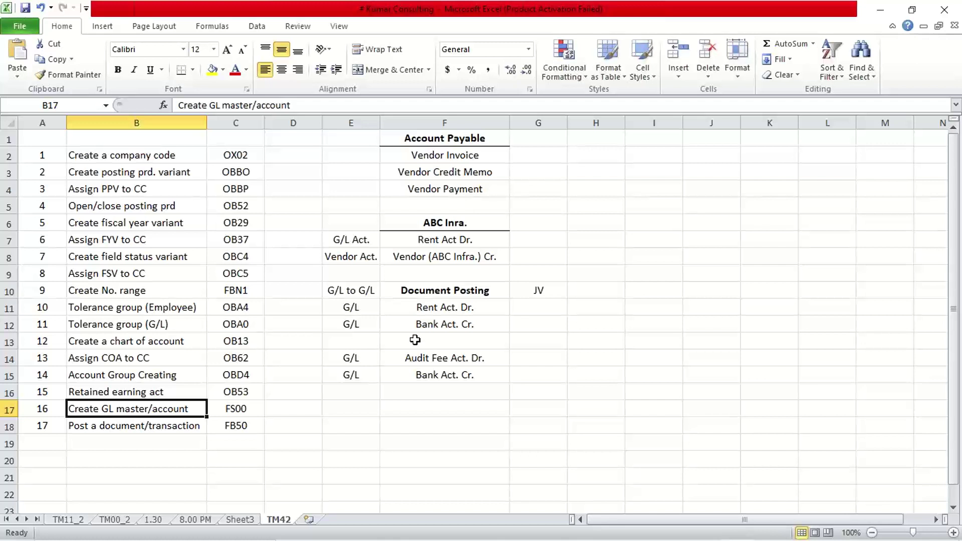
{"action": "left_click_drag", "start_coordinate": [430, 311], "coordinate": [434, 322]}
{"action": "key", "text": "alt+h"}
{"action": "key", "text": "a"}
{"action": "key", "text": "c"}
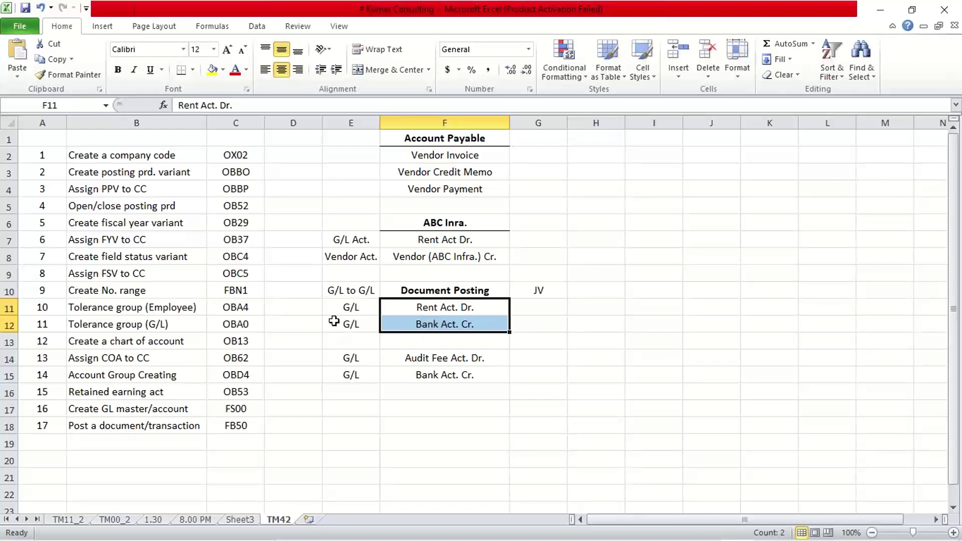
{"action": "left_click", "coordinate": [329, 305]}
{"action": "left_click", "coordinate": [340, 323]}
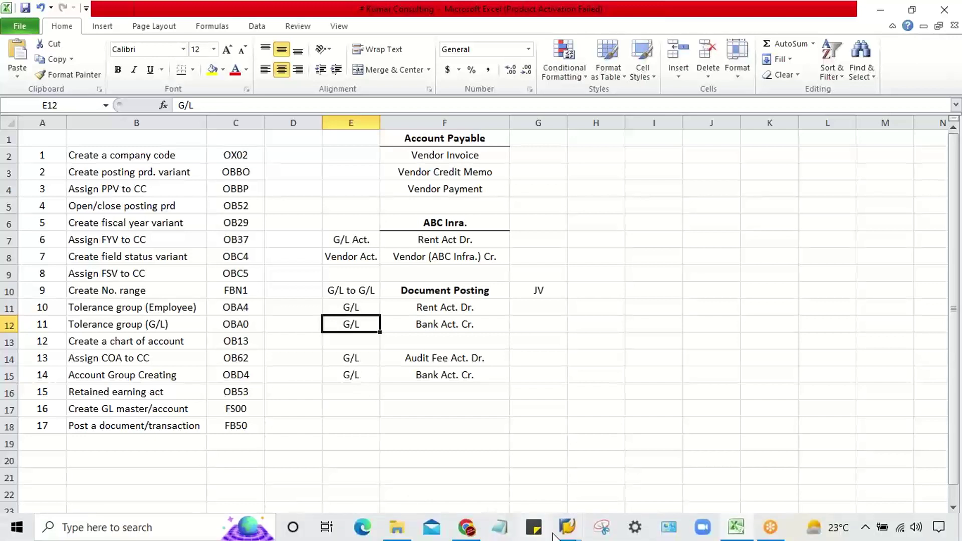
Switch to the SAP automatic postings session and start transaction FS00 for central G/L account maintenance
{"action": "left_click", "coordinate": [564, 534]}
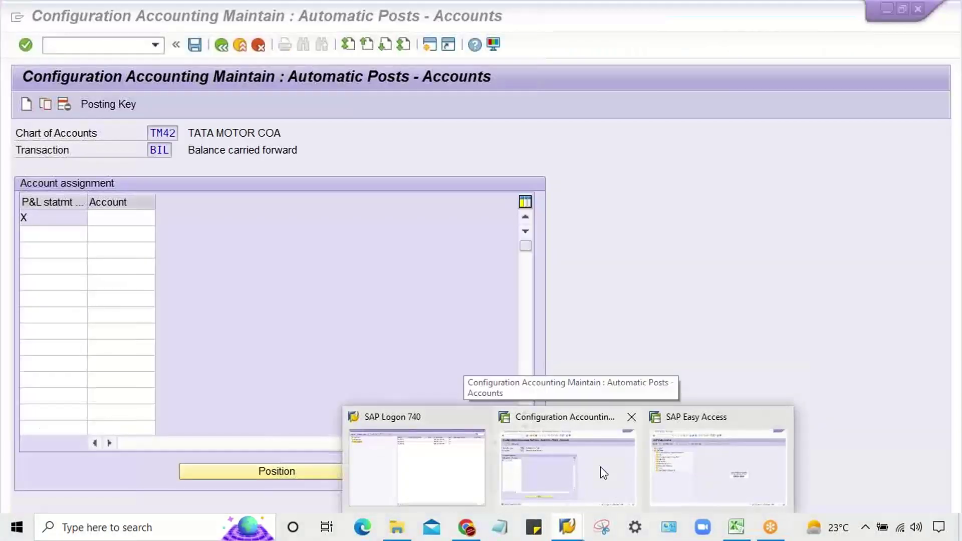
{"action": "left_click", "coordinate": [601, 467]}
{"action": "left_click", "coordinate": [74, 45]}
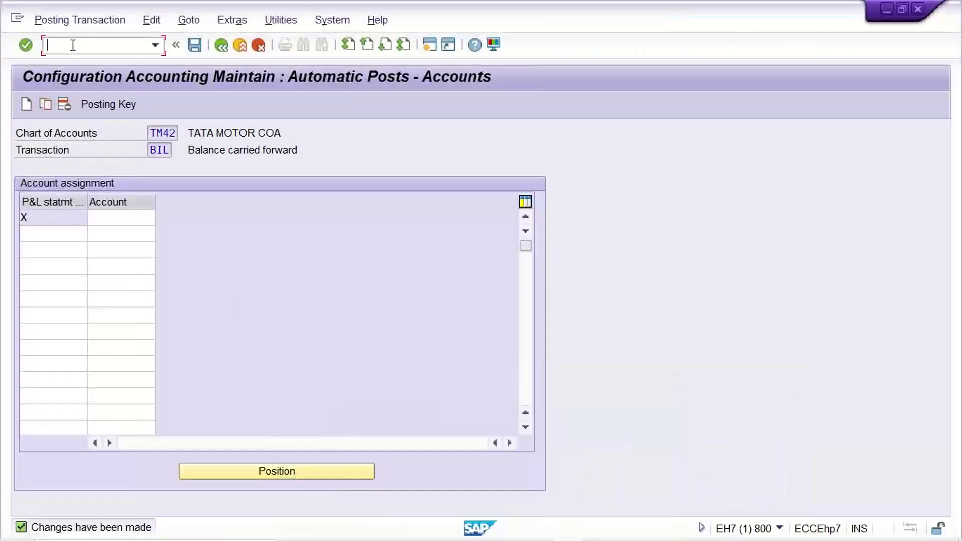
{"action": "type", "text": "/NFS00"}
{"action": "key", "text": "Return"}
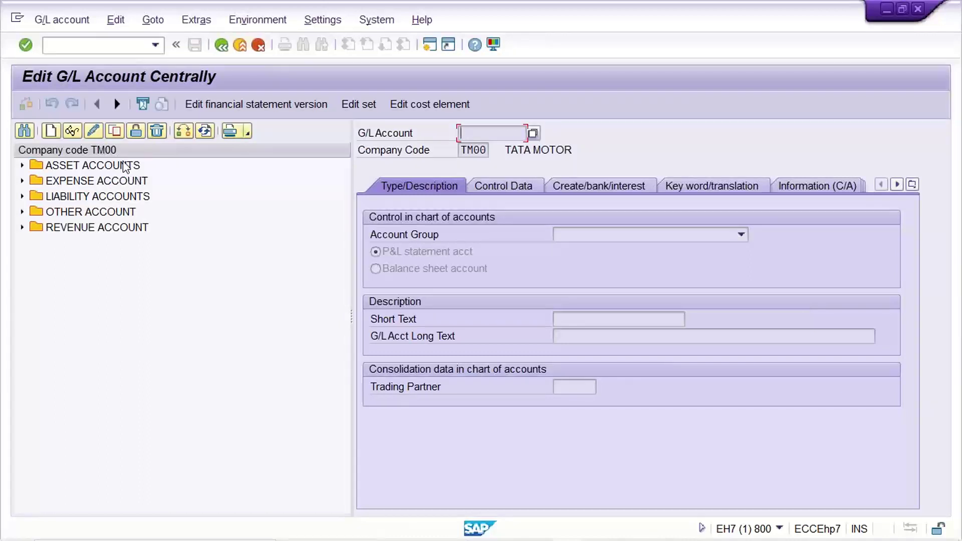
Try to change the company code of the G/L account tree to TM42
{"action": "left_click", "coordinate": [184, 132]}
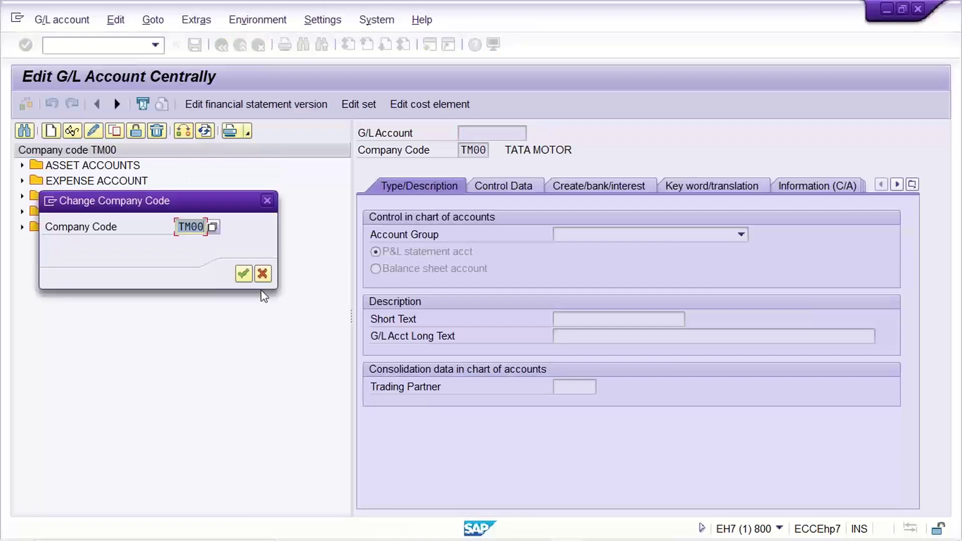
{"action": "type", "text": "TM42"}
{"action": "key", "text": "Return"}
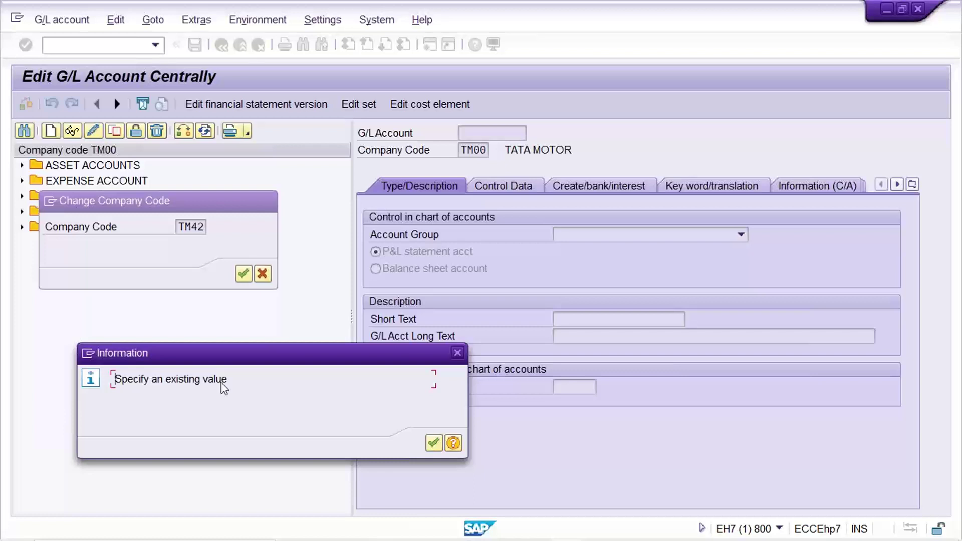
{"action": "key", "text": "Return"}
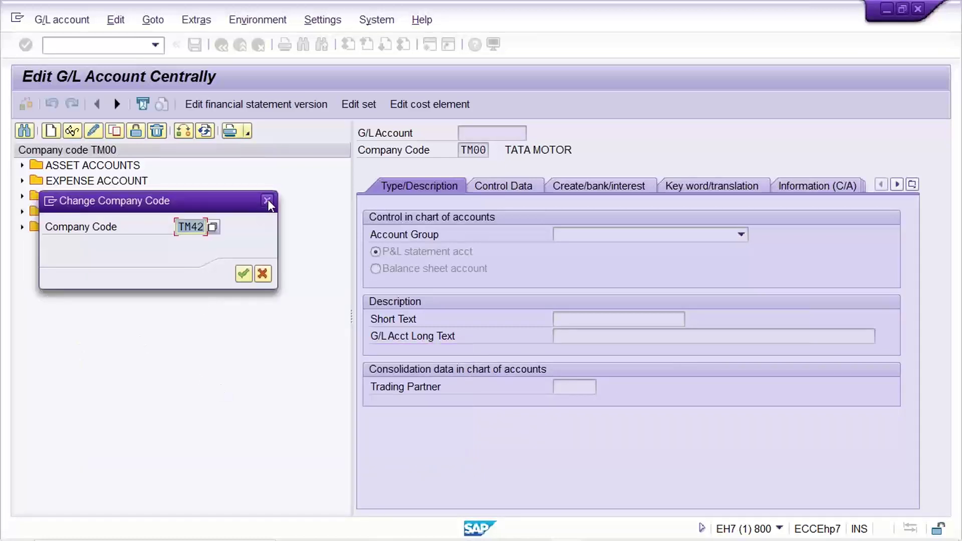
{"action": "left_click", "coordinate": [268, 199]}
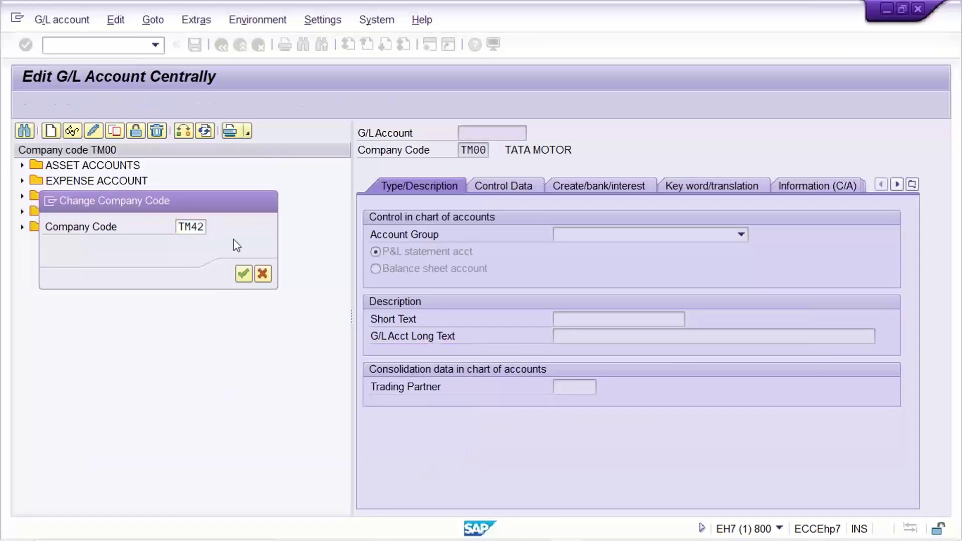
{"action": "left_click", "coordinate": [183, 131]}
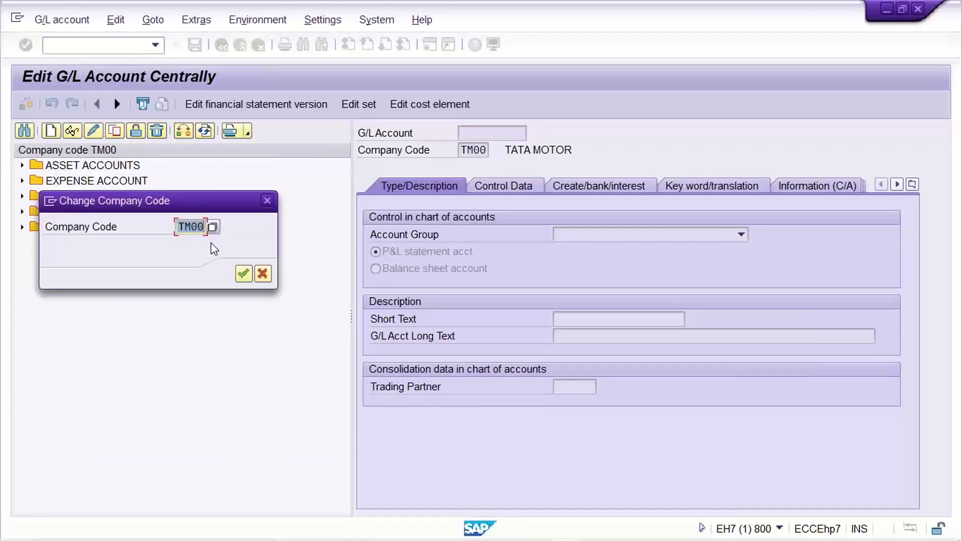
{"action": "key", "text": "BackSpace"}
{"action": "left_click", "coordinate": [195, 240]}
{"action": "key", "text": "Return"}
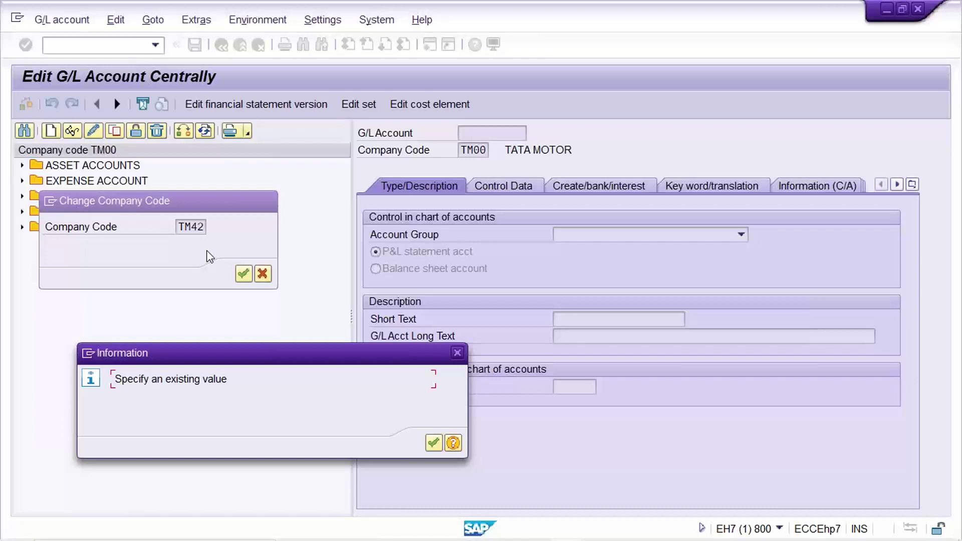
{"action": "left_click", "coordinate": [457, 353]}
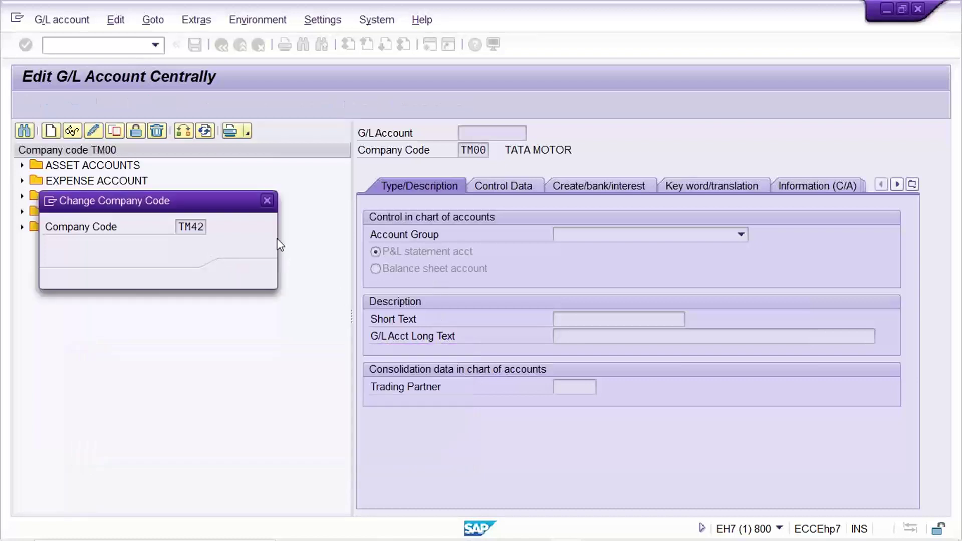
{"action": "left_click", "coordinate": [267, 201]}
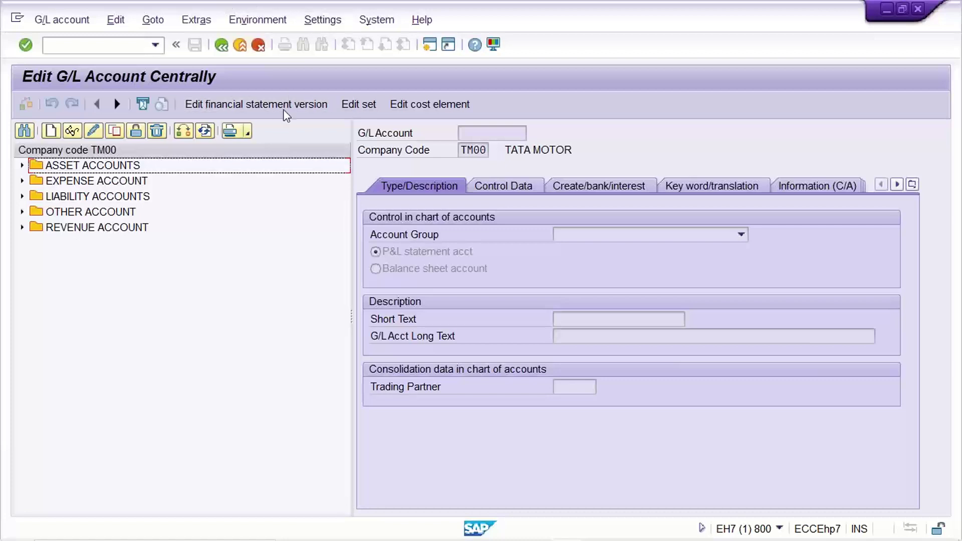
Set the hierarchy display to not show the navigation tree of accounts
{"action": "left_click", "coordinate": [325, 26]}
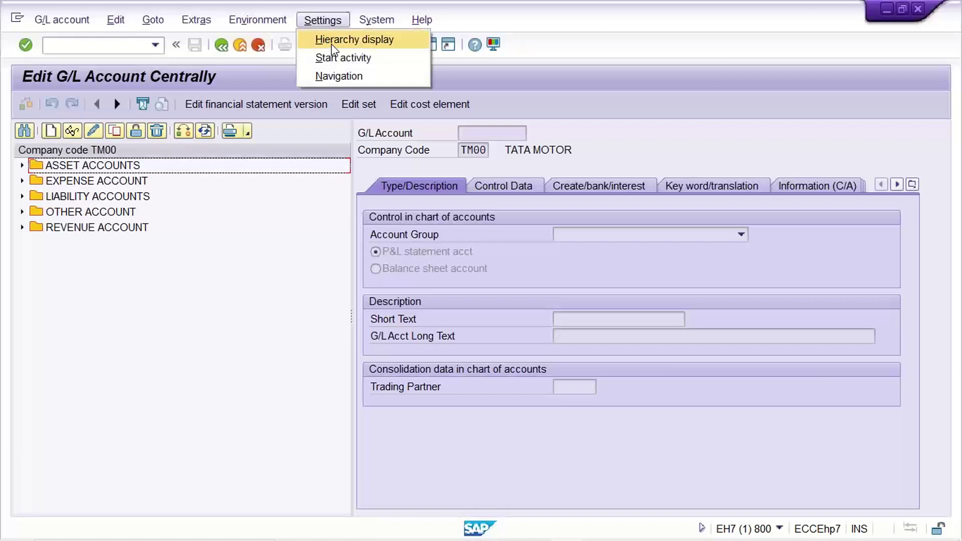
{"action": "left_click", "coordinate": [332, 42]}
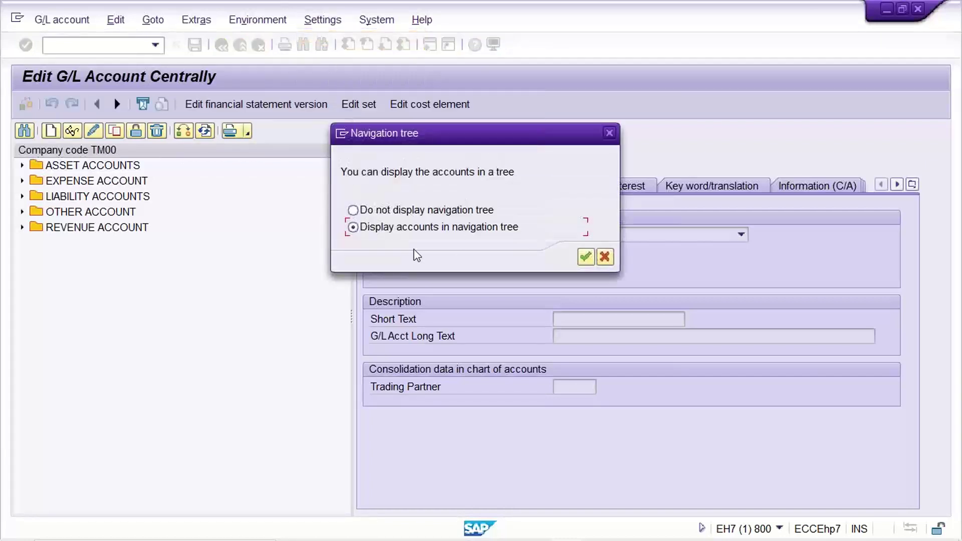
{"action": "left_click", "coordinate": [354, 210]}
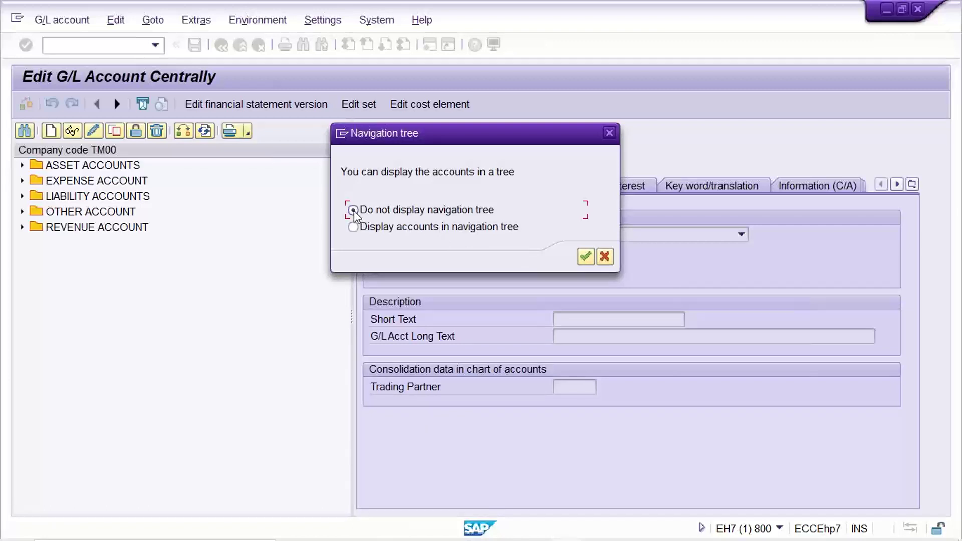
{"action": "left_click", "coordinate": [586, 256]}
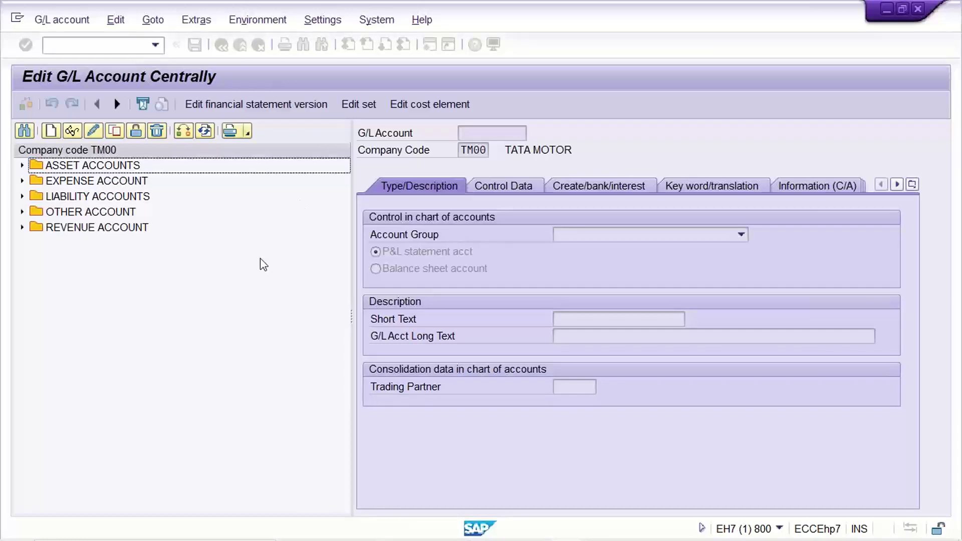
Start creating G/L account 4000 in company code TM42
{"action": "left_click", "coordinate": [50, 132]}
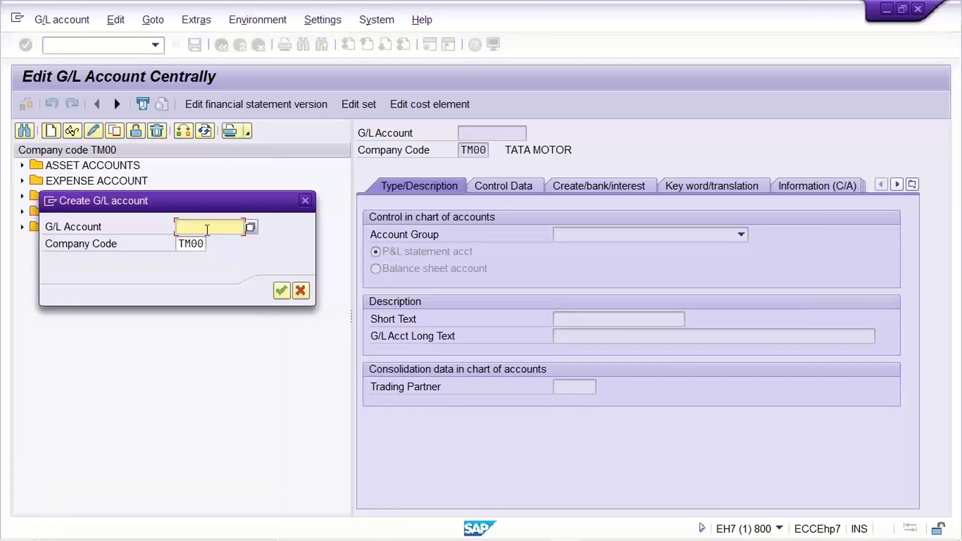
{"action": "type", "text": "4000"}
{"action": "key", "text": "Return"}
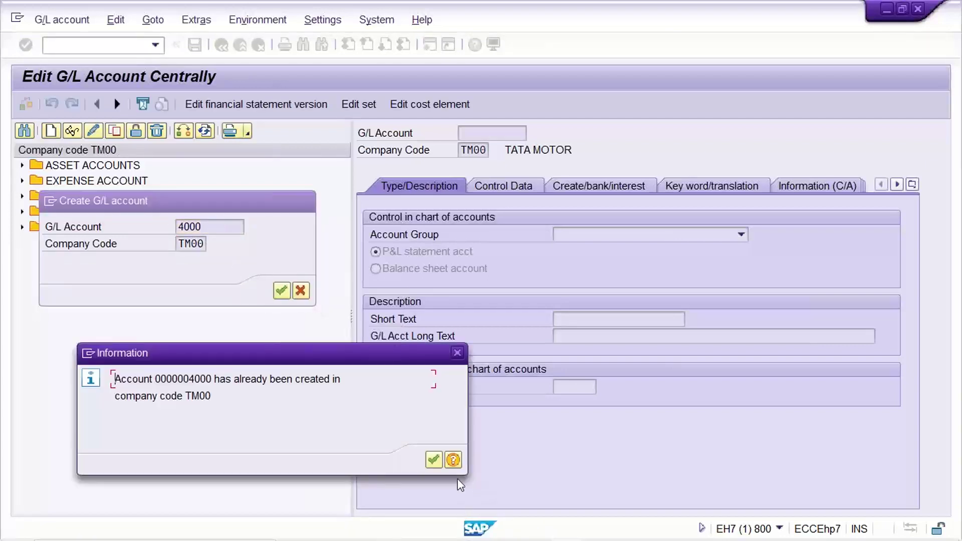
{"action": "left_click", "coordinate": [434, 460]}
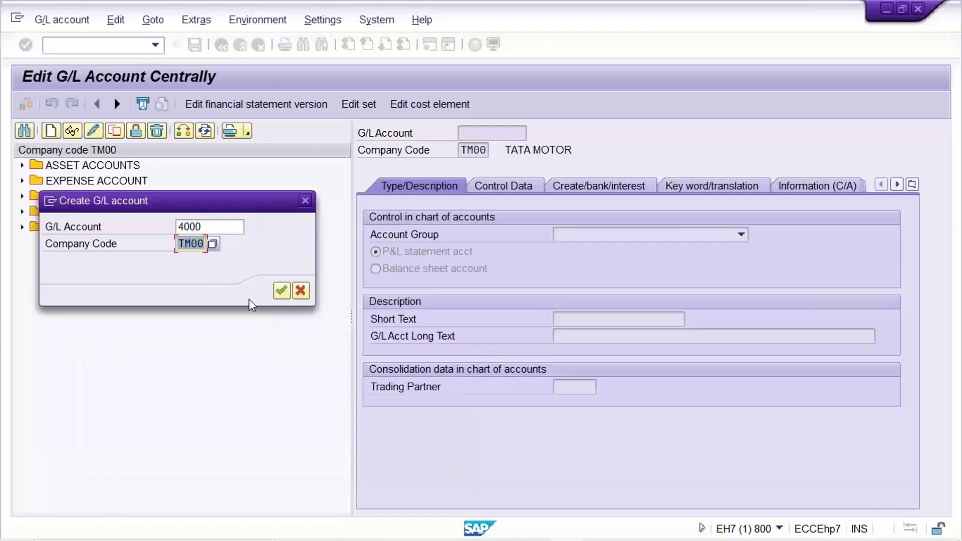
{"action": "type", "text": "TM42"}
{"action": "key", "text": "Return"}
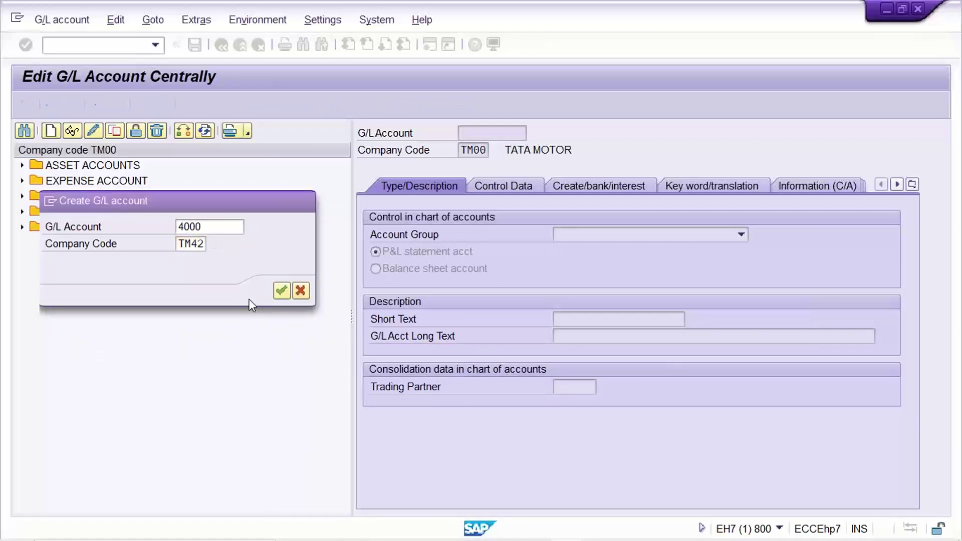
Assign the account to the EXPENSE ACCOUNTS group and enter RENT ACT. as its short text and long text
{"action": "left_click", "coordinate": [650, 235]}
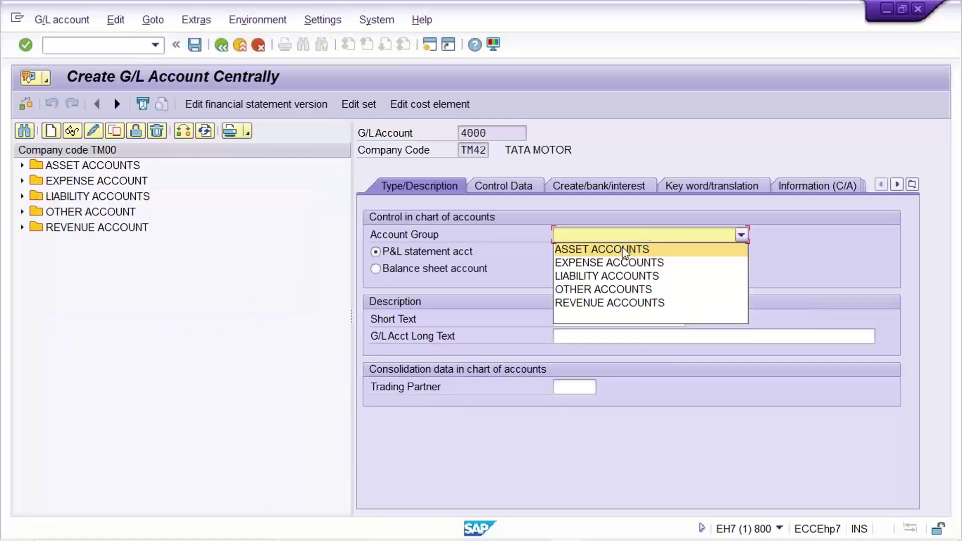
{"action": "left_click", "coordinate": [601, 265]}
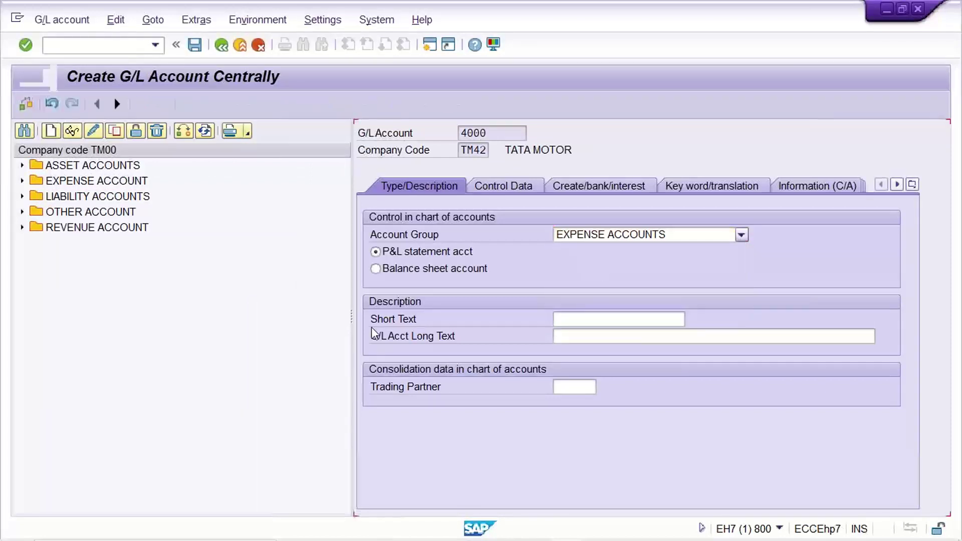
{"action": "left_click", "coordinate": [590, 320]}
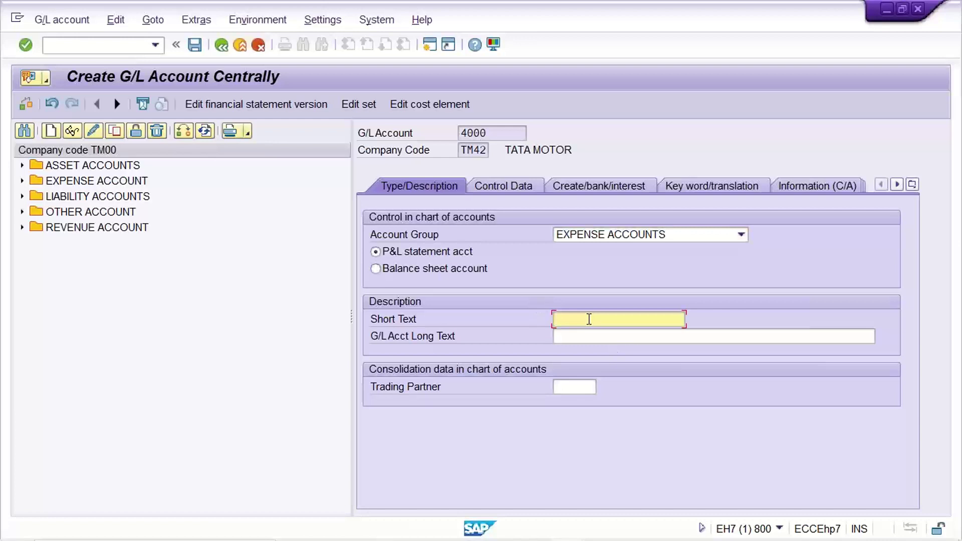
{"action": "type", "text": "RENT ACT."}
{"action": "key", "text": "Tab"}
{"action": "type", "text": "RENT ACT."}
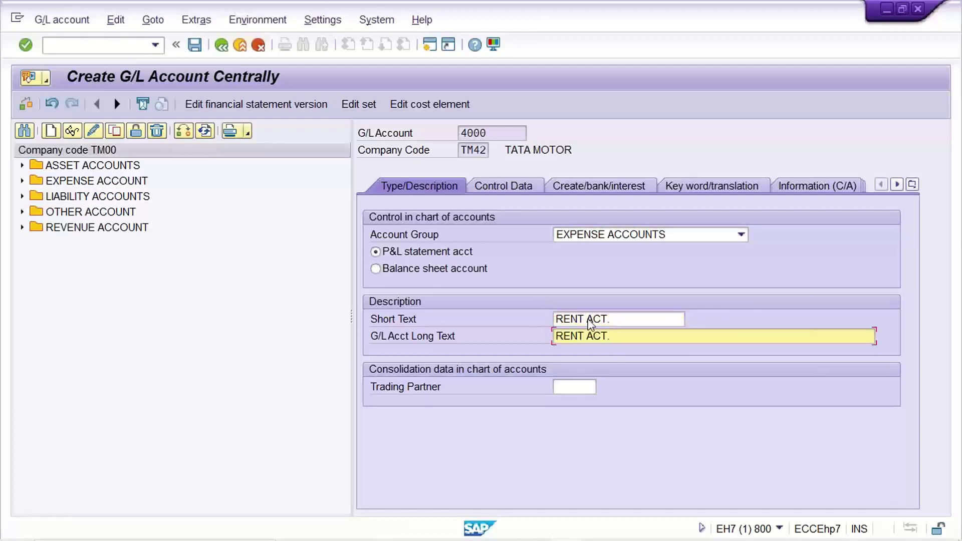
In the account's control data, enable line item display and balances in local currency only, and set the sort key to 001
{"action": "left_click", "coordinate": [510, 179]}
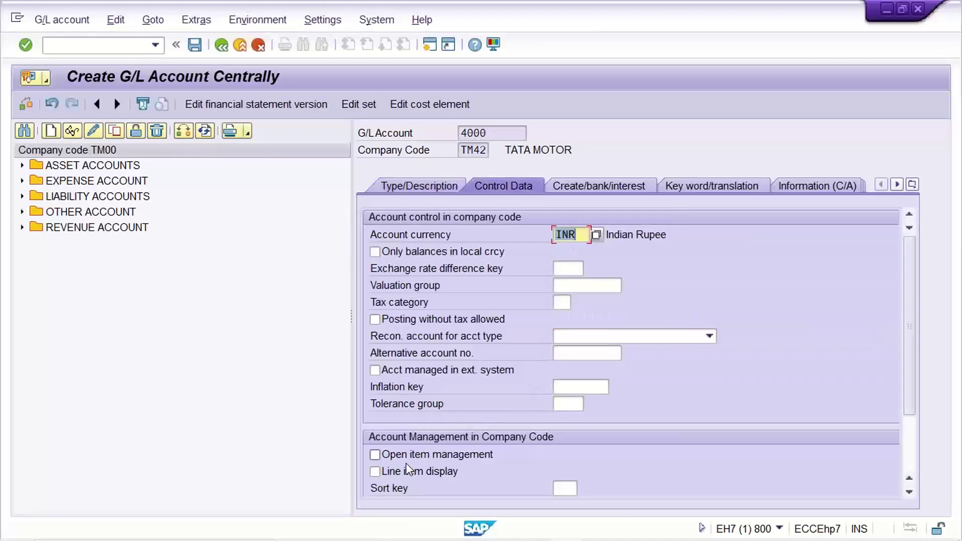
{"action": "left_click", "coordinate": [392, 472]}
{"action": "left_click", "coordinate": [572, 490]}
{"action": "scroll", "coordinate": [571, 486], "scroll_direction": "down", "scroll_amount": 2}
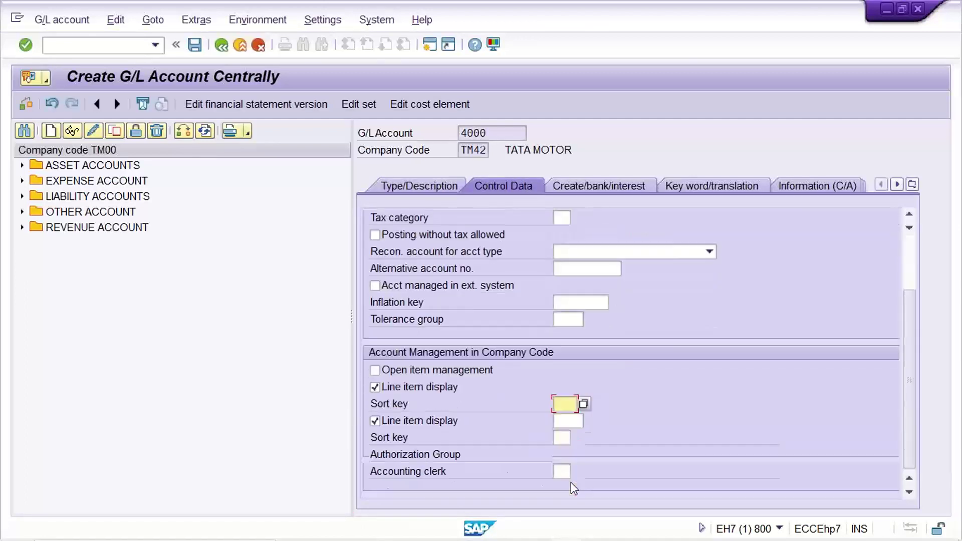
{"action": "type", "text": "00"}
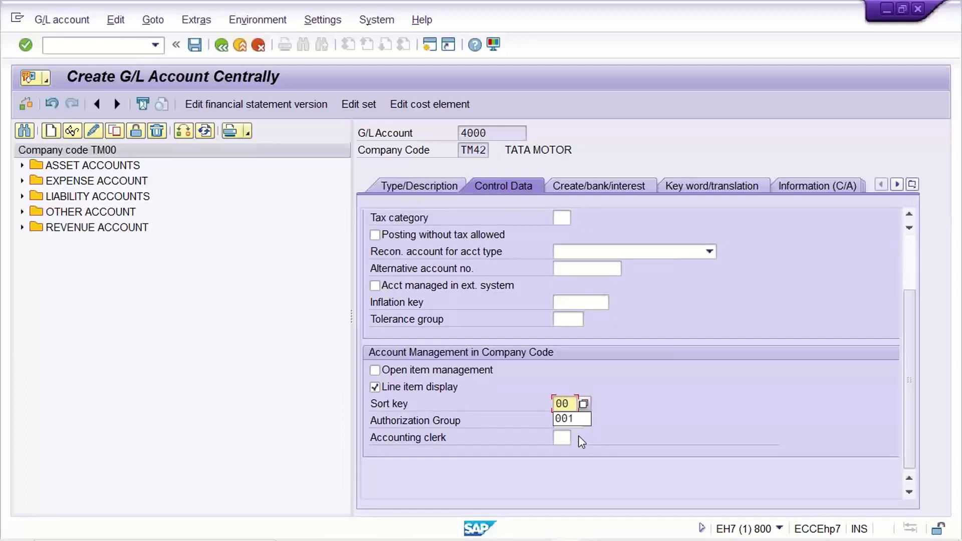
{"action": "type", "text": "1"}
{"action": "key", "text": "Tab"}
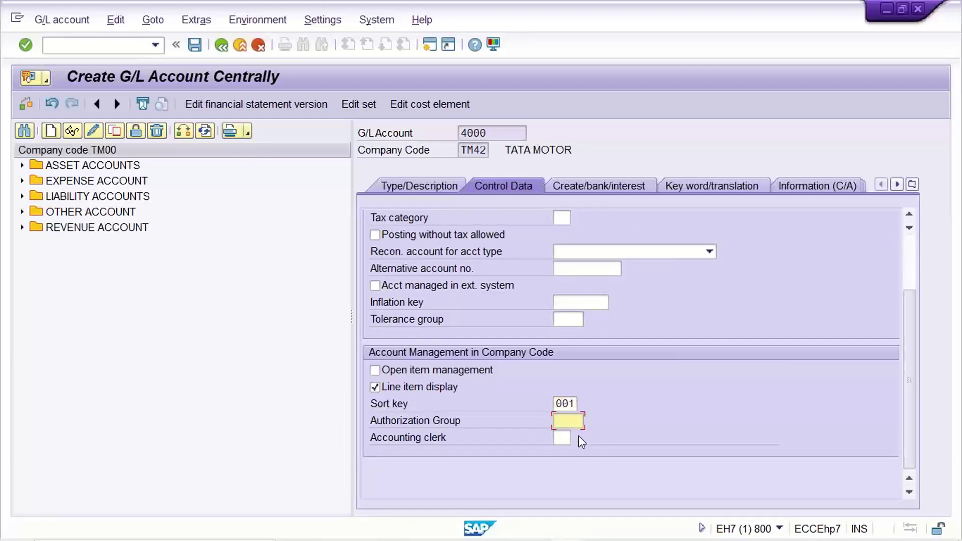
{"action": "scroll", "coordinate": [578, 435], "scroll_direction": "up", "scroll_amount": 2}
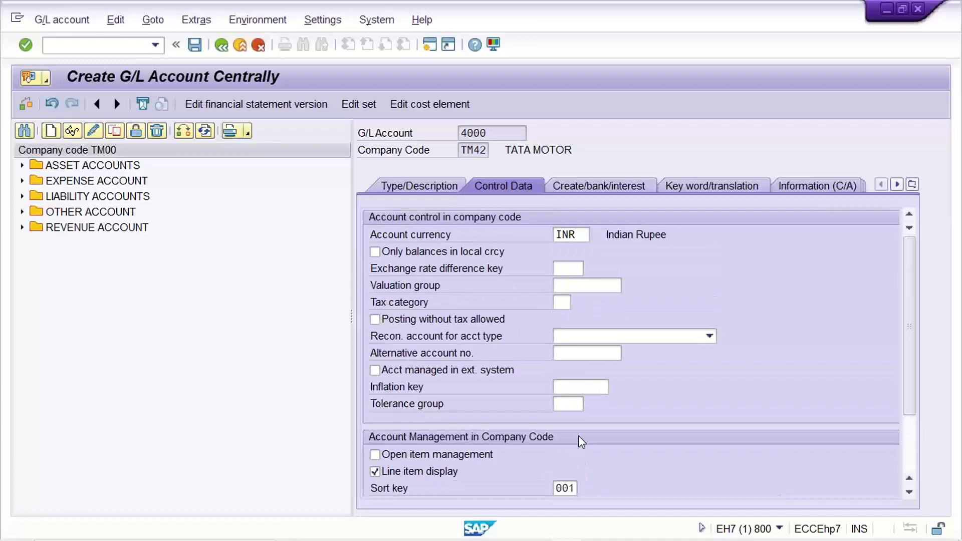
{"action": "left_click", "coordinate": [431, 251]}
Assign field status group G001 to G/L account 4000 and save the account
{"action": "left_click", "coordinate": [586, 180]}
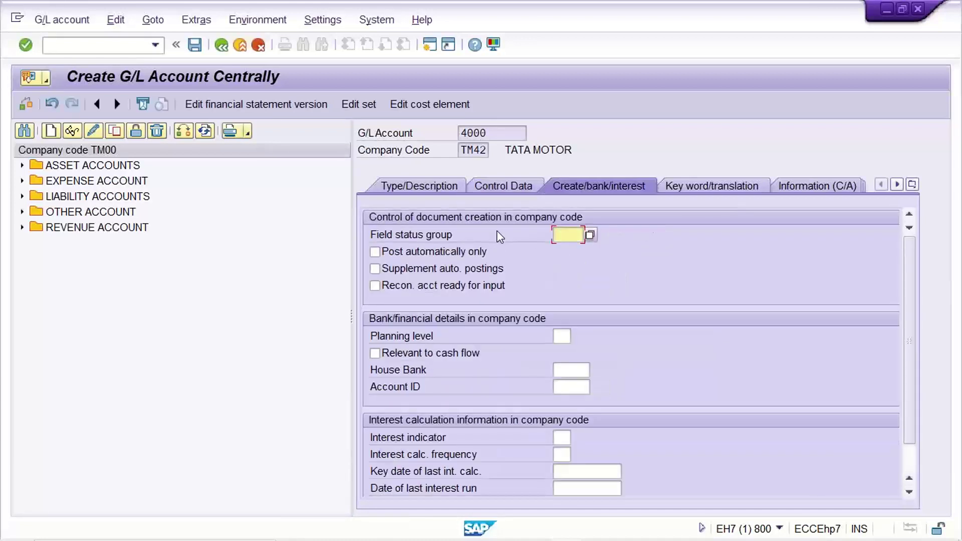
{"action": "left_click", "coordinate": [569, 235]}
{"action": "left_click", "coordinate": [572, 262]}
{"action": "key", "text": "ctrl+s"}
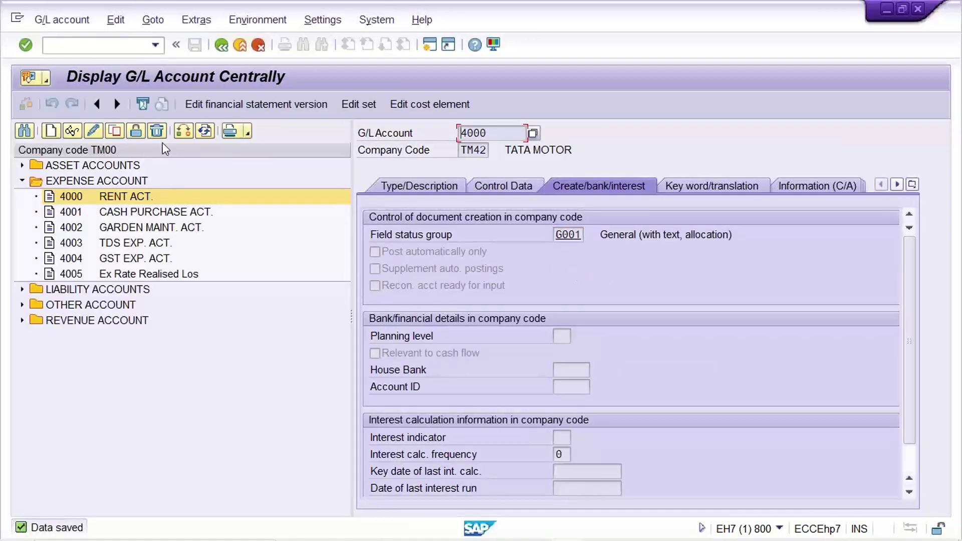
Change the company code of the G/L account tree to TM42
{"action": "double_click", "coordinate": [199, 157]}
{"action": "type", "text": "T"}
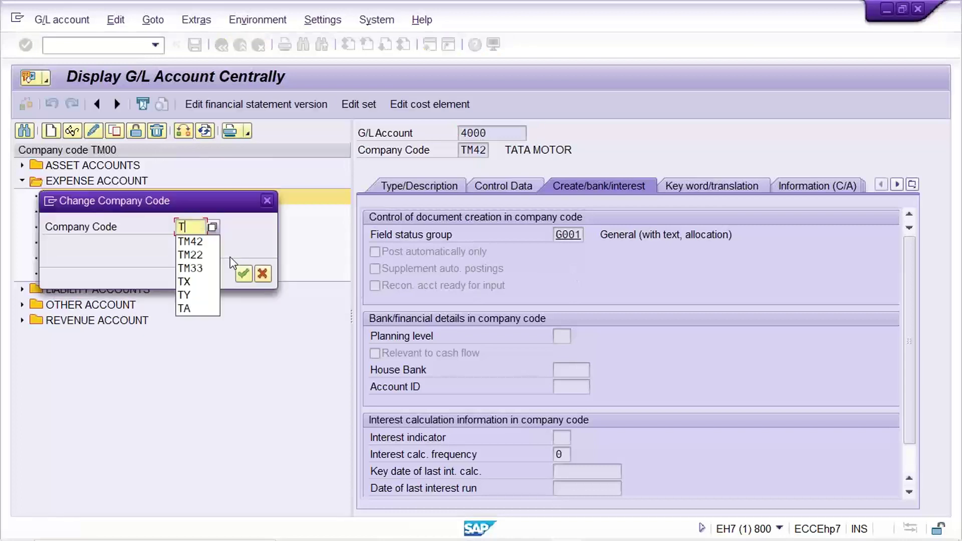
{"action": "type", "text": "M42"}
{"action": "key", "text": "Return"}
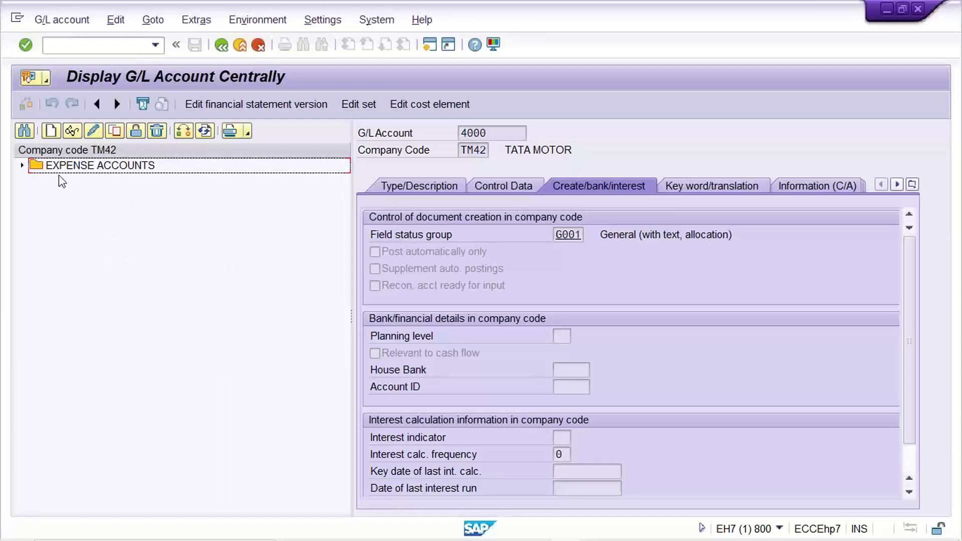
Start creating G/L account 1000 in company code TM42
{"action": "left_click", "coordinate": [111, 164]}
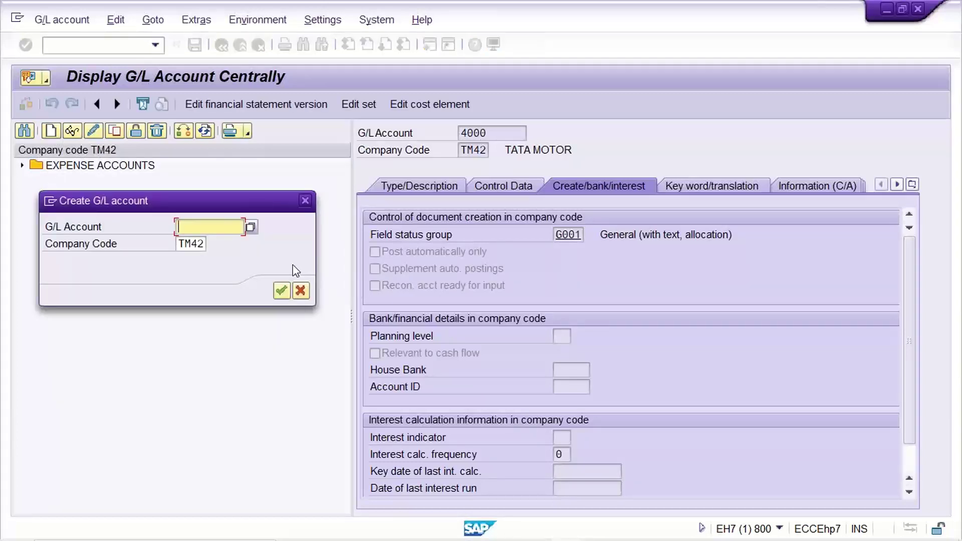
{"action": "type", "text": "1000"}
{"action": "key", "text": "Return"}
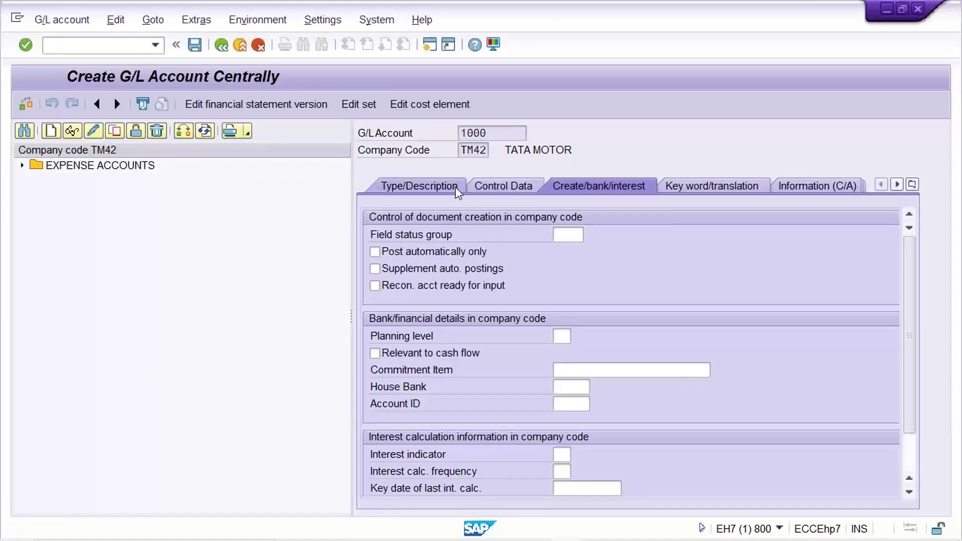
Make account 1000 a balance sheet account in the ASSET ACCOUNTS group, with HDFC BANK ACT. as its short text and long text
{"action": "left_click", "coordinate": [565, 236]}
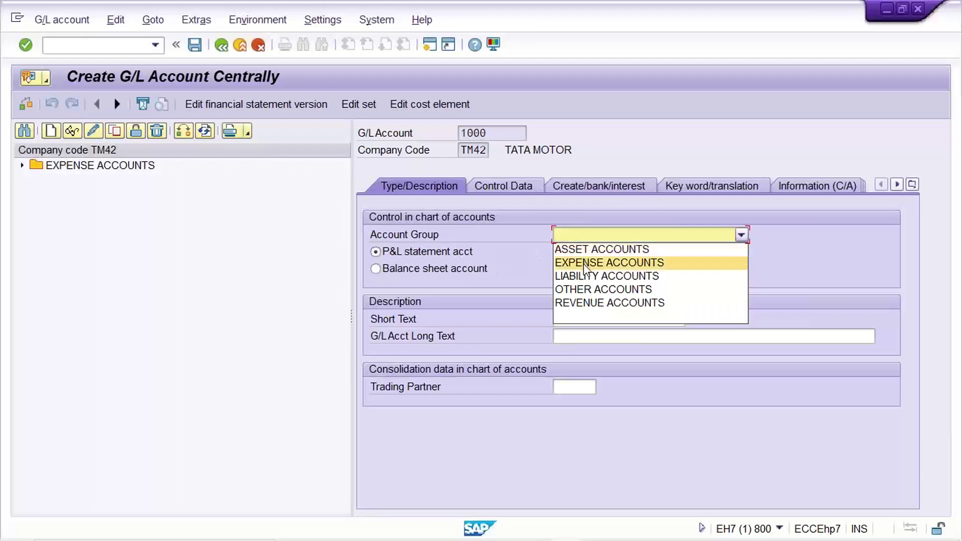
{"action": "left_click", "coordinate": [582, 248]}
{"action": "left_click", "coordinate": [385, 273]}
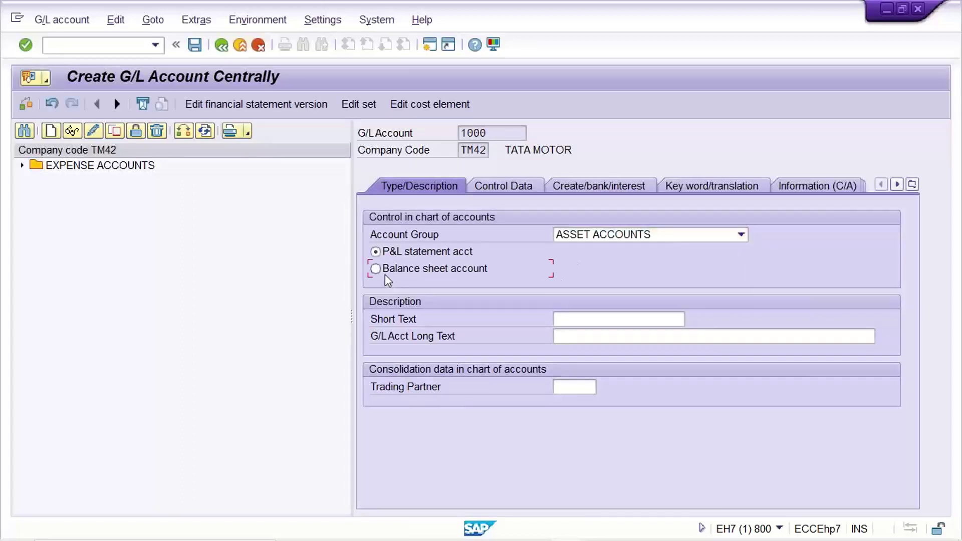
{"action": "left_click", "coordinate": [605, 316]}
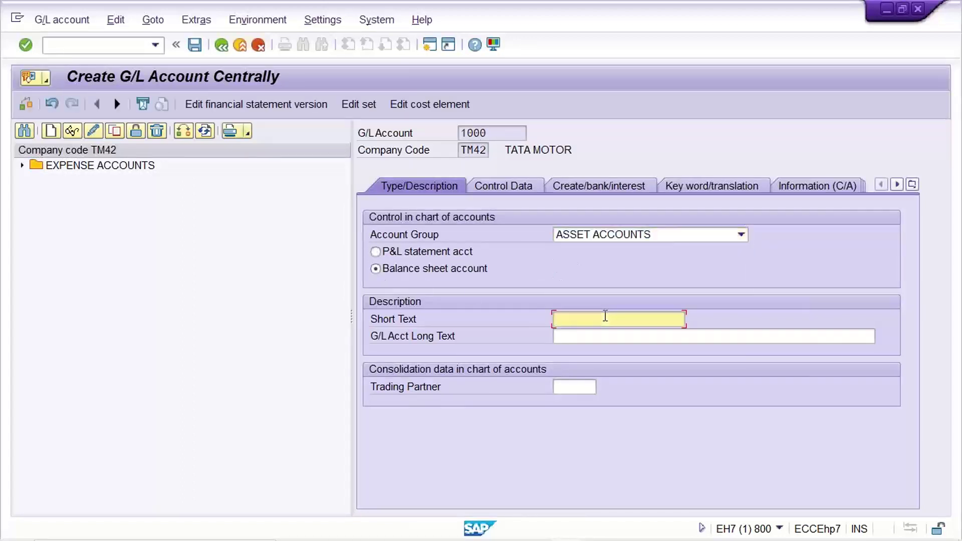
{"action": "type", "text": "H"}
{"action": "key", "text": "Down"}
{"action": "key", "text": "Return"}
{"action": "key", "text": "Tab"}
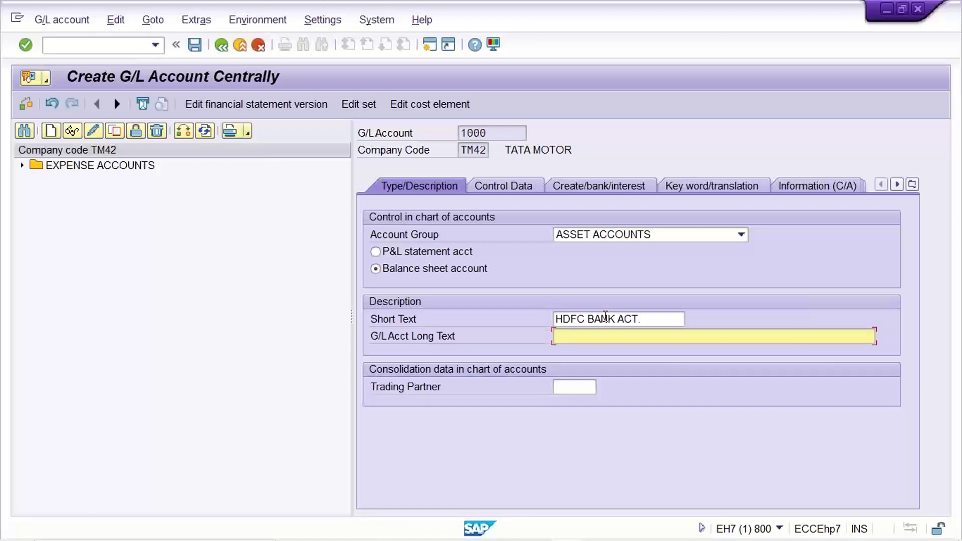
{"action": "type", "text": "HDFC BANK ACT."}
For account 1000, enable balances in local currency only and line item display, and set the sort key to 001
{"action": "left_click", "coordinate": [492, 186]}
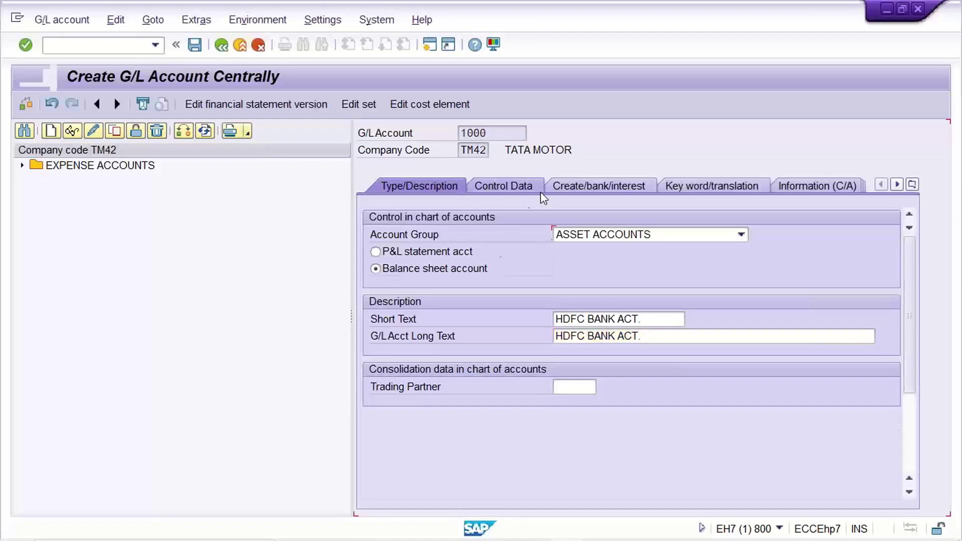
{"action": "left_click", "coordinate": [398, 252]}
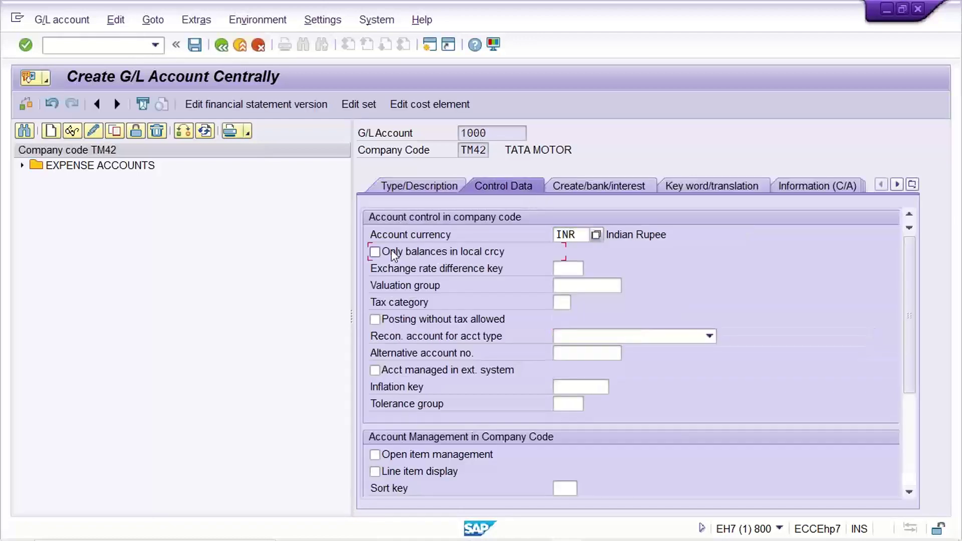
{"action": "left_click", "coordinate": [417, 458]}
{"action": "left_click", "coordinate": [414, 456]}
{"action": "left_click", "coordinate": [415, 471]}
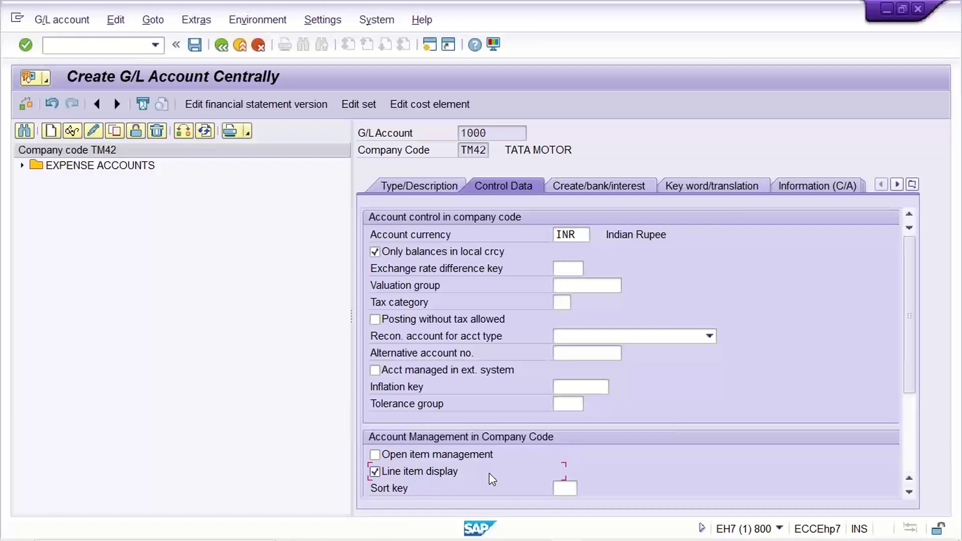
{"action": "left_click", "coordinate": [563, 490]}
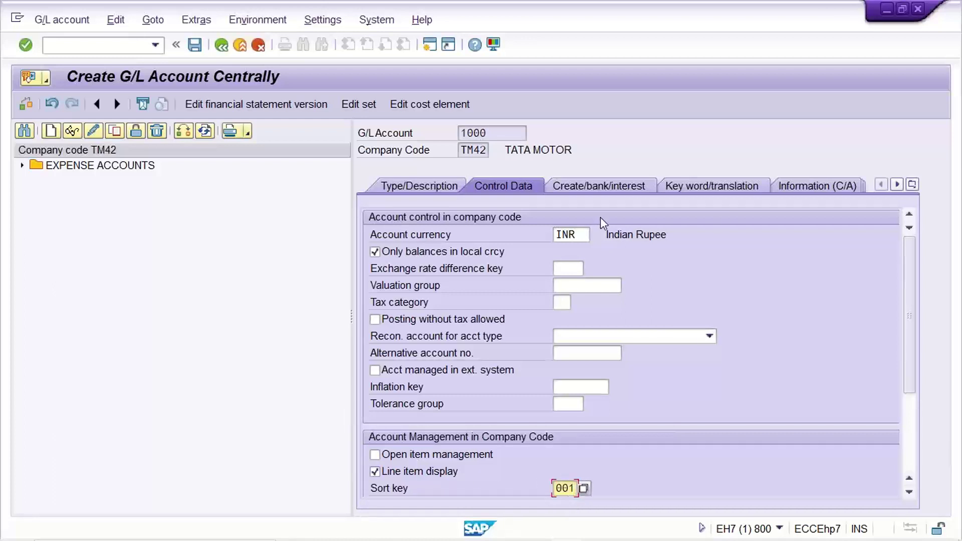
Assign field status group G001 to G/L account 1000 and save the account
{"action": "left_click", "coordinate": [602, 187]}
{"action": "type", "text": "G"}
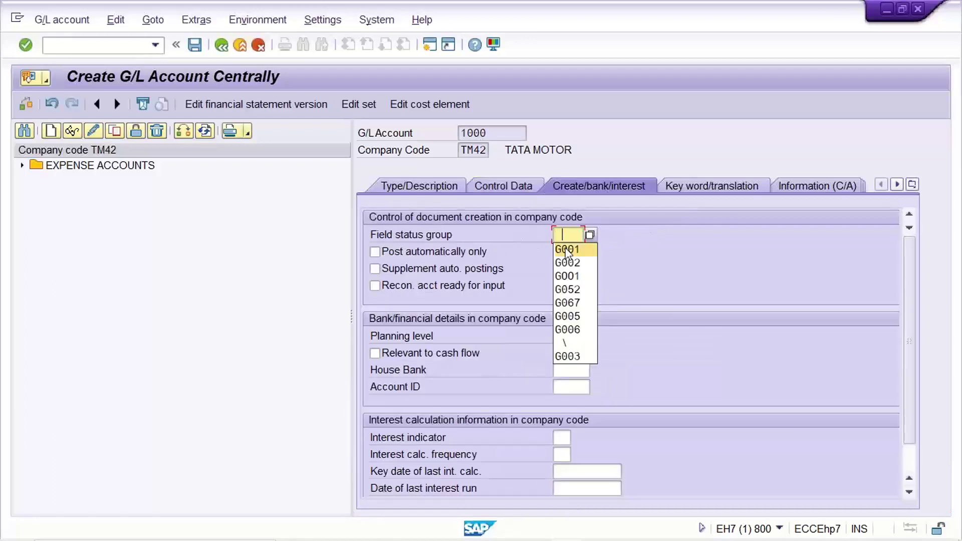
{"action": "left_click", "coordinate": [566, 243]}
{"action": "key", "text": "ctrl+s"}
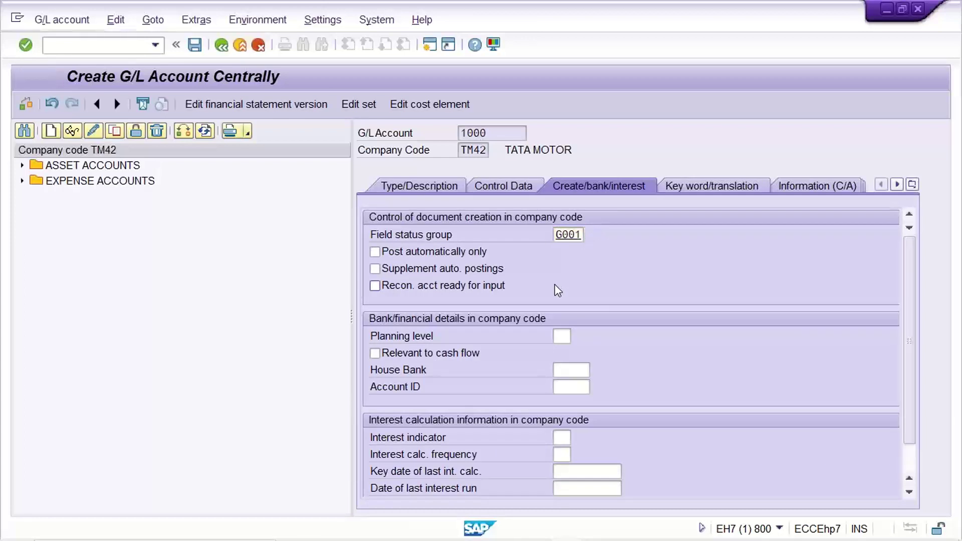
{"action": "left_click", "coordinate": [180, 306]}
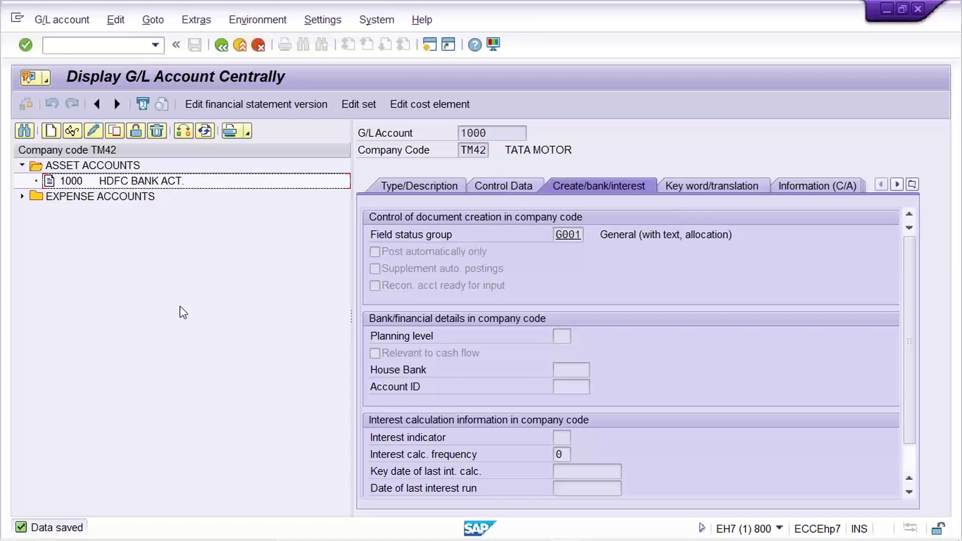
Switch to the second SAP session and start transaction FB50 for entering a G/L account document
{"action": "mouse_move", "coordinate": [304, 535]}
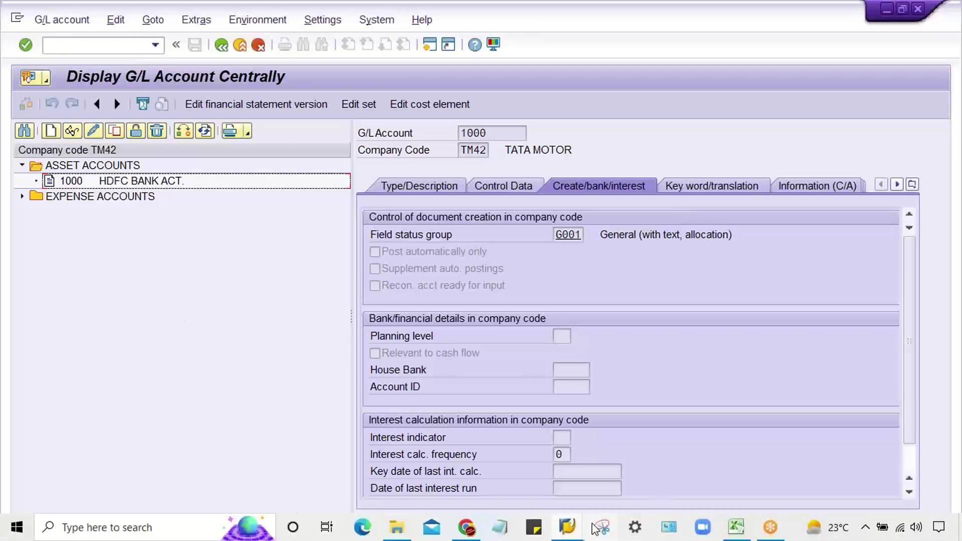
{"action": "mouse_move", "coordinate": [600, 528]}
{"action": "left_click", "coordinate": [678, 479]}
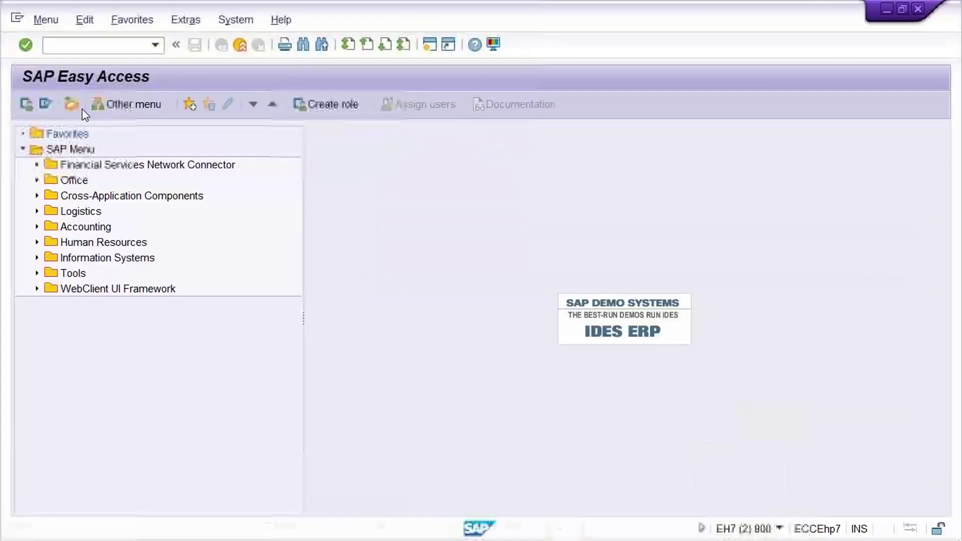
{"action": "left_click", "coordinate": [73, 44]}
{"action": "type", "text": "FB"}
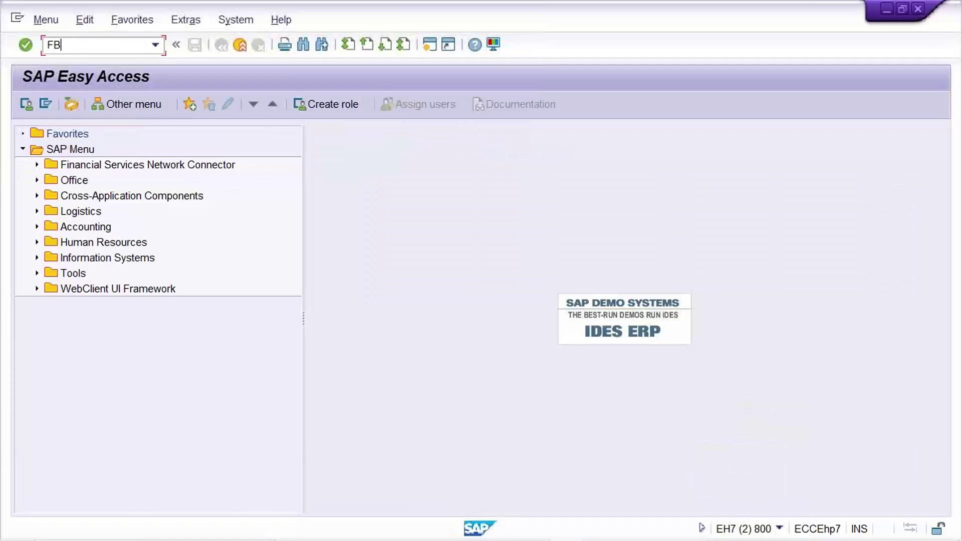
{"action": "type", "text": "50"}
{"action": "key", "text": "Return"}
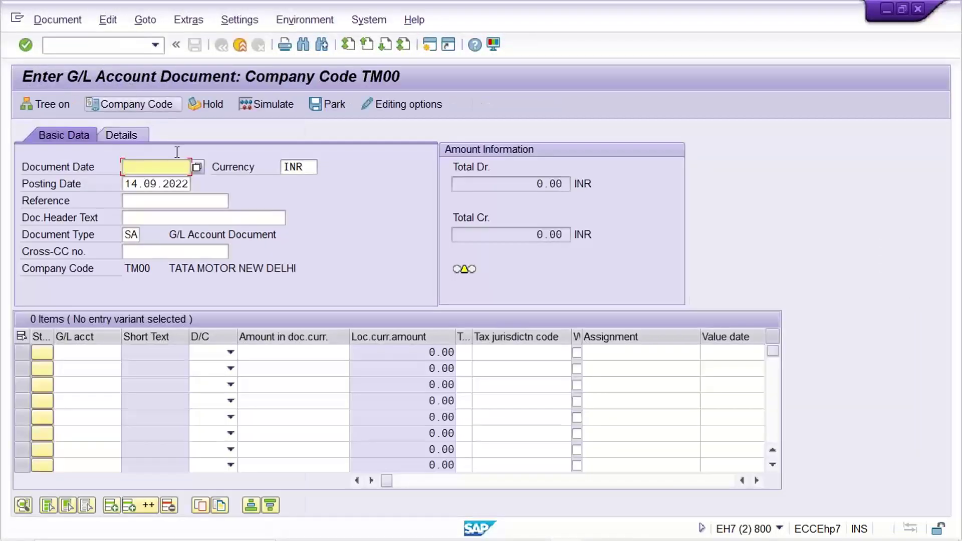
Enter 14.09.2022 as the document date while the document is under company code TM00
{"action": "left_click", "coordinate": [143, 183]}
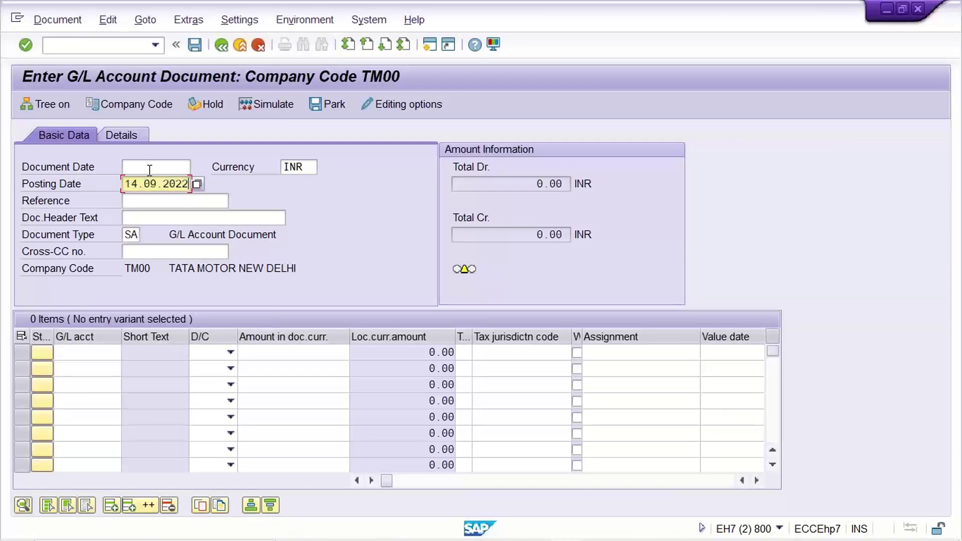
{"action": "left_click", "coordinate": [151, 166]}
{"action": "type", "text": "14.09.2022"}
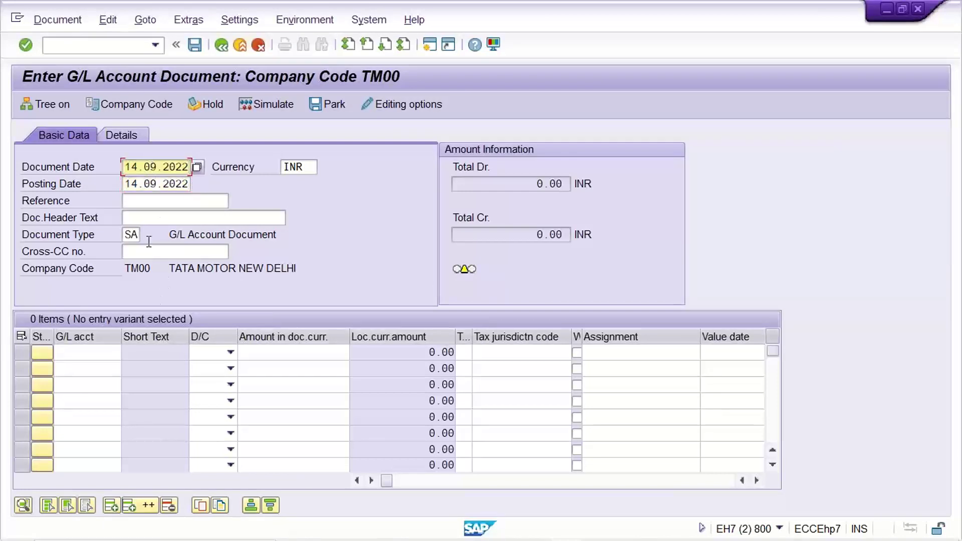
{"action": "left_click", "coordinate": [156, 221]}
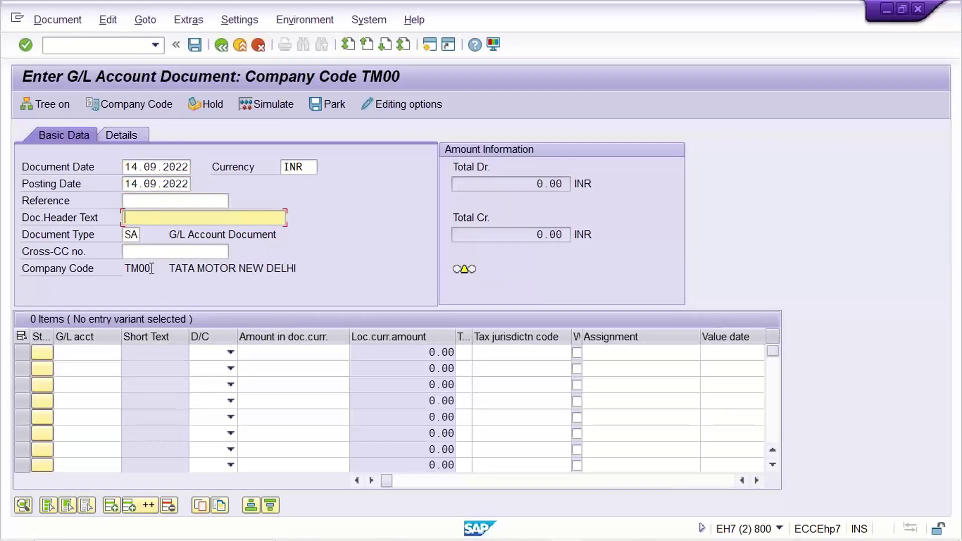
Switch the G/L account document's company code from TM00 to TM42
{"action": "left_click_drag", "start_coordinate": [150, 268], "coordinate": [119, 267]}
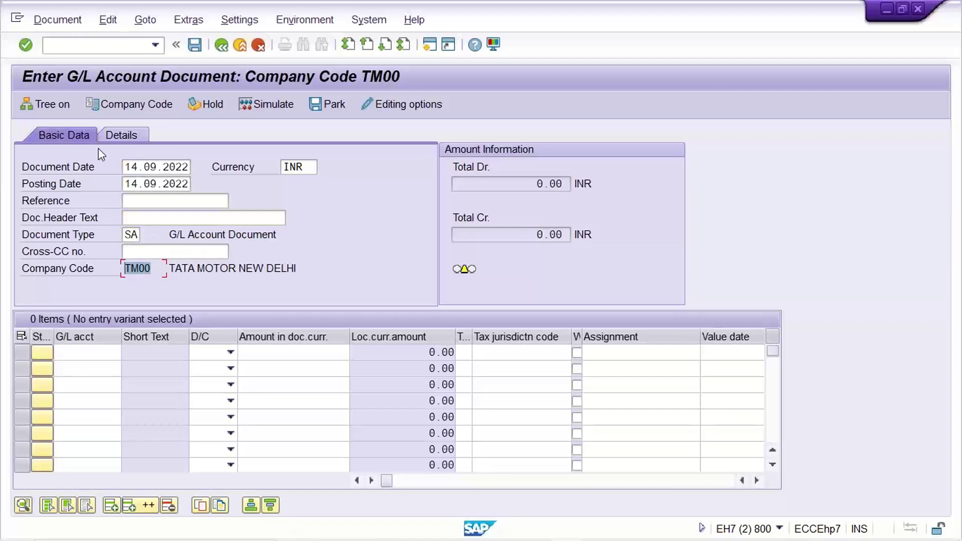
{"action": "left_click", "coordinate": [105, 106]}
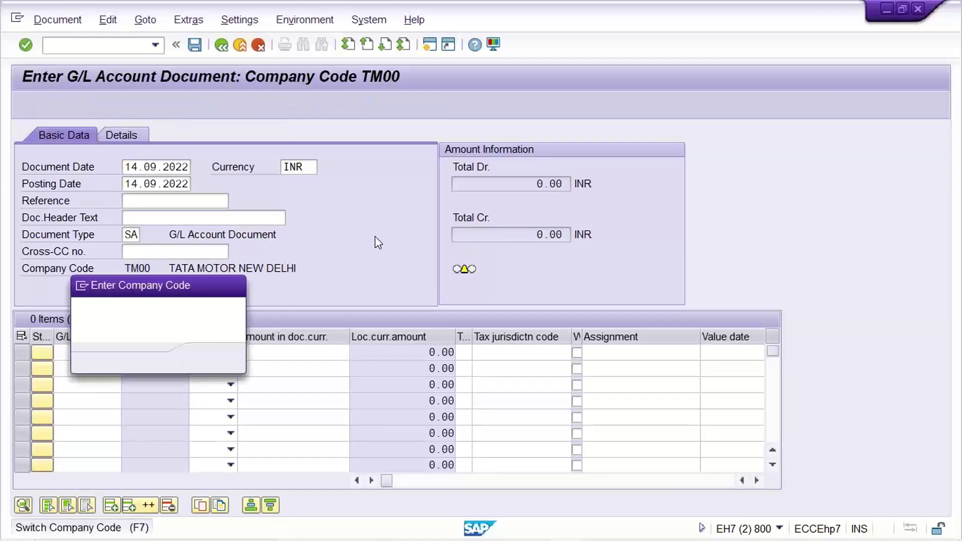
{"action": "type", "text": "TM"}
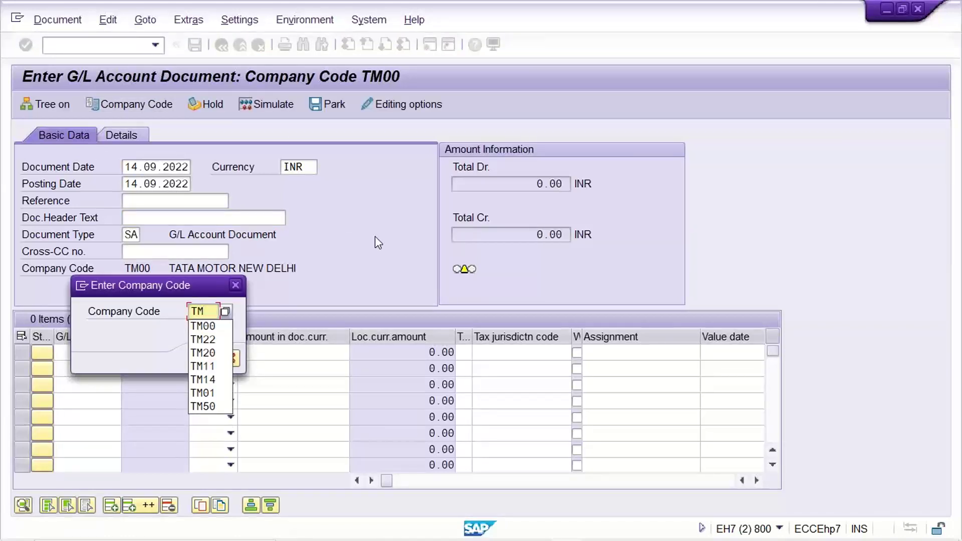
{"action": "type", "text": "22"}
{"action": "key", "text": "Return"}
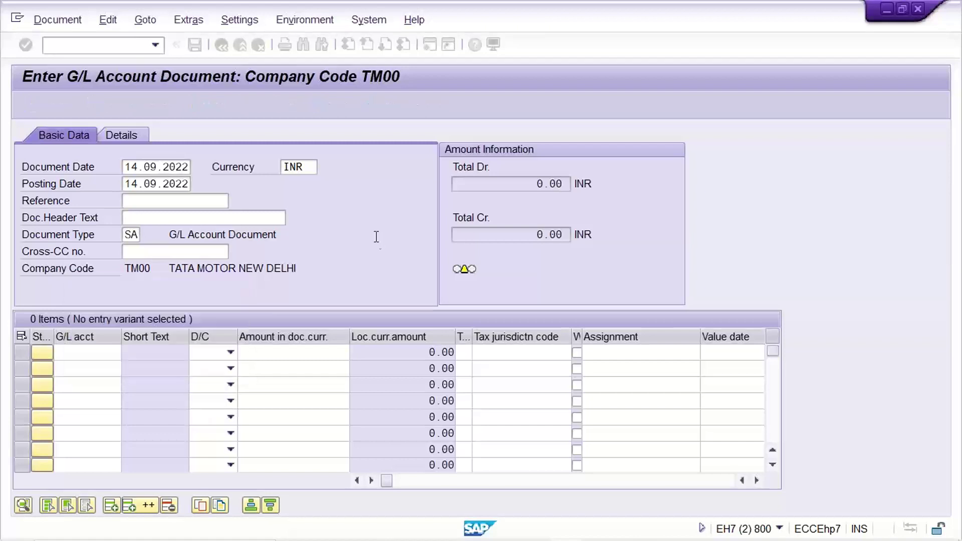
Date the TM42 document 14.09.2022 and enter a debit line of 2000 for G/L account 4000
{"action": "left_click", "coordinate": [133, 166]}
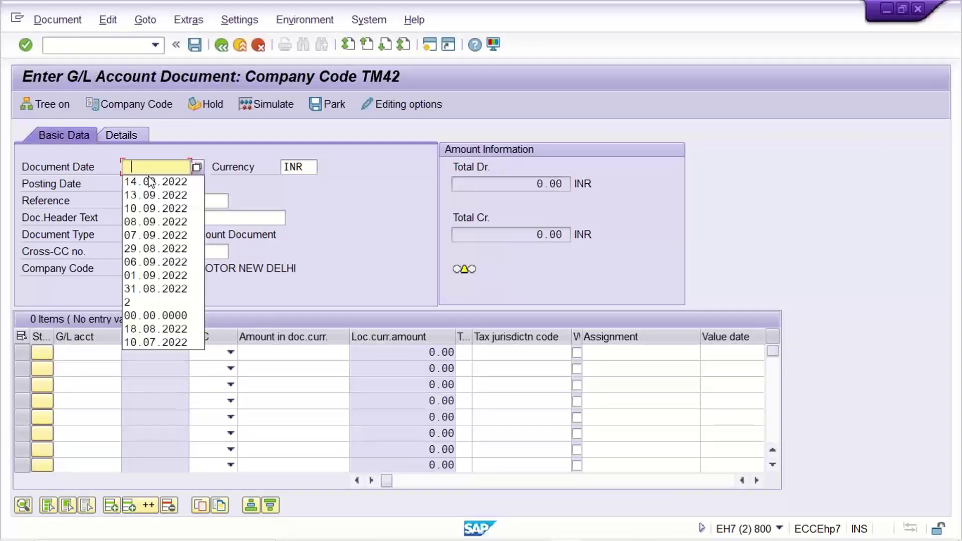
{"action": "left_click", "coordinate": [150, 181]}
{"action": "left_click", "coordinate": [94, 354]}
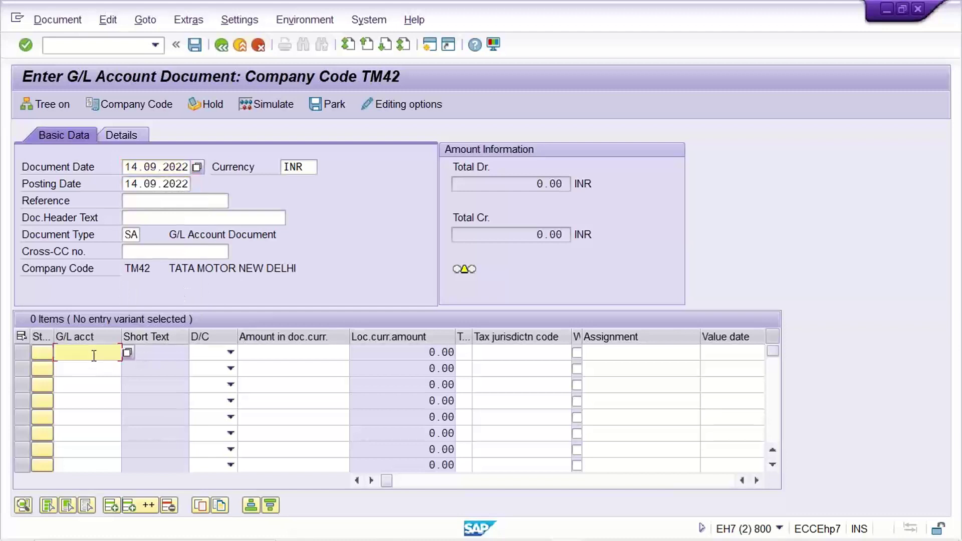
{"action": "type", "text": "4000"}
{"action": "key", "text": "Tab"}
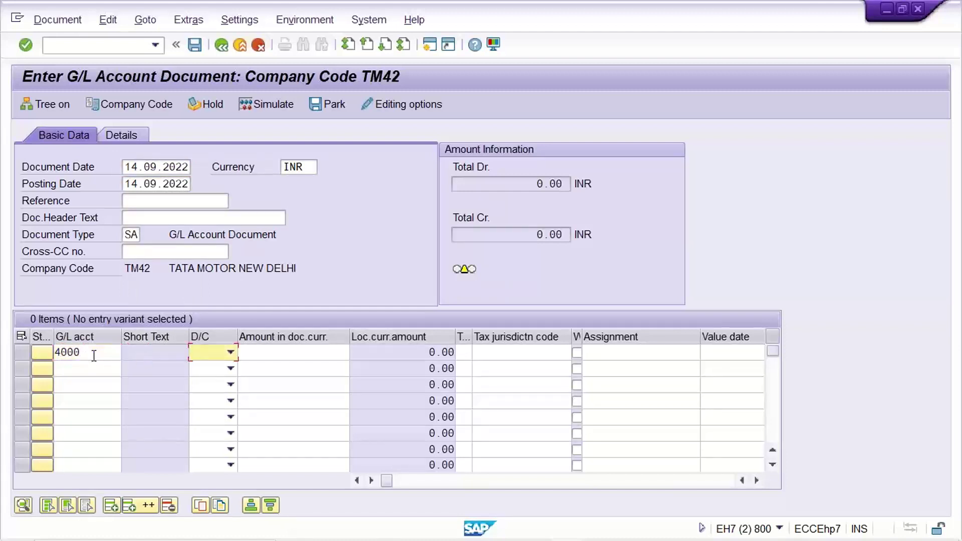
{"action": "key", "text": "Down"}
{"action": "key", "text": "Tab"}
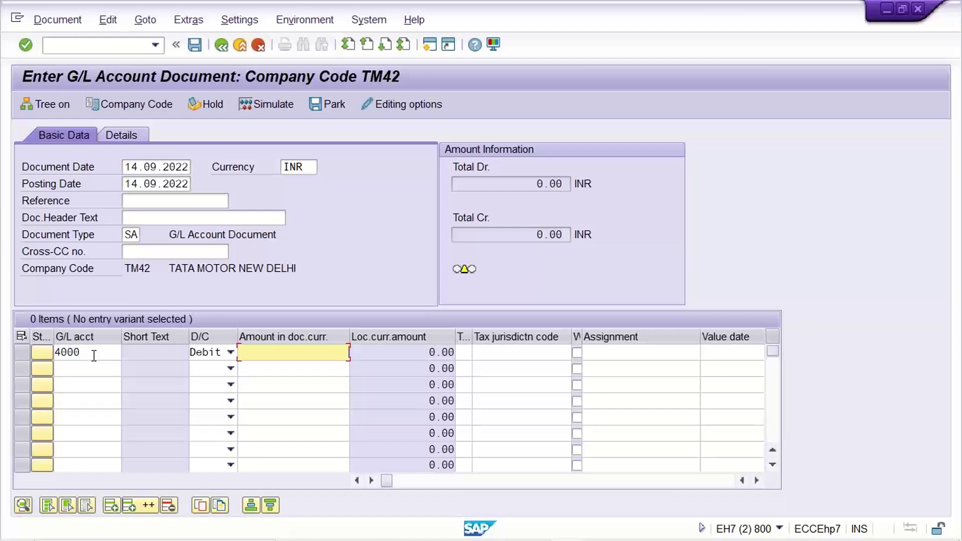
{"action": "type", "text": "1000"}
{"action": "key", "text": "BackSpace"}
{"action": "key", "text": "BackSpace"}
{"action": "key", "text": "BackSpace"}
{"action": "key", "text": "BackSpace"}
{"action": "type", "text": "2000"}
Add a credit line of 2000 for G/L account 1000 and check the document entries
{"action": "left_click", "coordinate": [93, 368]}
{"action": "type", "text": "1"}
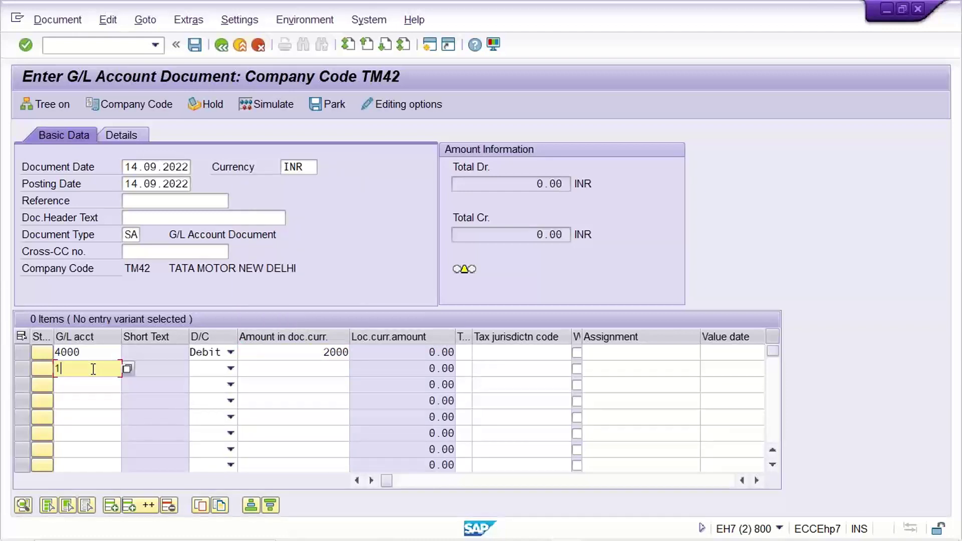
{"action": "type", "text": "000"}
{"action": "key", "text": "Tab"}
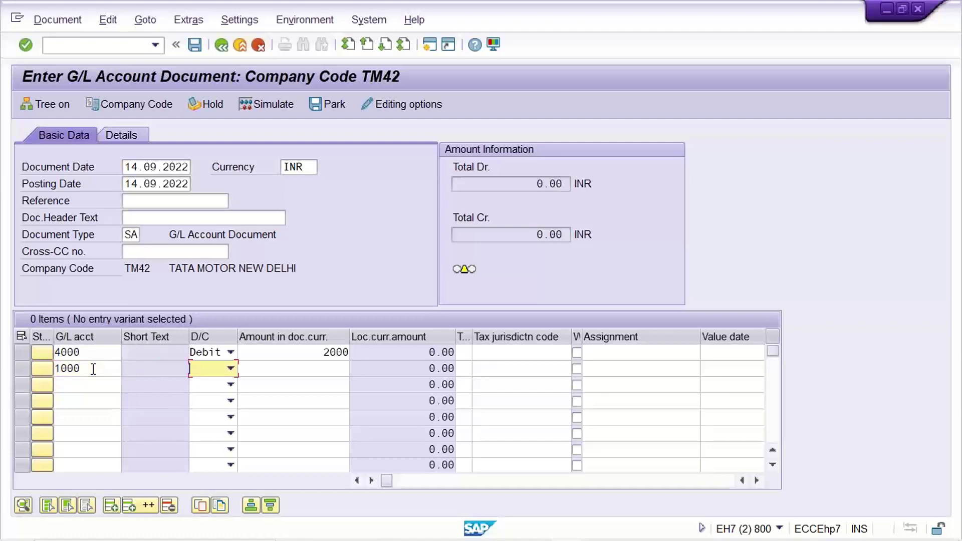
{"action": "key", "text": "c"}
{"action": "key", "text": "Tab"}
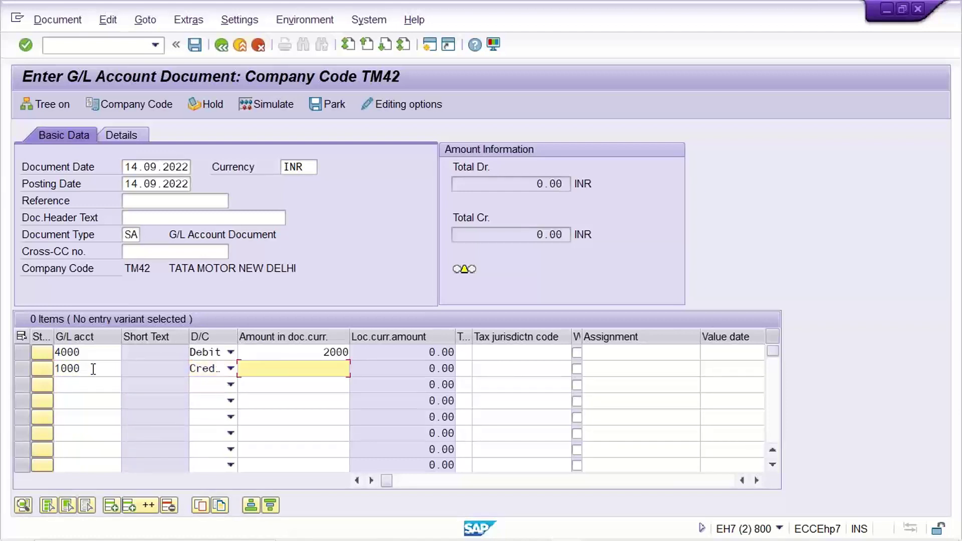
{"action": "type", "text": "2000"}
{"action": "key", "text": "Return"}
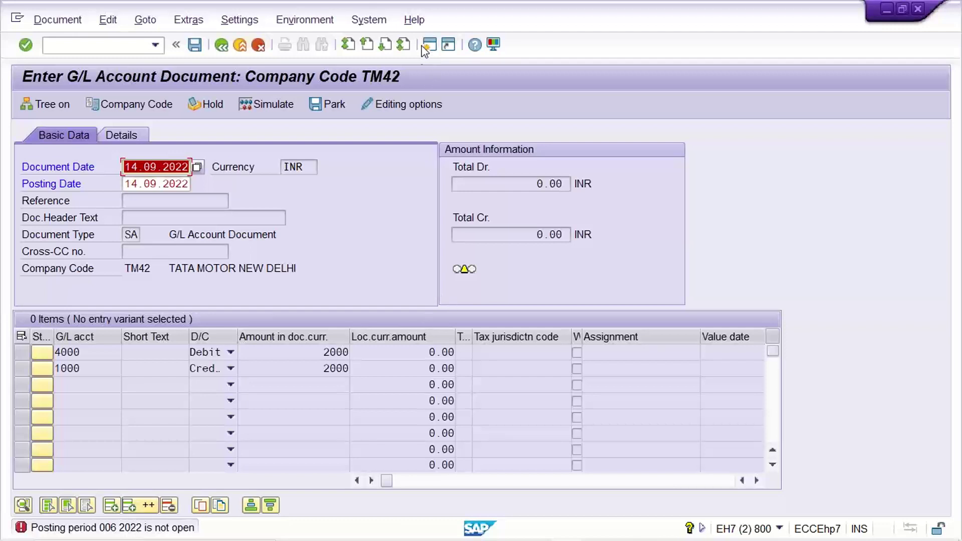
{"action": "key", "text": "Return"}
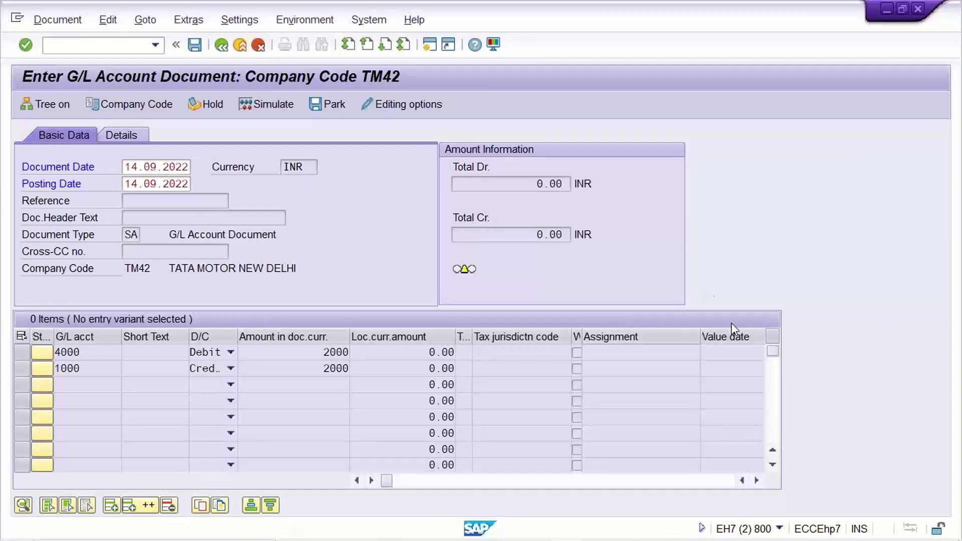
Switch to the third SAP session and start transaction OB52 for maintaining posting periods
{"action": "key", "text": "F3"}
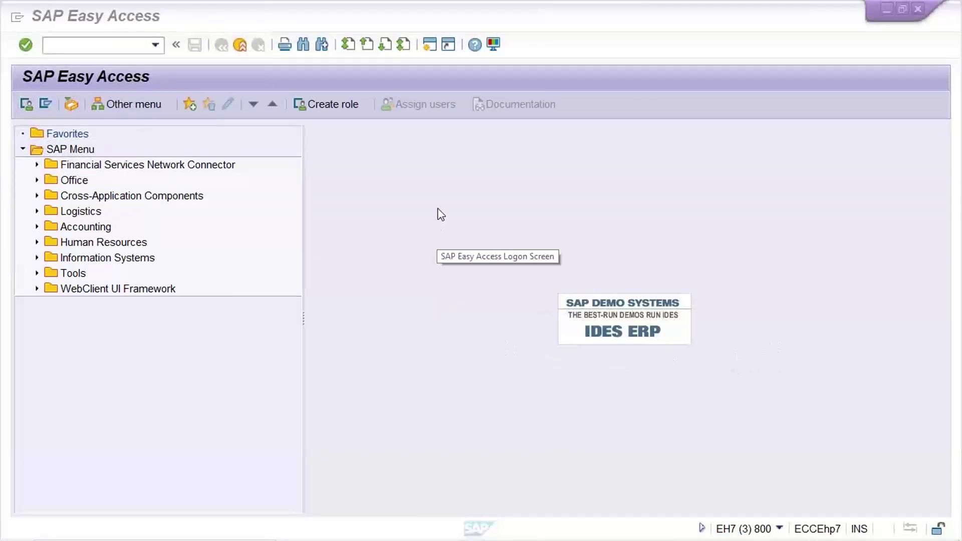
{"action": "left_click", "coordinate": [103, 45]}
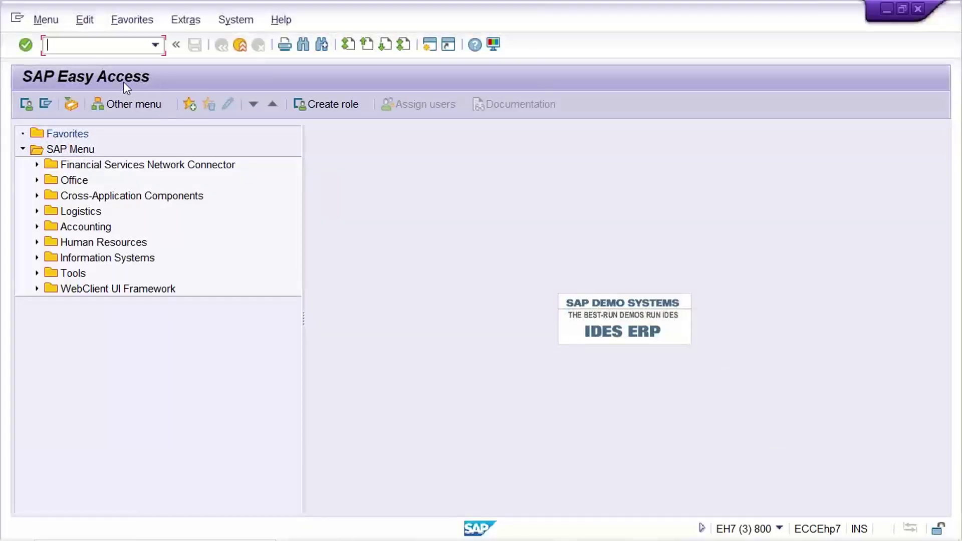
{"action": "type", "text": "OB"}
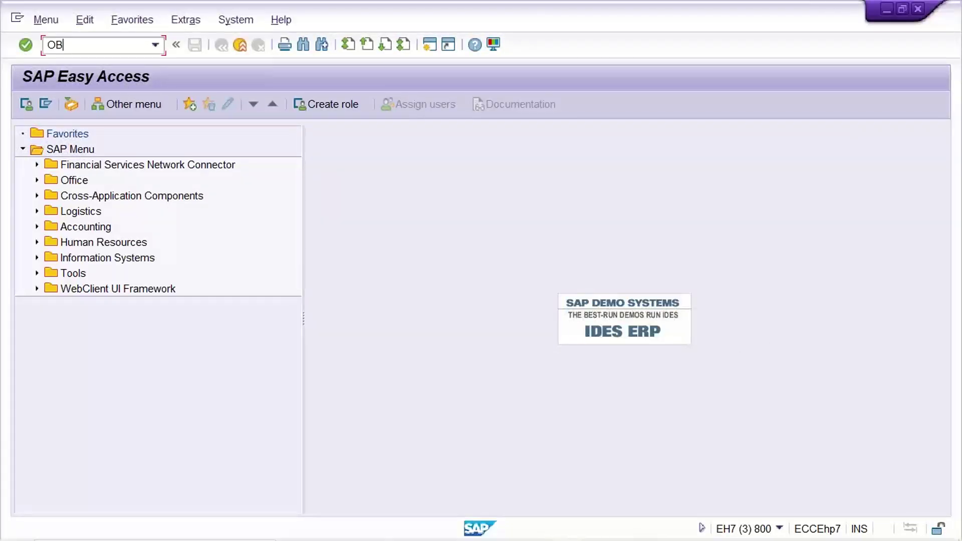
{"action": "type", "text": "52"}
{"action": "key", "text": "Return"}
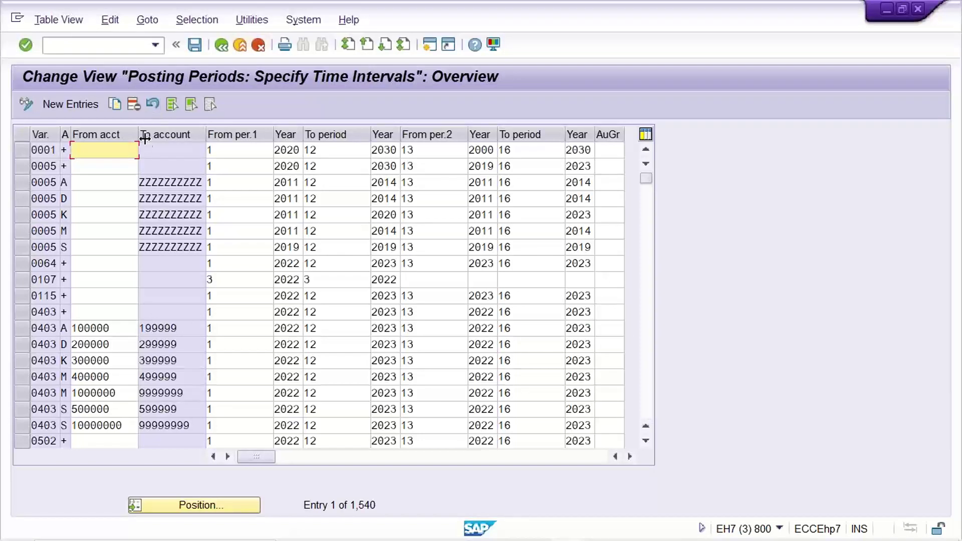
Copy the posting period entry of variant 0001 and name the copy's variant TM42
{"action": "left_click", "coordinate": [23, 150]}
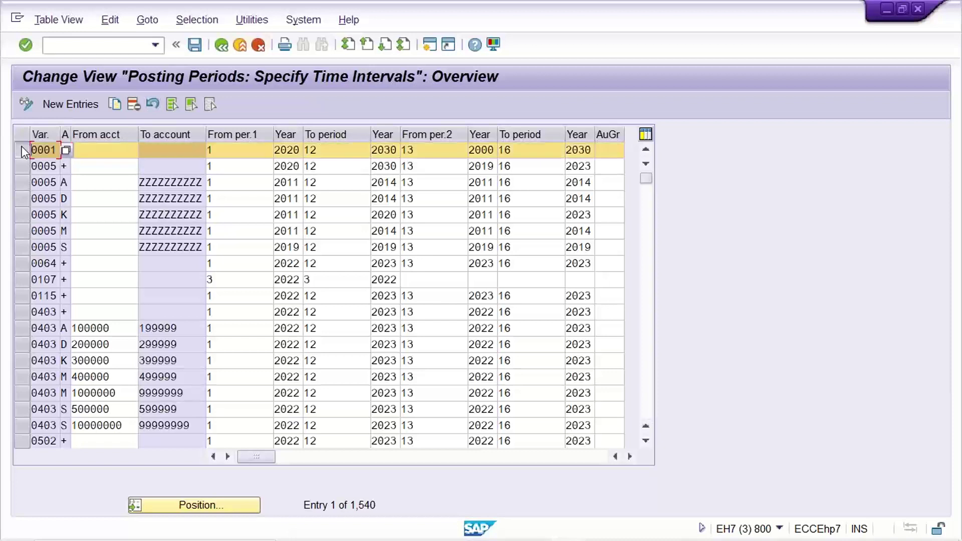
{"action": "left_click", "coordinate": [115, 103]}
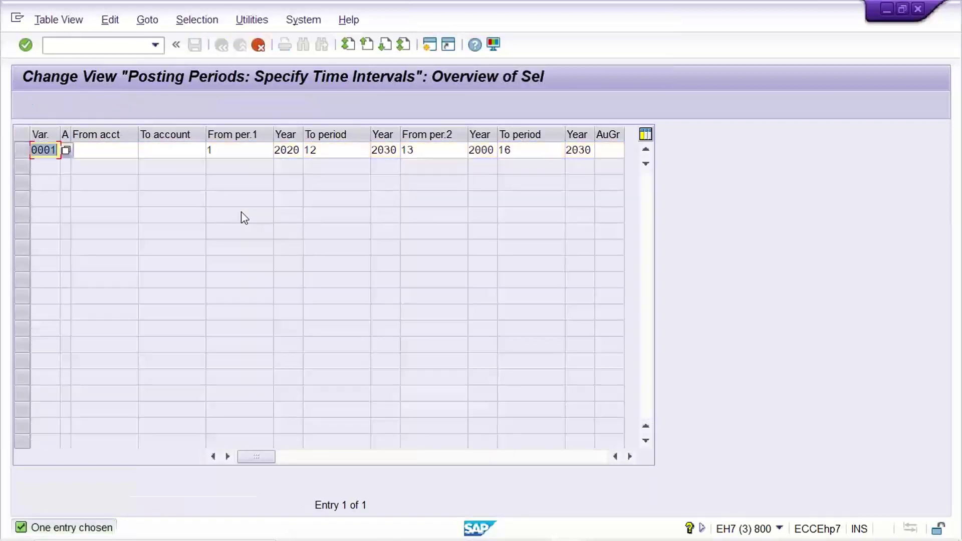
{"action": "type", "text": "TM42"}
{"action": "key", "text": "Tab"}
{"action": "key", "text": "Tab"}
{"action": "key", "text": "Tab"}
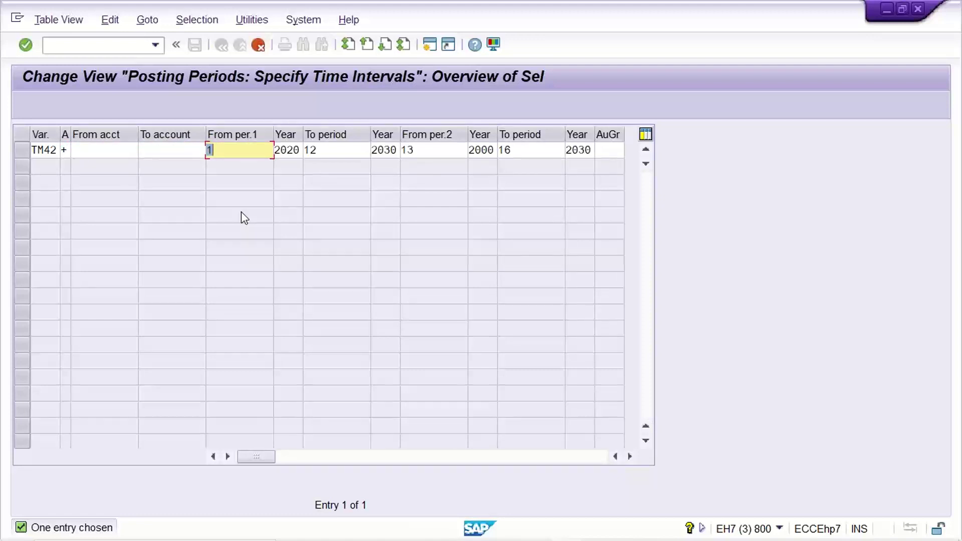
Set both the start year and the end year of the TM42 entry's first period interval to 2022
{"action": "key", "text": "Tab"}
{"action": "type", "text": "2022"}
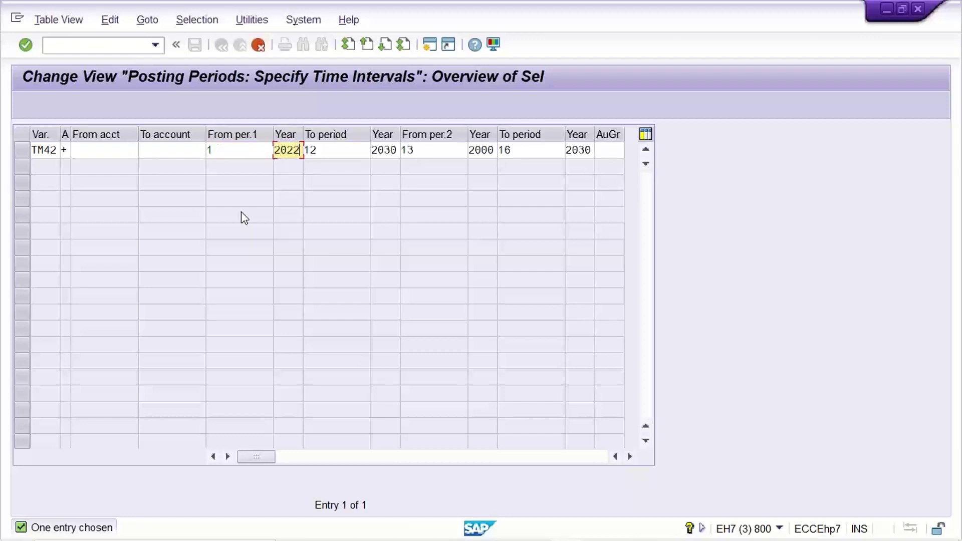
{"action": "key", "text": "Tab"}
{"action": "key", "text": "Tab"}
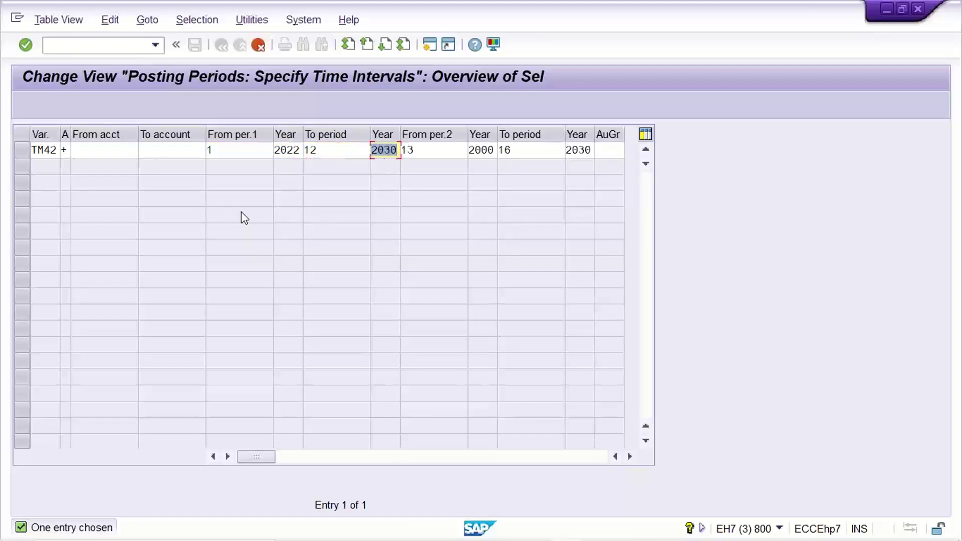
{"action": "type", "text": "2022"}
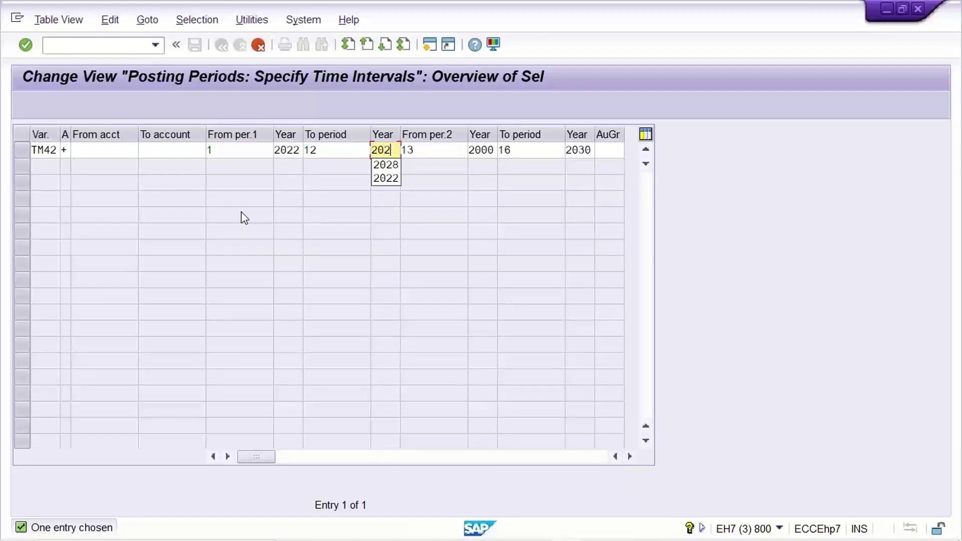
Clear the periods and years of the TM42 entry's second interval, accept the copied entry and save it
{"action": "key", "text": "Tab"}
{"action": "key", "text": "Delete"}
{"action": "key", "text": "Tab"}
{"action": "key", "text": "Delete"}
{"action": "key", "text": "Tab"}
{"action": "key", "text": "Delete"}
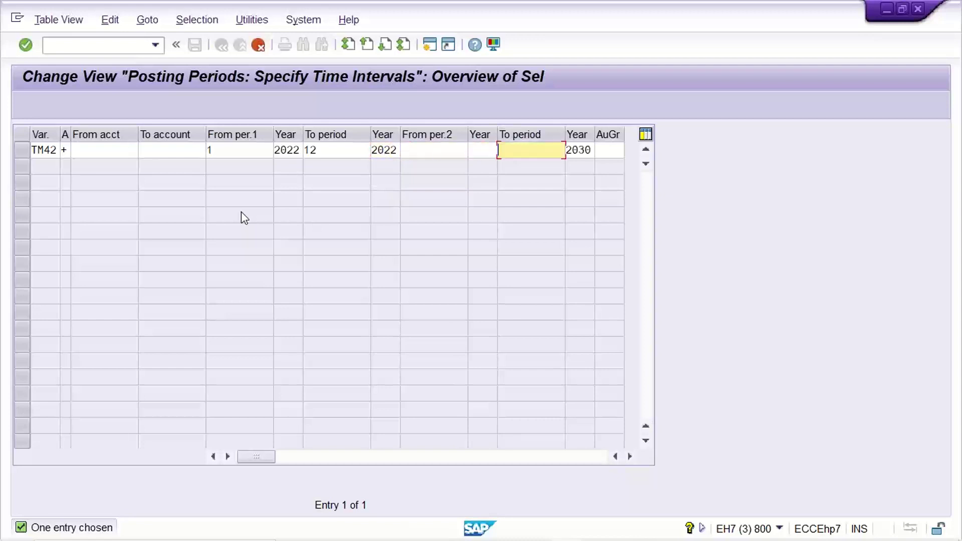
{"action": "key", "text": "Tab"}
{"action": "key", "text": "Delete"}
{"action": "key", "text": "F3"}
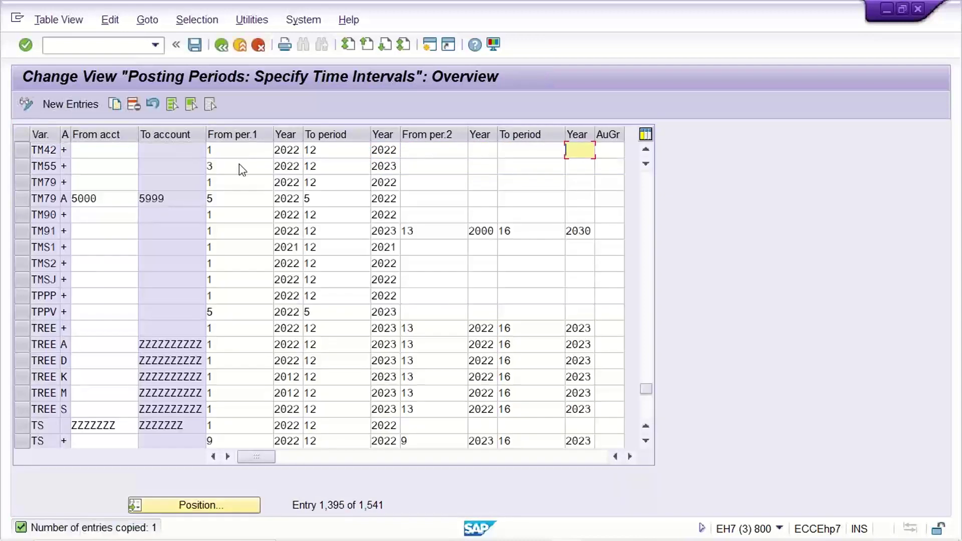
{"action": "key", "text": "F3"}
{"action": "left_click", "coordinate": [272, 277]}
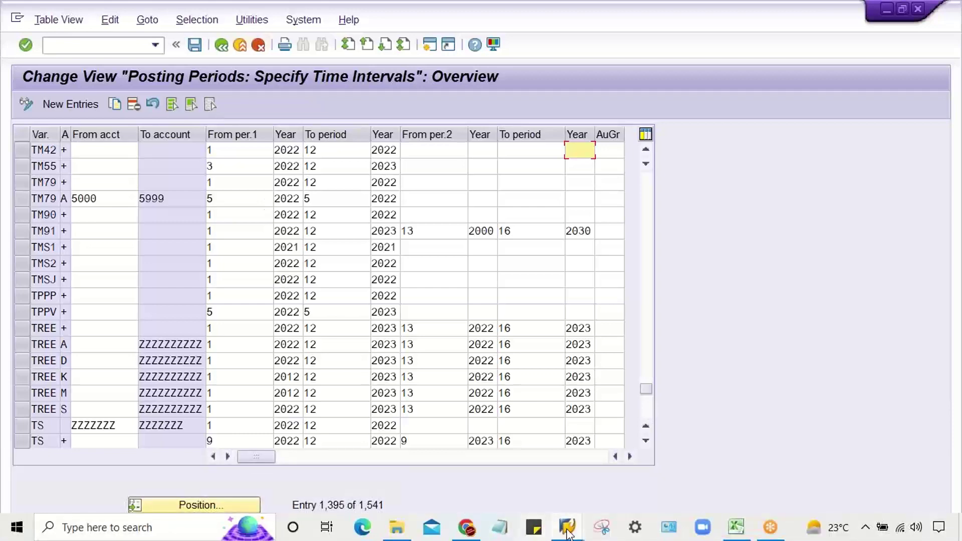
Return to the FB50 session, check the TM42 document again and post it
{"action": "mouse_move", "coordinate": [567, 527]}
{"action": "left_click", "coordinate": [606, 493]}
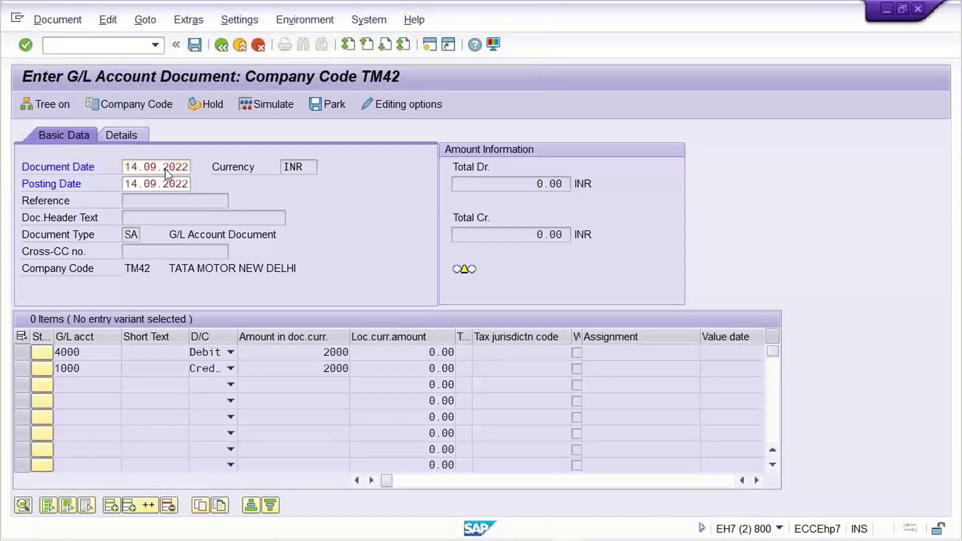
{"action": "key", "text": "Return"}
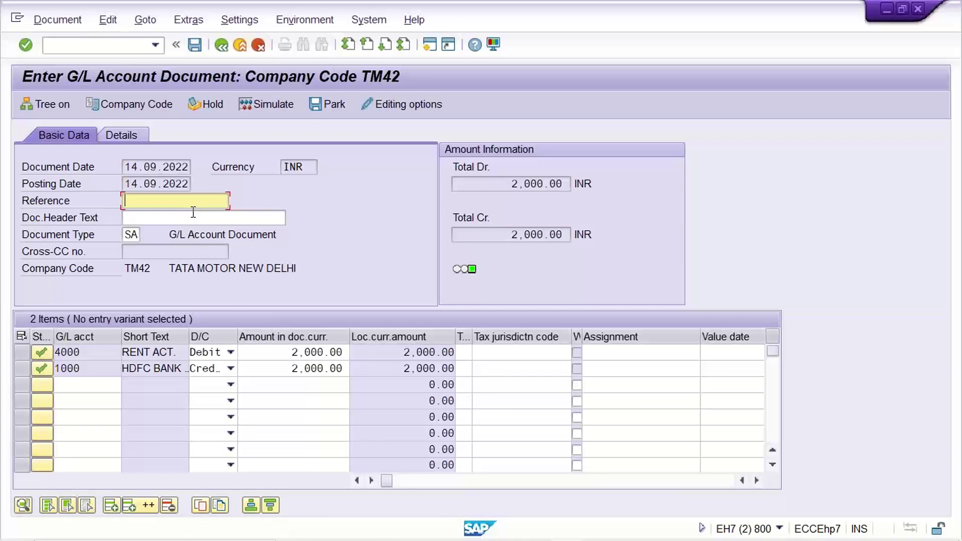
{"action": "key", "text": "ctrl+s"}
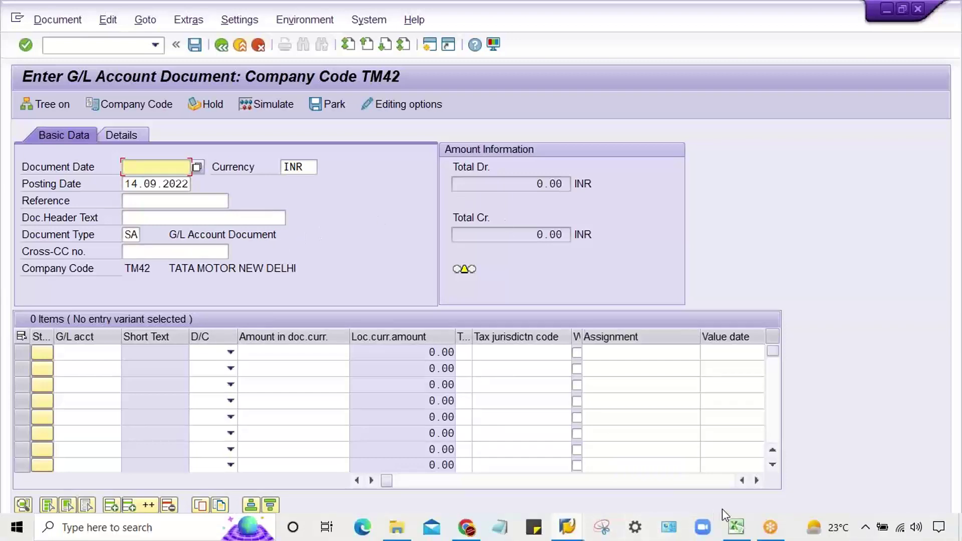
Switch to Excel and review the list of configuration steps and transaction codes on the TM42 sheet
{"action": "left_click", "coordinate": [738, 536]}
{"action": "left_click", "coordinate": [384, 381]}
{"action": "left_click", "coordinate": [374, 423]}
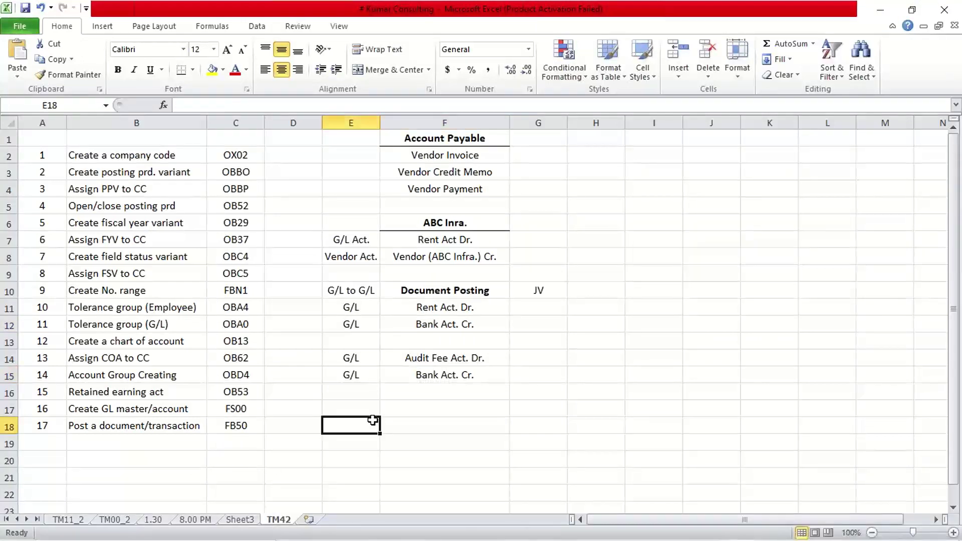
{"action": "left_click", "coordinate": [363, 411]}
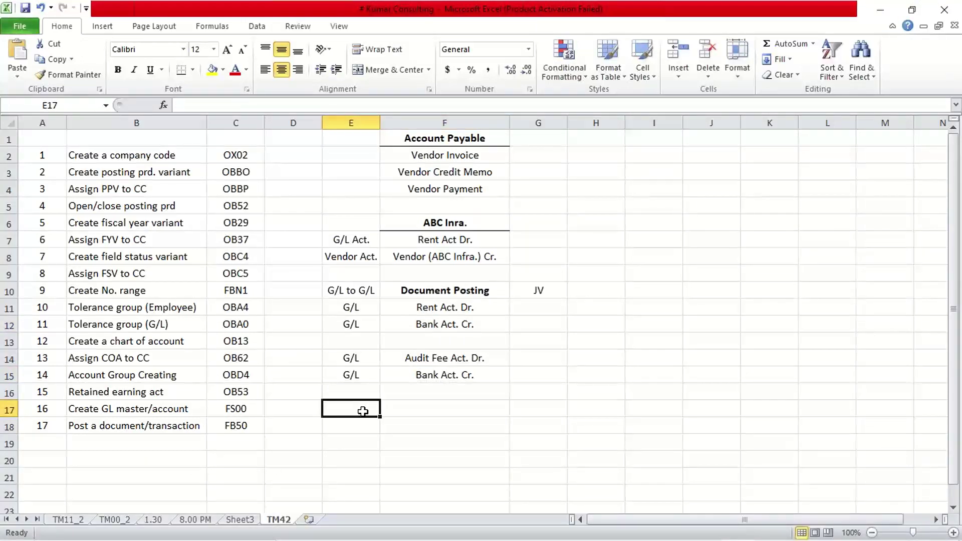
{"action": "left_click", "coordinate": [316, 372]}
{"action": "left_click_drag", "start_coordinate": [57, 160], "coordinate": [221, 431]}
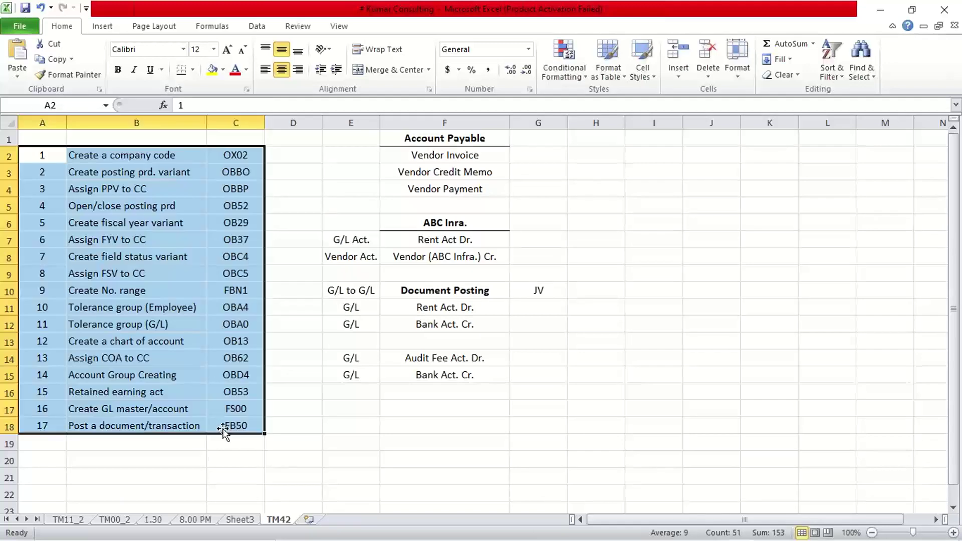
{"action": "left_click", "coordinate": [199, 458]}
{"action": "left_click_drag", "start_coordinate": [53, 444], "coordinate": [224, 447]}
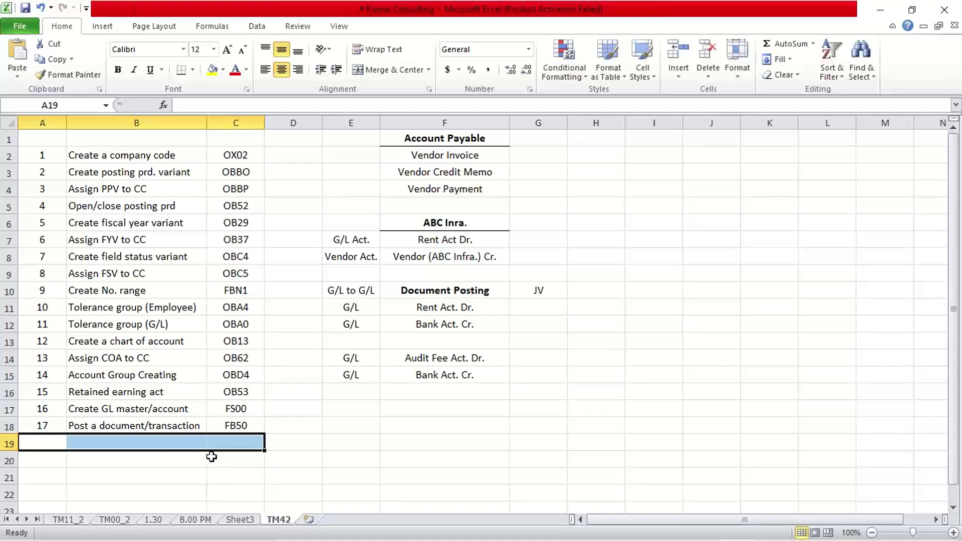
{"action": "left_click", "coordinate": [434, 463]}
{"action": "left_click", "coordinate": [132, 459]}
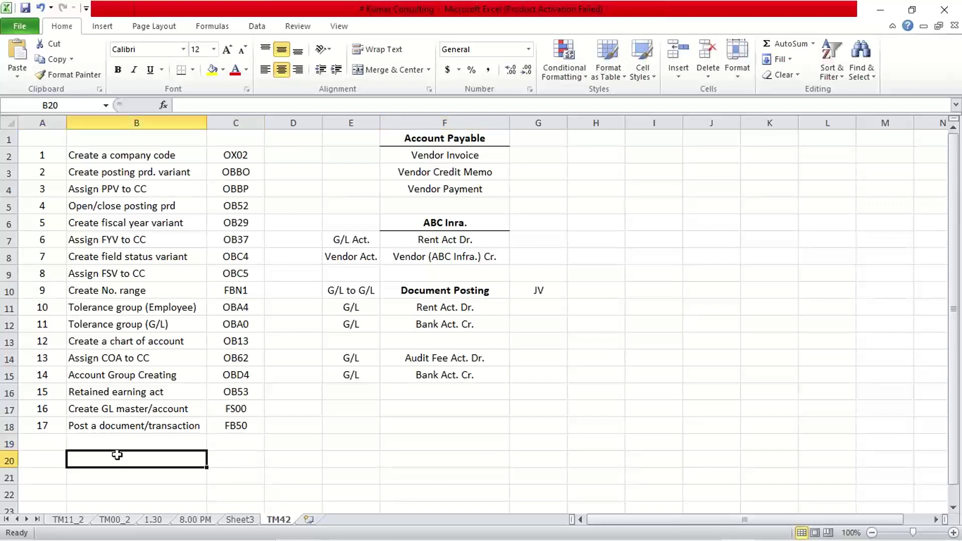
{"action": "left_click", "coordinate": [54, 447]}
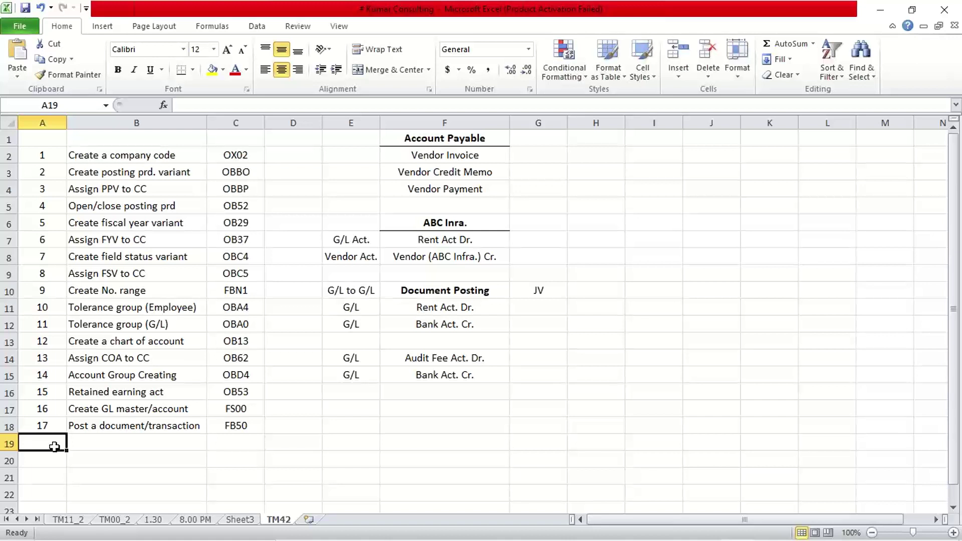
{"action": "left_click", "coordinate": [194, 454]}
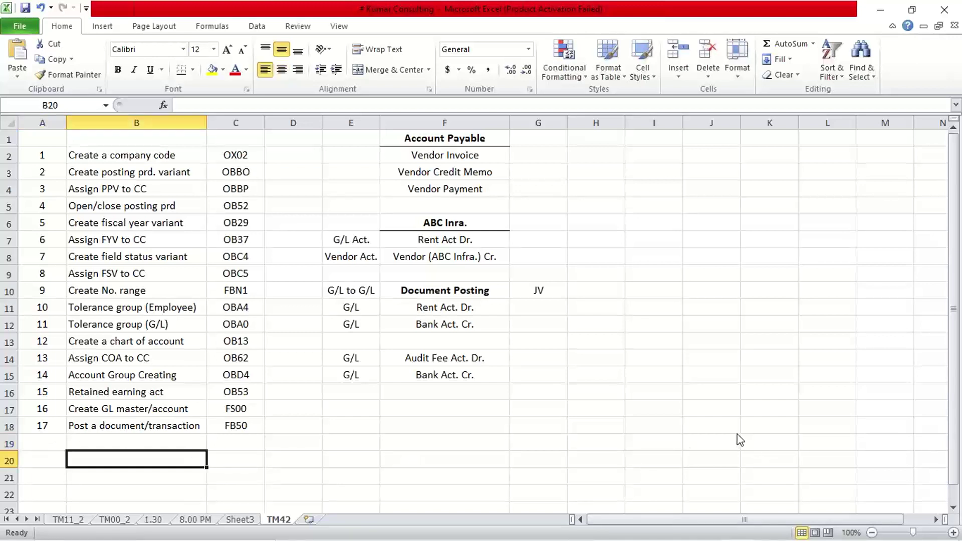